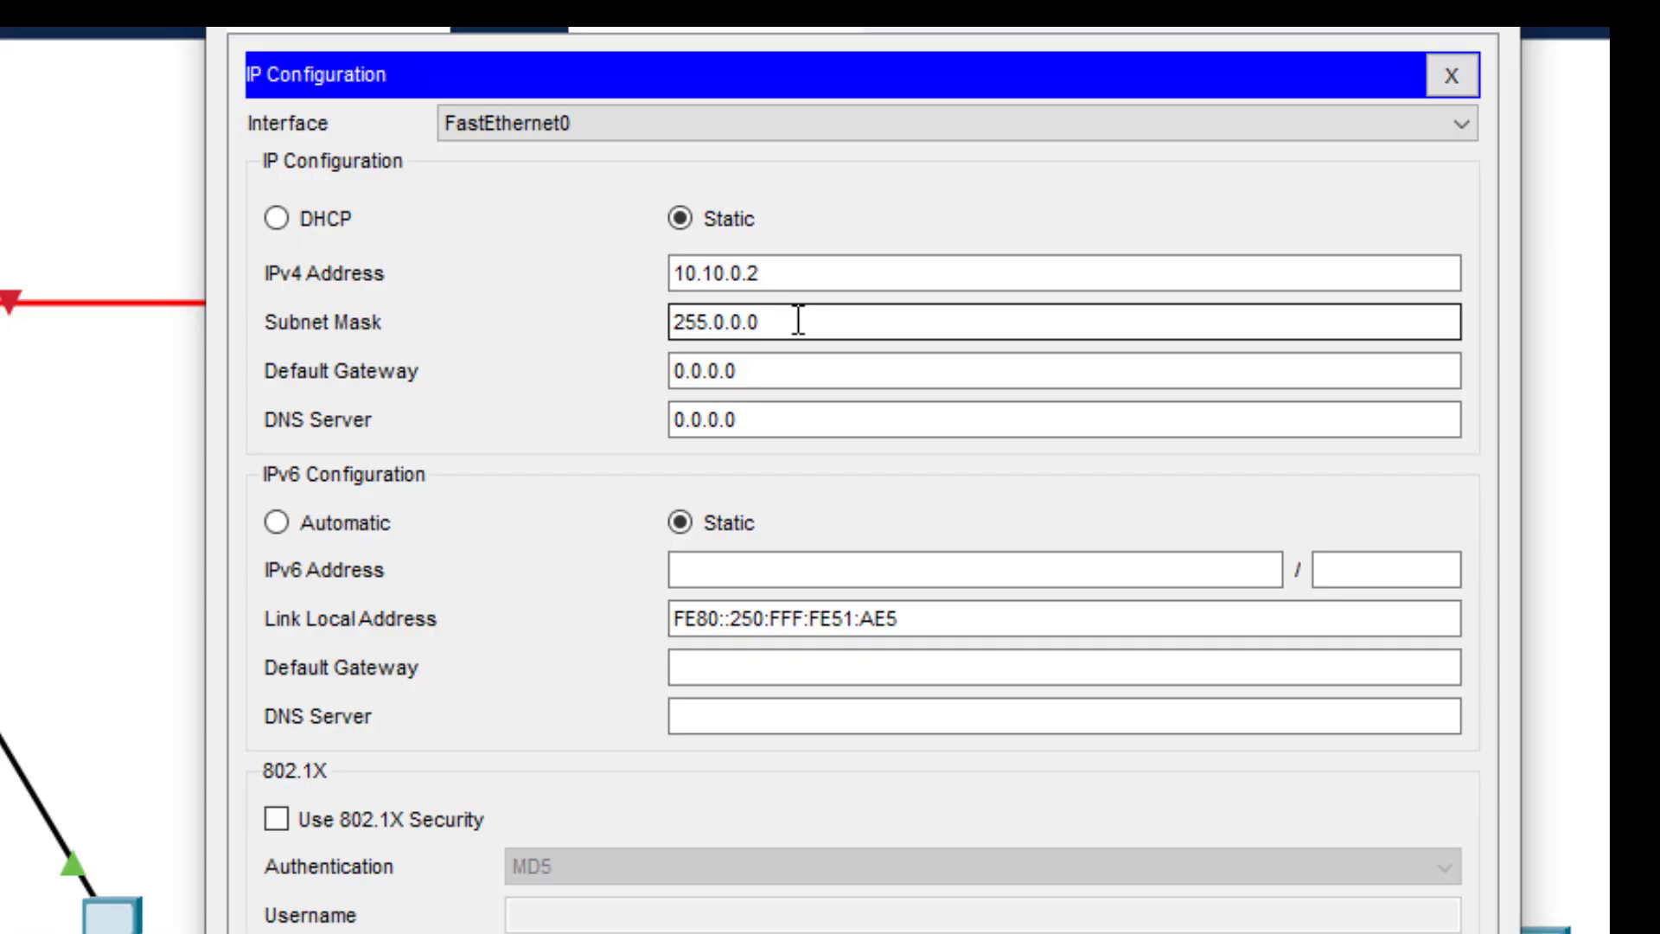
Set PC0's subnet mask to 255.255.255.248 and its IPv4 default gateway to 10.10.0.1.
left_click_drag(798, 322, 591, 337)
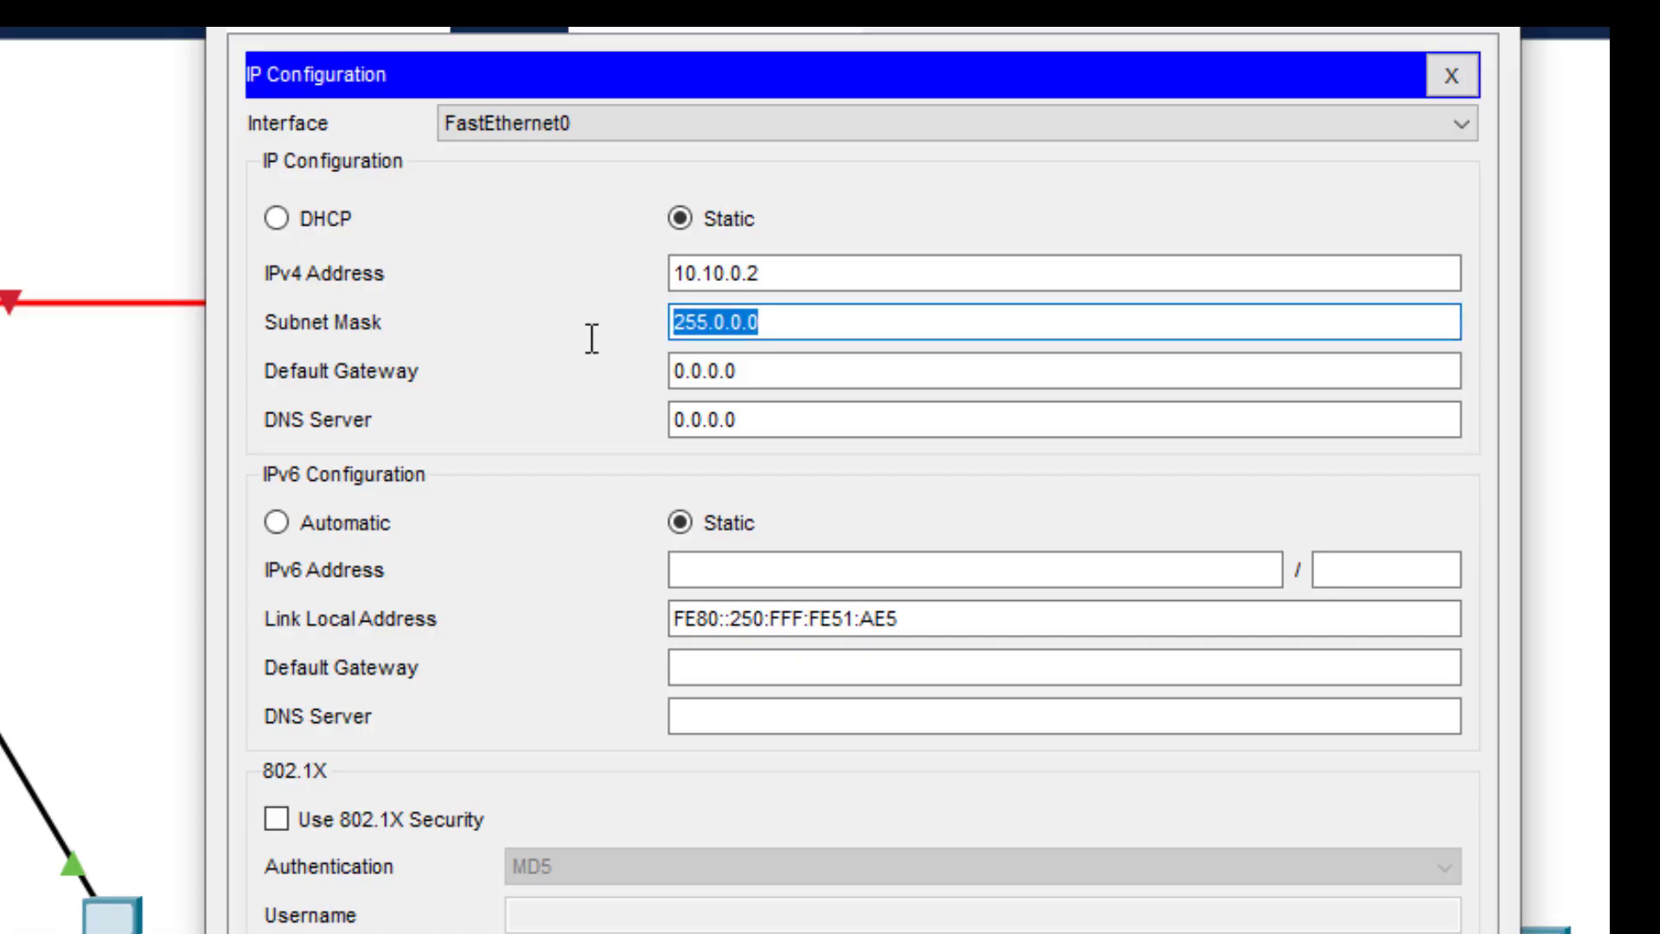
type("255.")
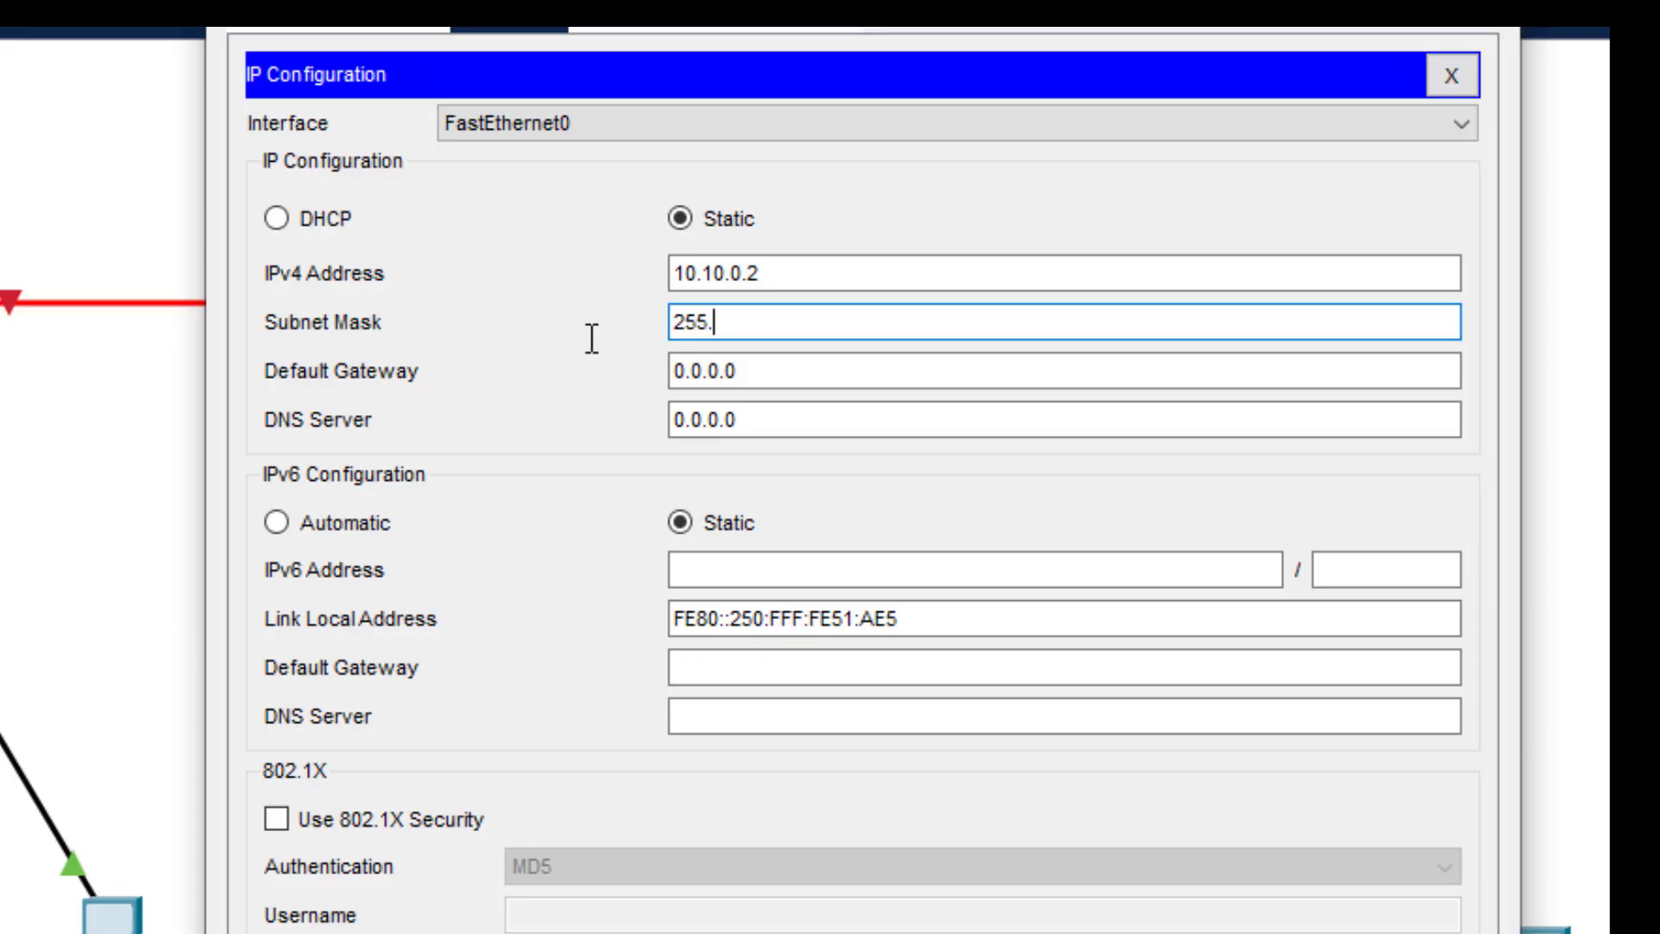
type("255.255.248")
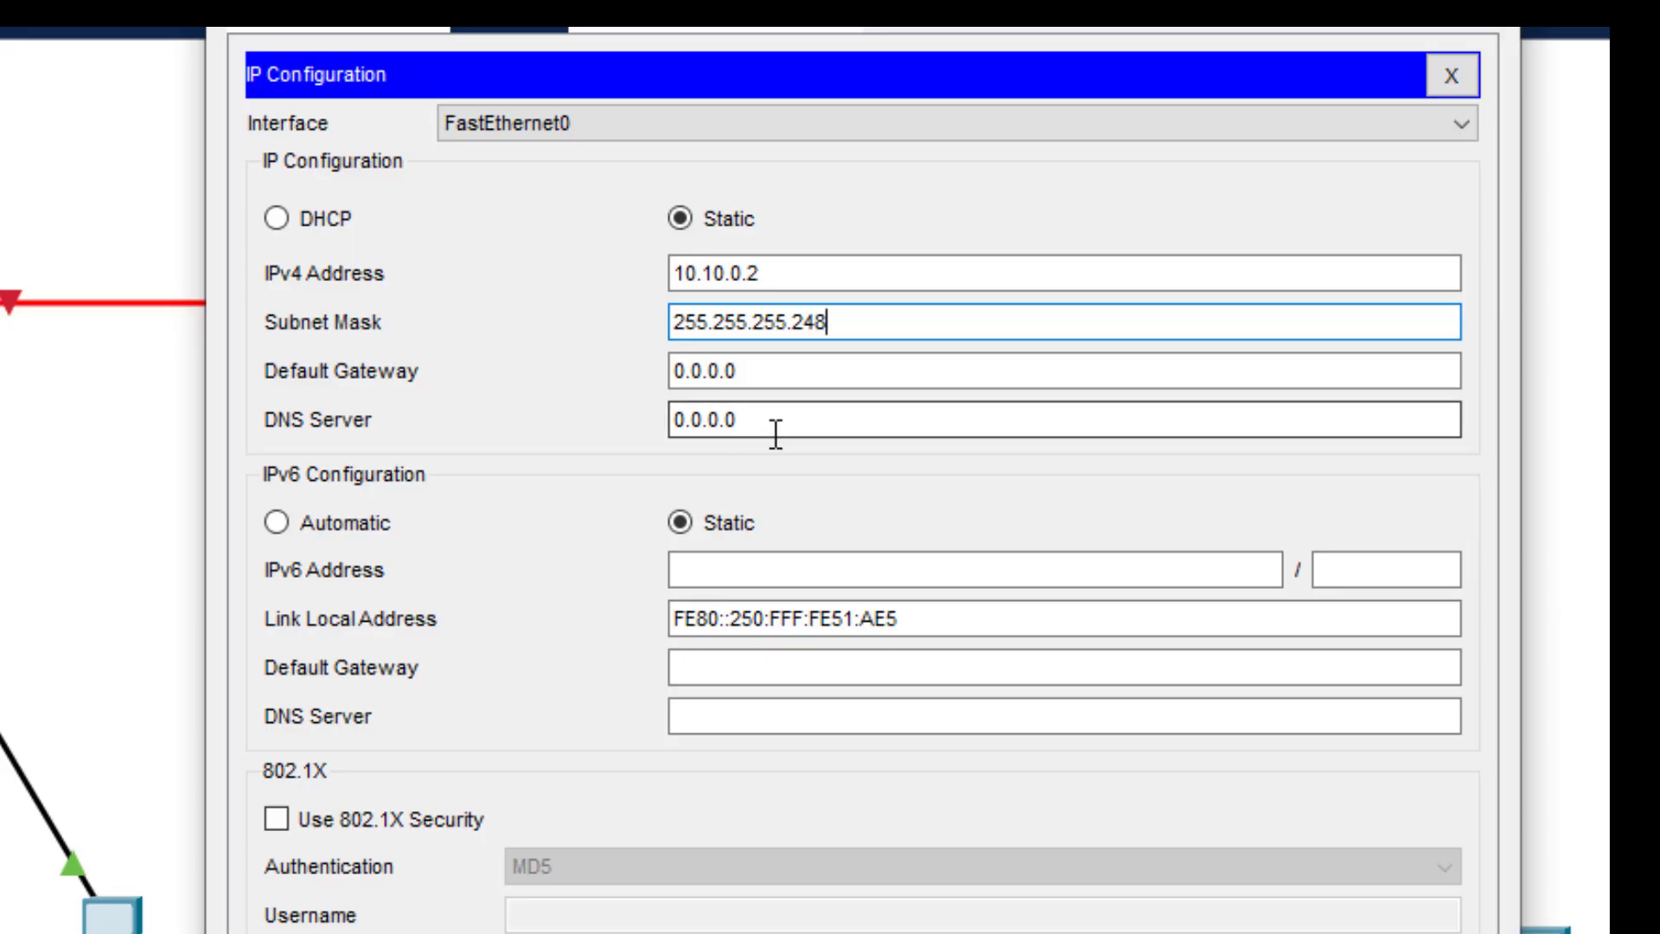
left_click(766, 363)
left_click_drag(766, 361, 488, 370)
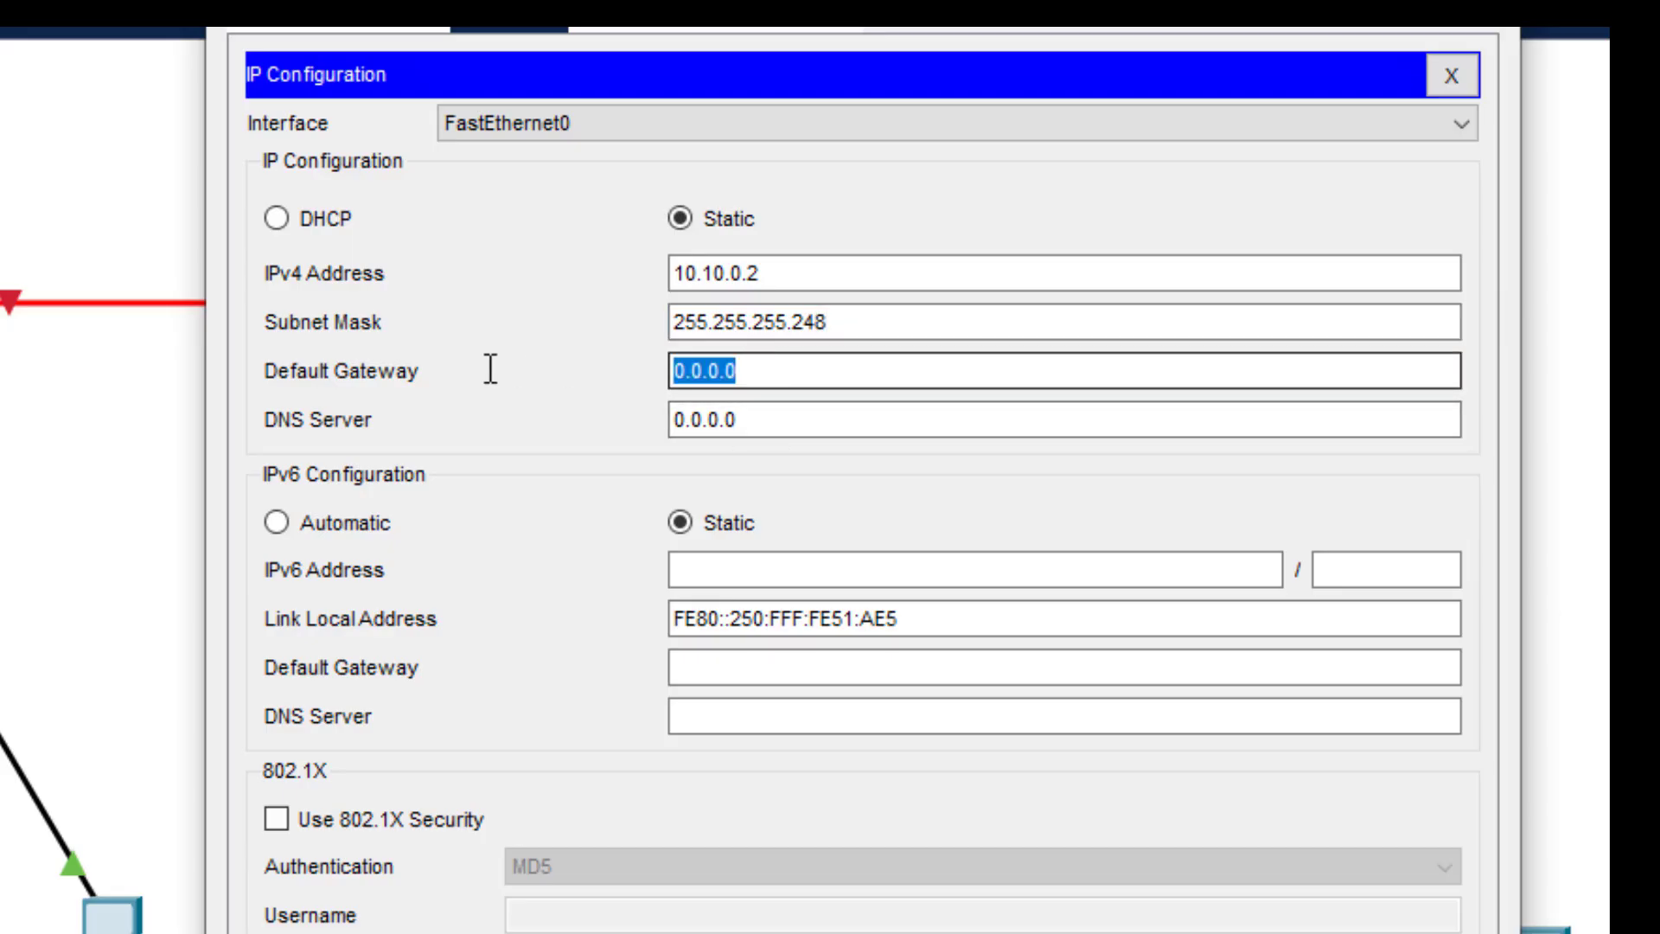
type("10")
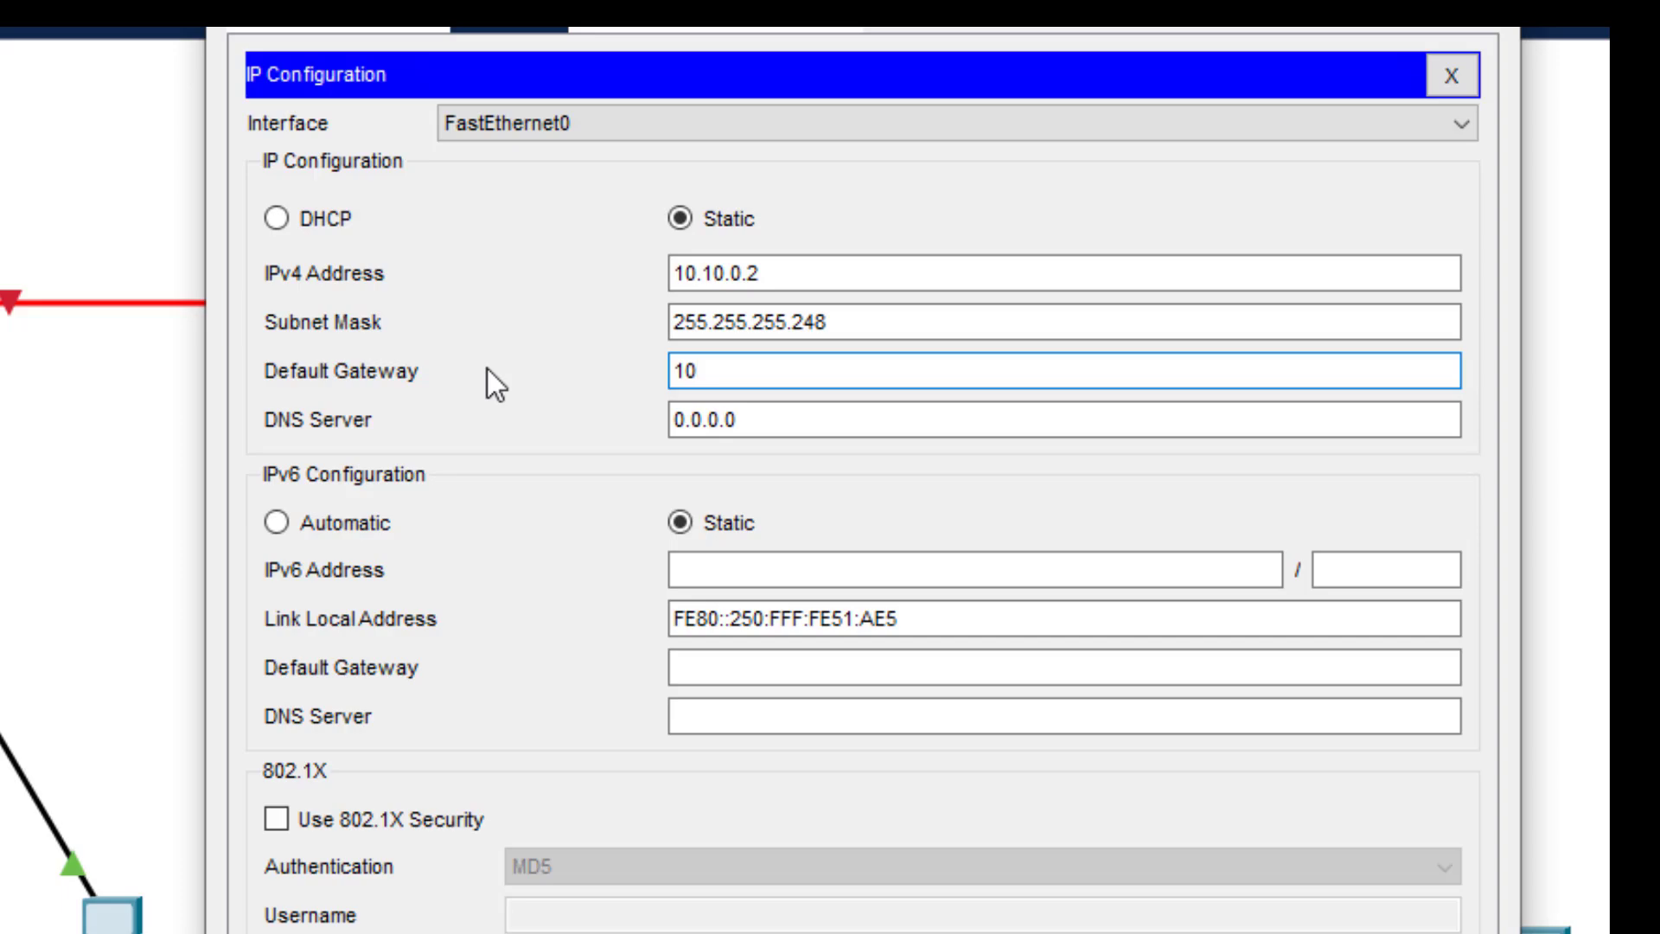
type(".10.0.1")
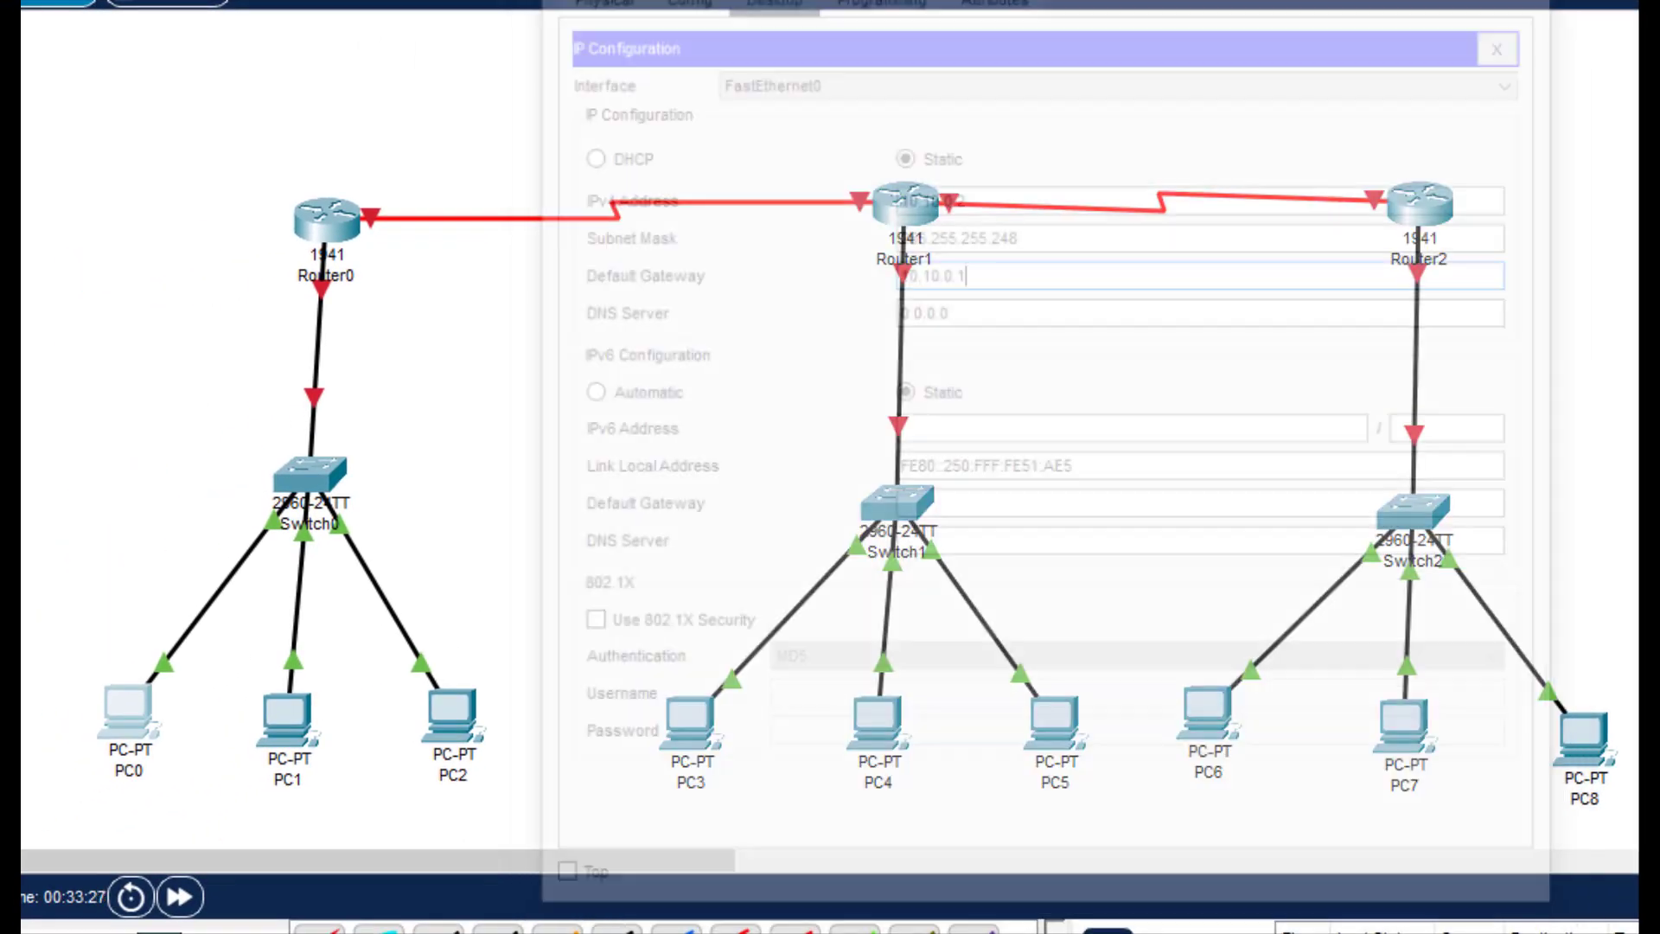
Assign PC1 the static IPv4 address 10.10.0.3 with subnet mask 255.255.255.248.
left_click(285, 720)
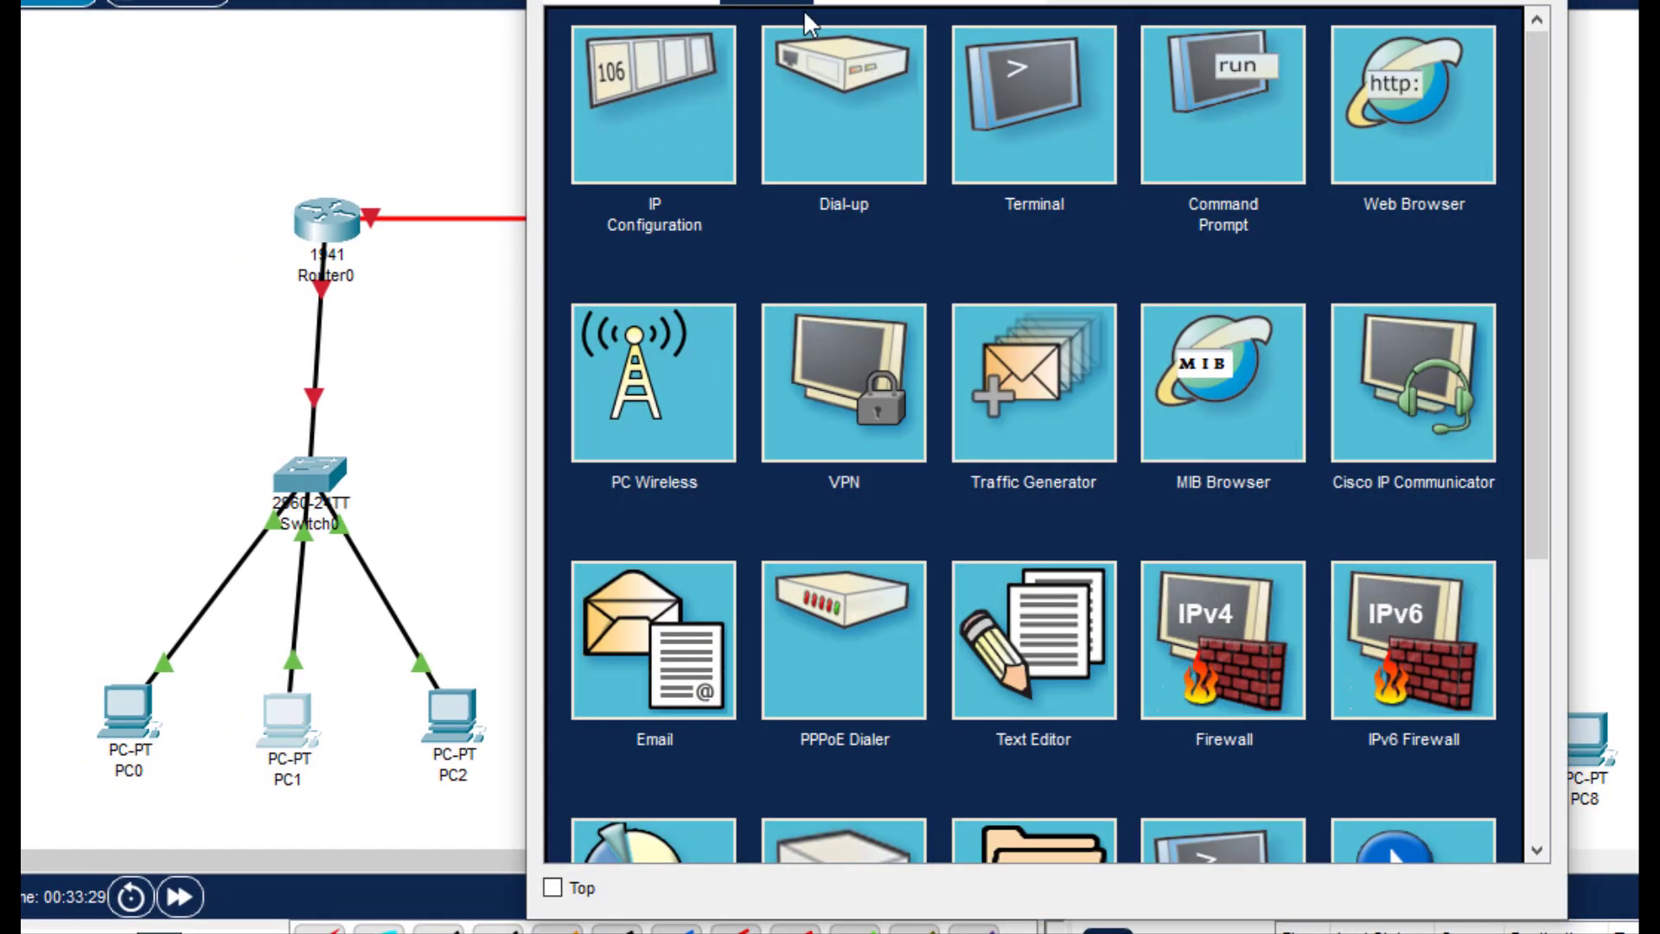
left_click(672, 129)
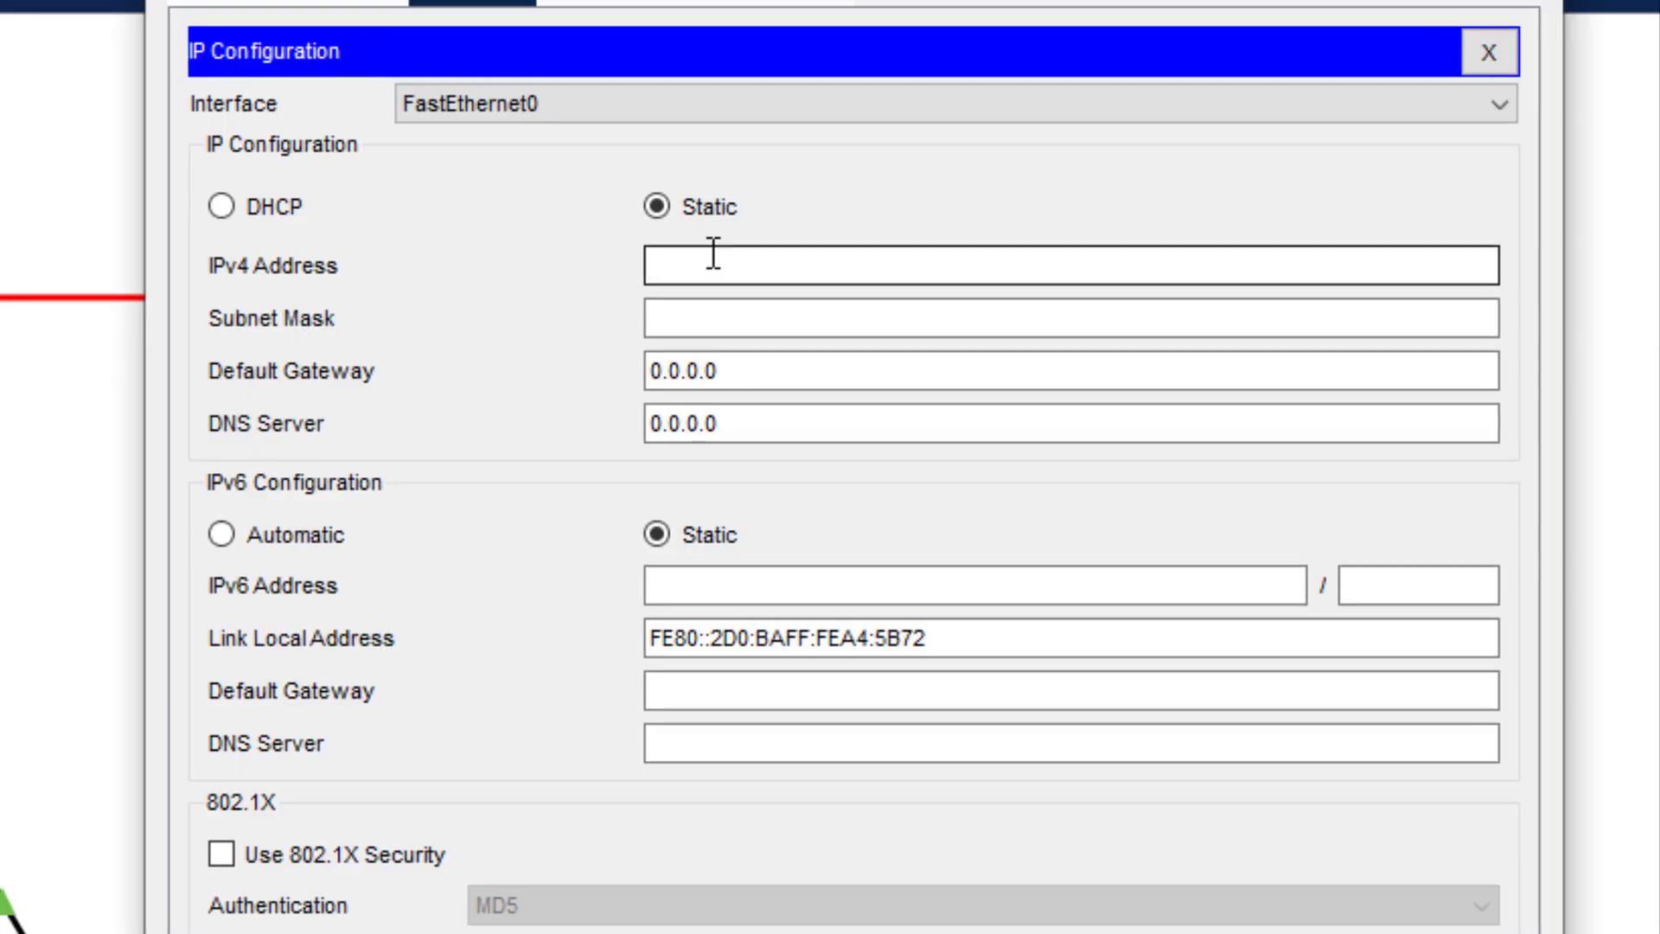
left_click(743, 255)
type("10.10.0.3")
left_click(778, 326)
left_click_drag(778, 326, 573, 303)
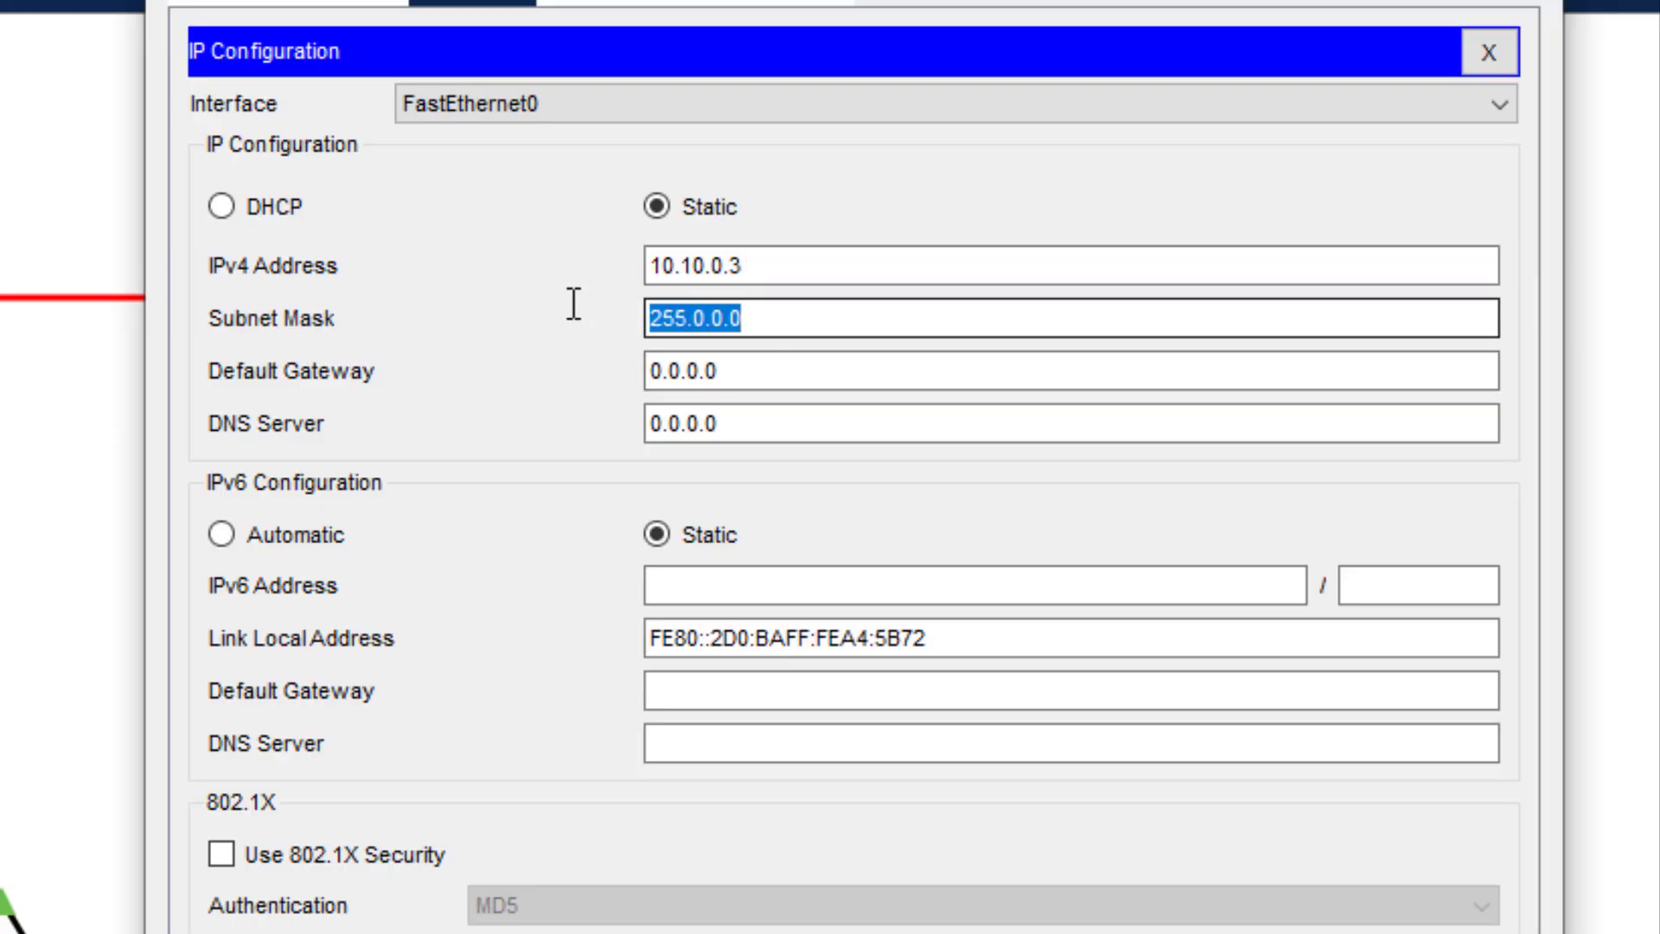
type("255.255")
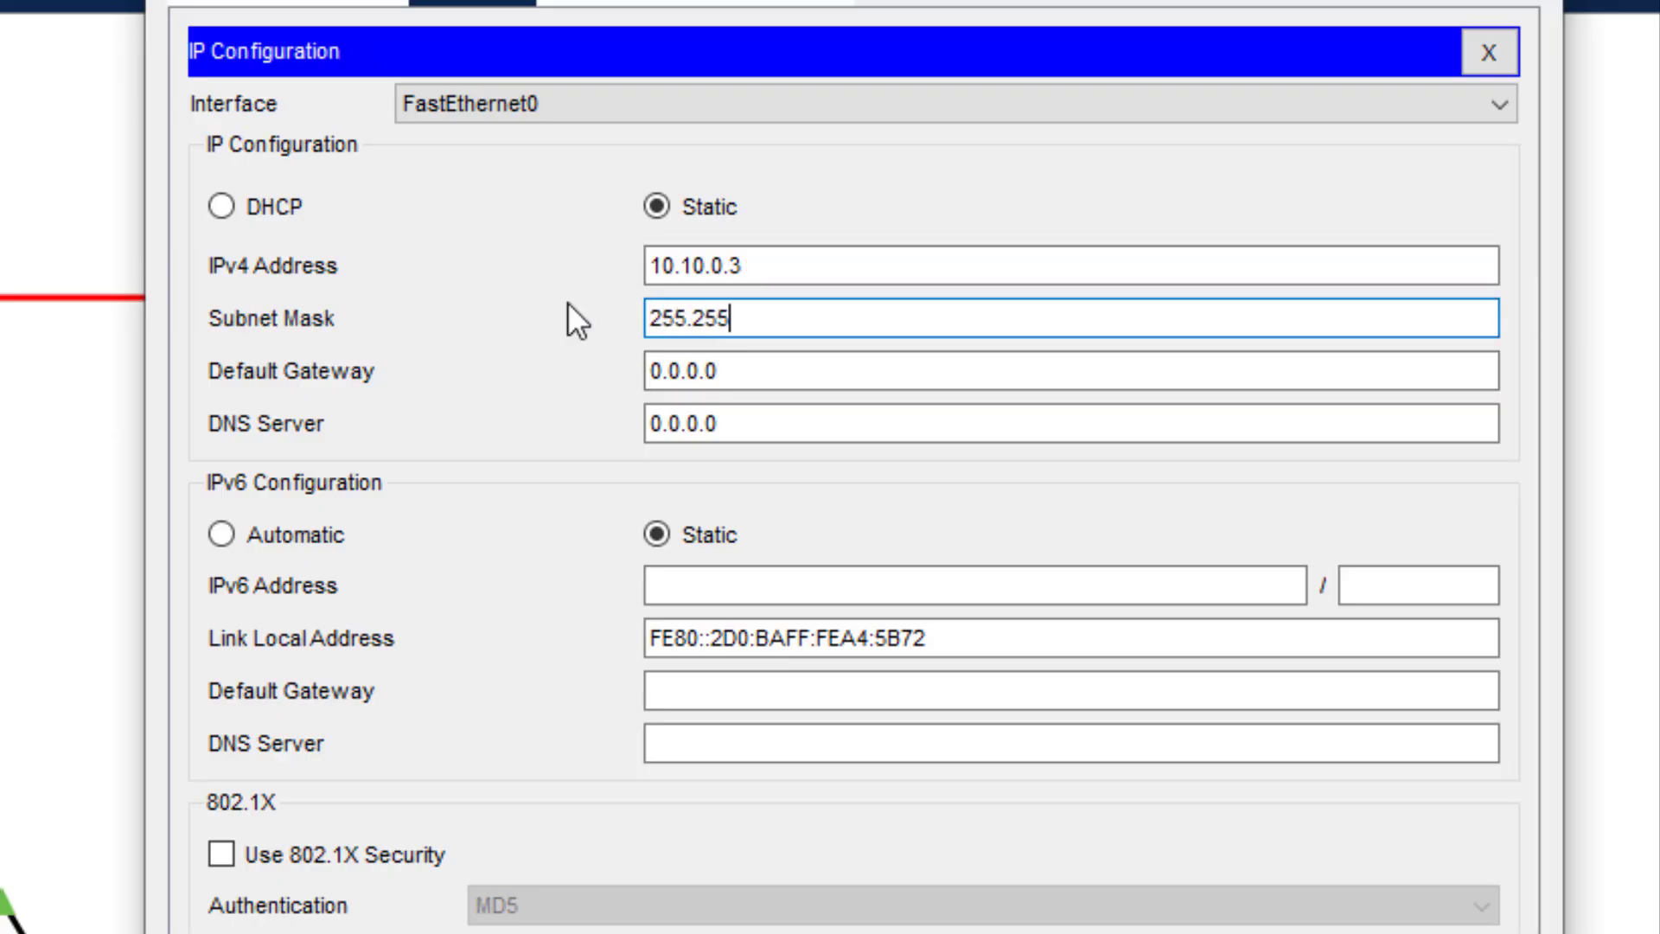
type(".255.248")
Set PC1's IPv4 default gateway to 10.10.0.1 and close its configuration window.
left_click_drag(735, 376, 525, 360)
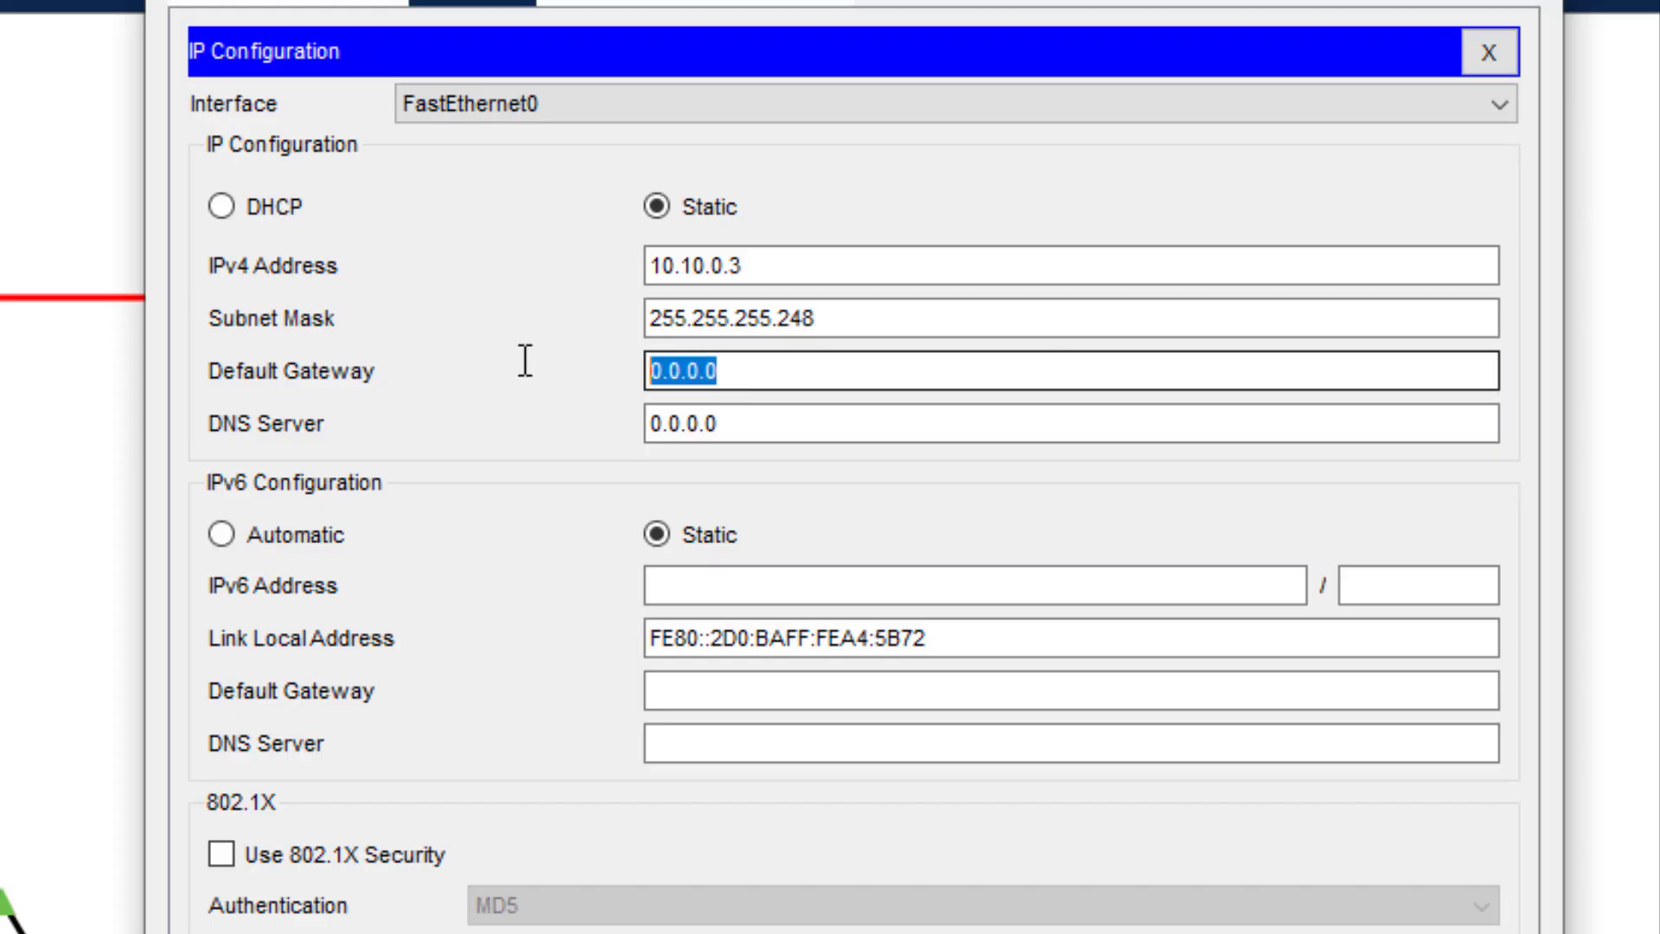
type("10.1")
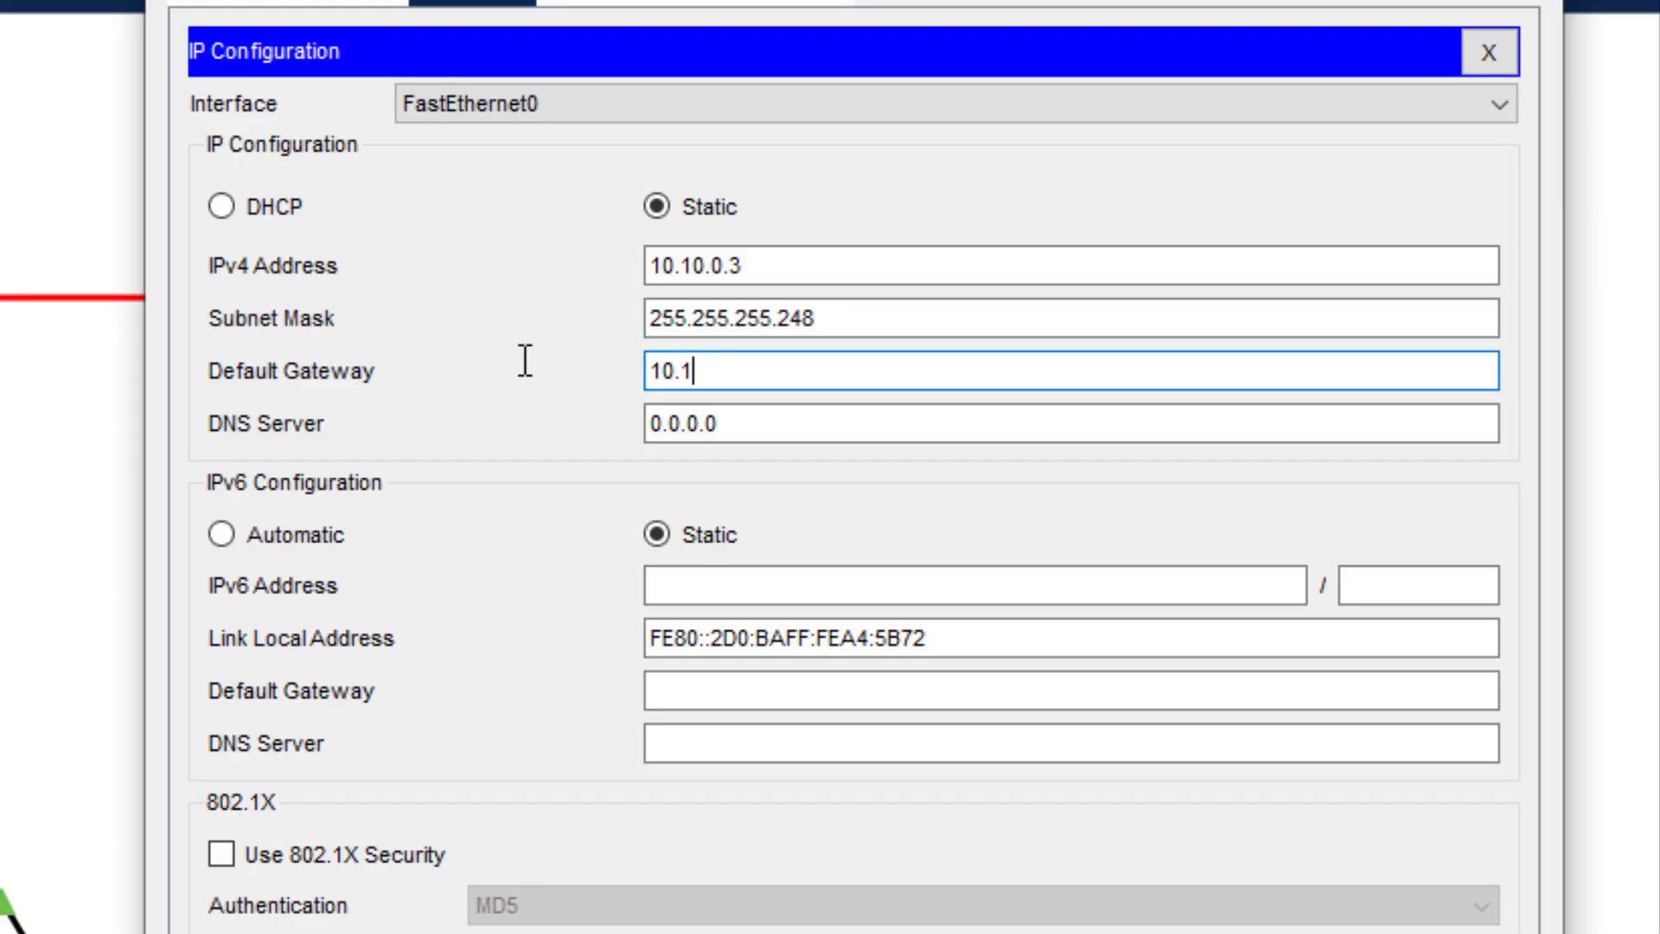
type("0.0.1")
key("ctrl+a")
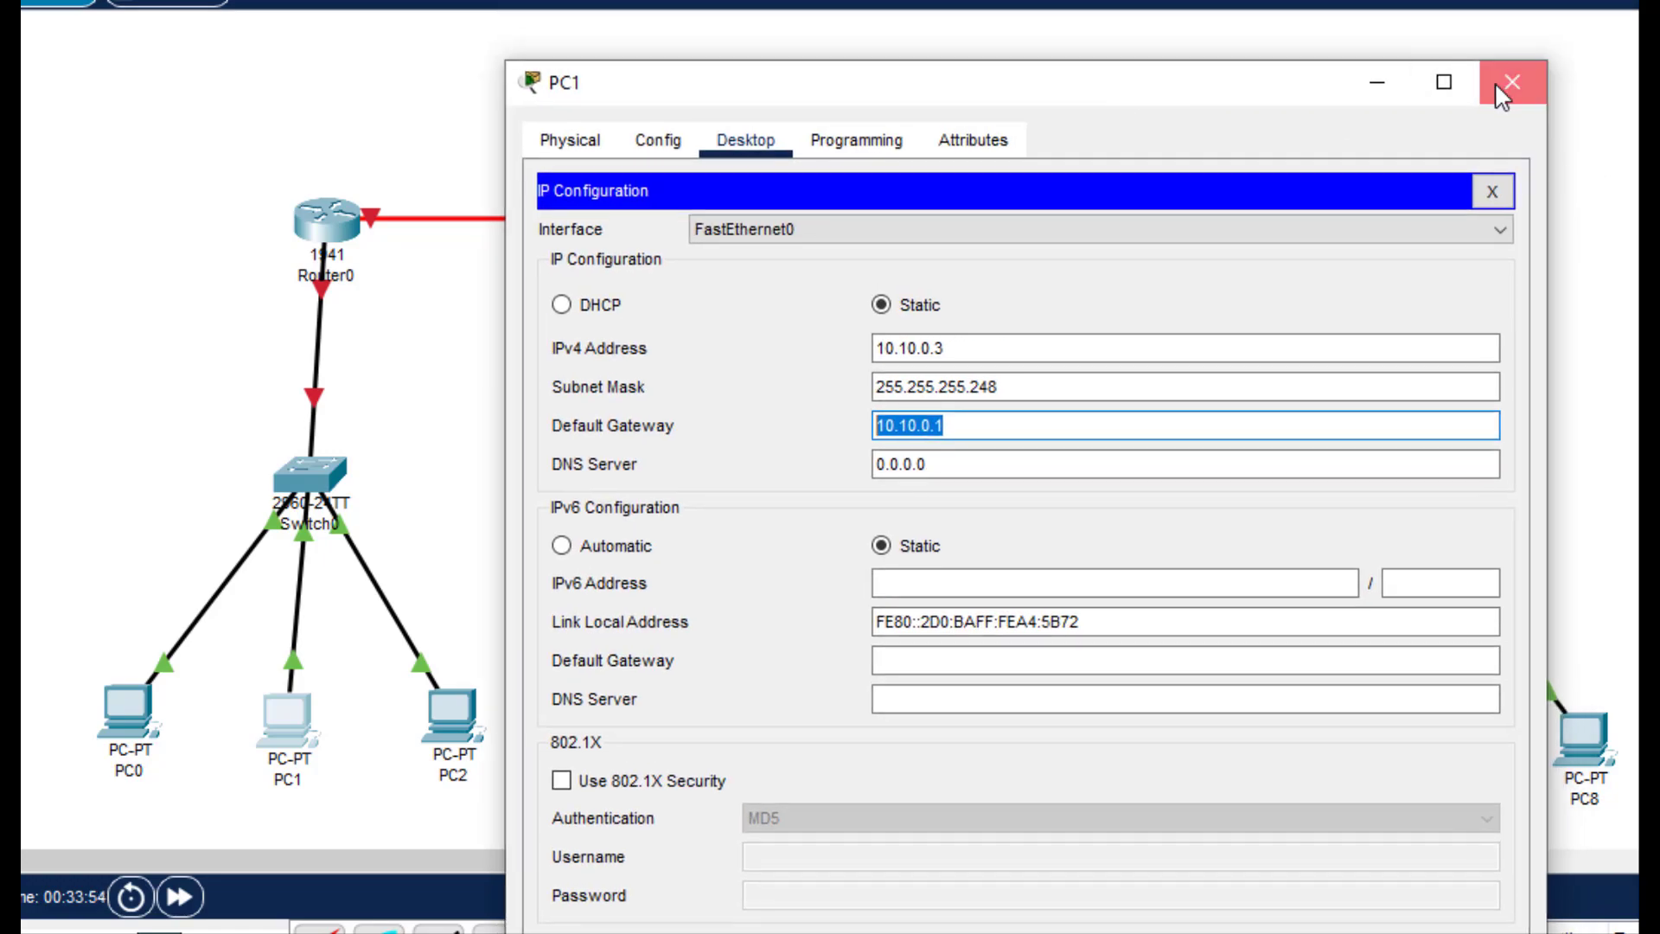
left_click(1508, 82)
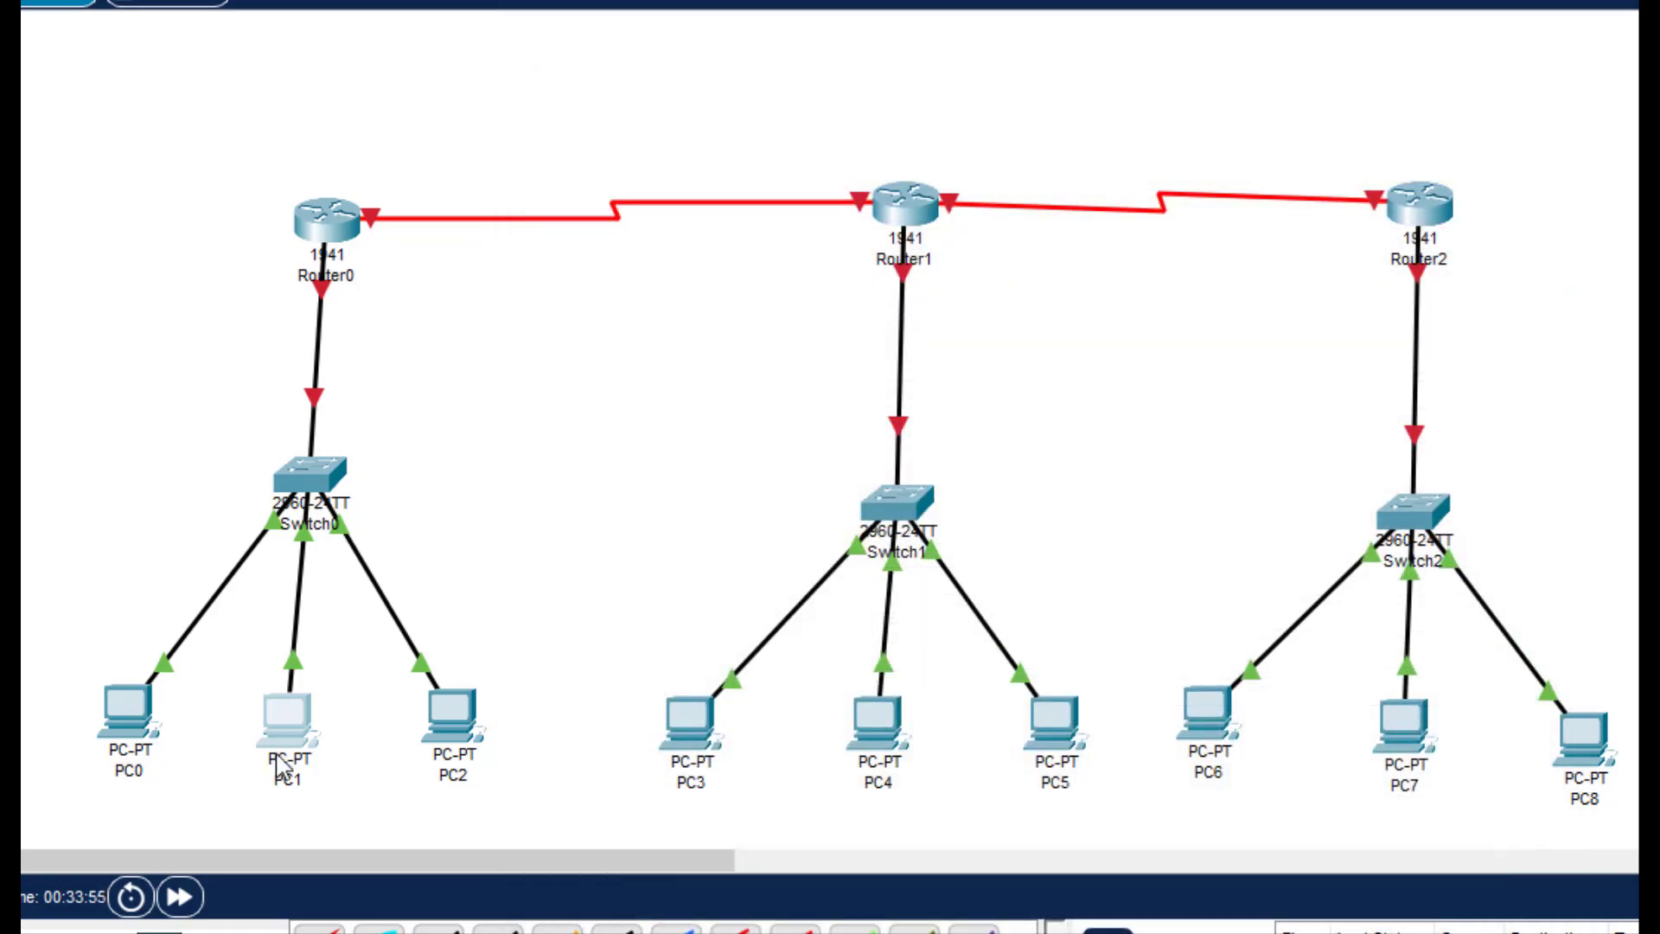
Assign PC2 the static IPv4 address 10.10.0.4 with subnet mask 255.255.255.248.
left_click(451, 722)
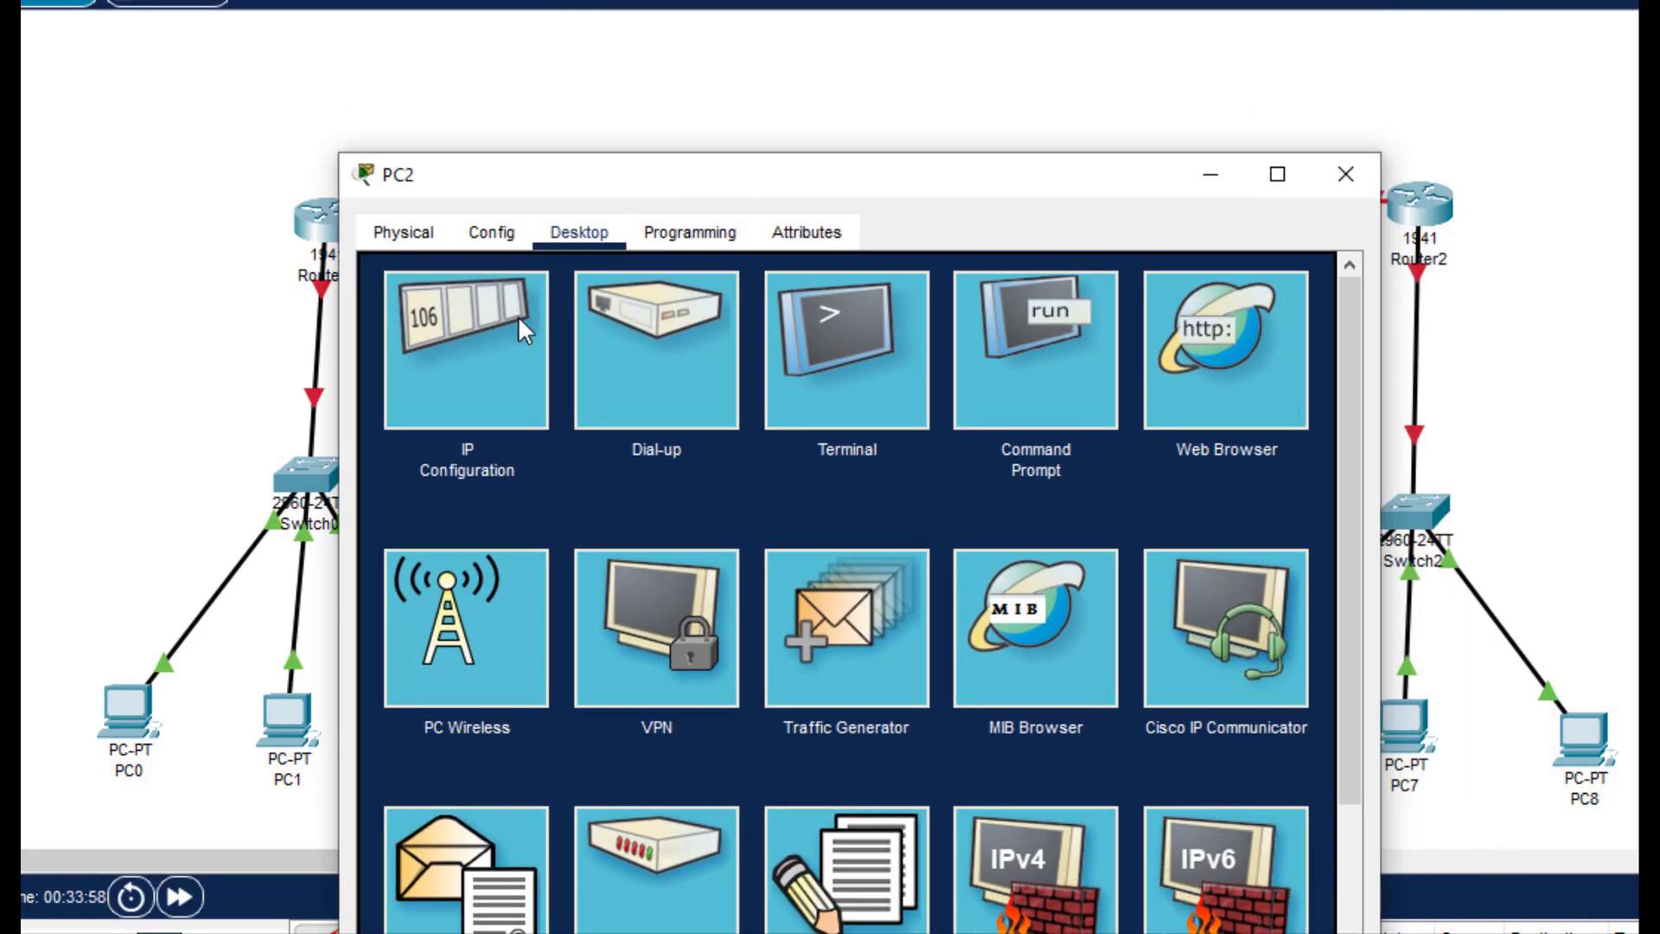
left_click(654, 104)
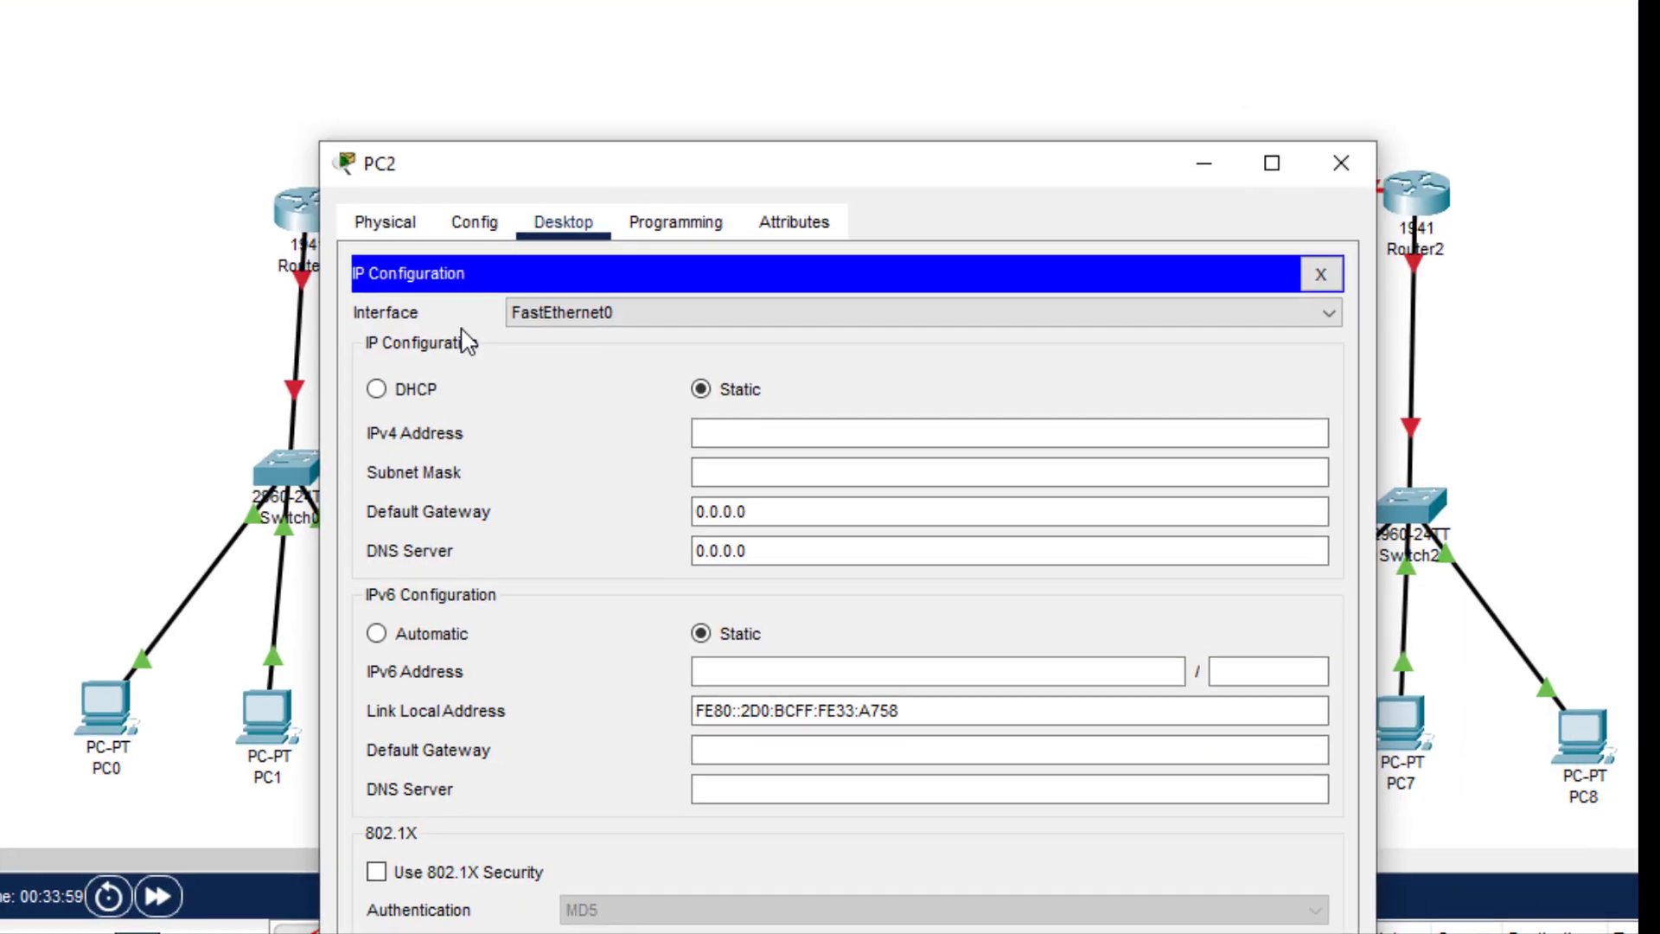
left_click(778, 430)
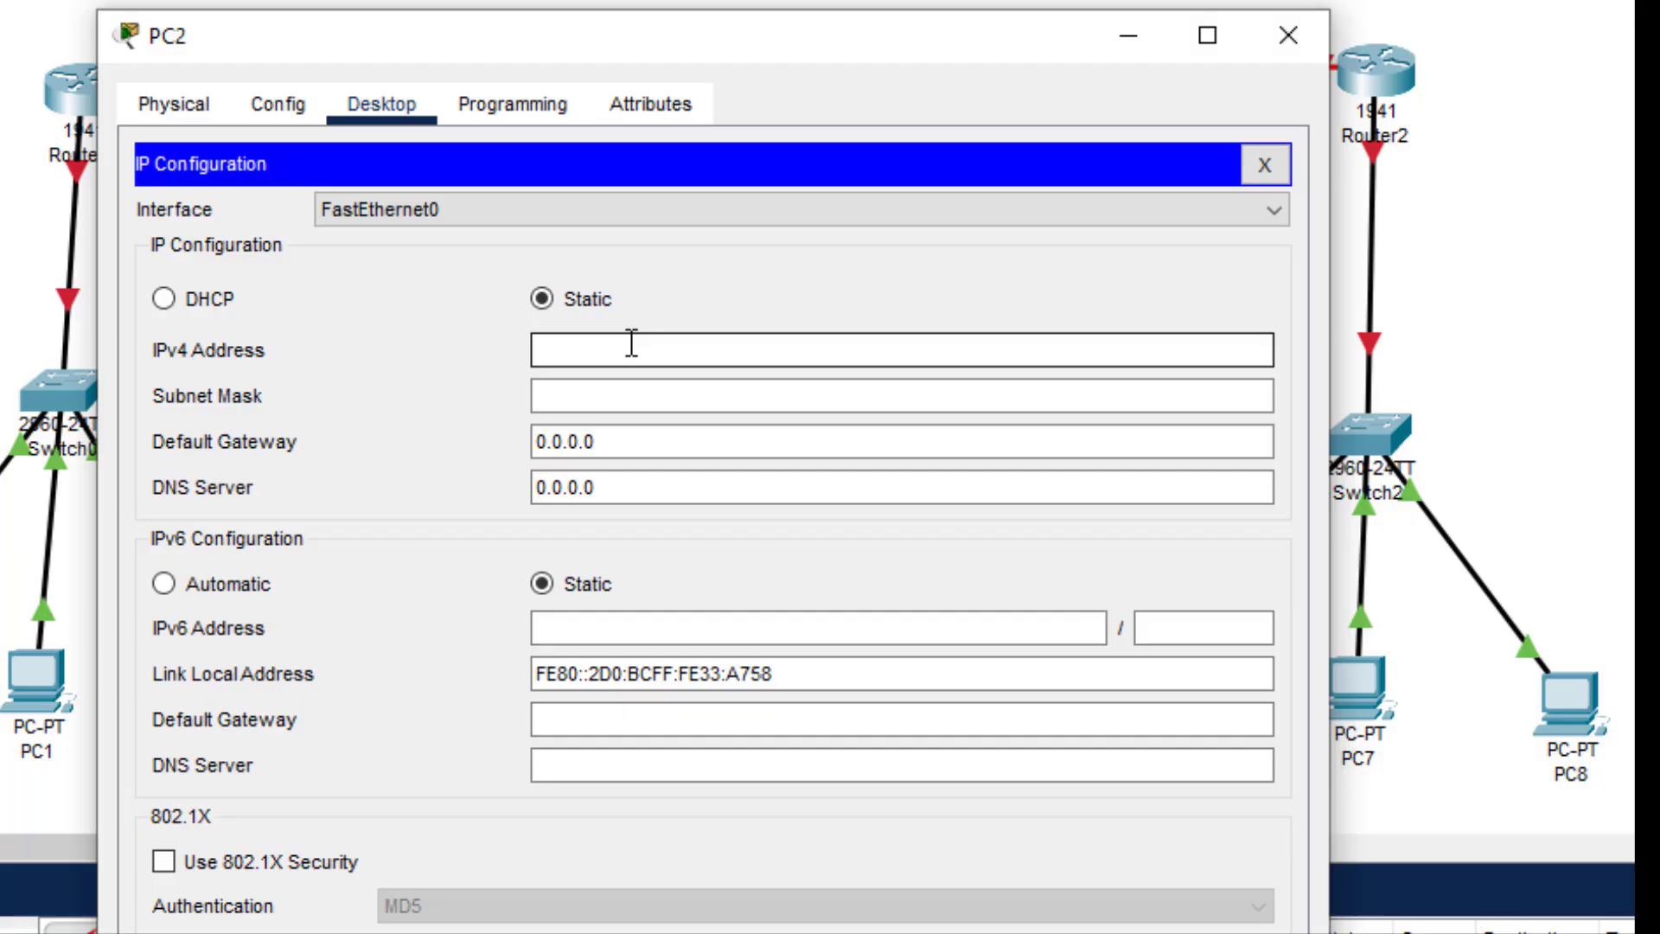
type("10.10.0.1")
type("4")
left_click(667, 386)
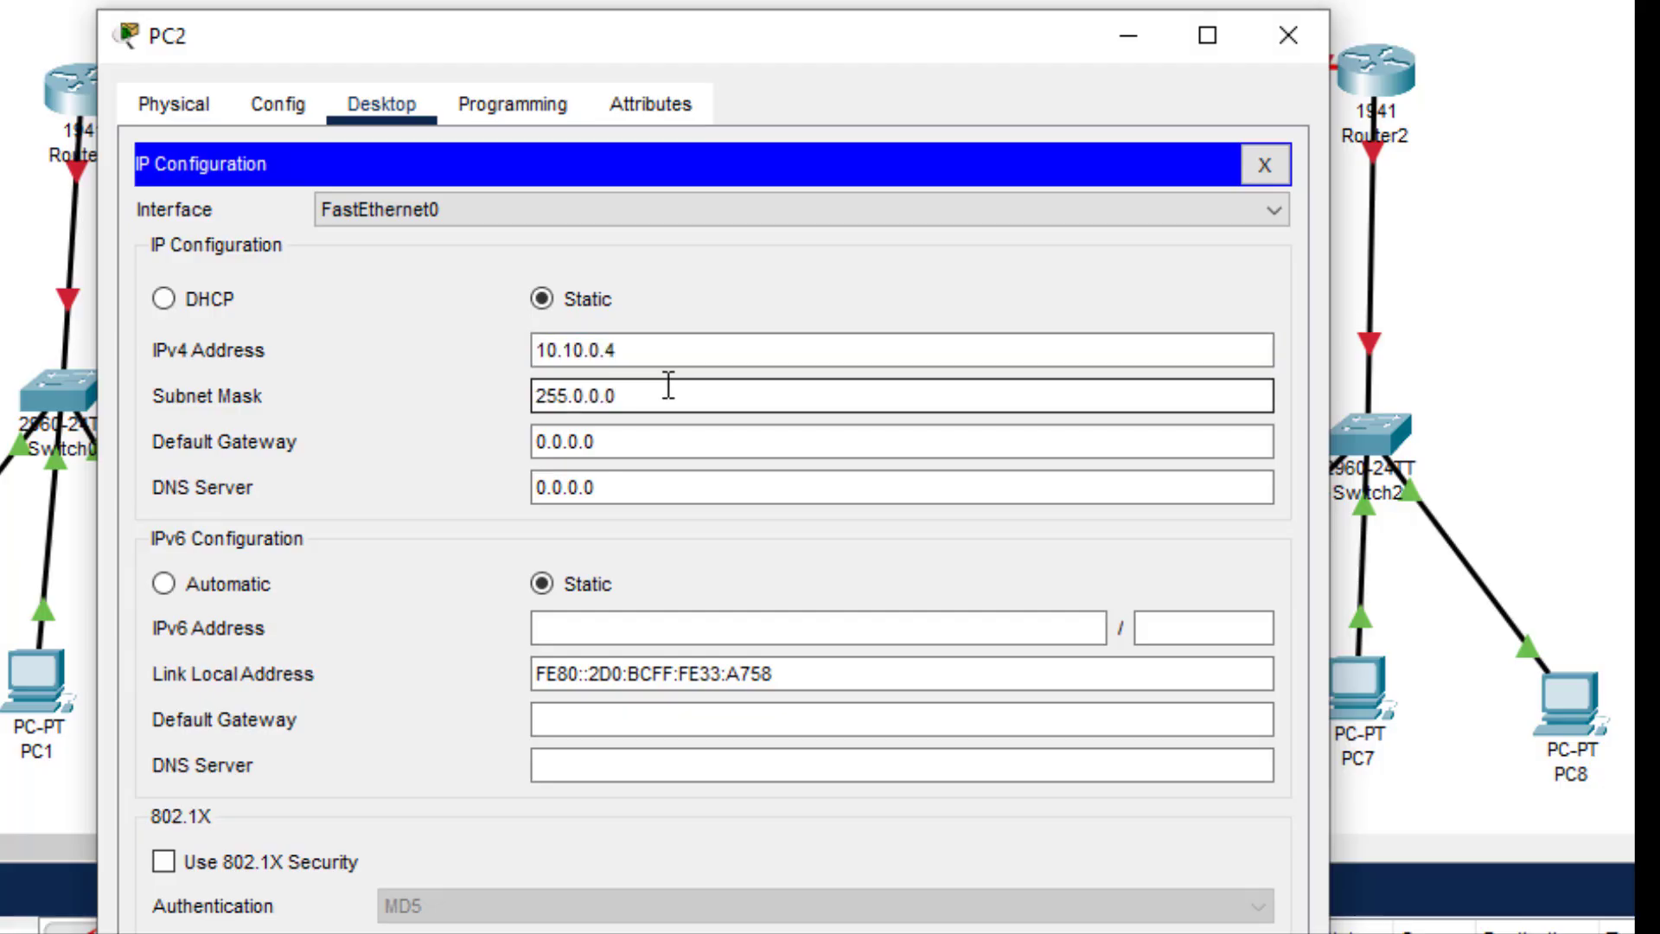
key("BackSpace")
key("BackSpace")
key("BackSpace")
type("255.255.248")
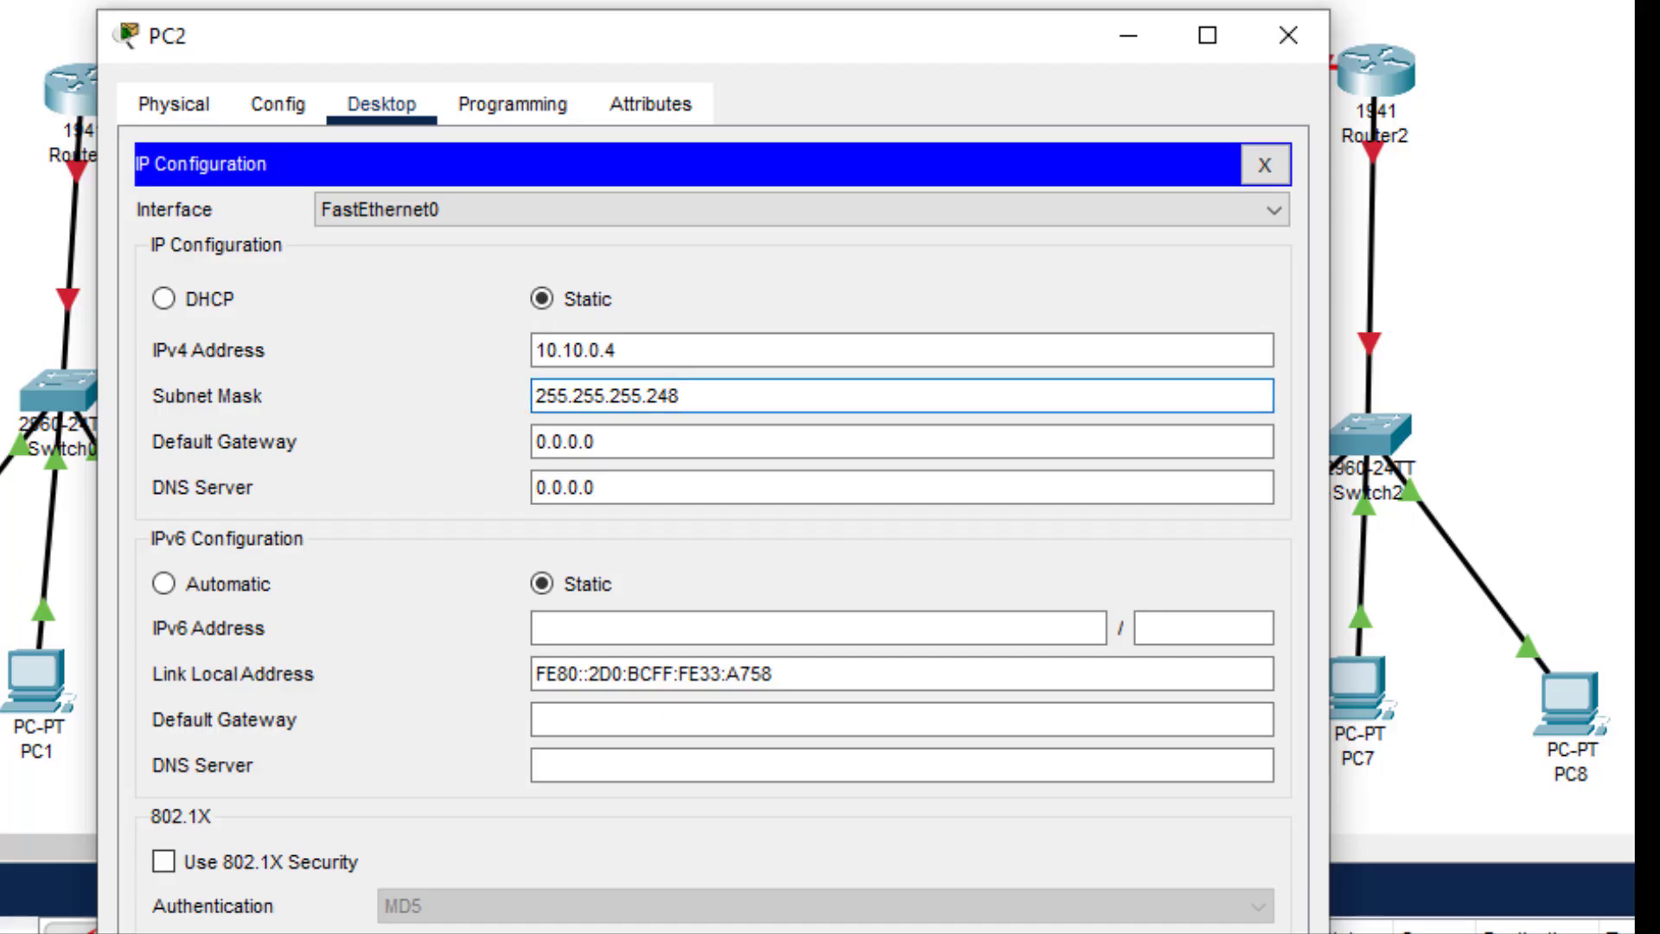
Set PC2's IPv4 default gateway to 10.10.0.1 and close its configuration window.
left_click_drag(711, 445, 352, 449)
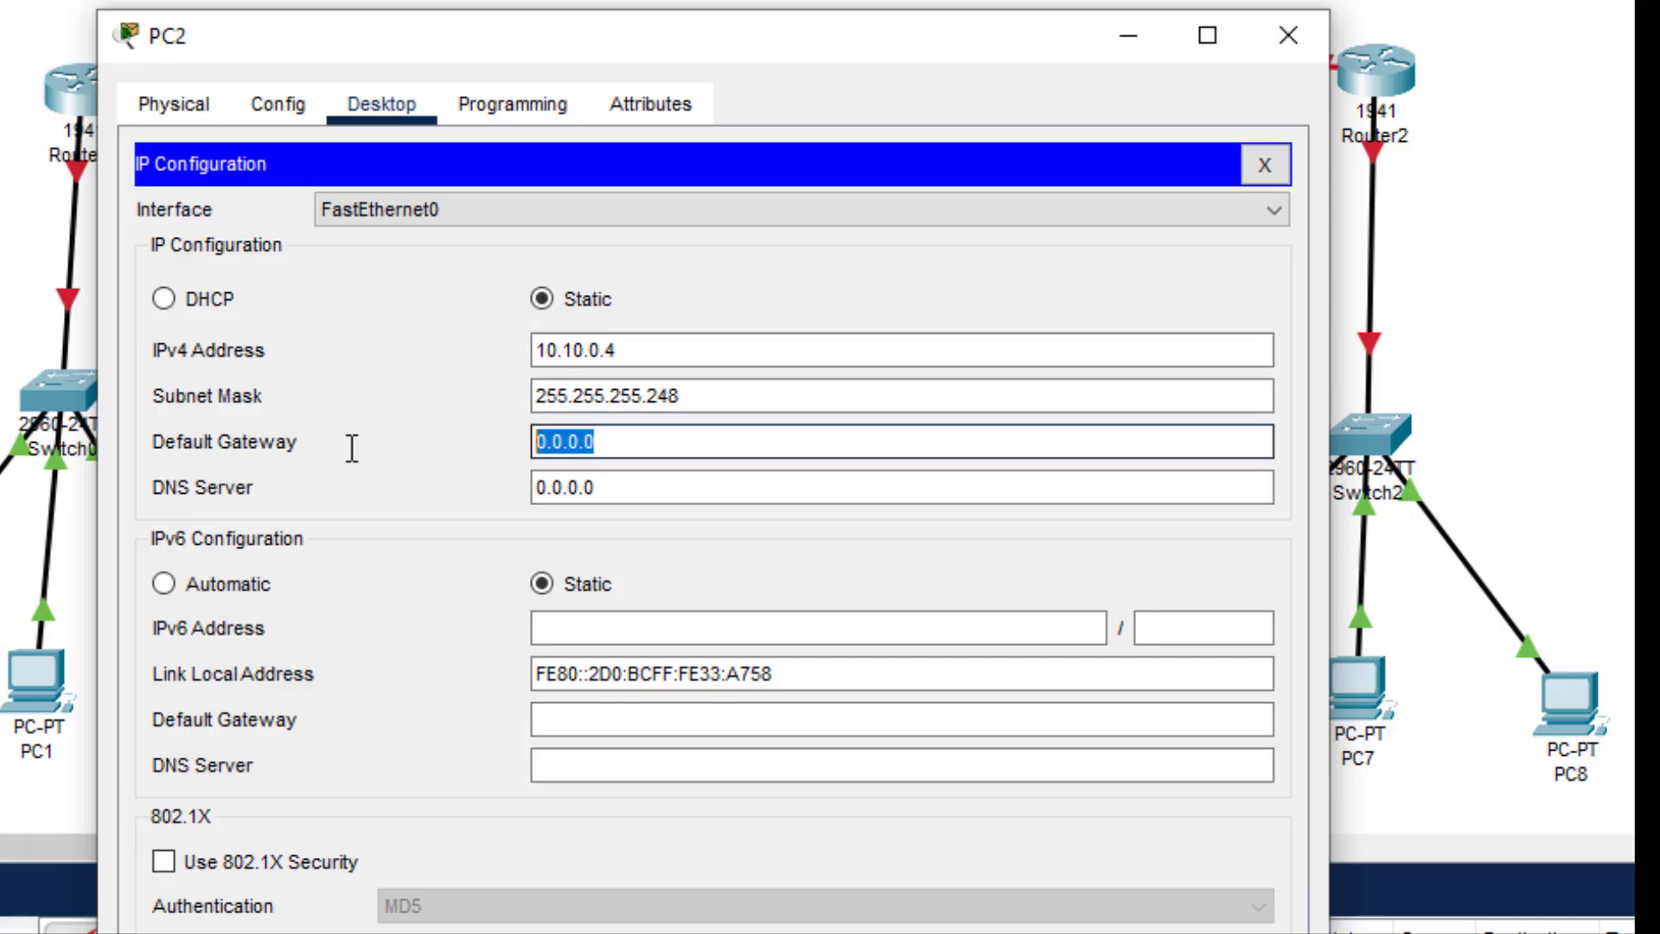
type("10.10.0.1")
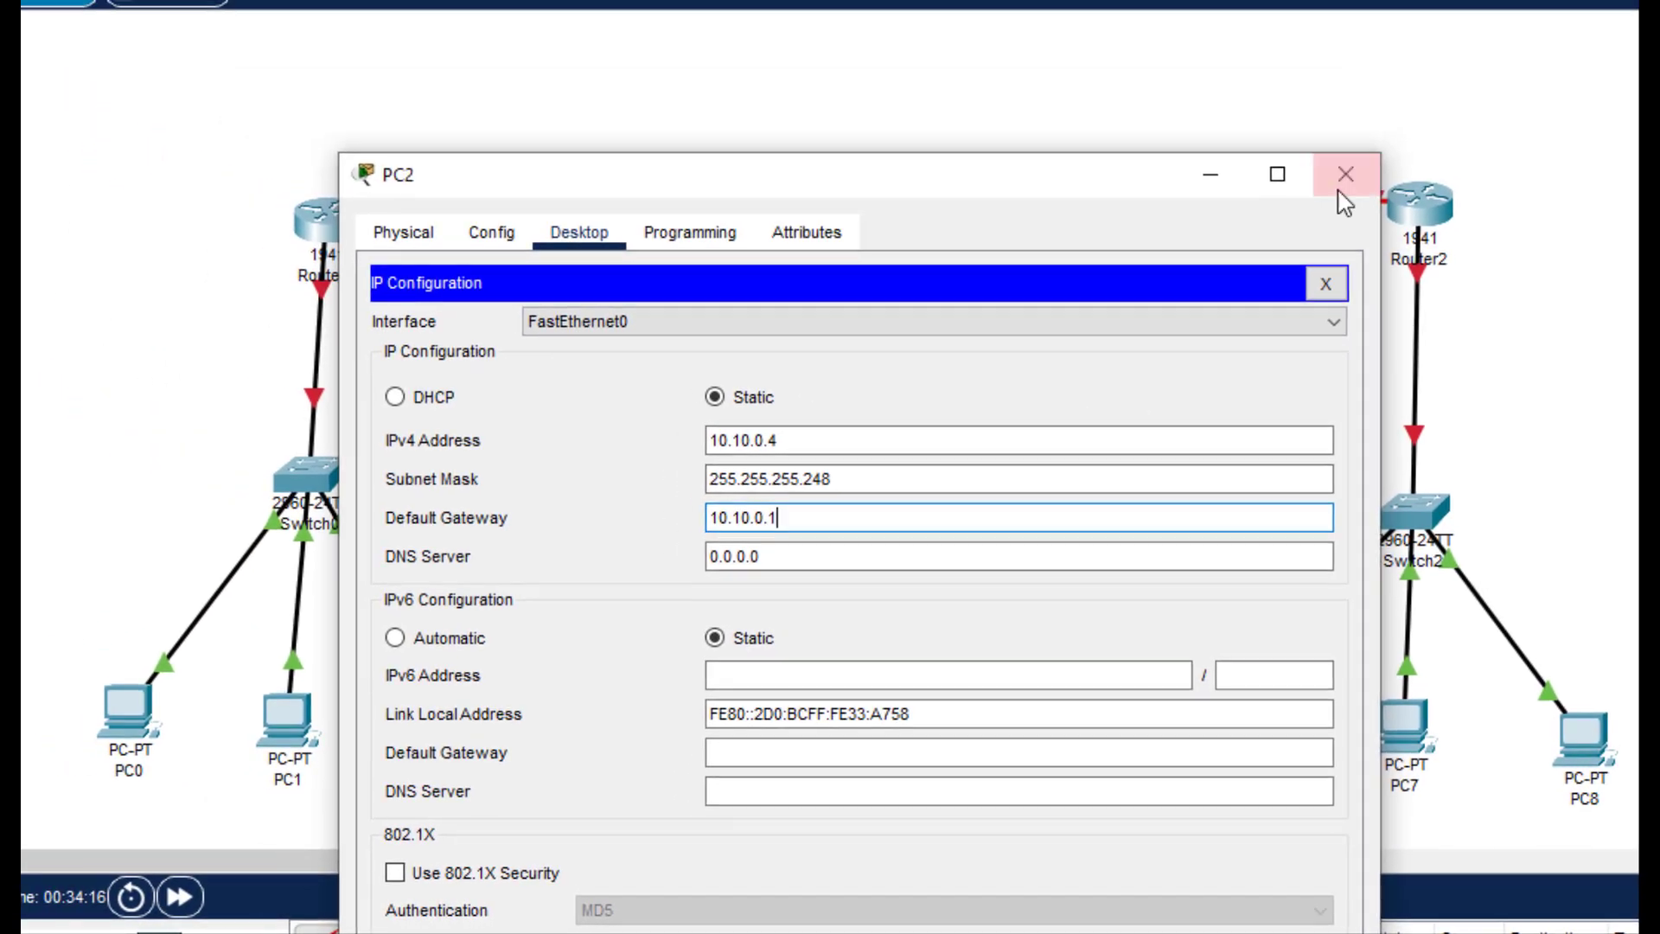
left_click(1339, 190)
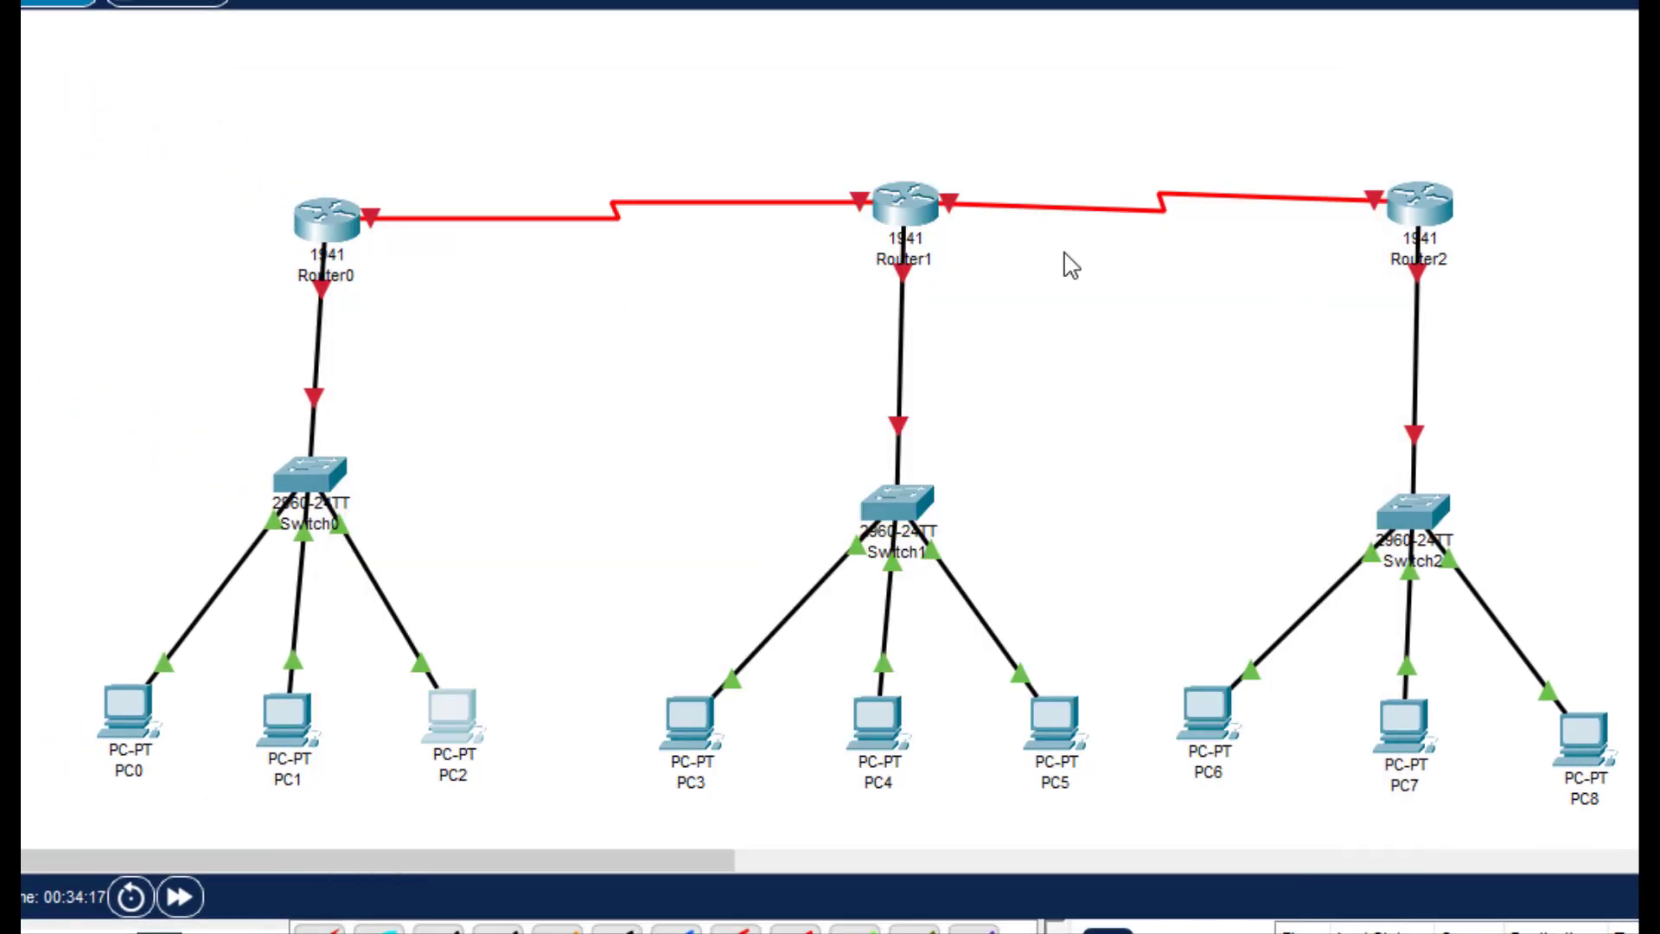
Open Router0's configuration and turn on the GigabitEthernet0/0 port.
left_click(345, 232)
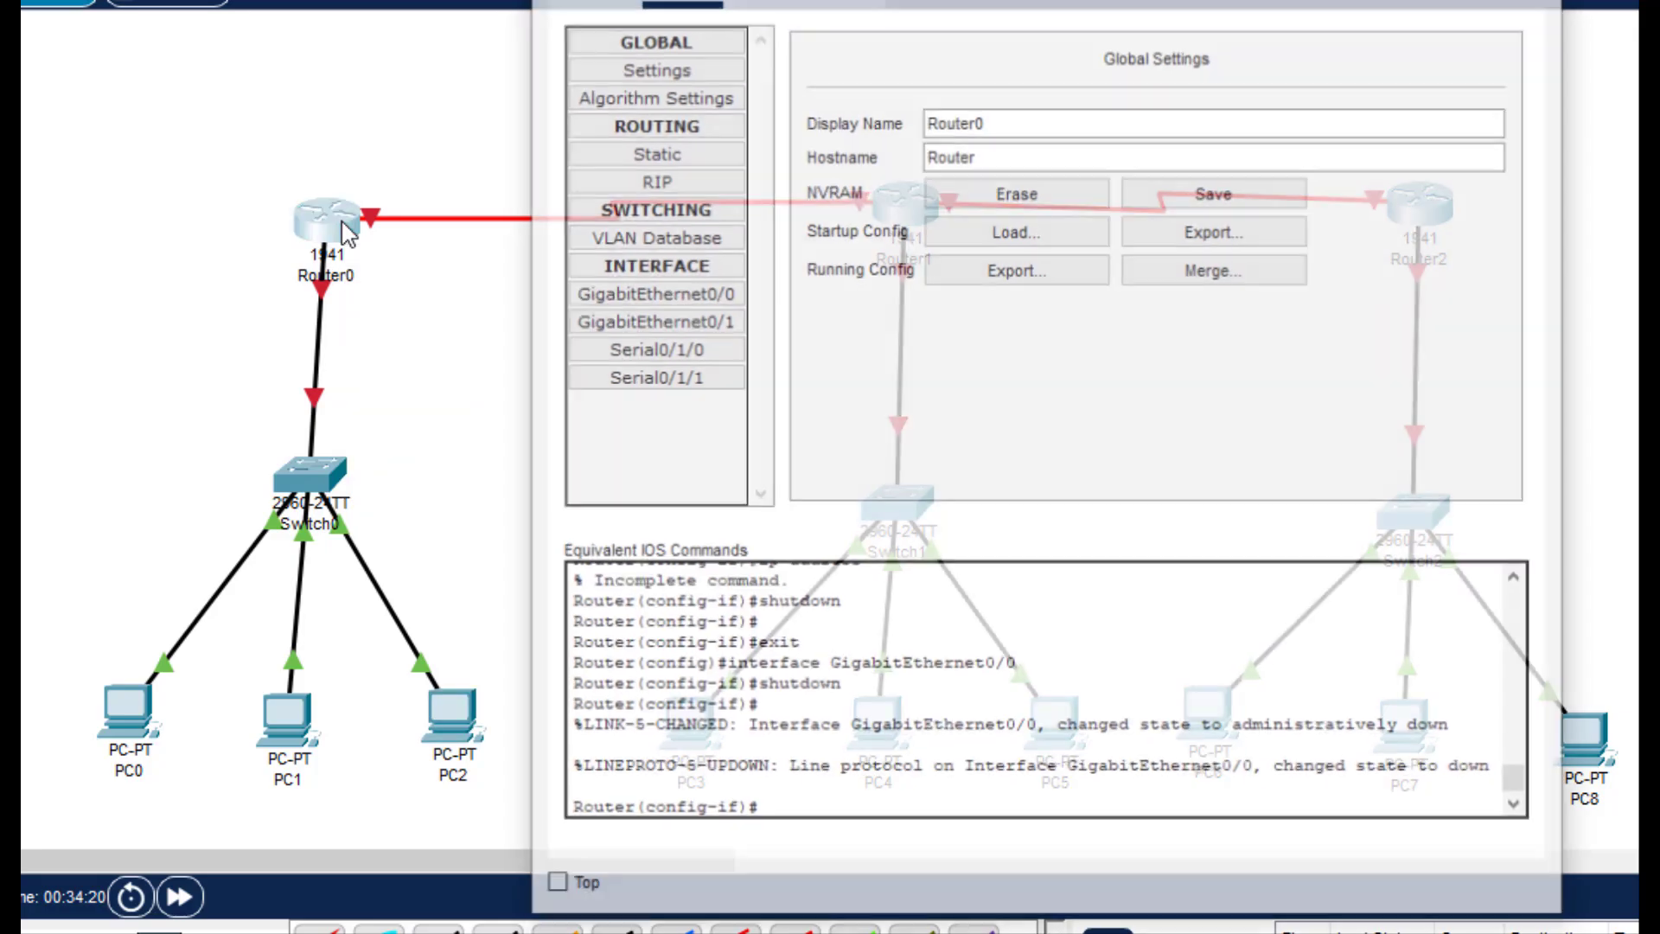
left_click_drag(939, 1, 734, 172)
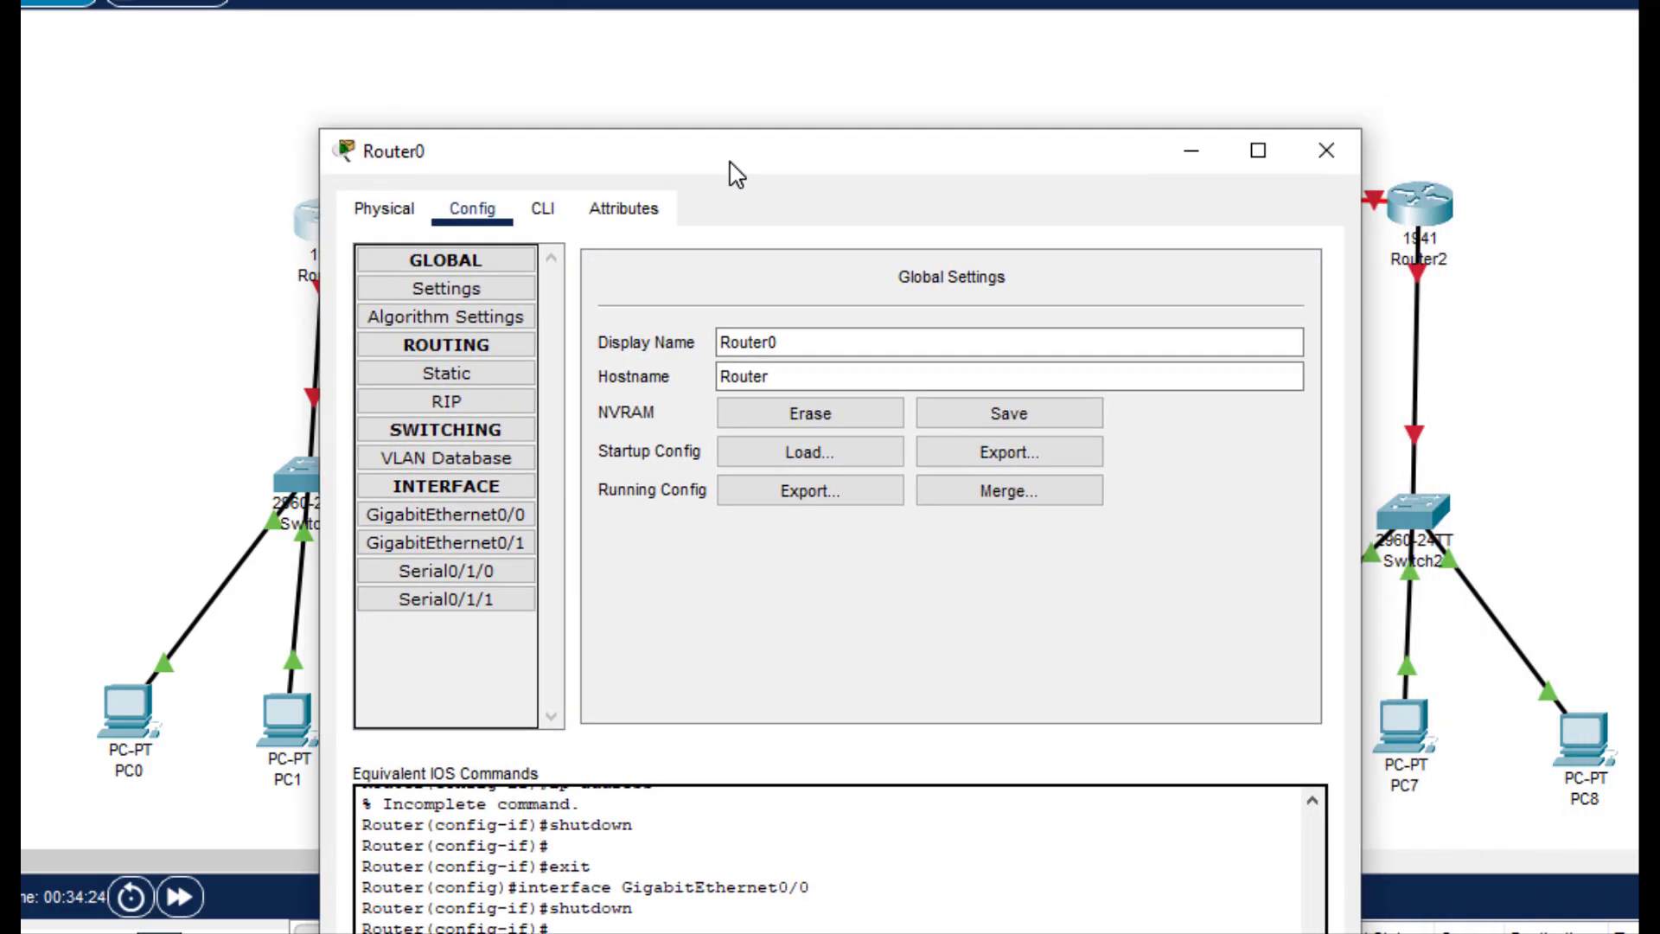
left_click_drag(707, 157, 858, 200)
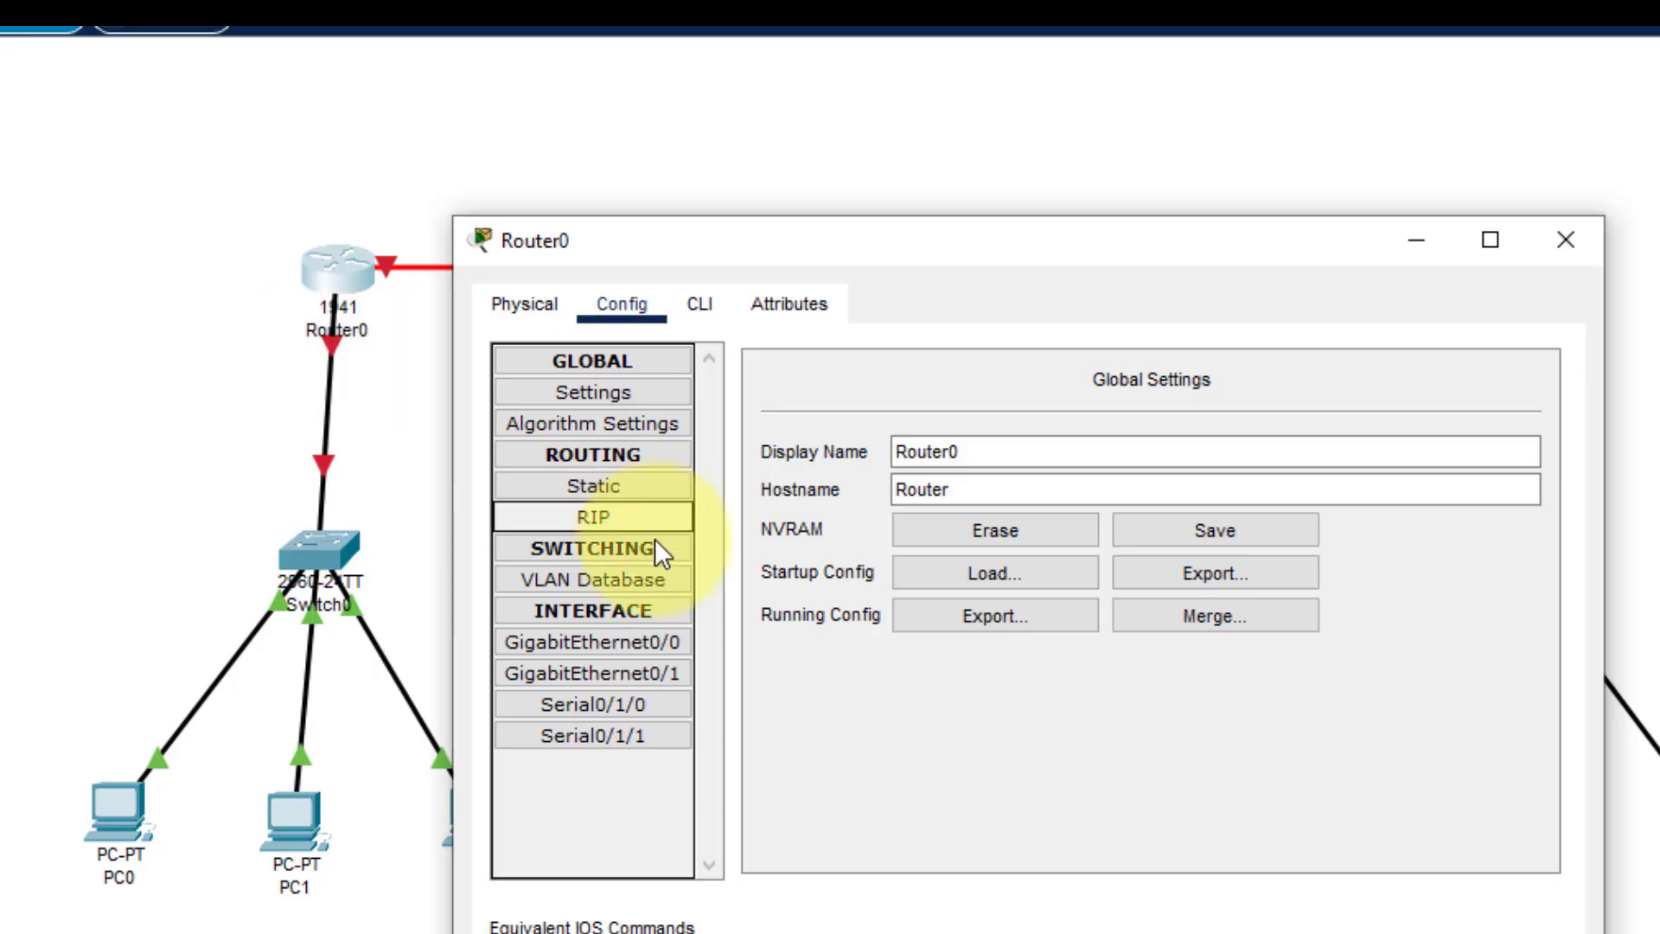
left_click(647, 640)
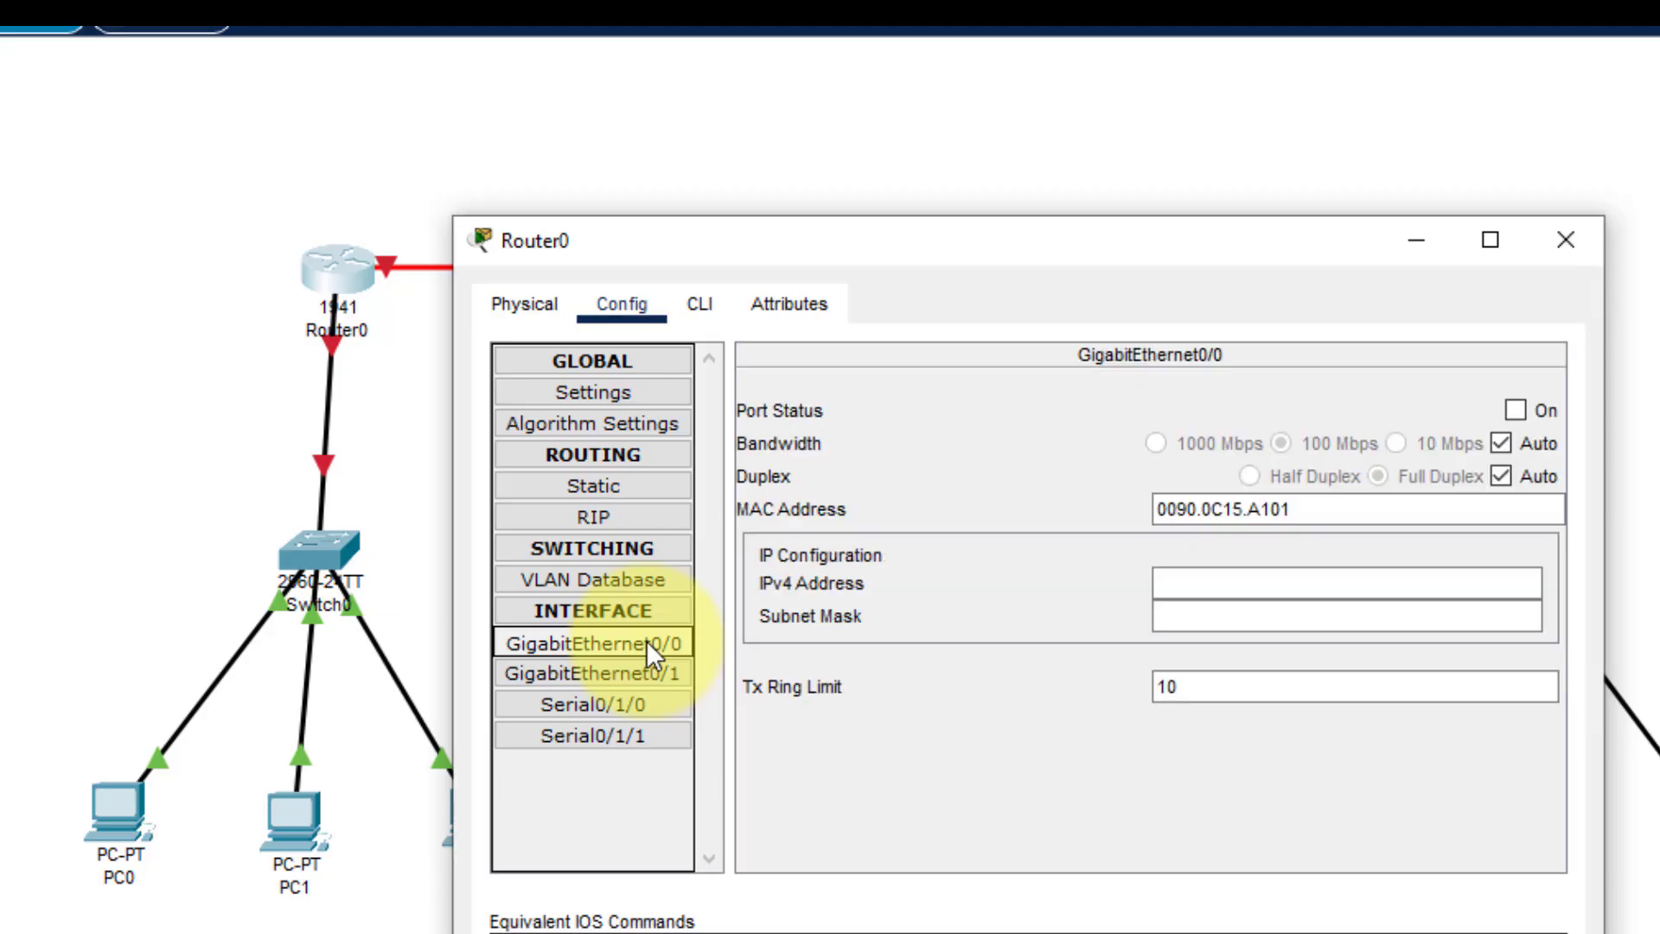
left_click(1516, 410)
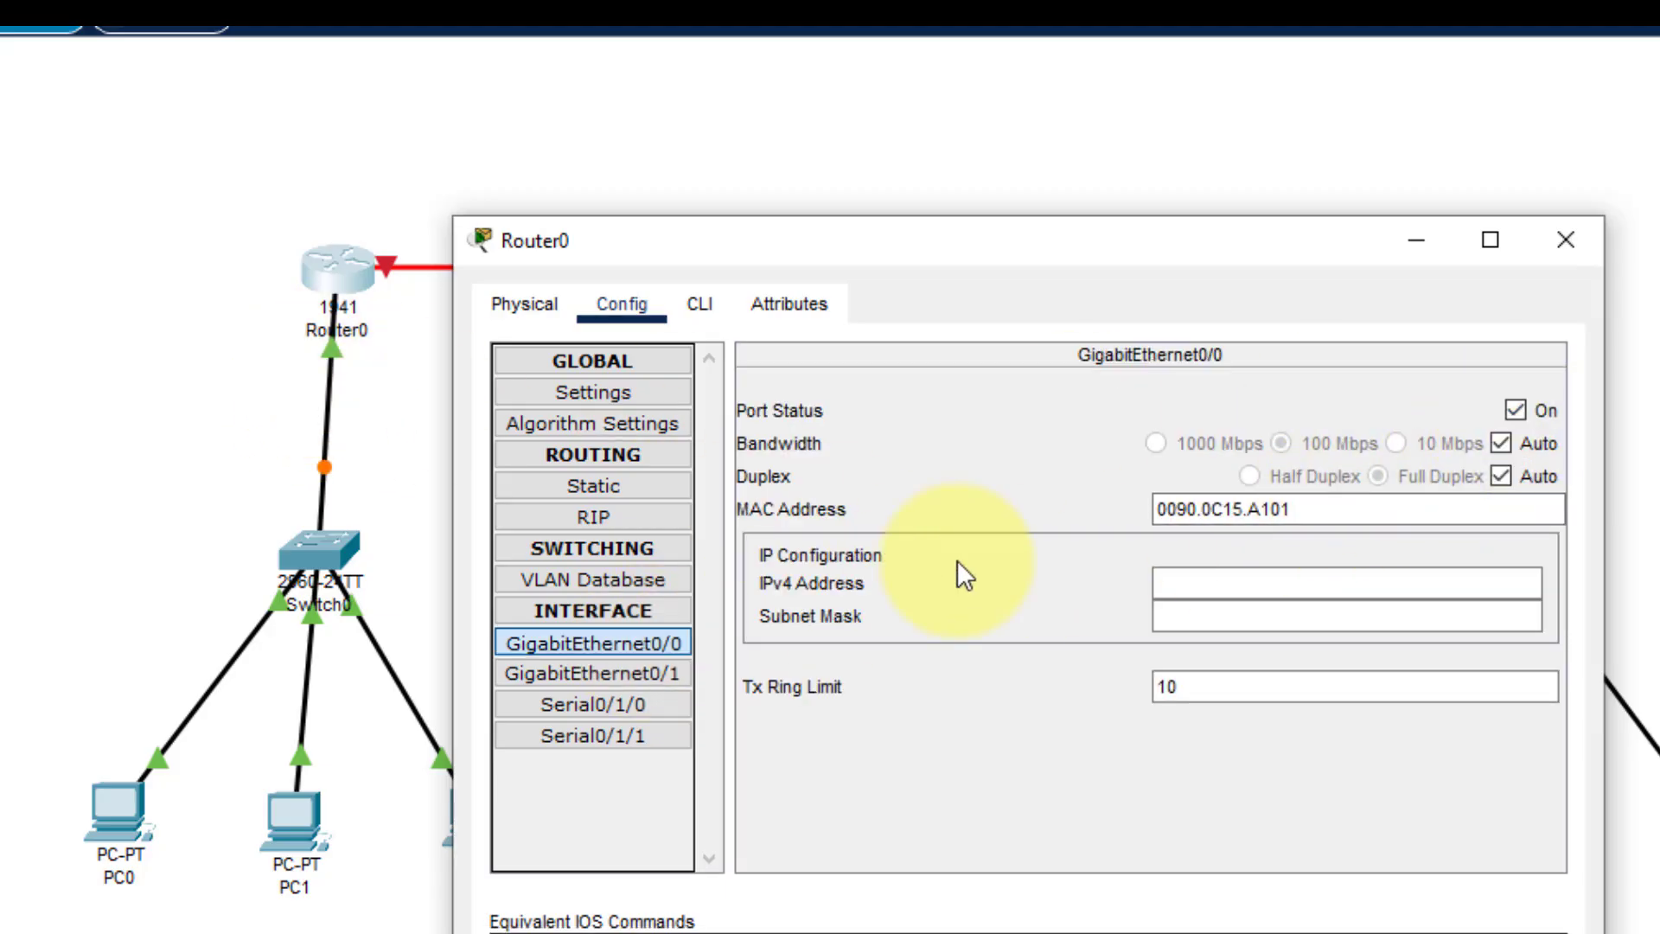
Assign Router0's GigabitEthernet0/0 interface the IPv4 address 10.10.0.1 with subnet mask 255.255.255.248.
left_click(1221, 586)
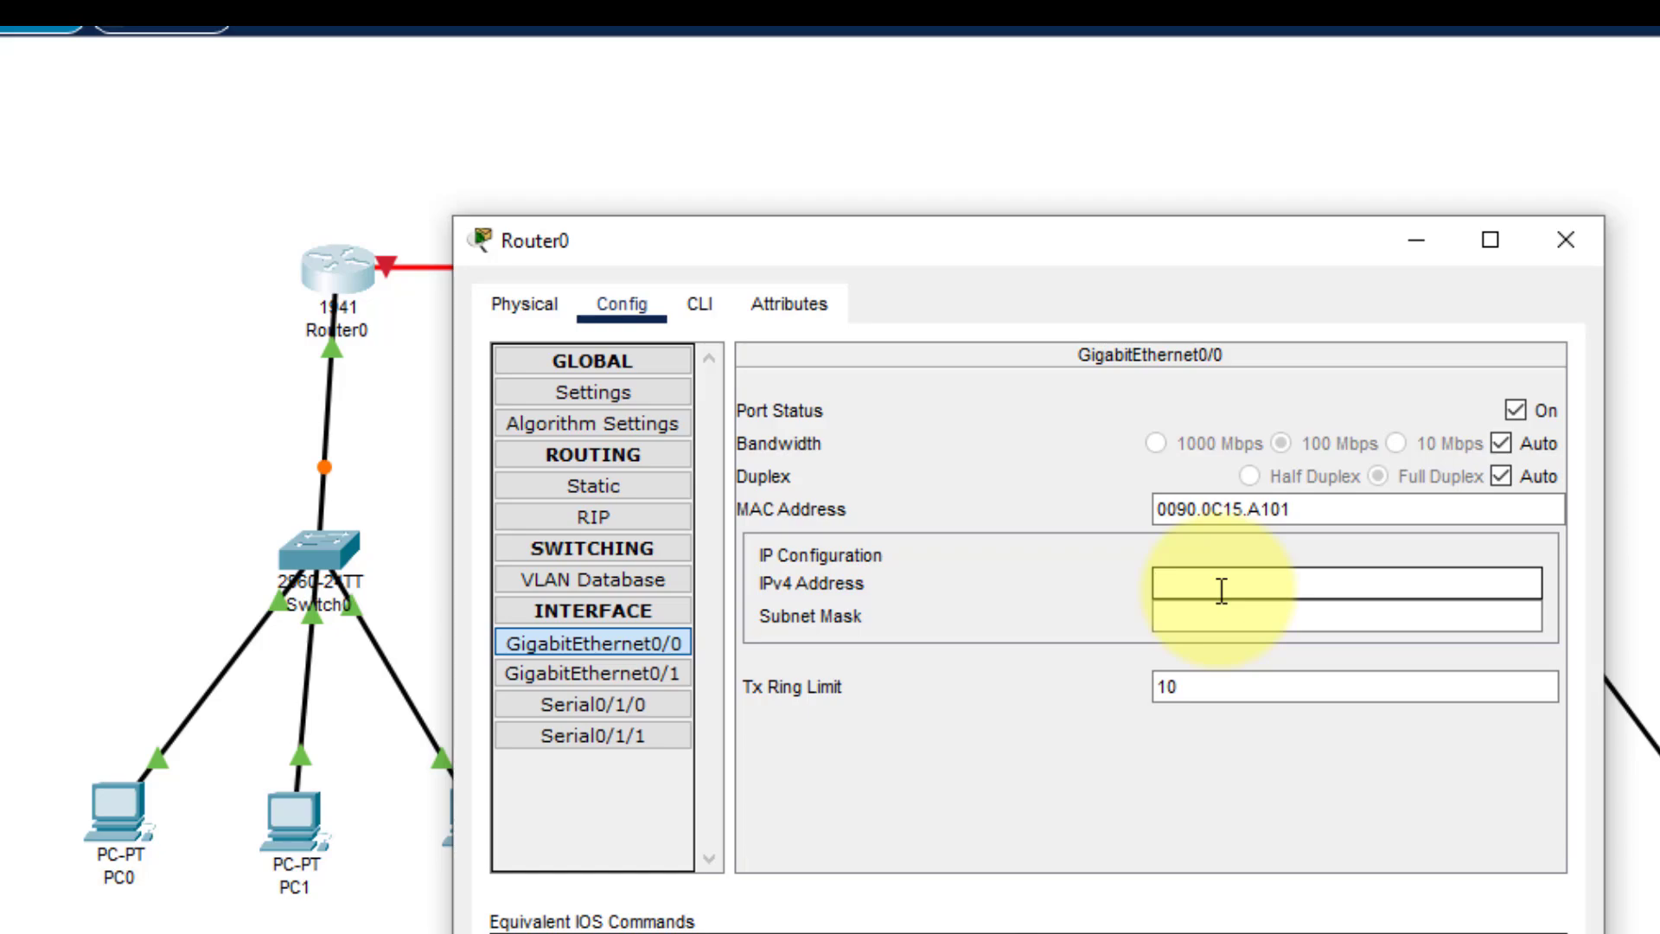
type("10.10.0.1")
left_click(1234, 616)
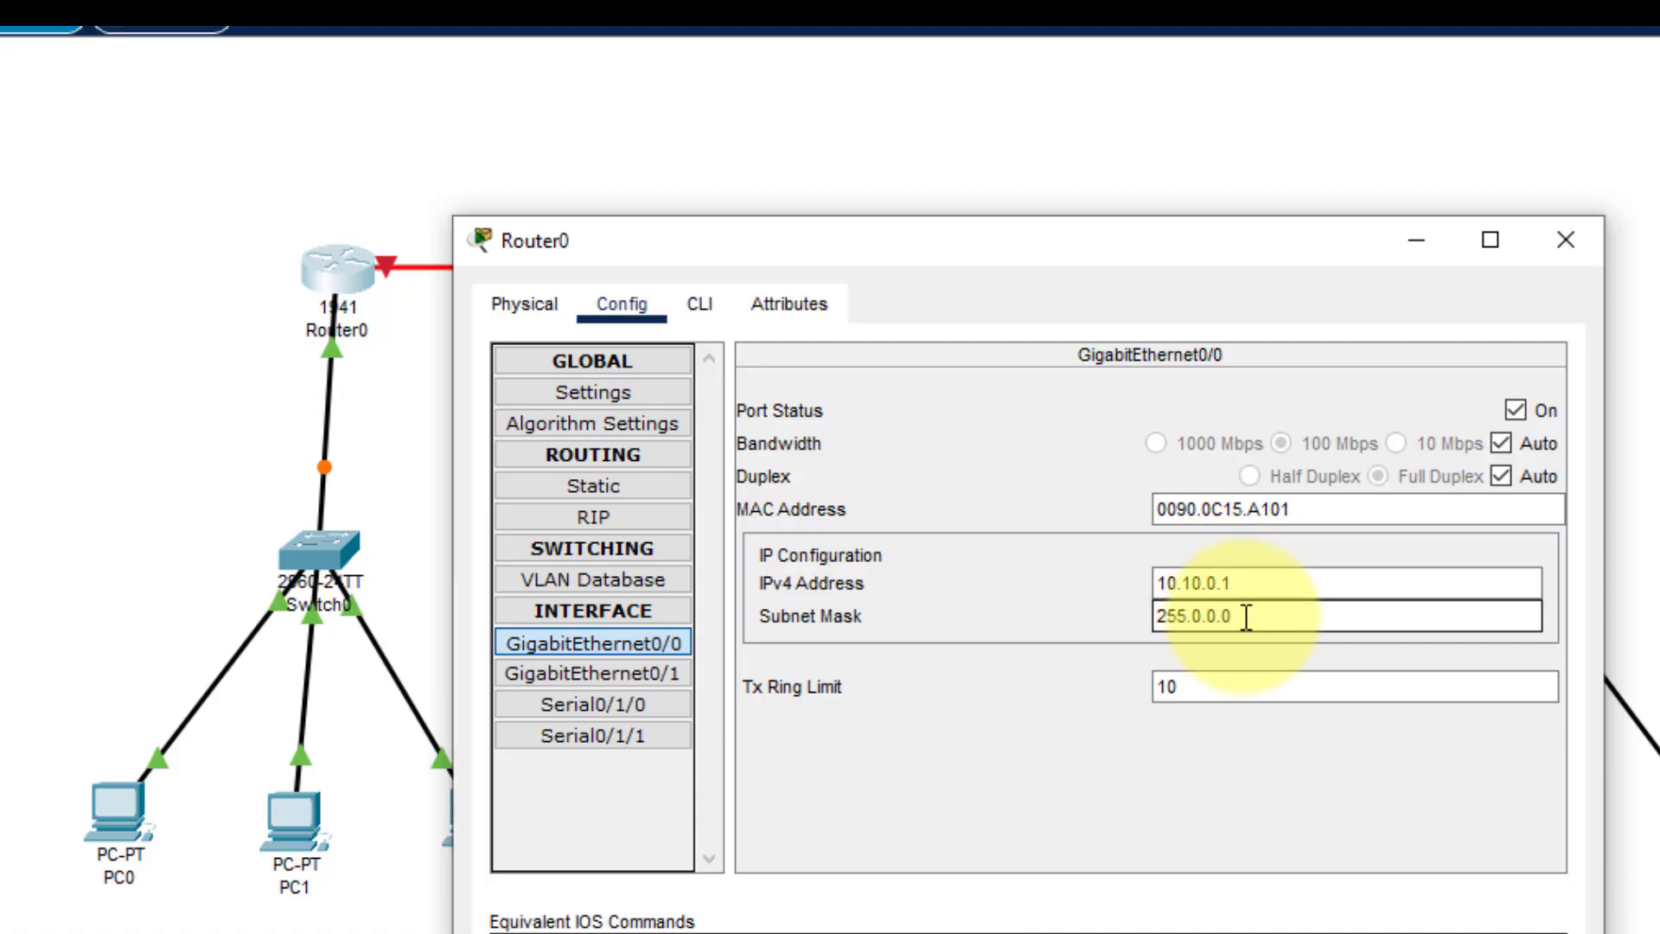
left_click_drag(1245, 619, 1121, 604)
type("255")
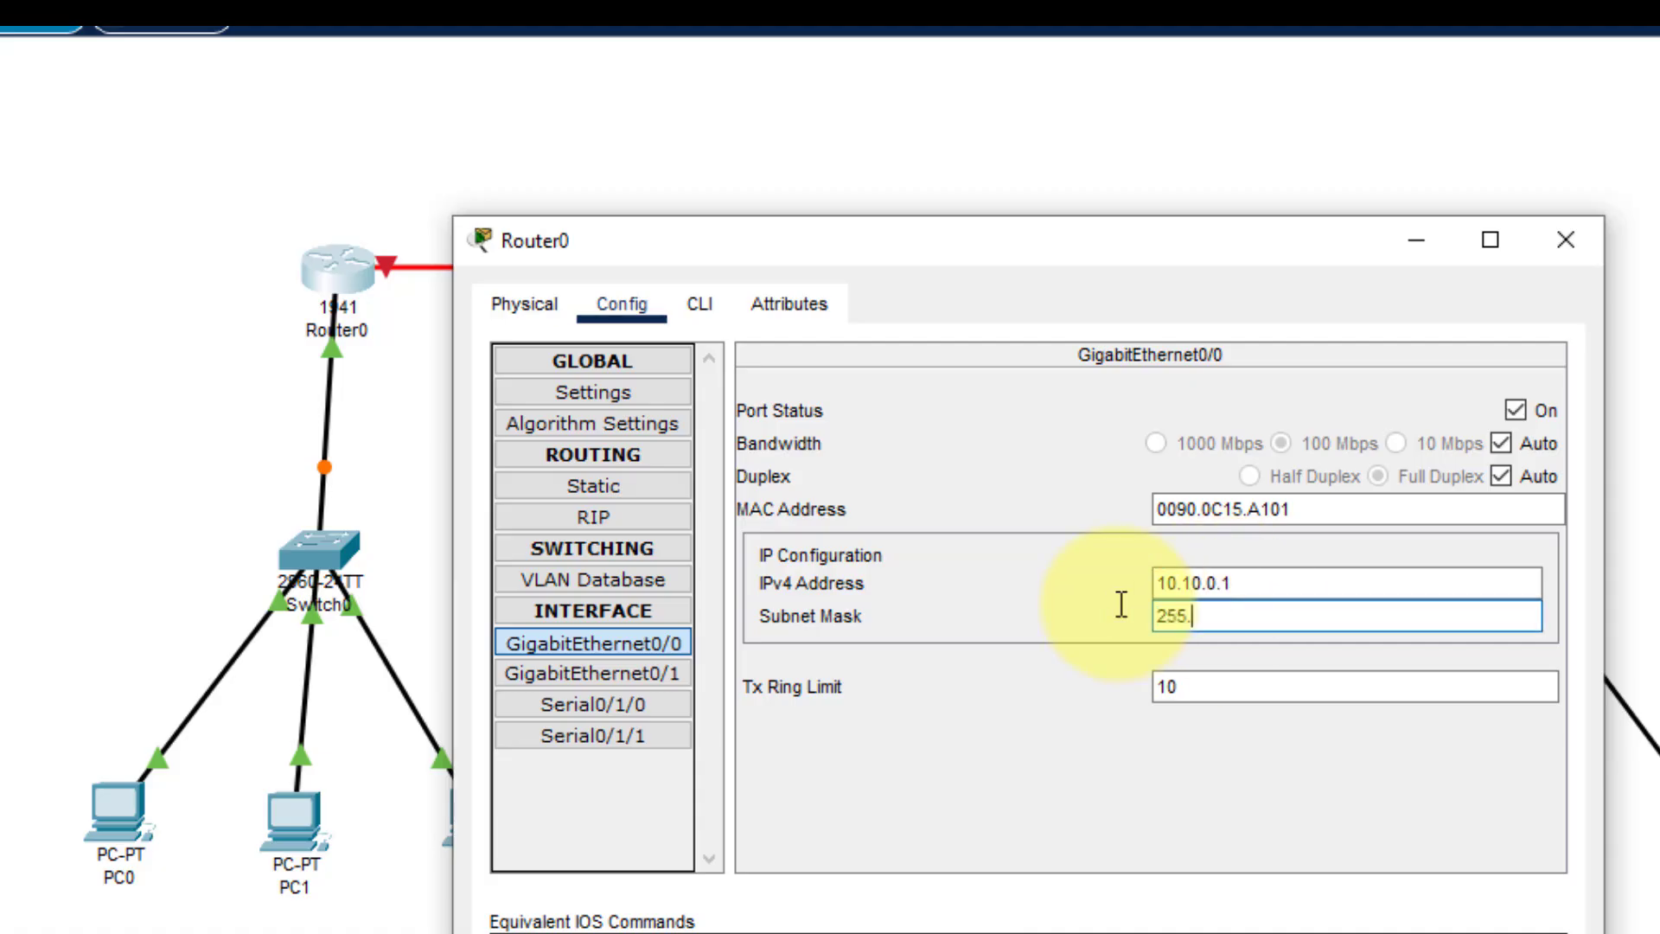
type(".255.255.248")
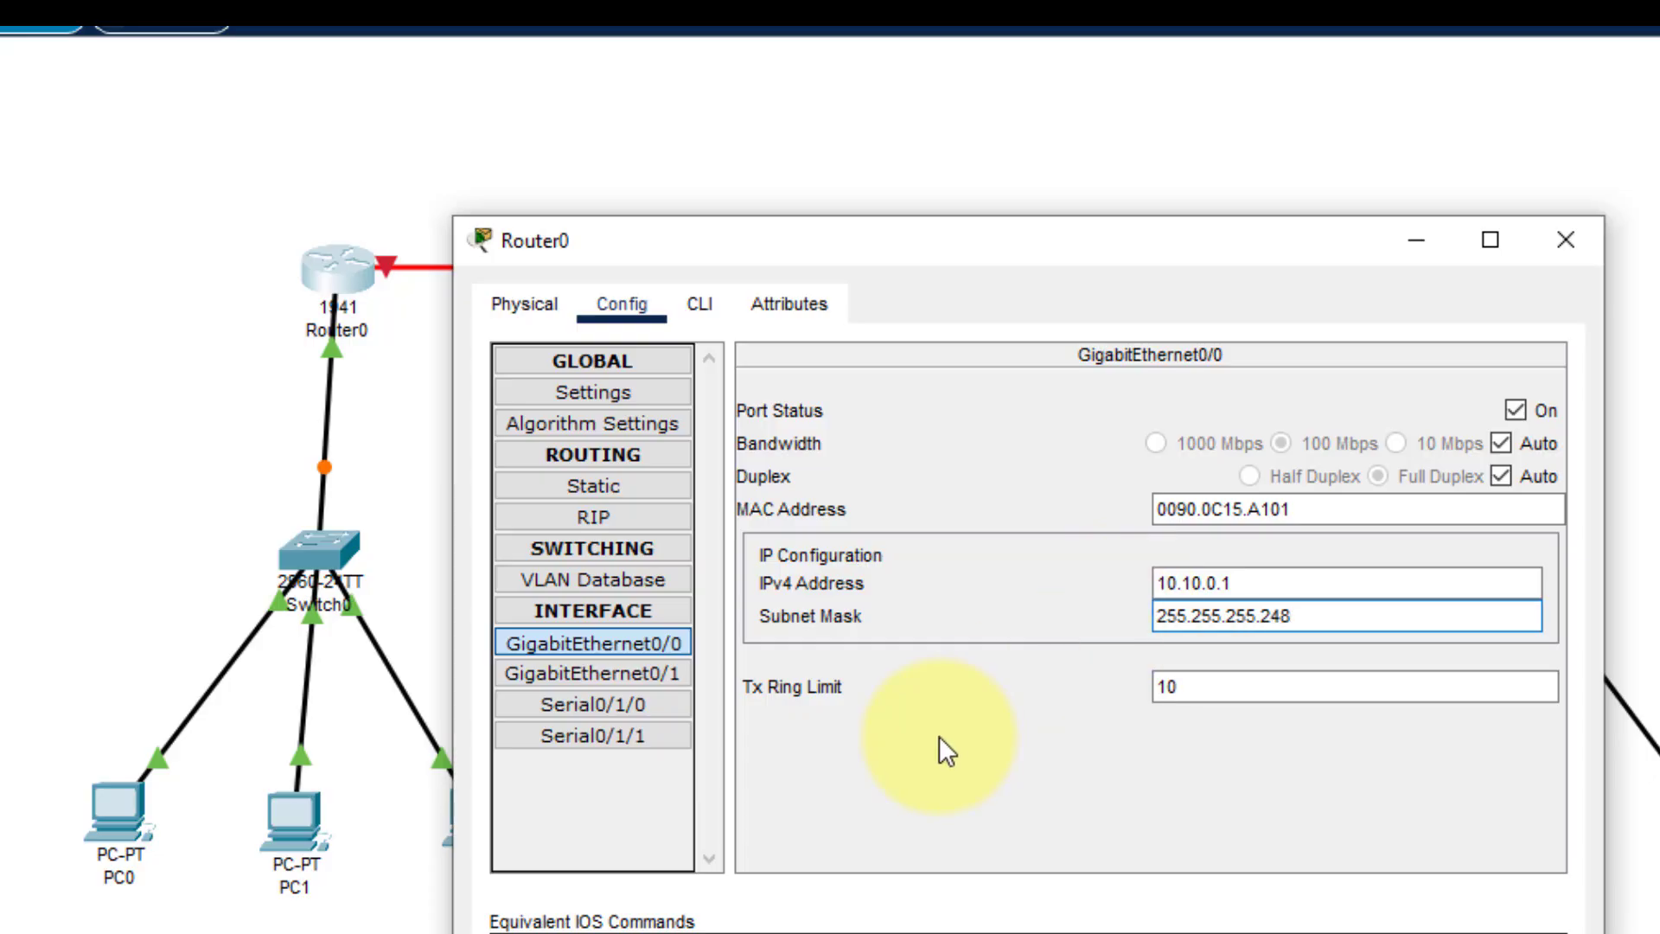
key("Tab")
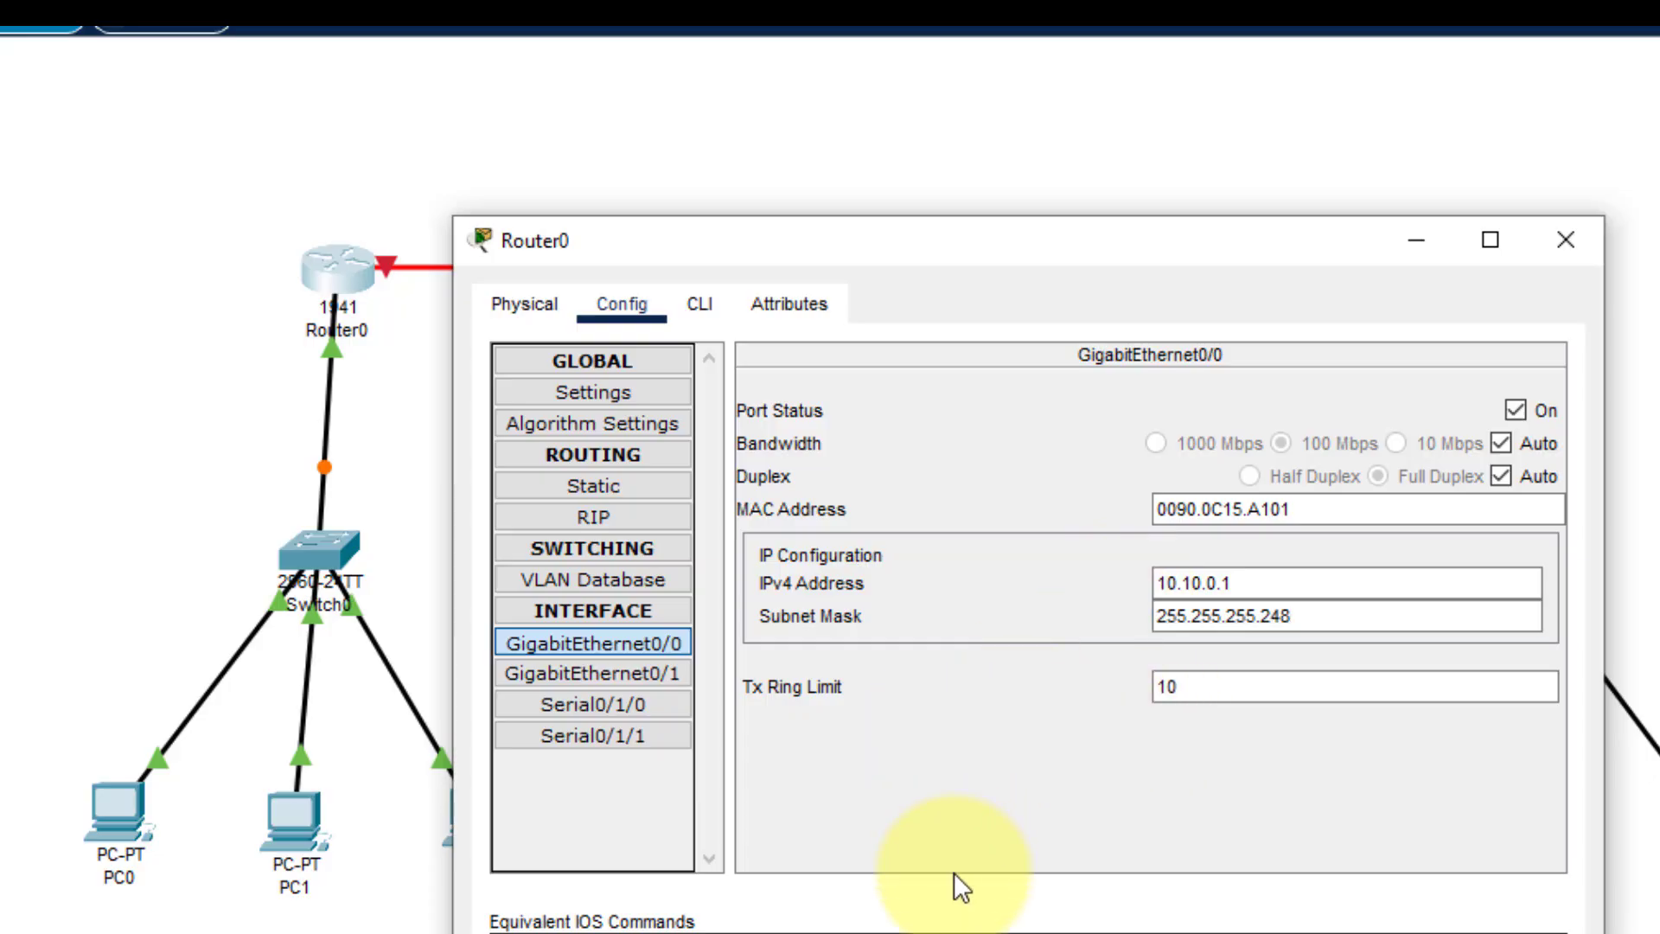
left_click_drag(1160, 250, 1090, 26)
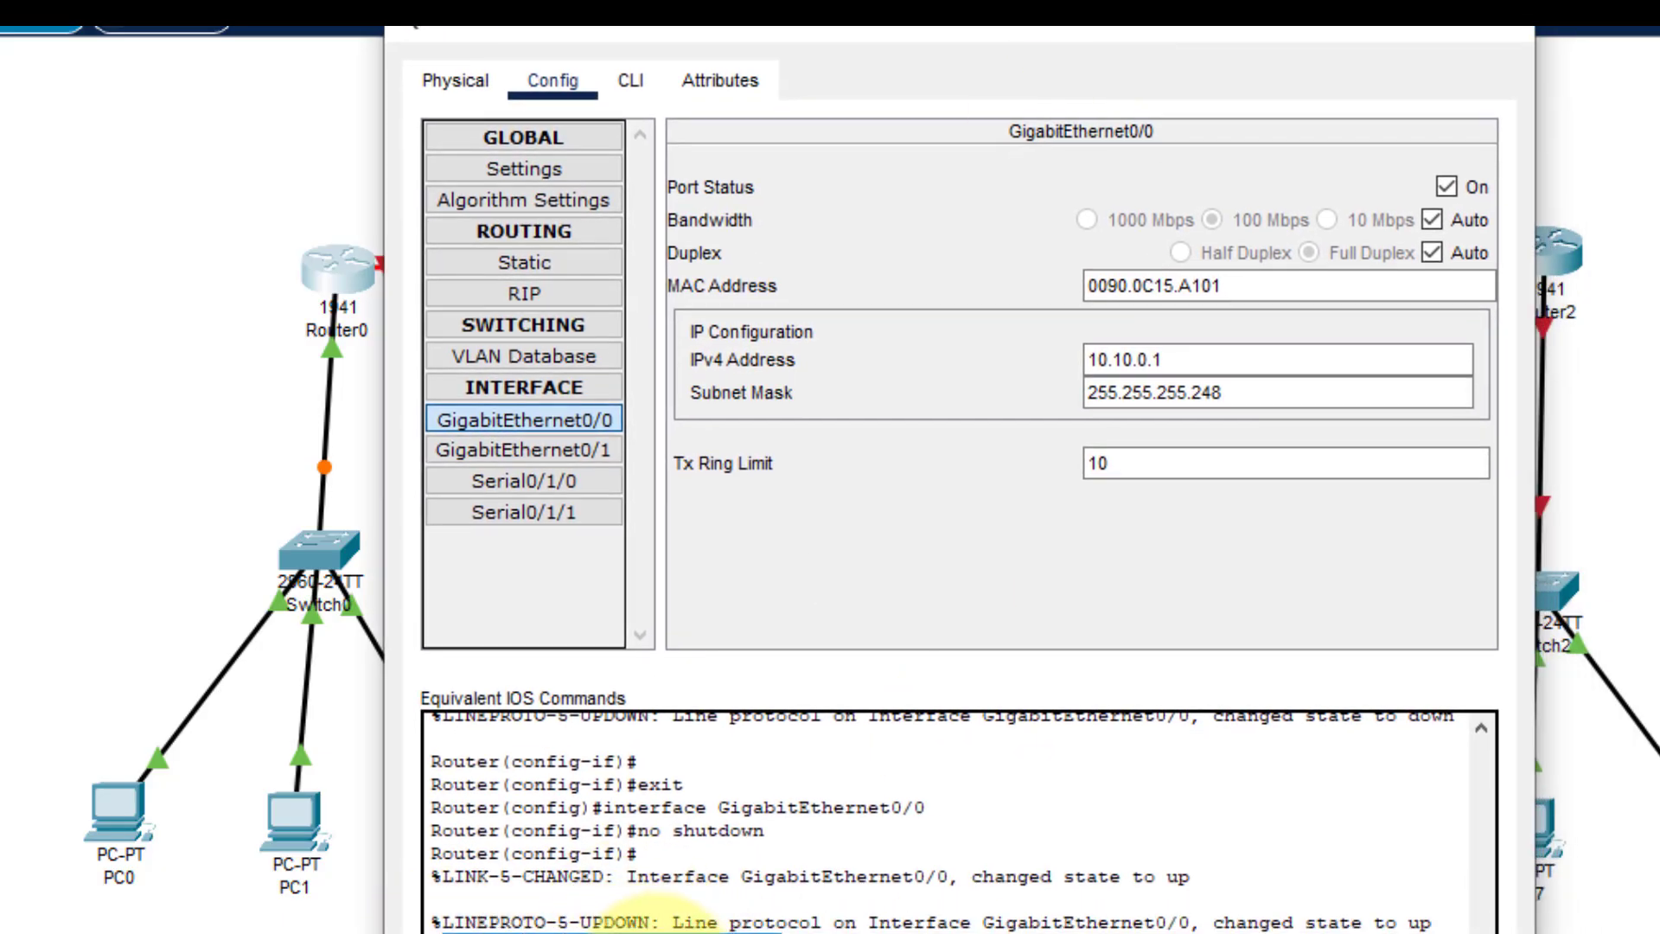
left_click(1338, 399)
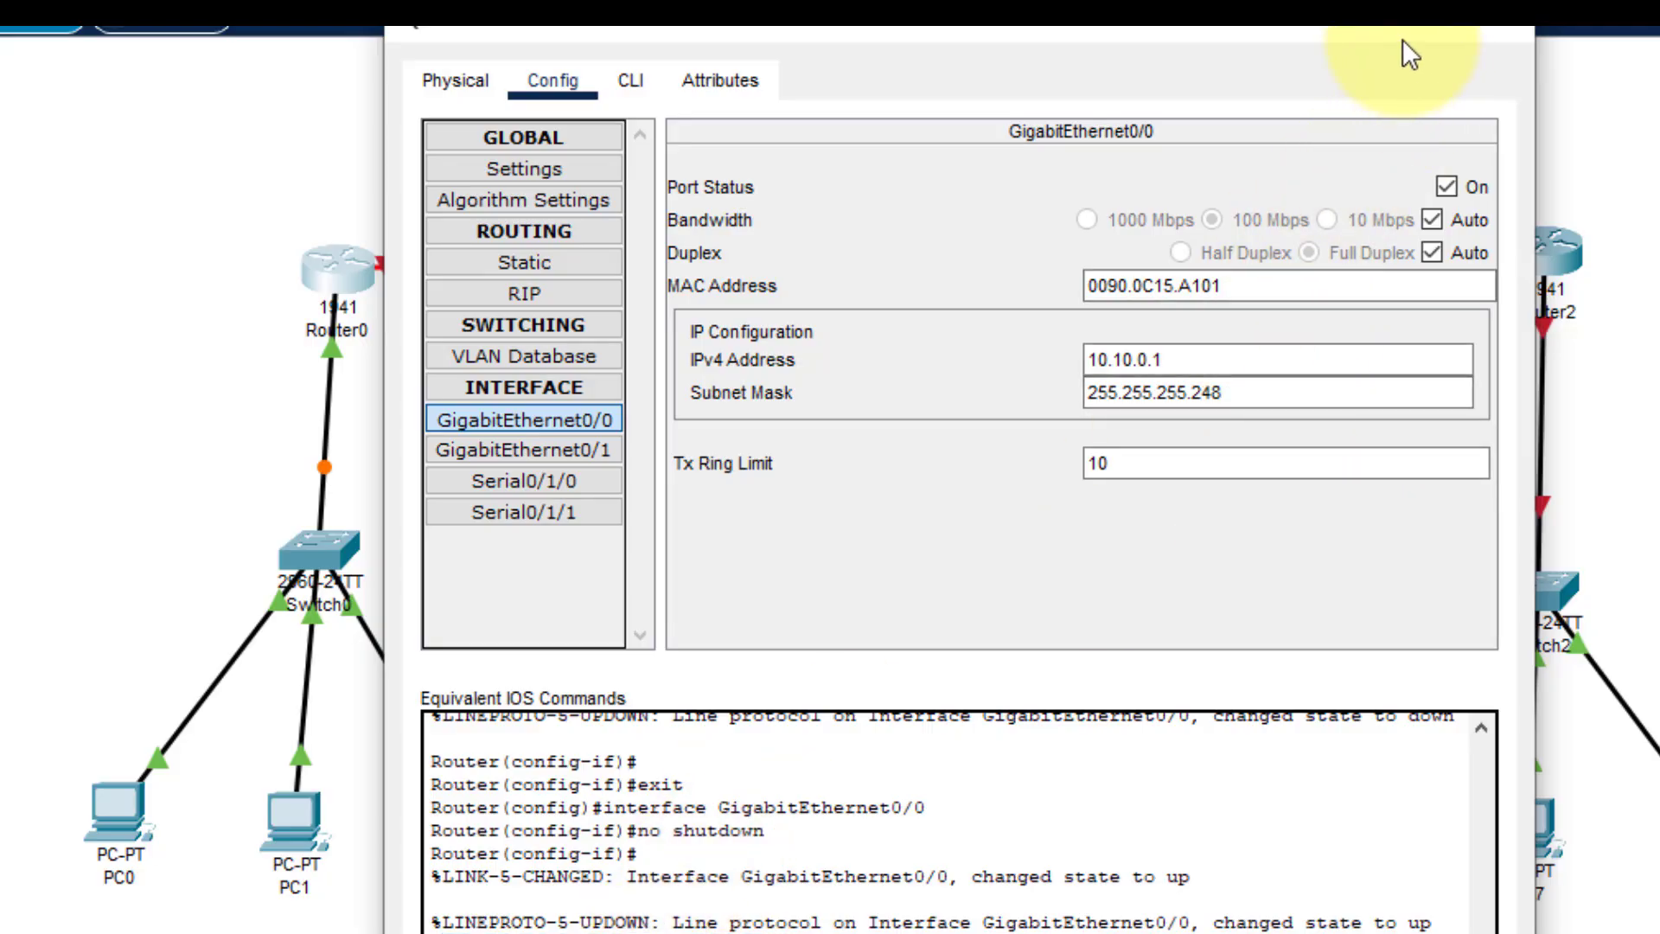
left_click_drag(1097, 41, 1211, 132)
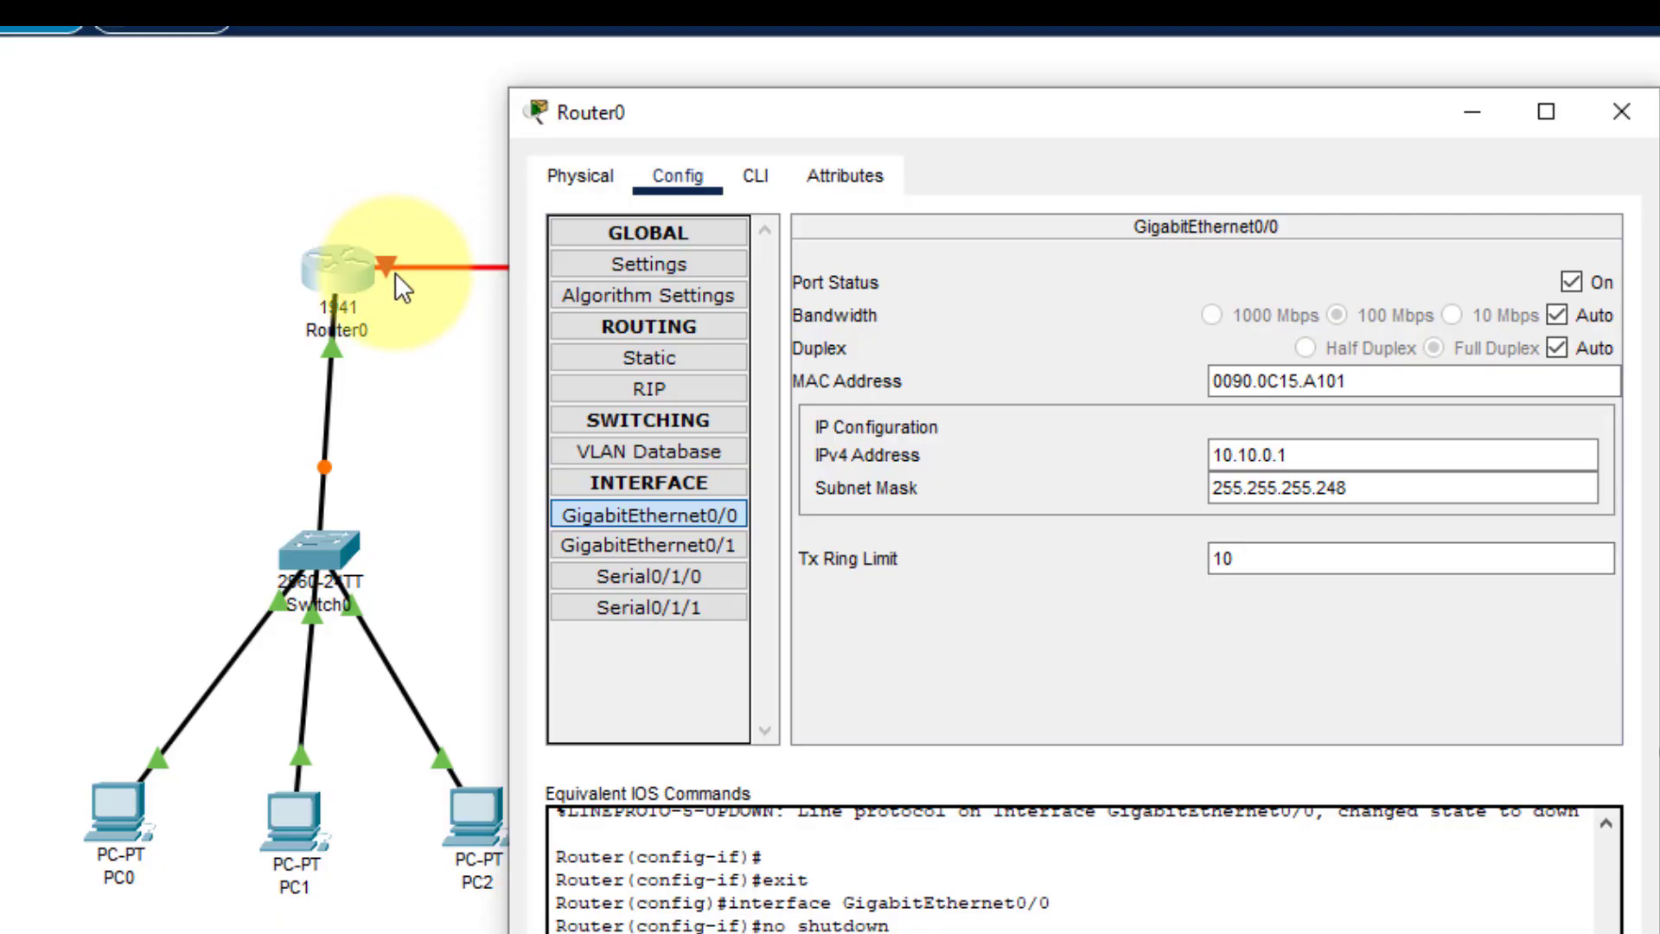
Turn on Router0's Serial0/1/0 port and set its IPv4 address to 192.168.0.1.
left_click(682, 575)
left_click(1571, 283)
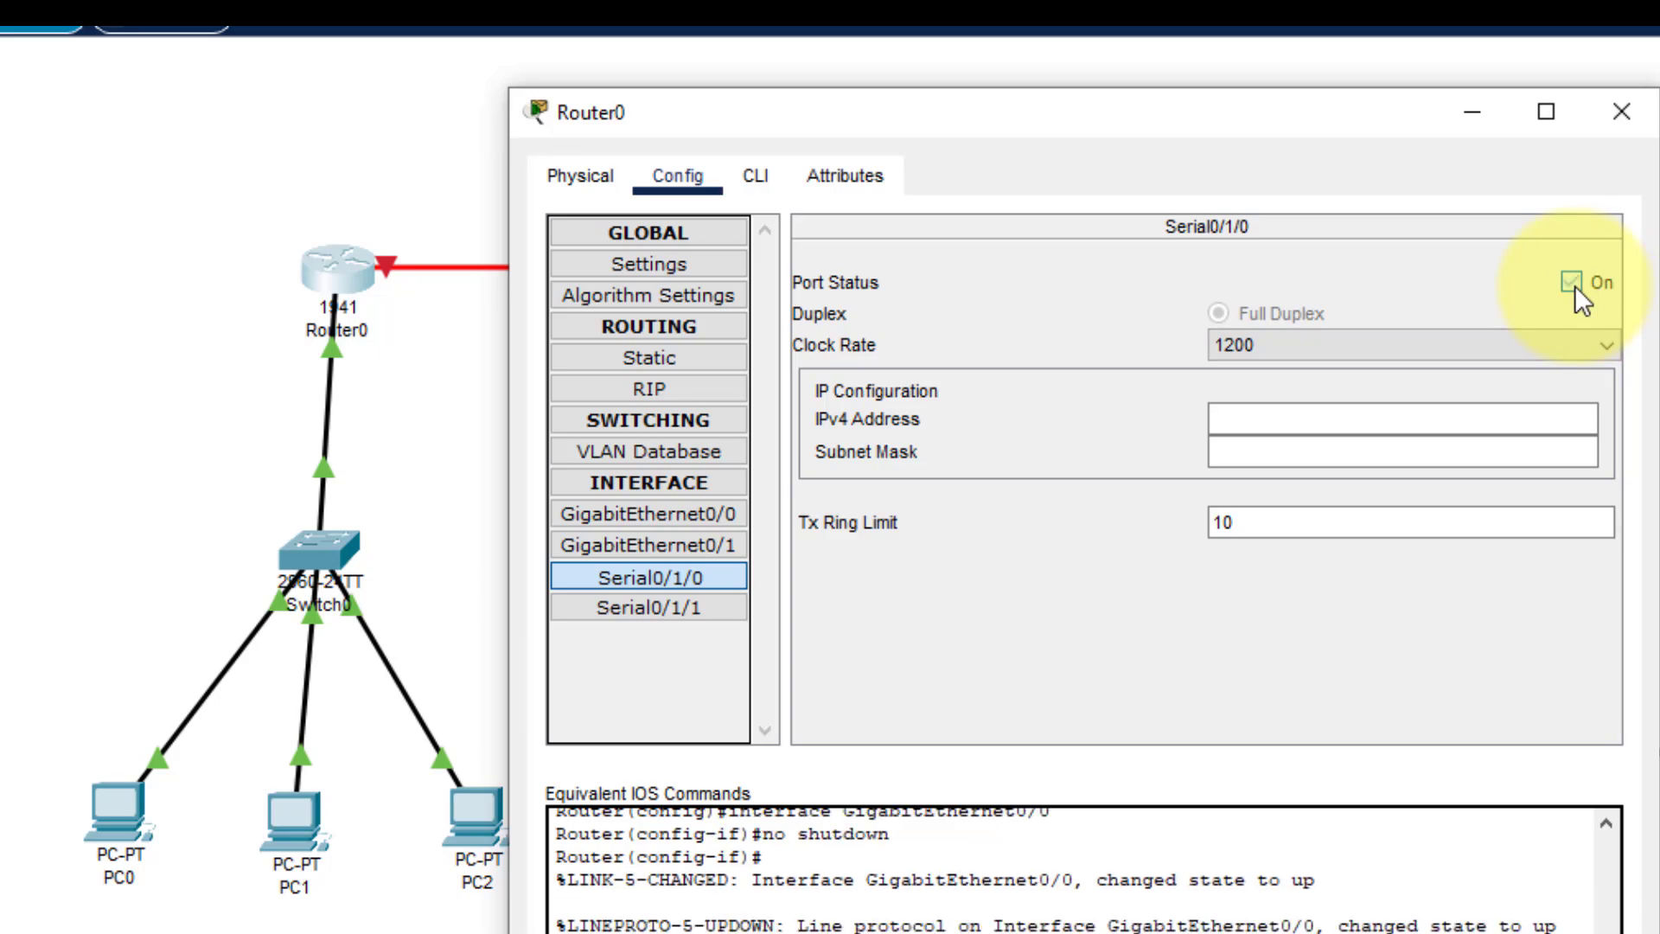
left_click_drag(770, 138, 633, 469)
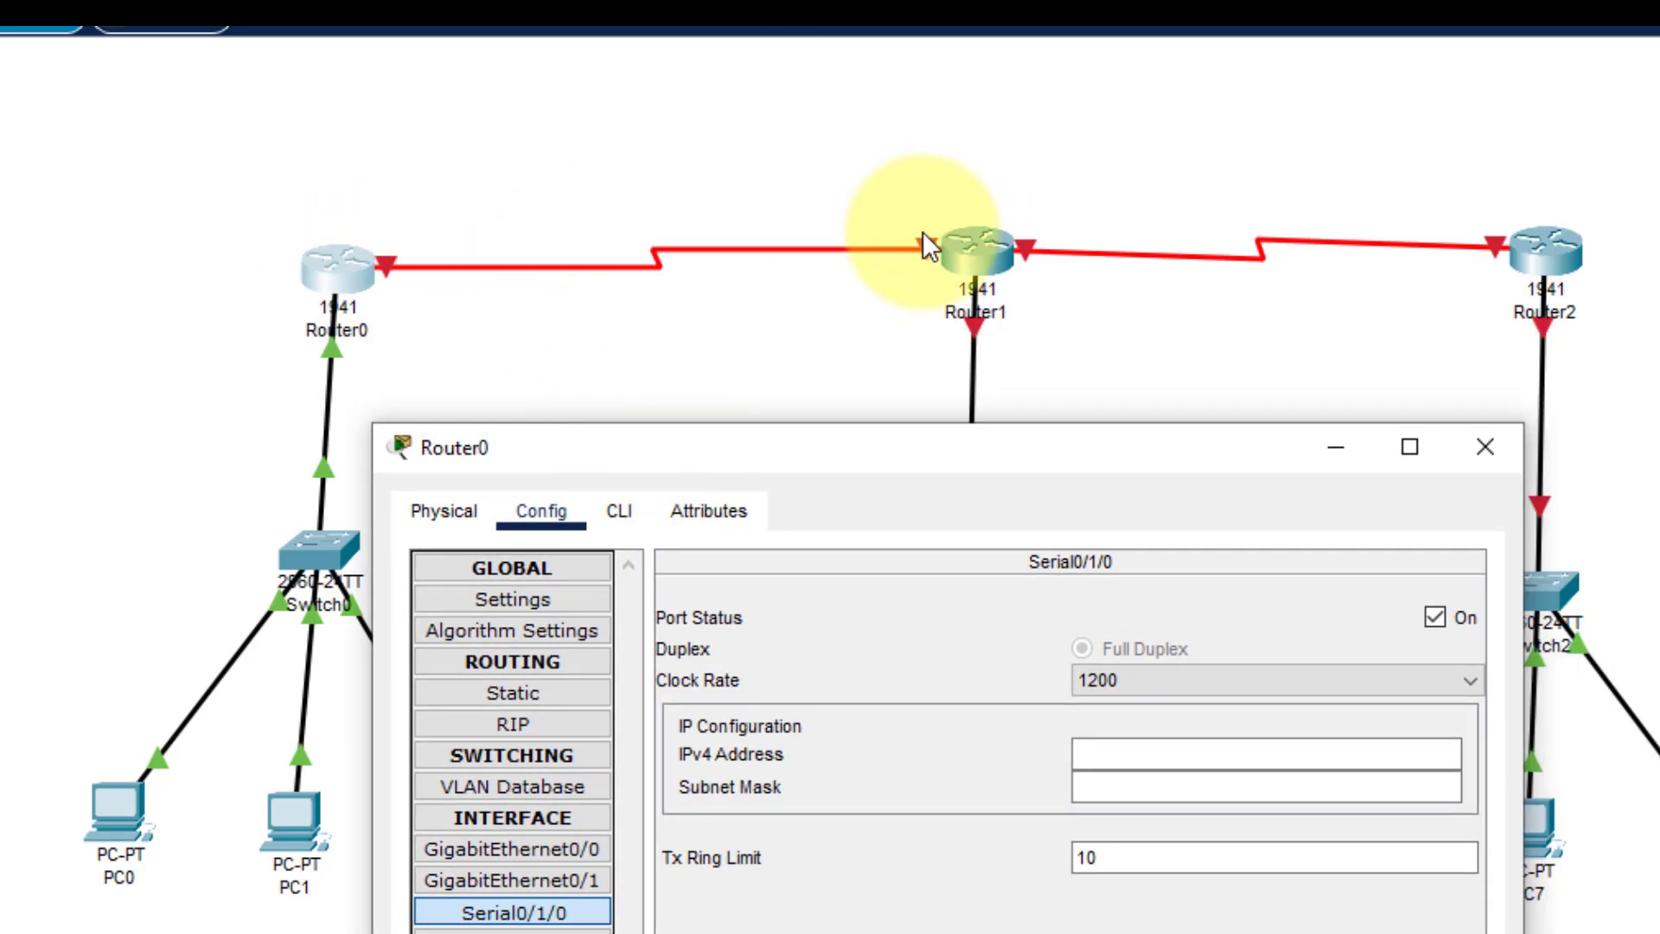
left_click_drag(978, 444, 979, 107)
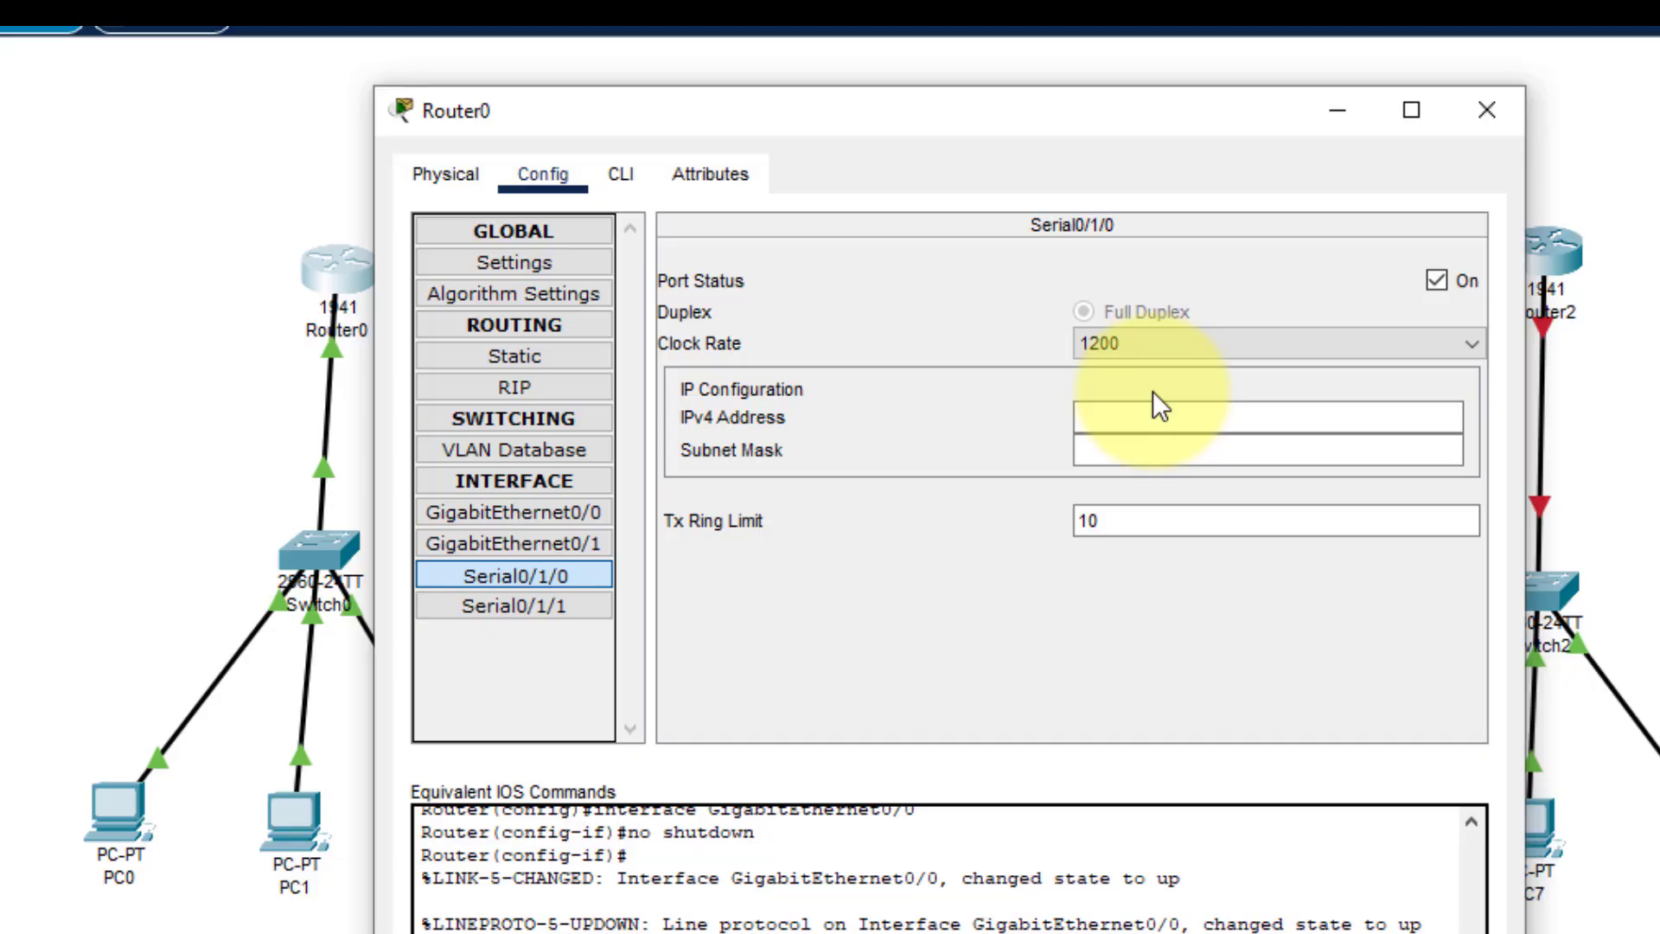
left_click(1198, 410)
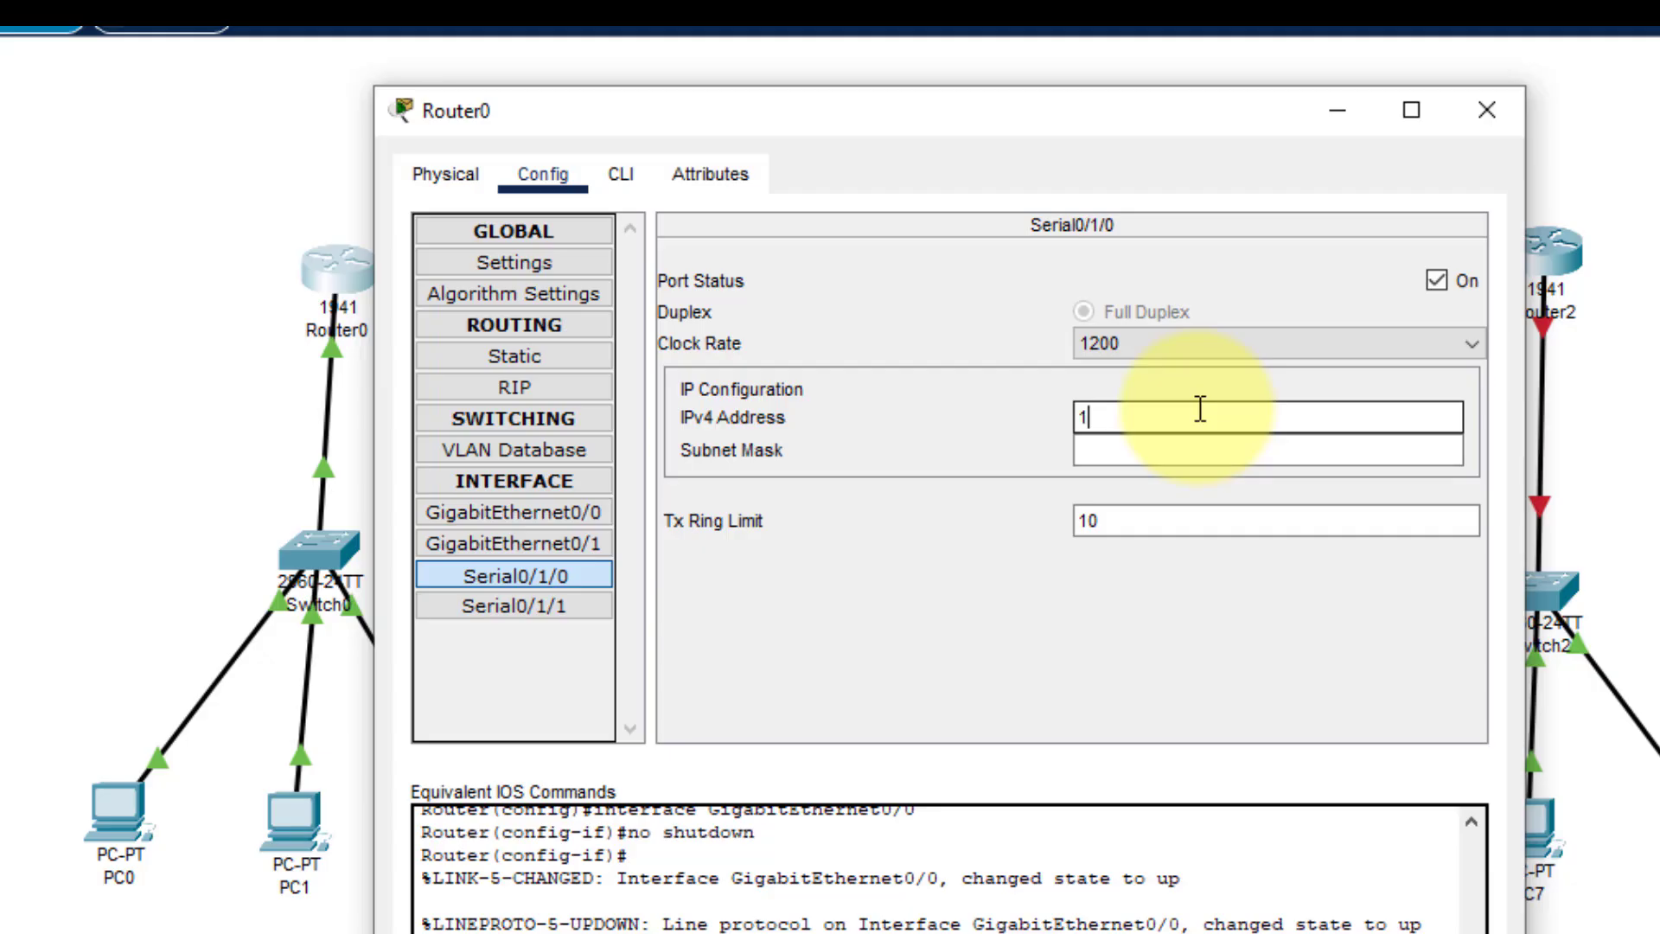
type("192.168.0.1")
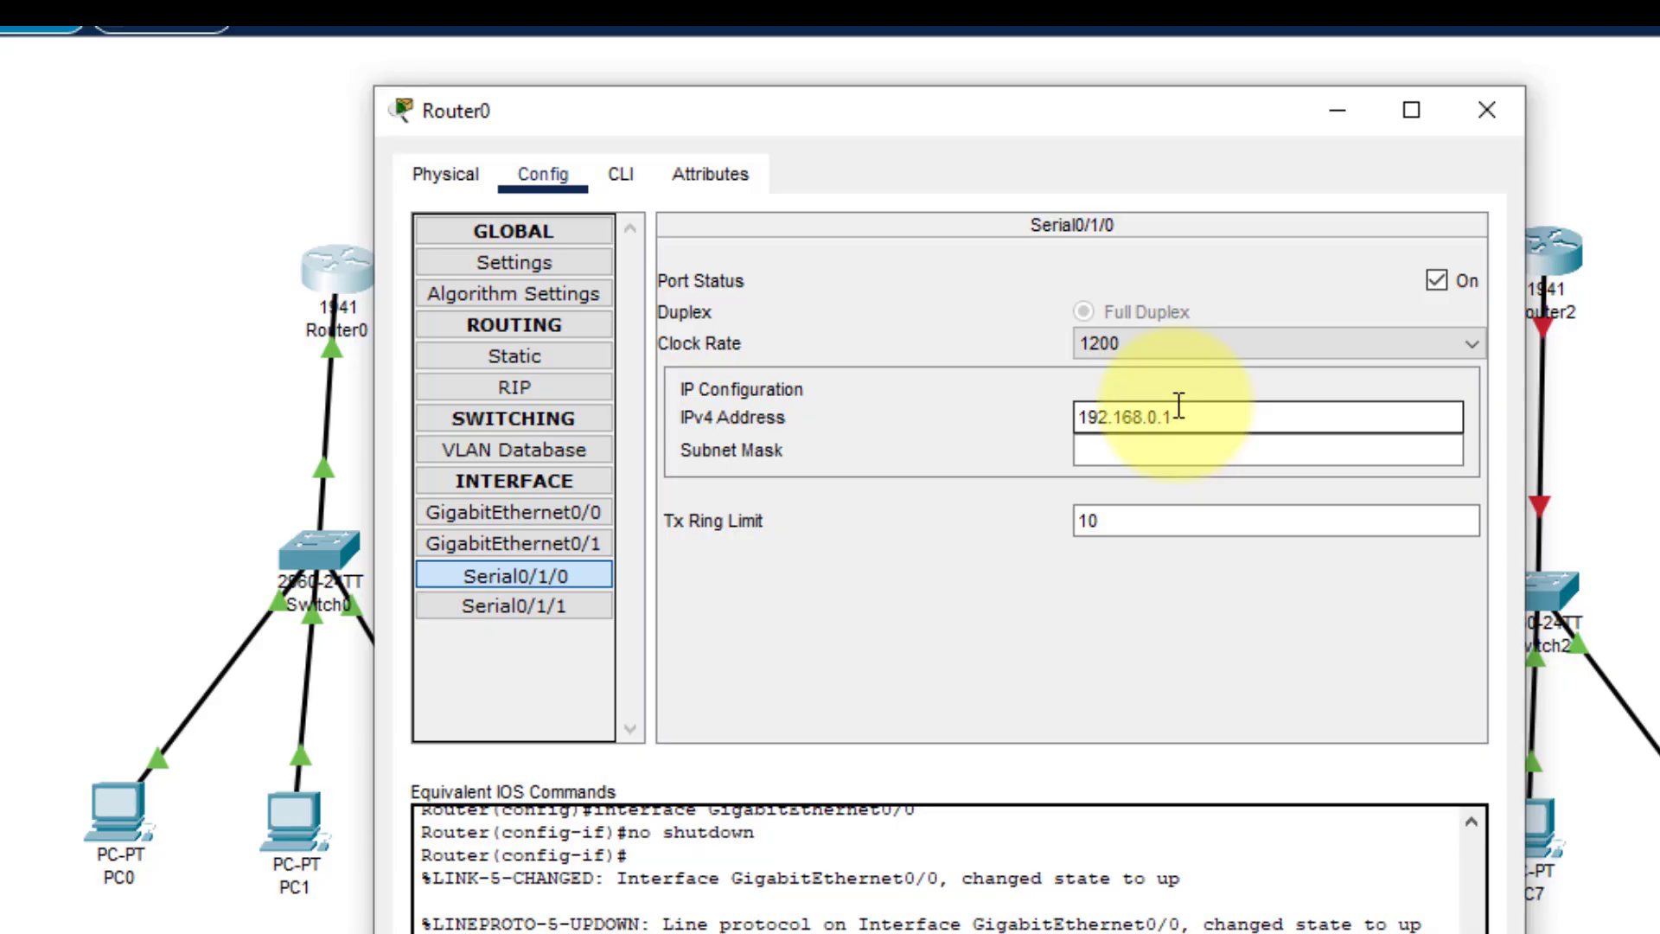
left_click(1158, 459)
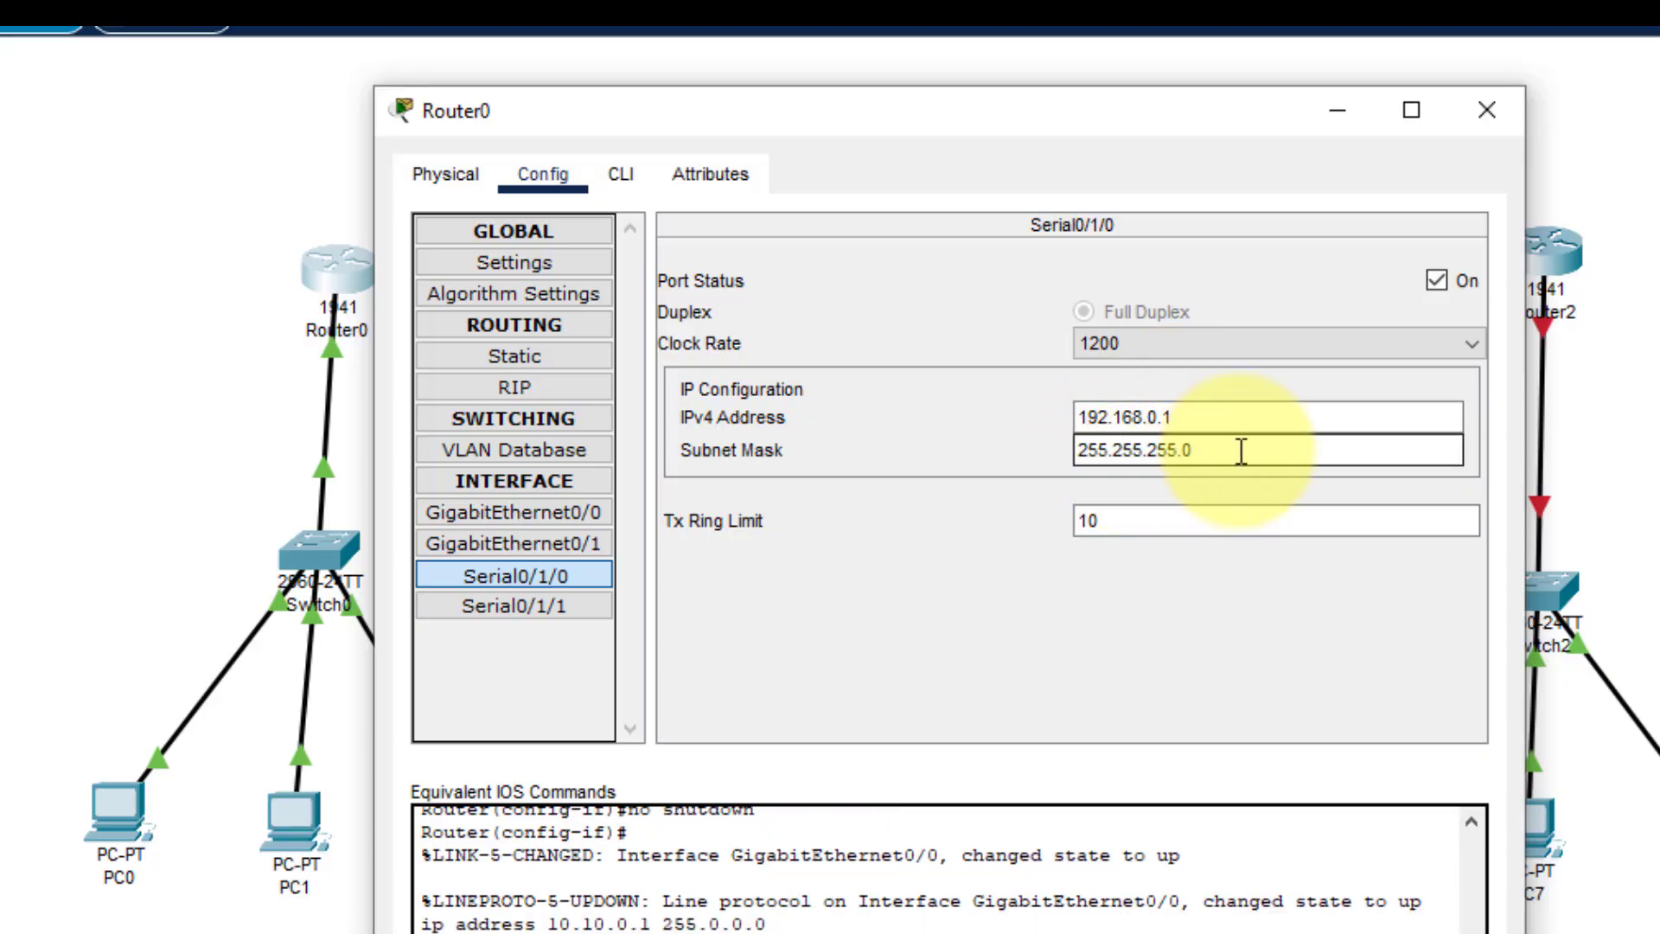
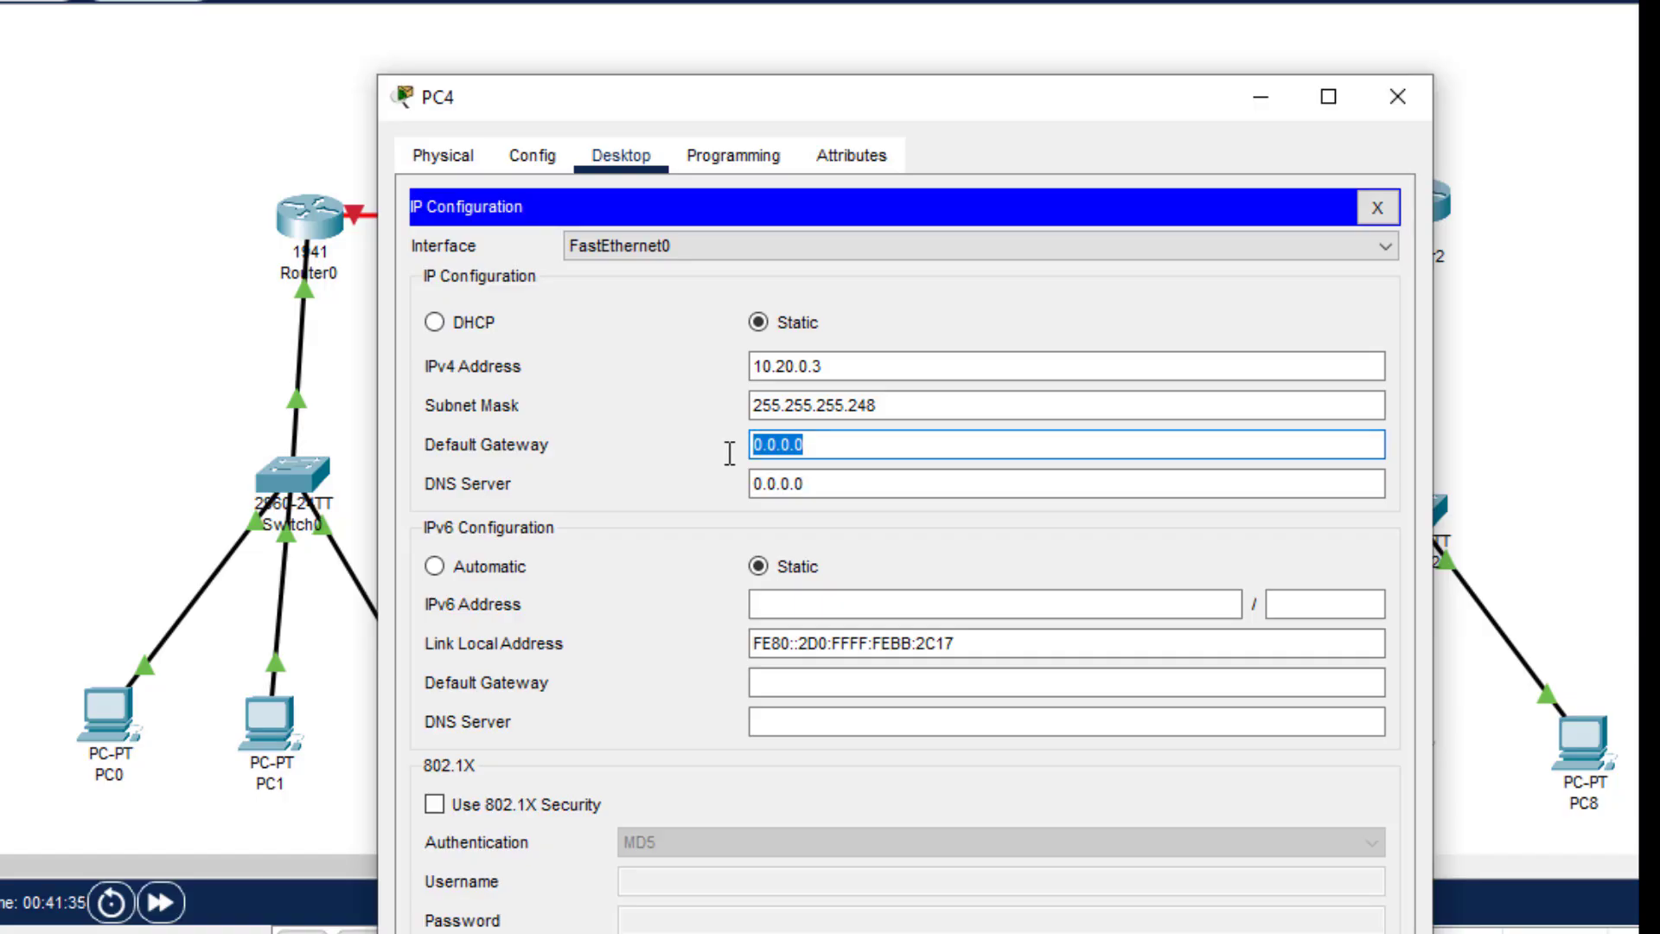
Set PC4's IPv4 default gateway to 10.20.0.1 and close its configuration window.
type("10.20.0.1")
left_click(1397, 96)
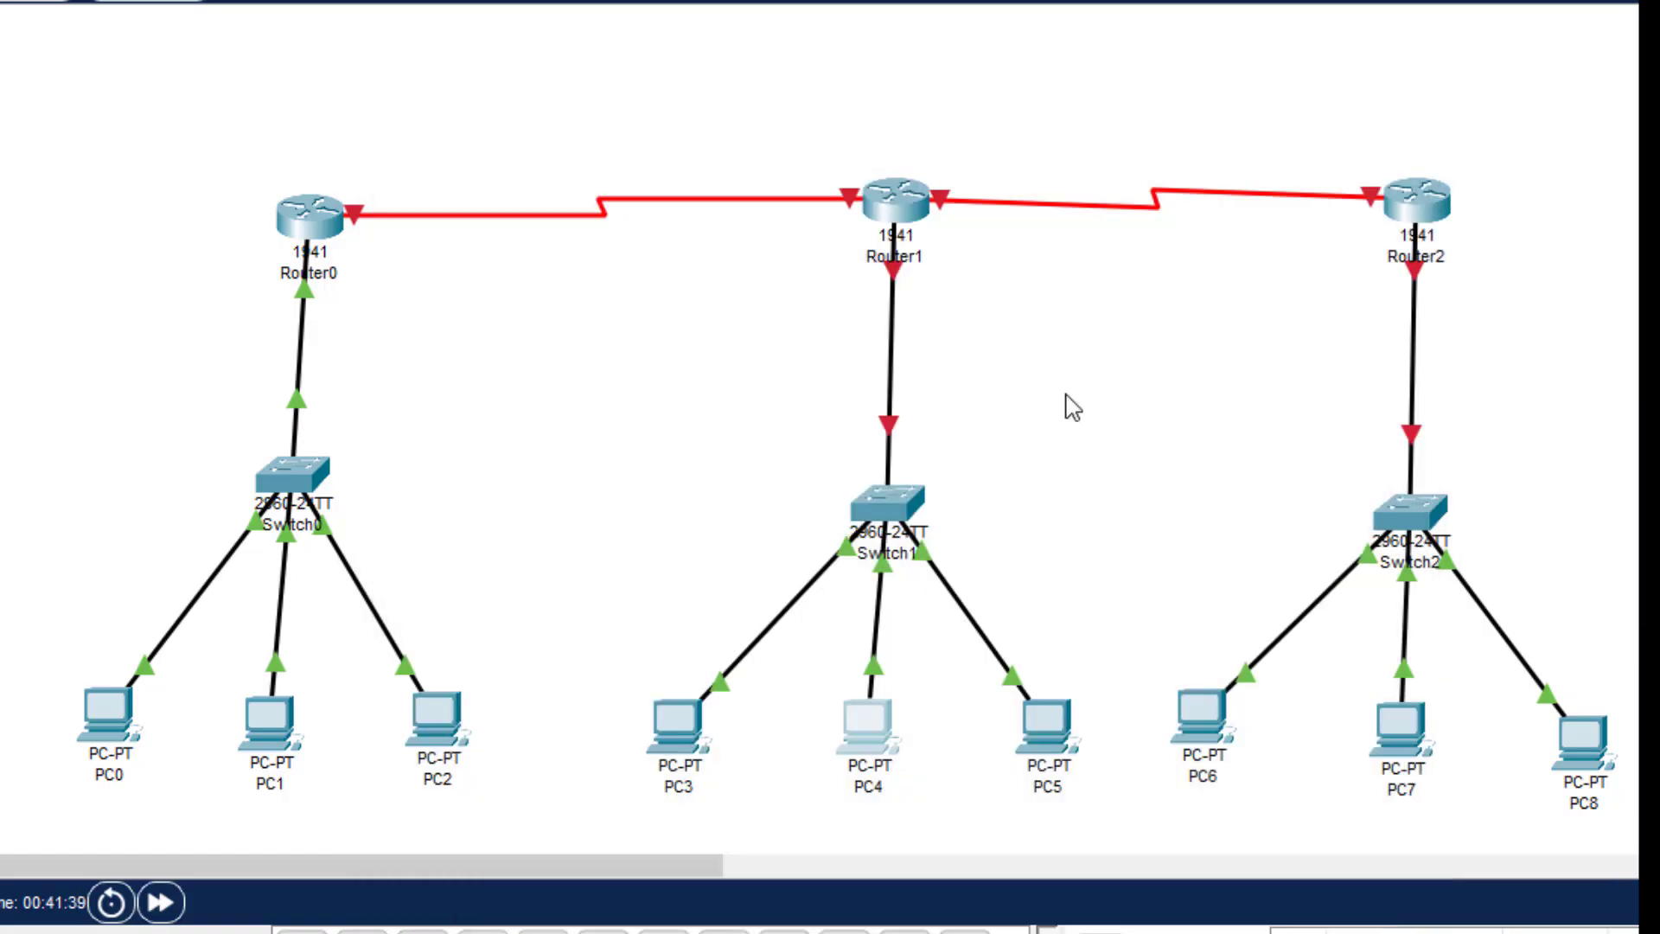
Open PC5's IP configuration and assign the static IPv4 address 10.20.0.4 with the default subnet mask 255.0.0.0.
left_click(1047, 724)
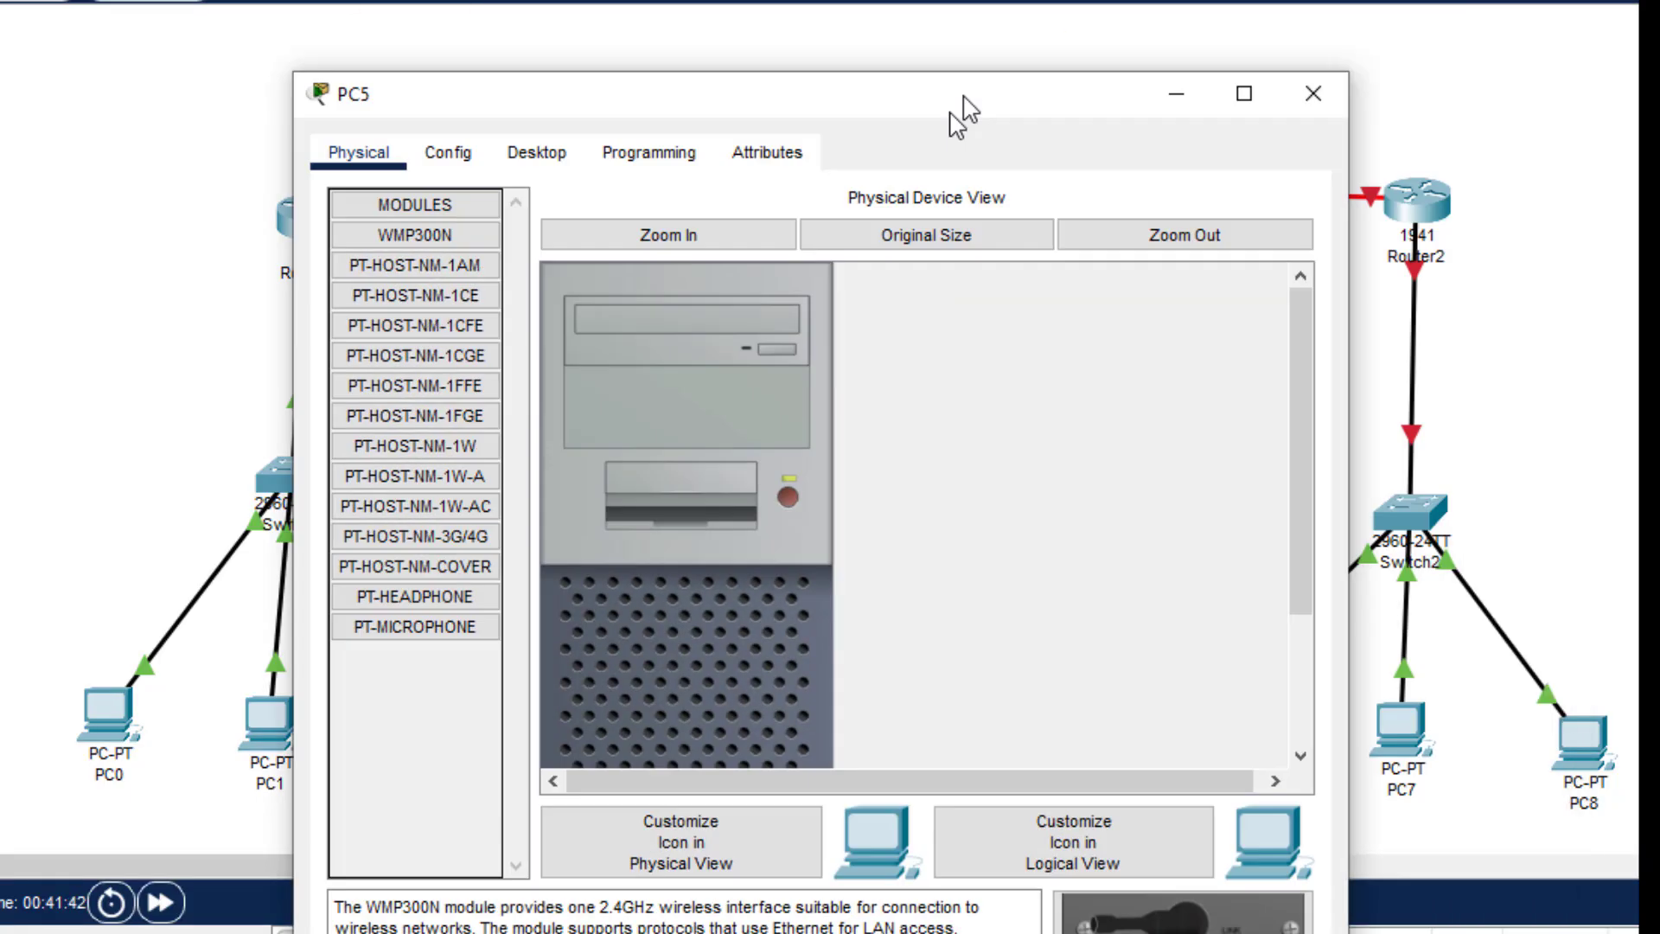
left_click(519, 179)
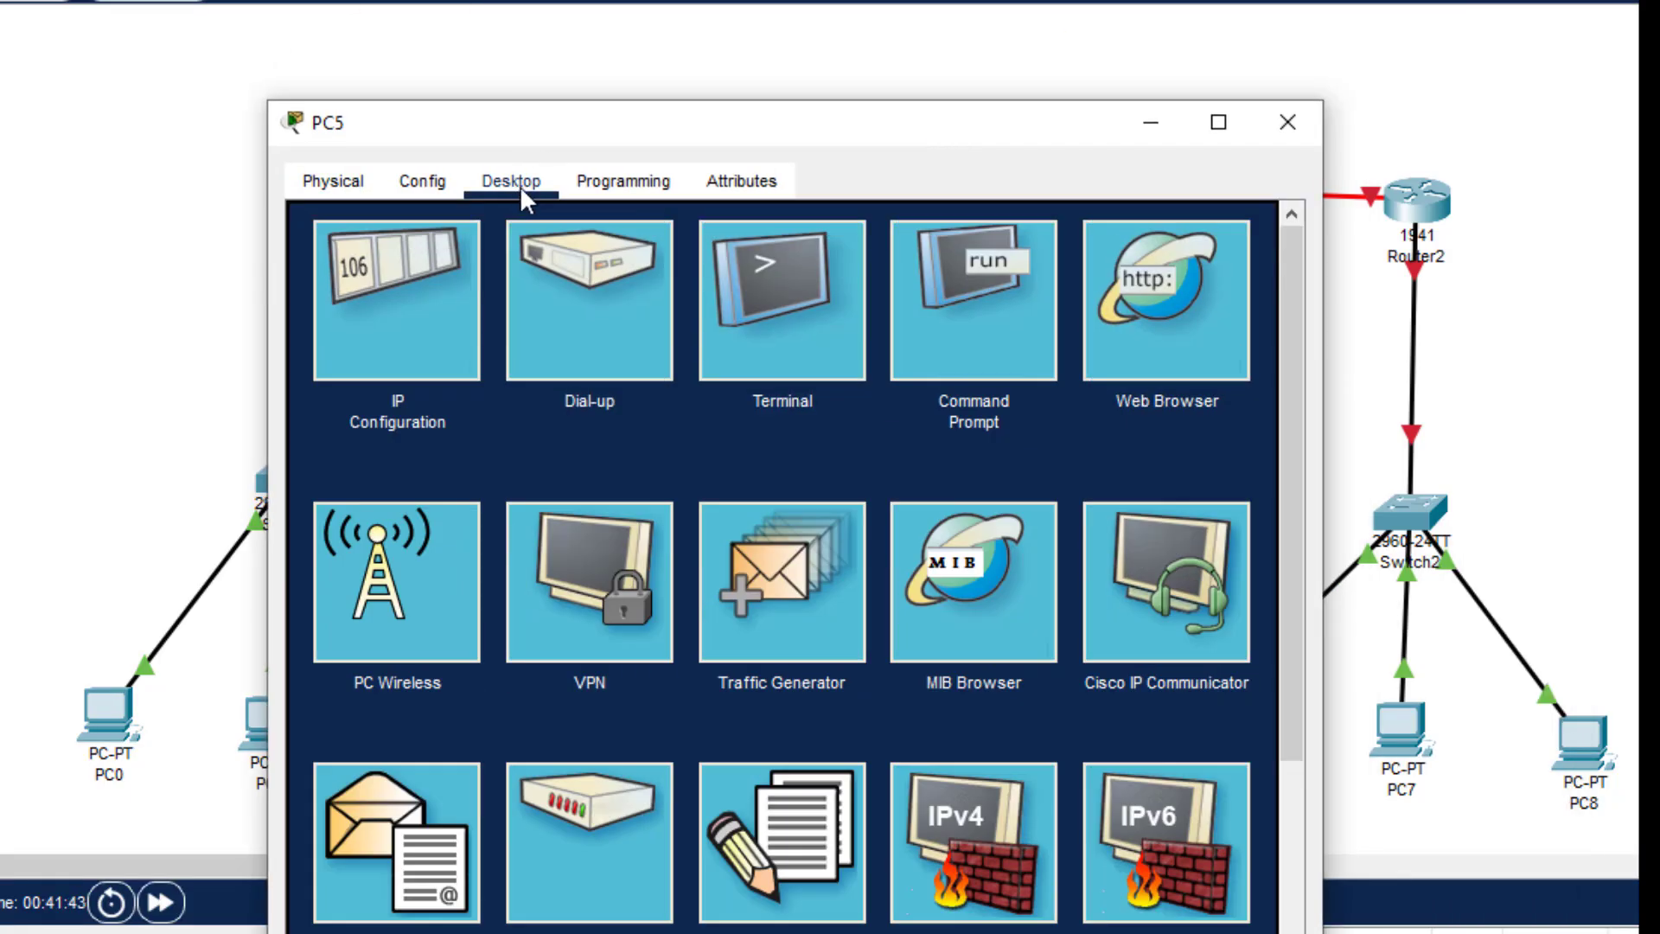
left_click(393, 277)
left_click(682, 389)
type("10.20.0.1")
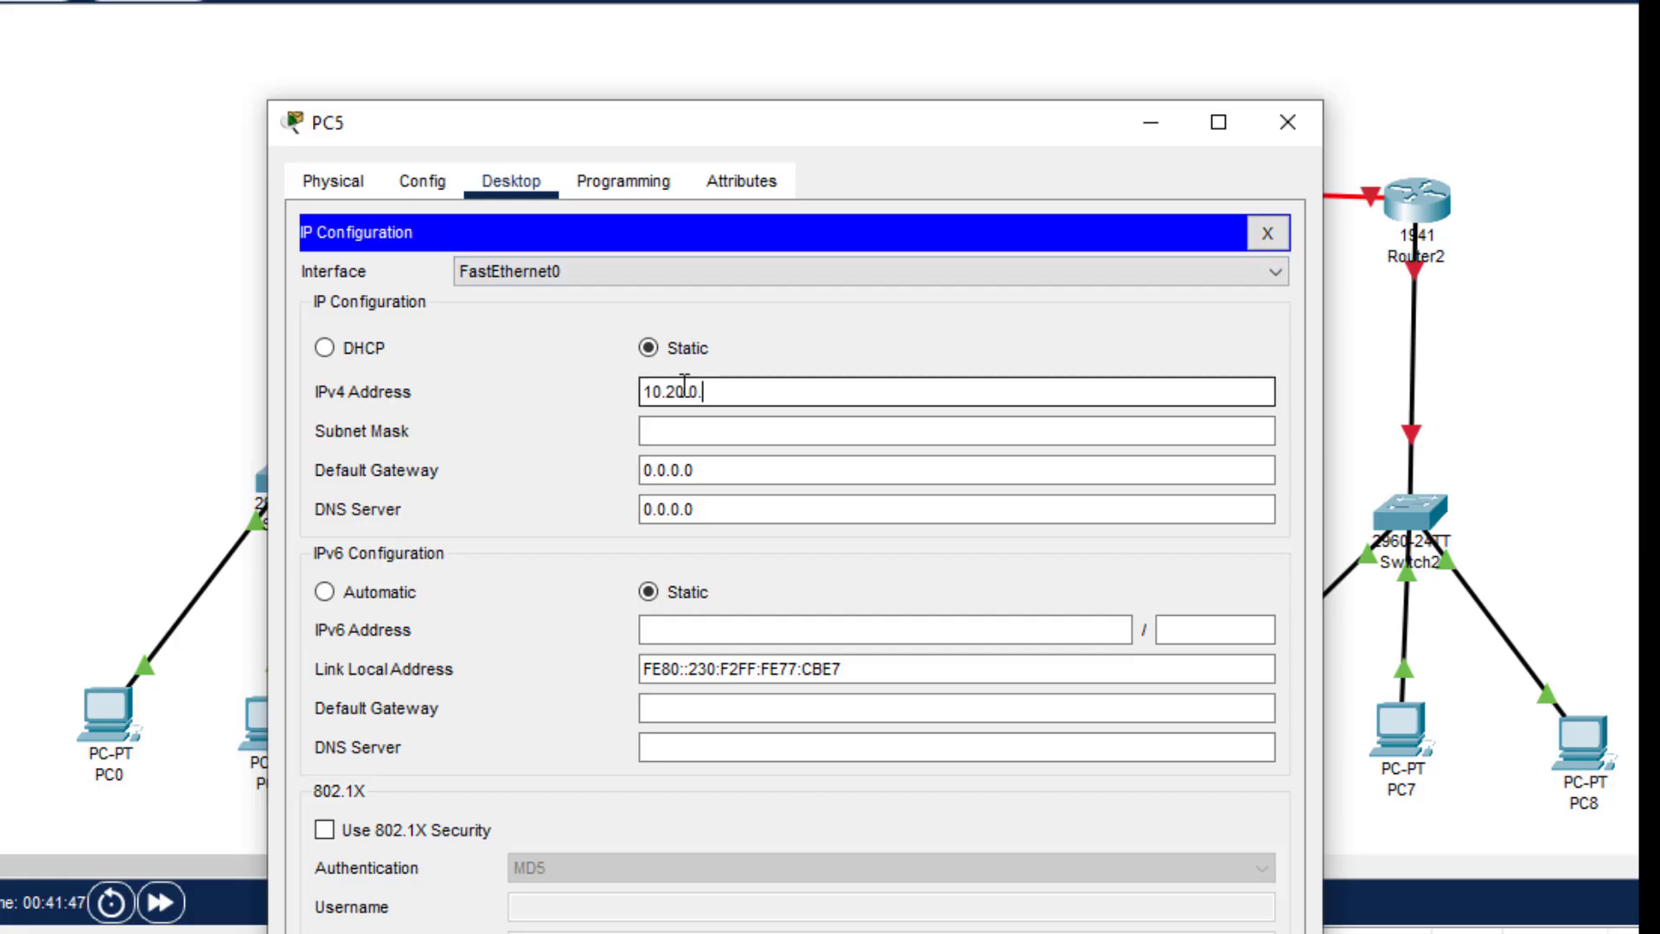
left_click(691, 429)
Set PC5's IPv4 default gateway to 10.20.0.1 and close its configuration window.
triple_click(725, 472)
type("10.20.0.1")
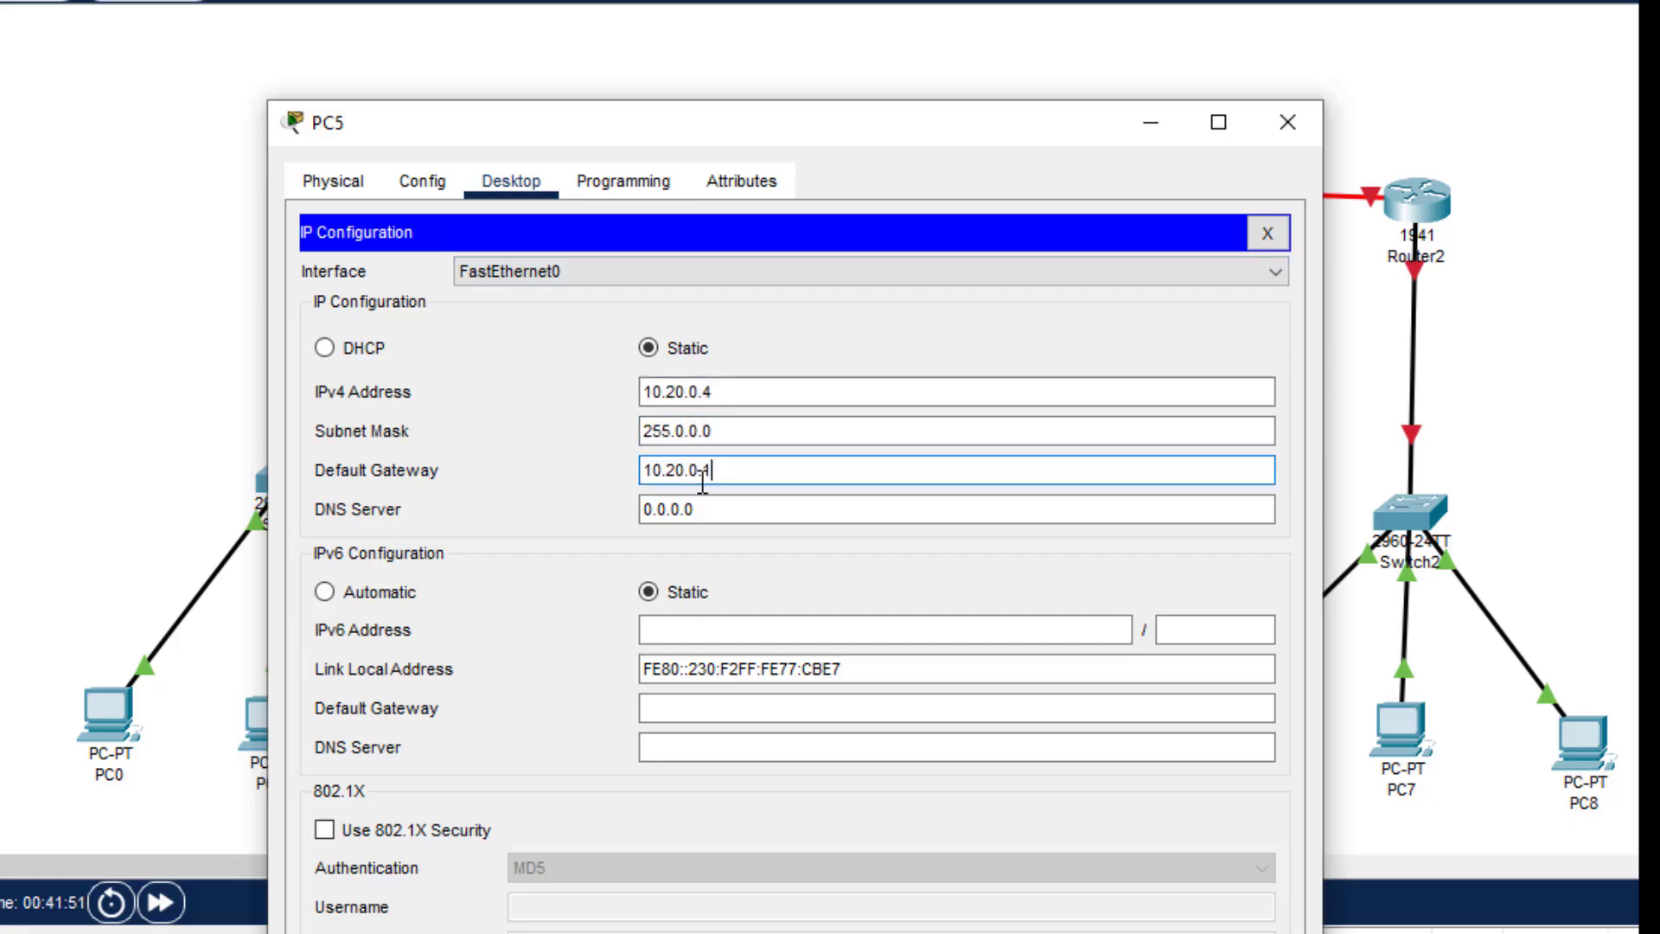
left_click(1267, 232)
left_click(1287, 122)
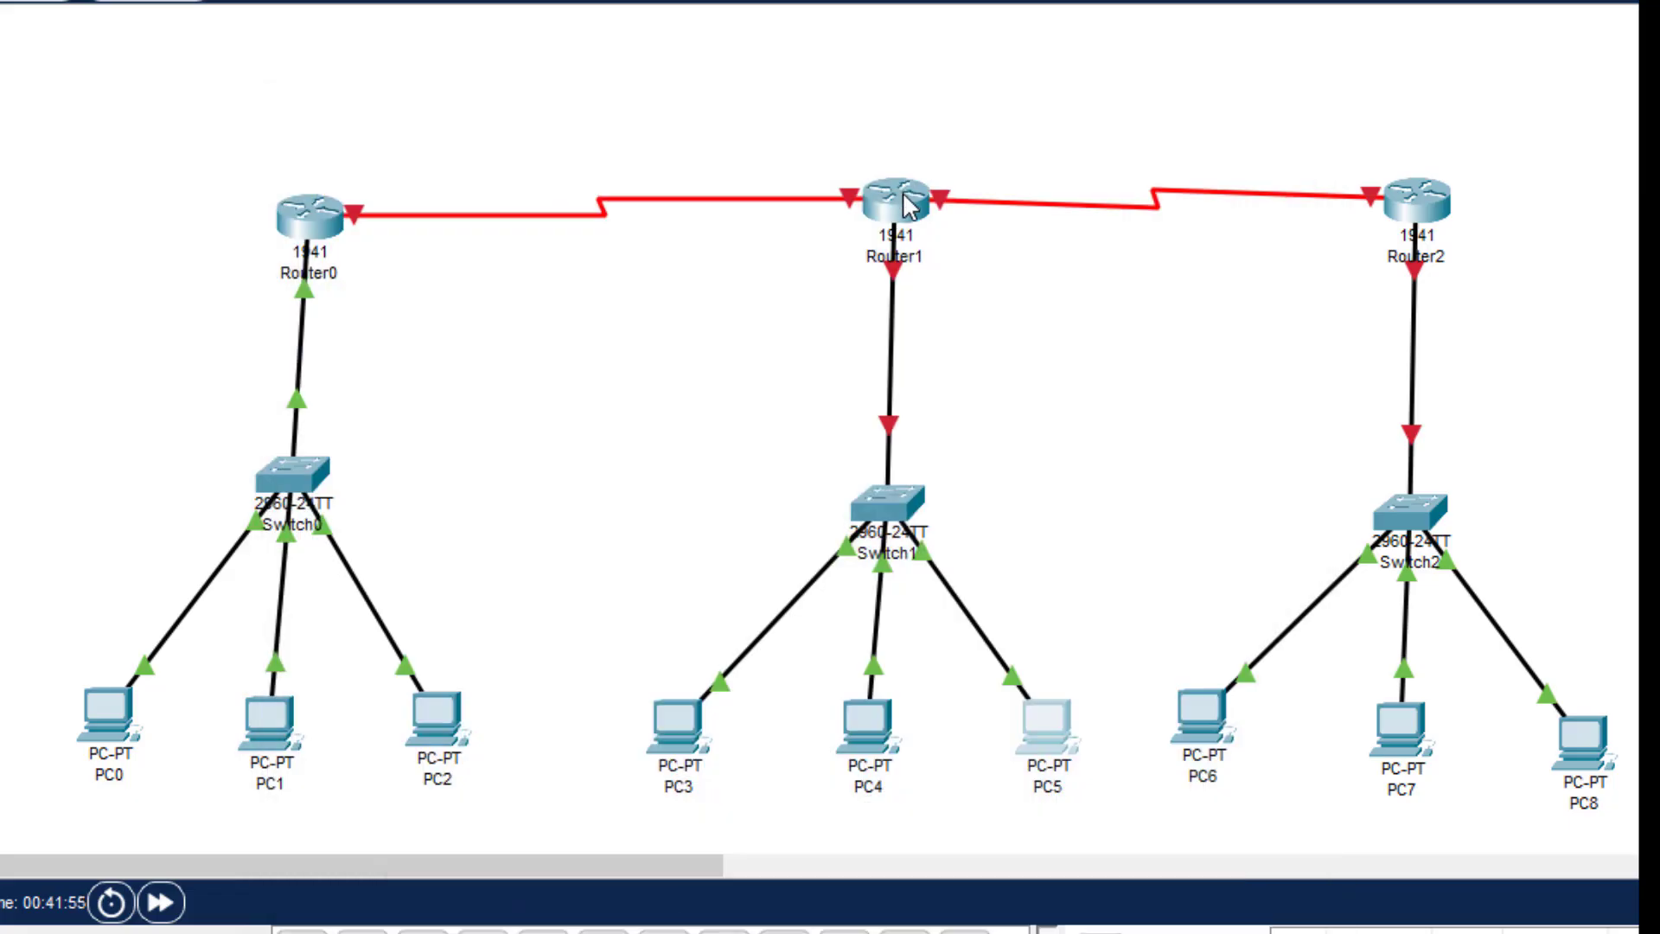
Open Router1's configuration and turn on the GigabitEthernet0/0 port.
left_click(308, 217)
left_click_drag(1105, 2, 975, 241)
left_click(535, 274)
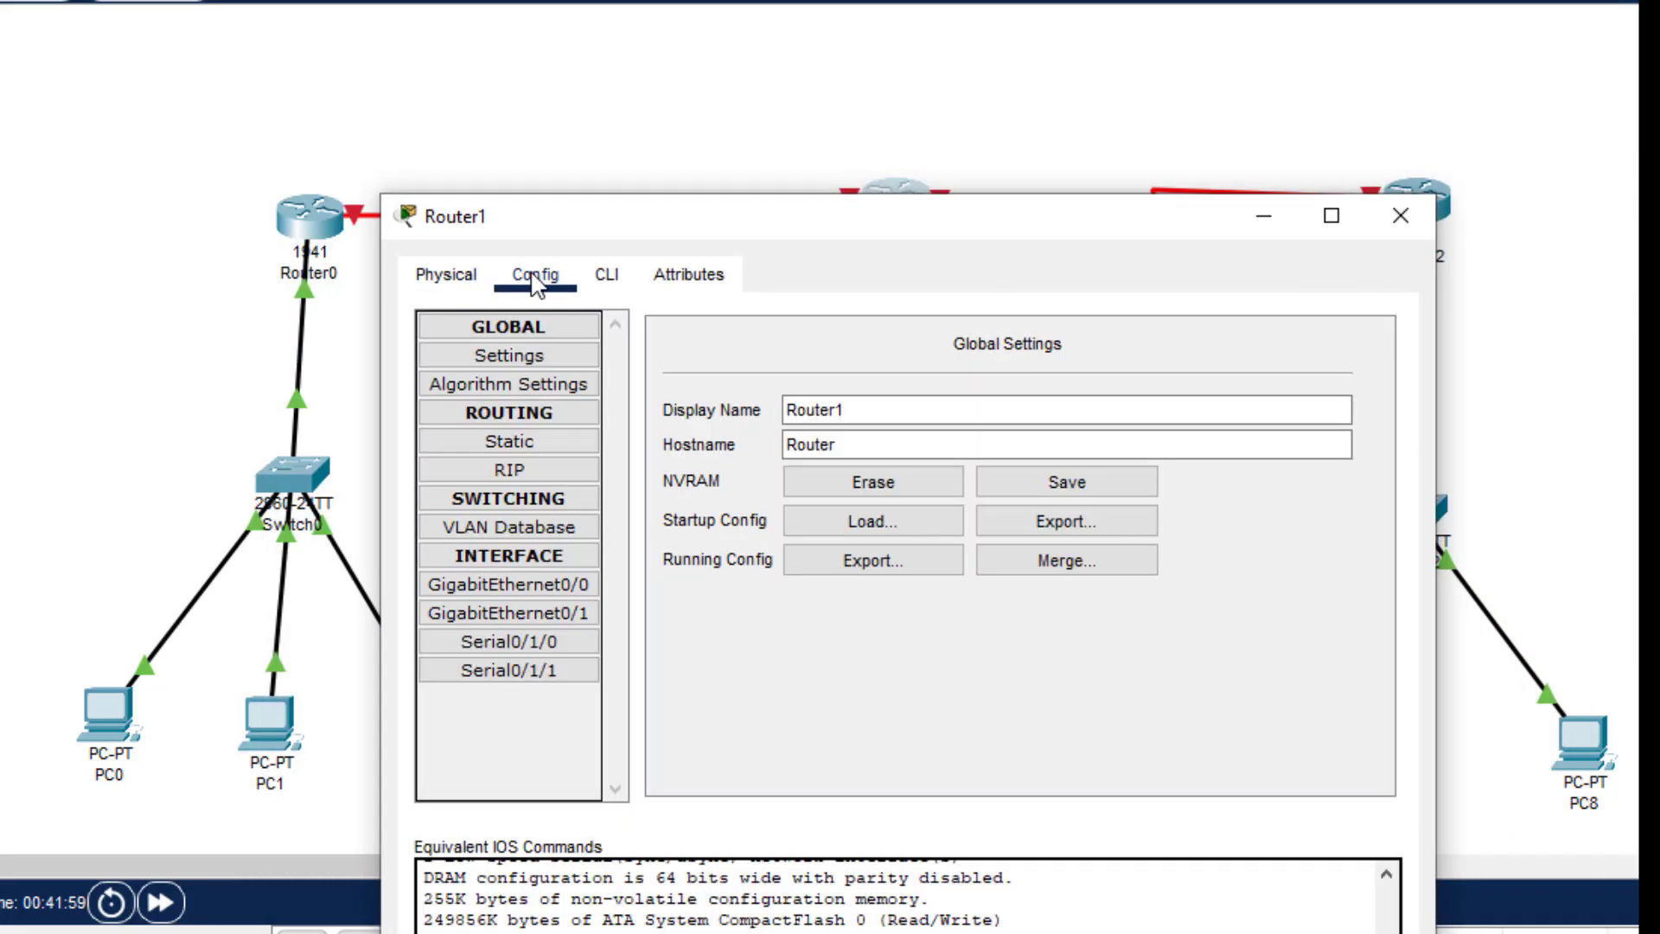
left_click(522, 585)
left_click(1356, 373)
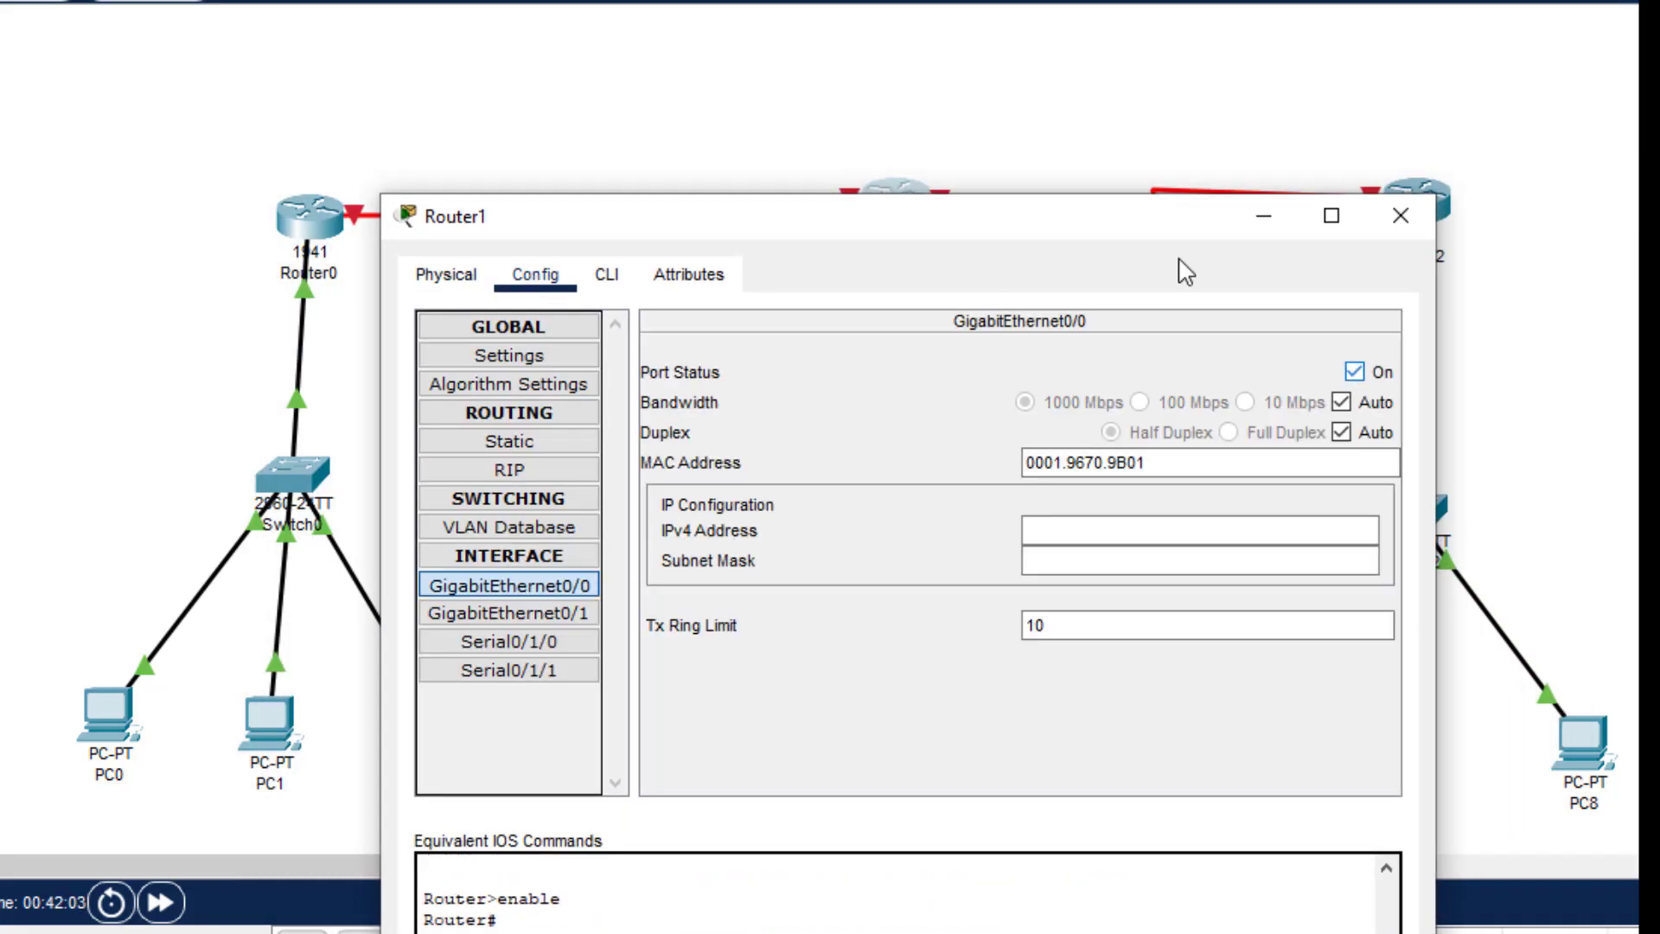
Assign Router1's GigabitEthernet0/0 interface the IPv4 address 10.20.0.1 with subnet mask 255.255.255.248.
left_click_drag(1076, 218, 1003, 439)
left_click_drag(899, 423, 900, 282)
left_click(1048, 610)
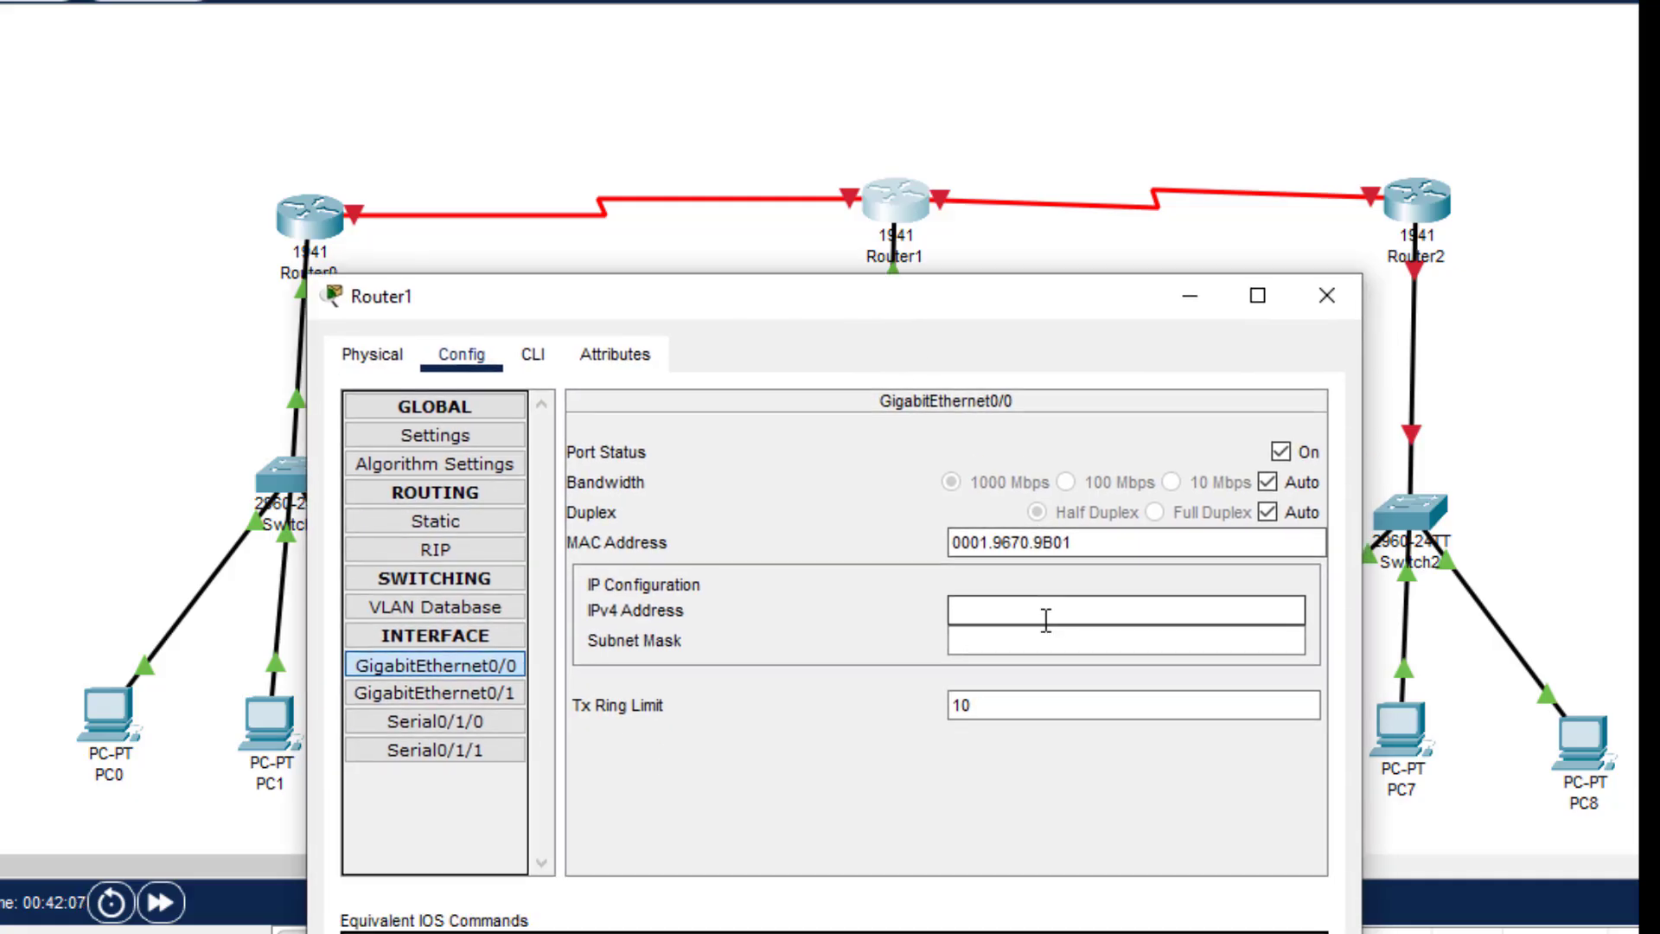
type("10.20.0.1")
left_click(1078, 638)
key("BackSpace")
key("BackSpace")
key("BackSpace")
key("BackSpace")
key("BackSpace")
key("BackSpace")
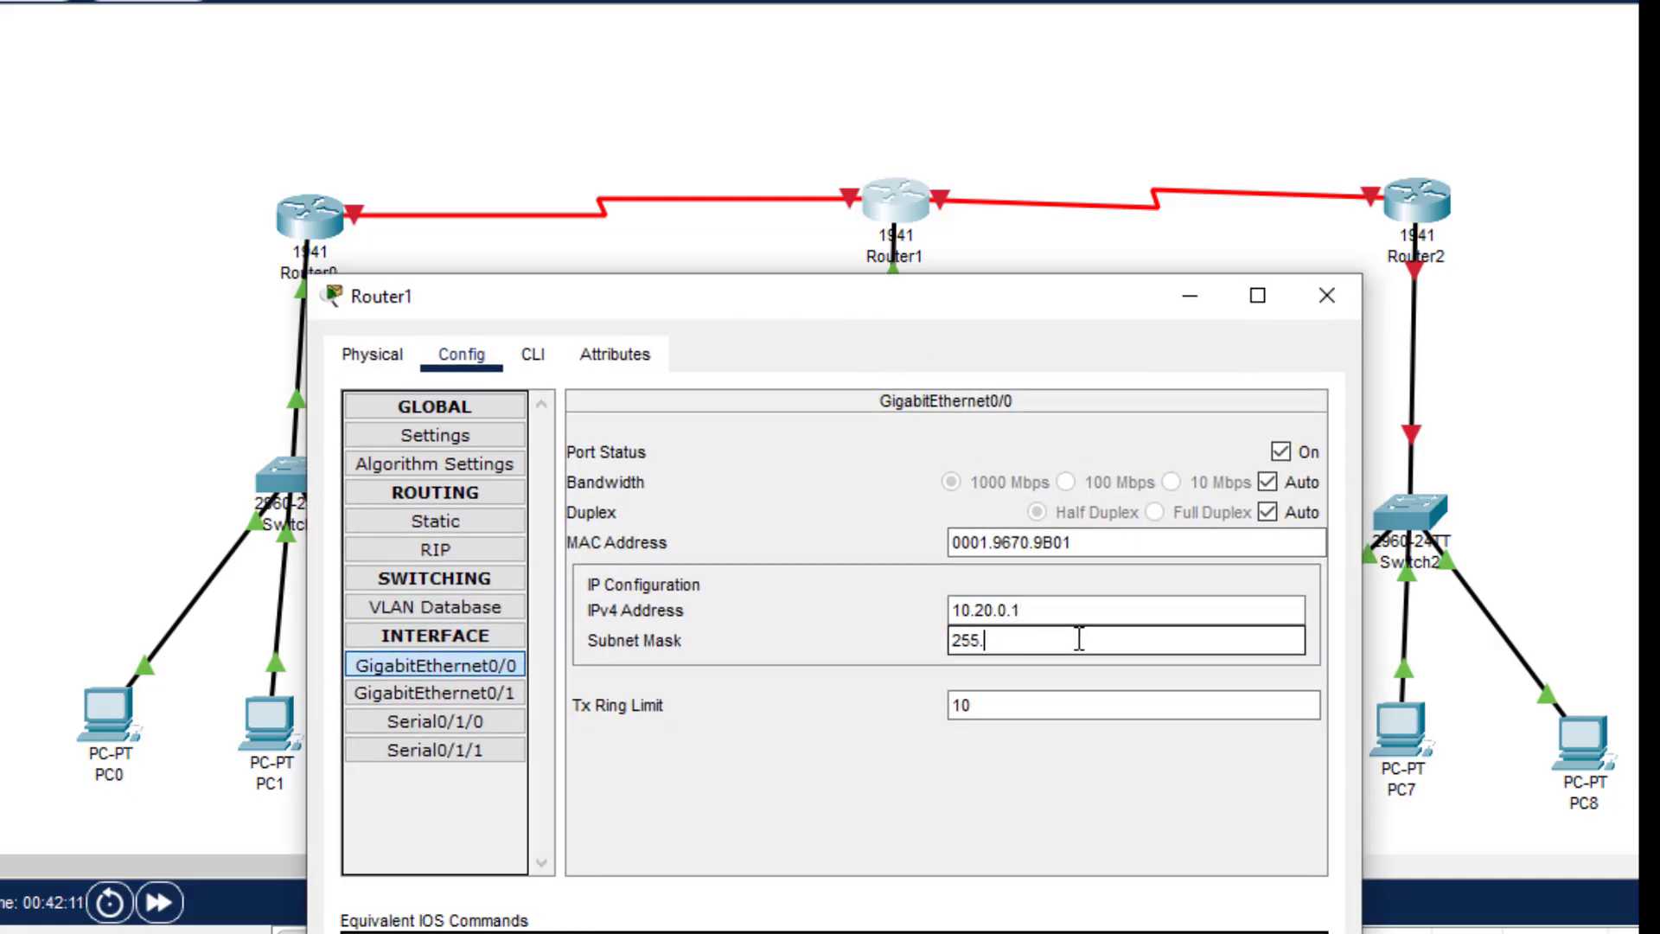
type(".255.255.24")
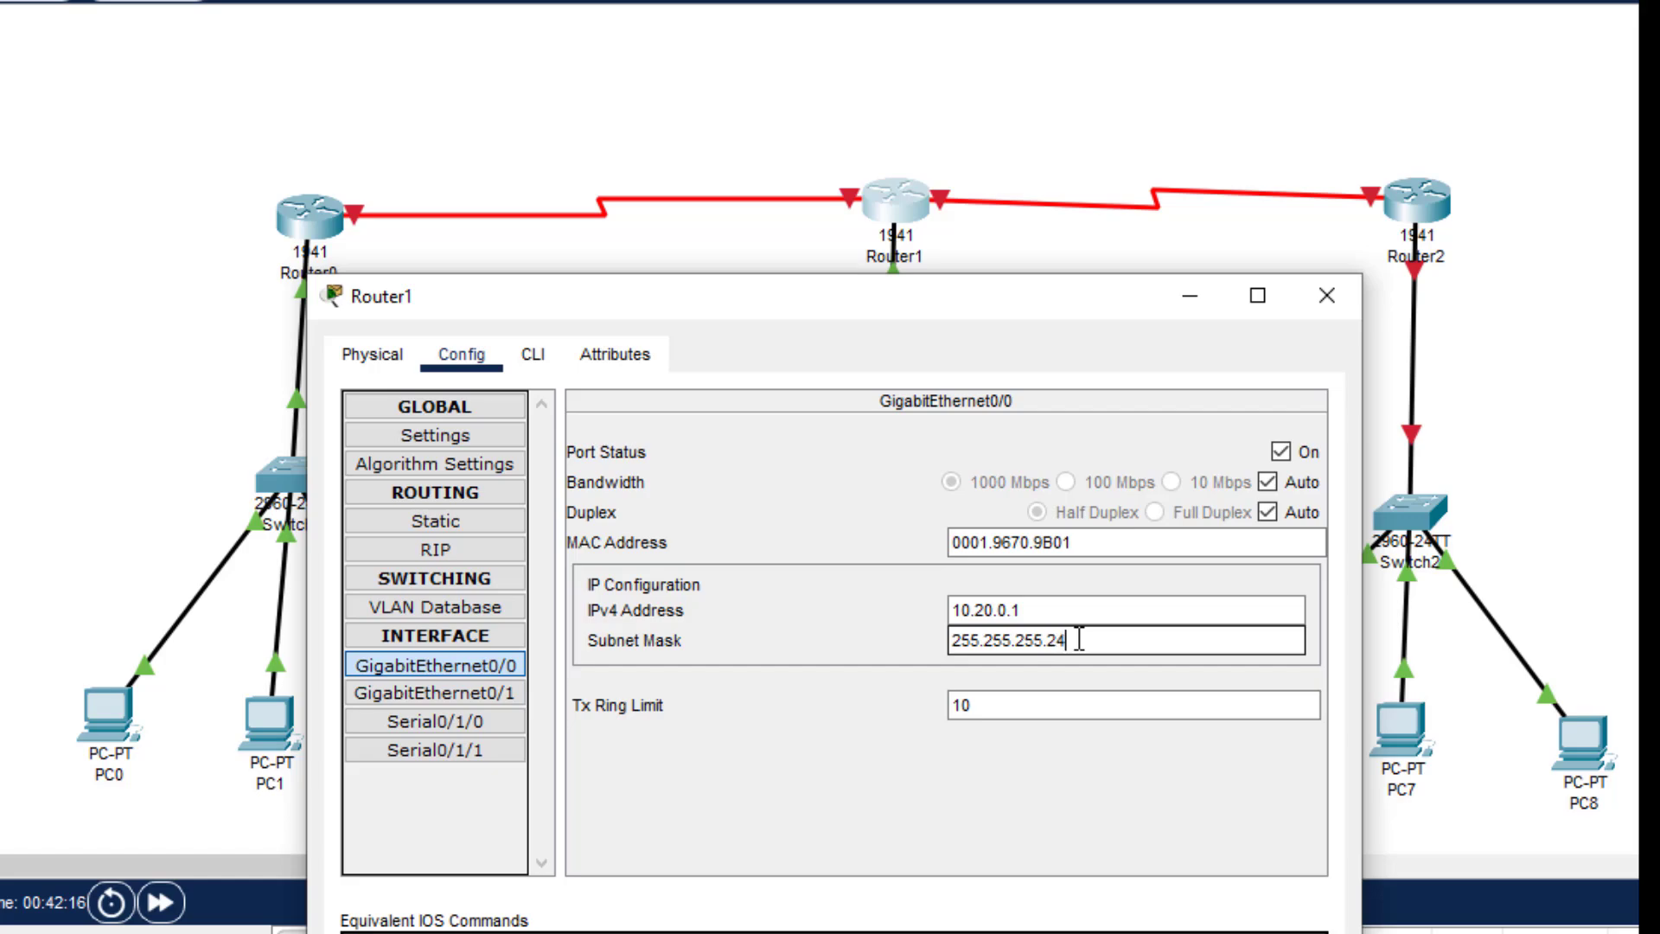
type("8")
Turn on Router1's Serial0/1/0 port and assign it IPv4 address 192.168.0.2 with subnet mask 255.255.255.252.
left_click(420, 728)
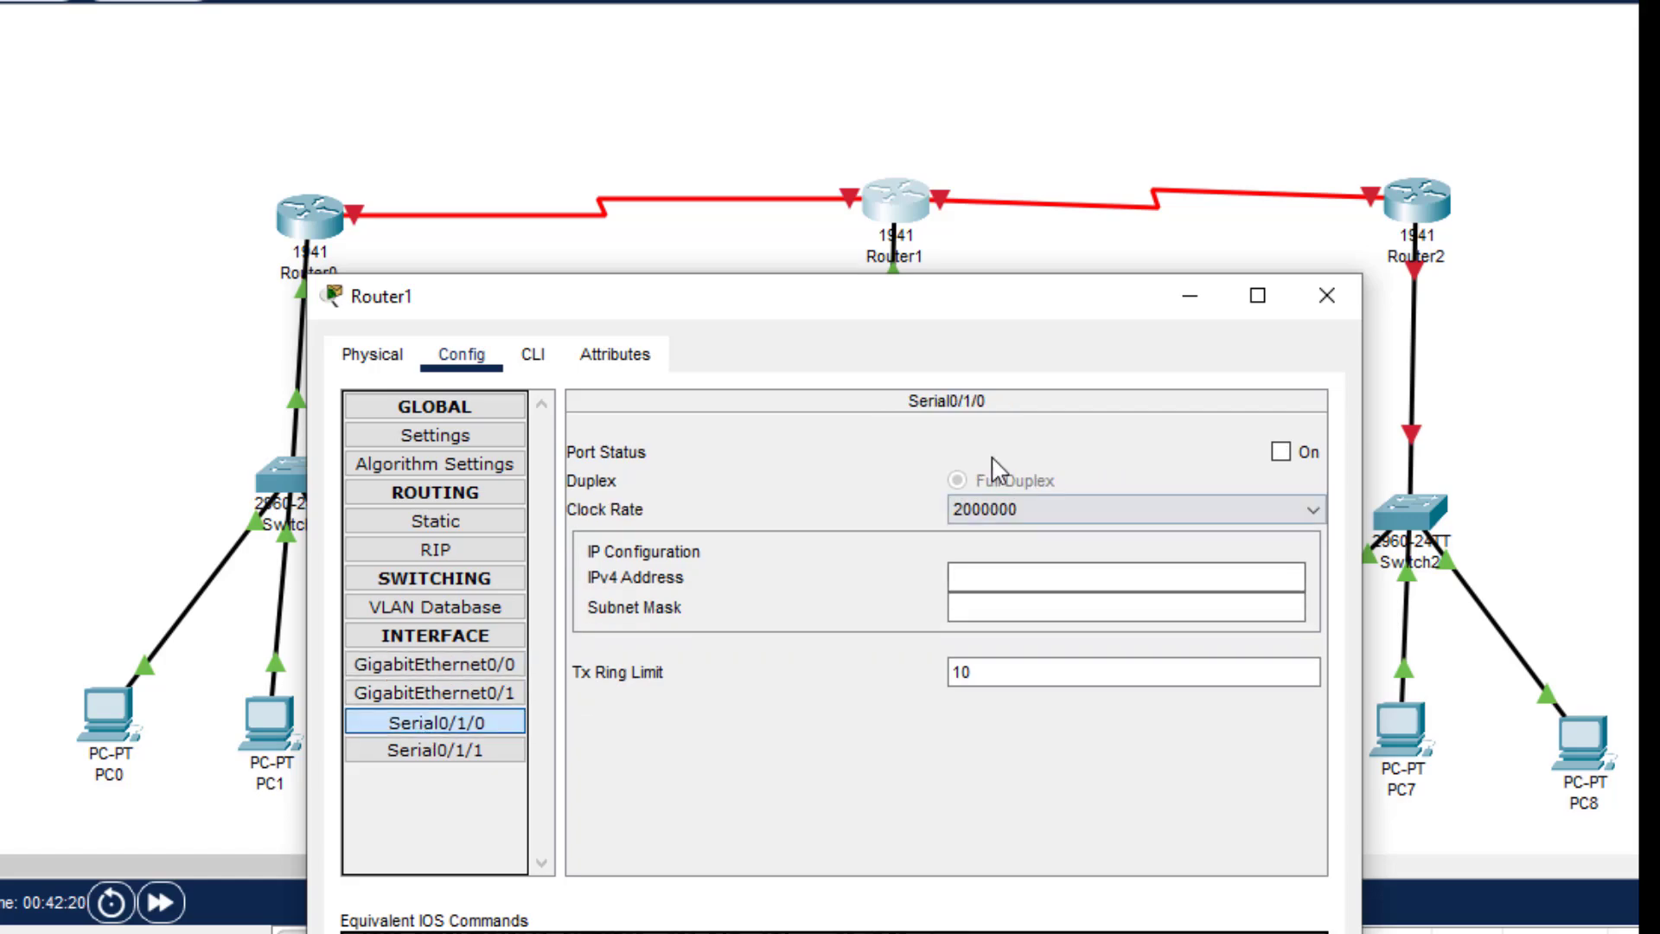
left_click(1280, 452)
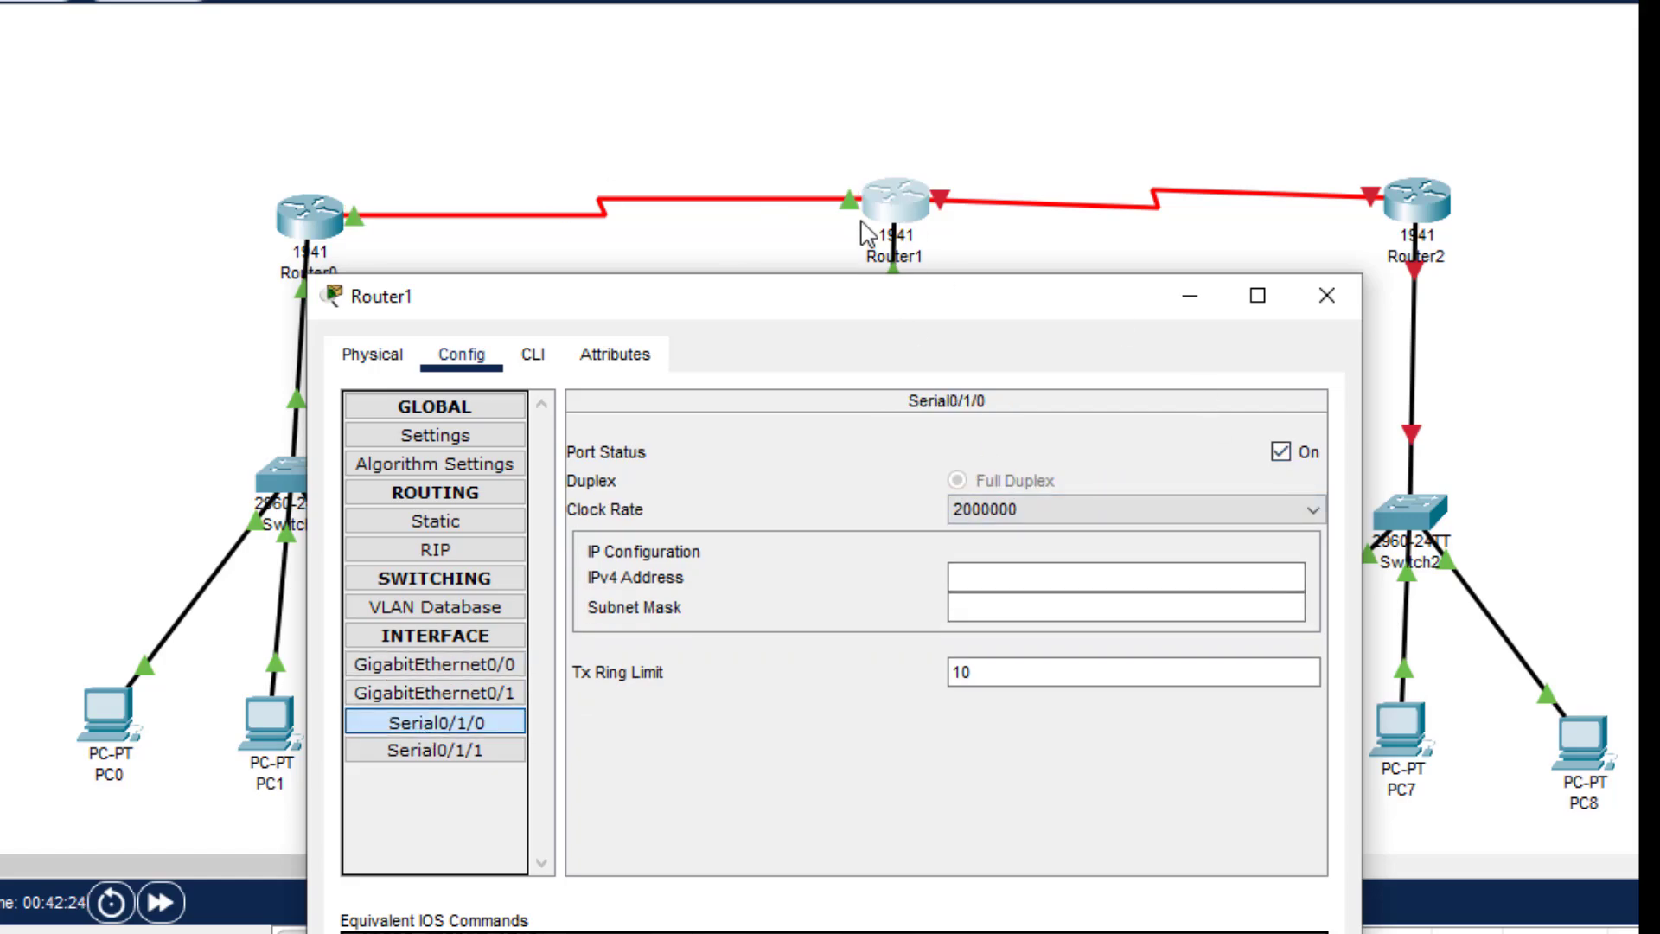
left_click(1042, 574)
type("192.168")
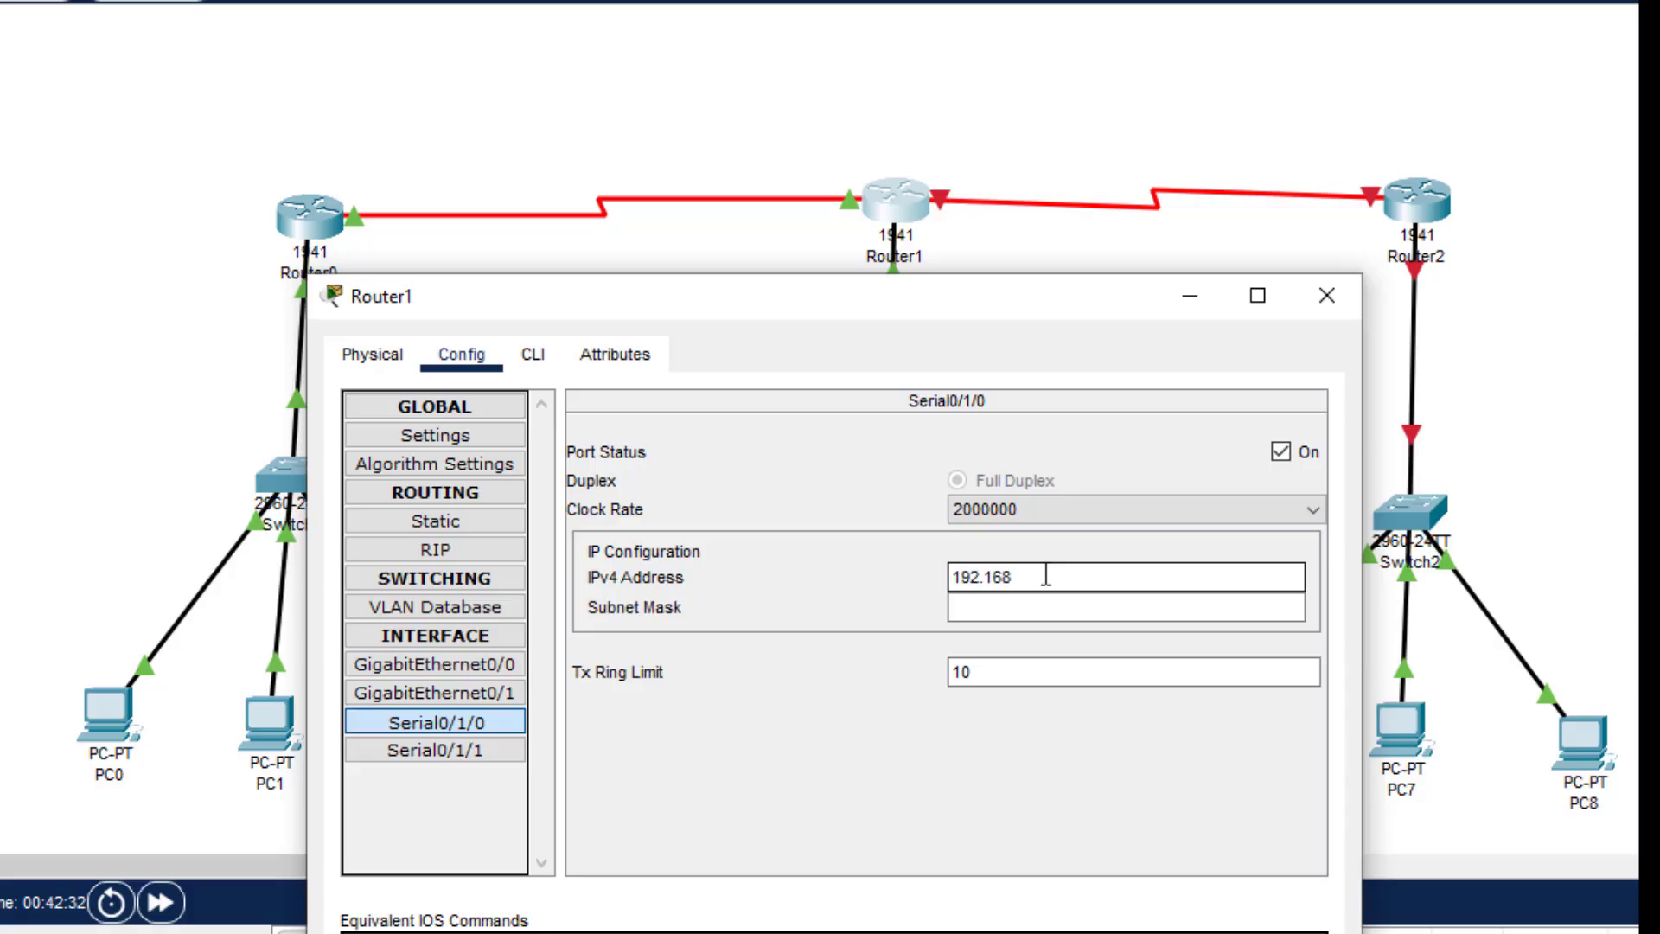
type(".0.2")
left_click(1060, 609)
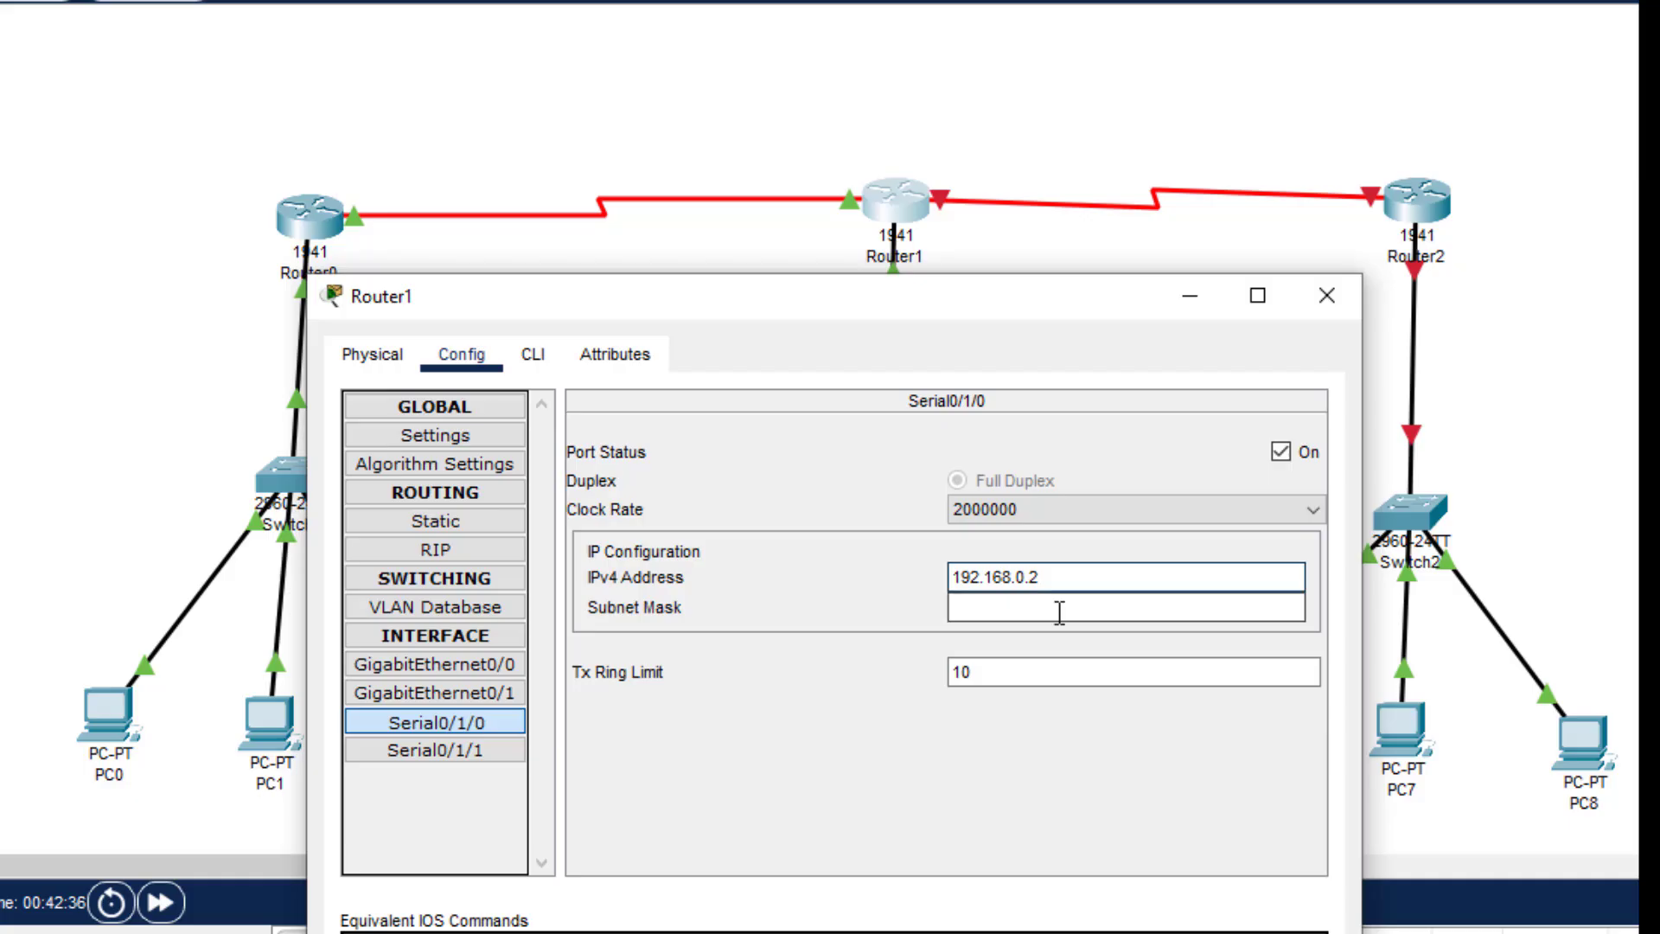
type("255.255.255.252")
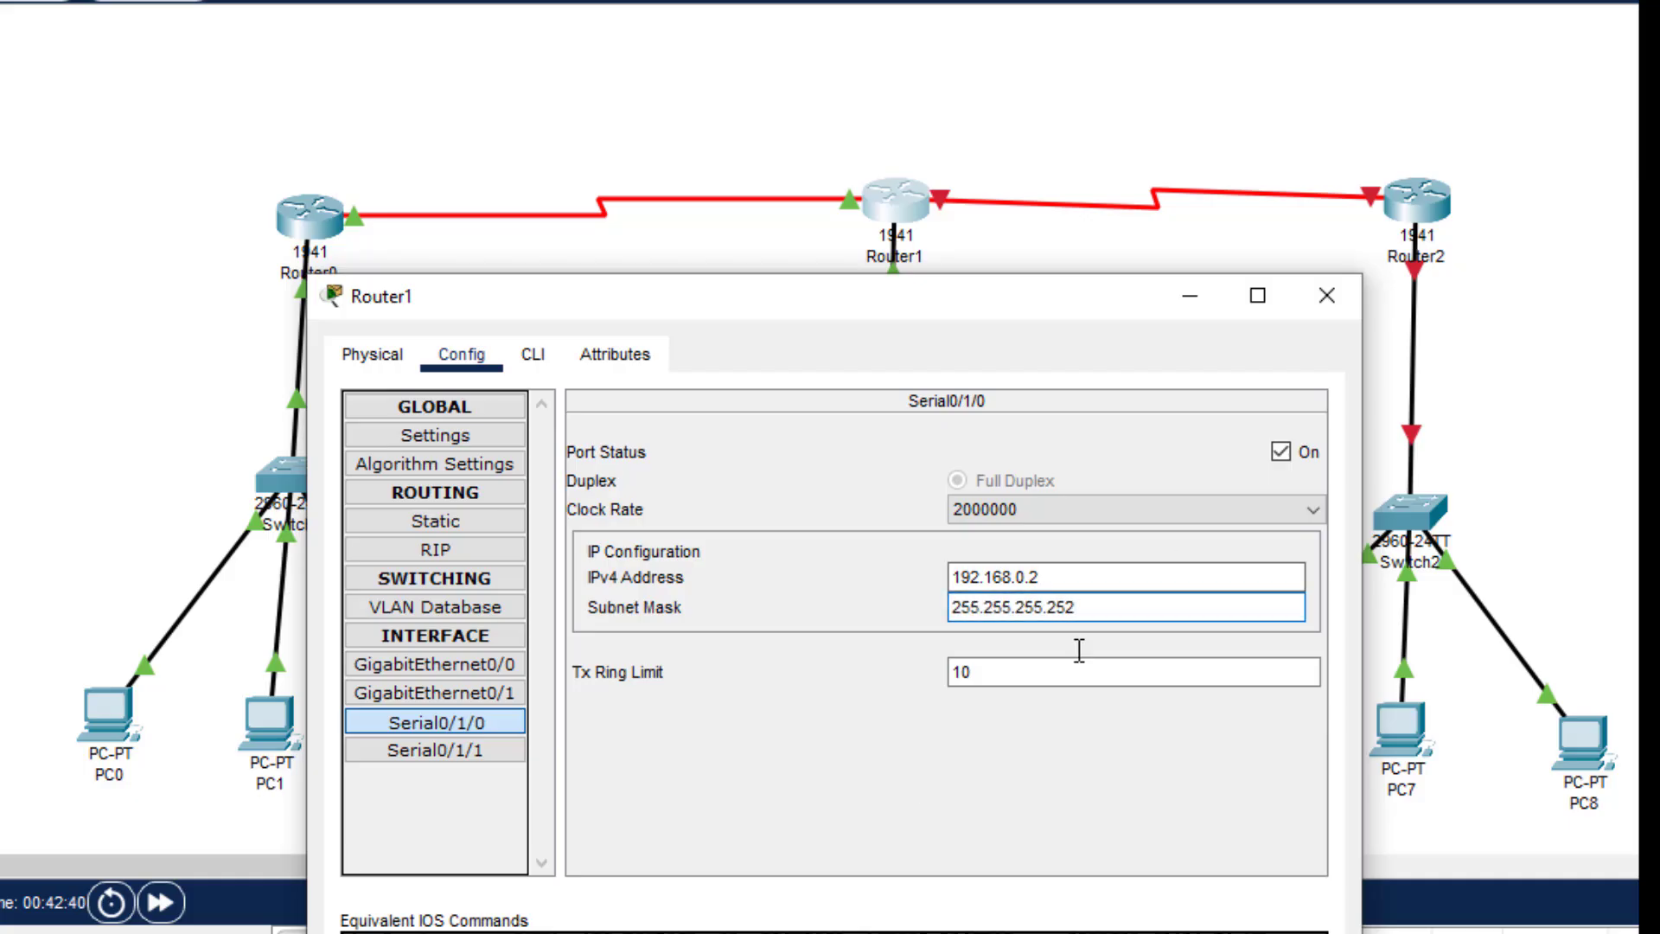
Turn on Router1's Serial0/1/1 port, assign it IPv4 address 192.168.1.1 with subnet mask 255.255.255.252, and close the router's configuration.
left_click(484, 752)
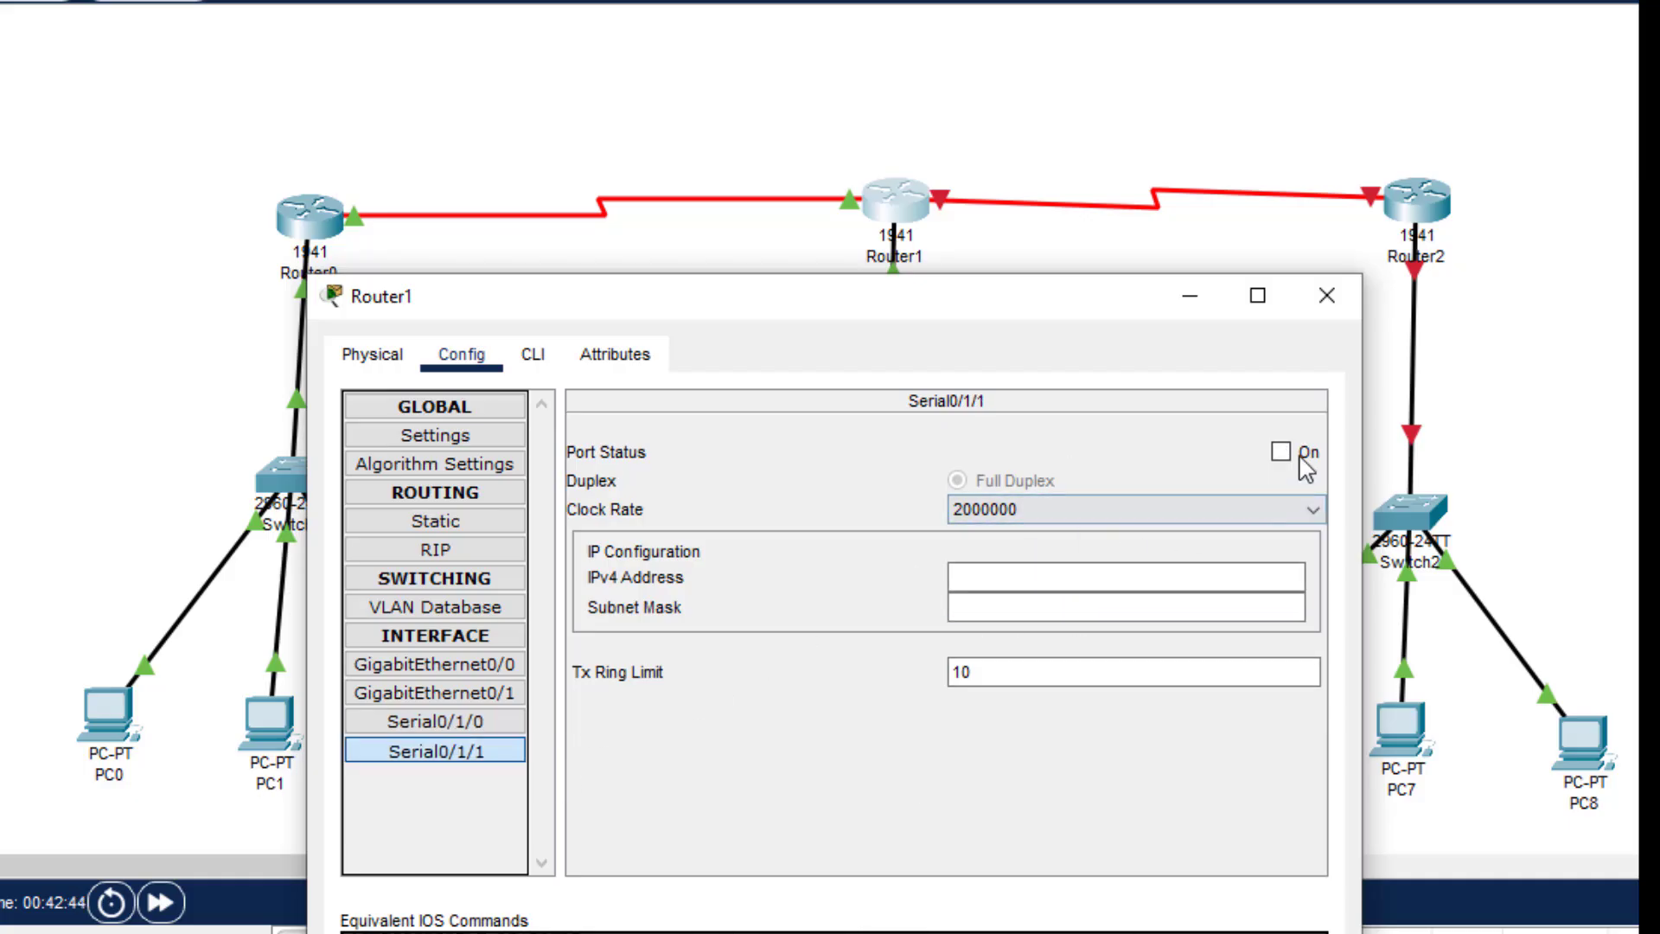
left_click(1280, 451)
left_click(1063, 569)
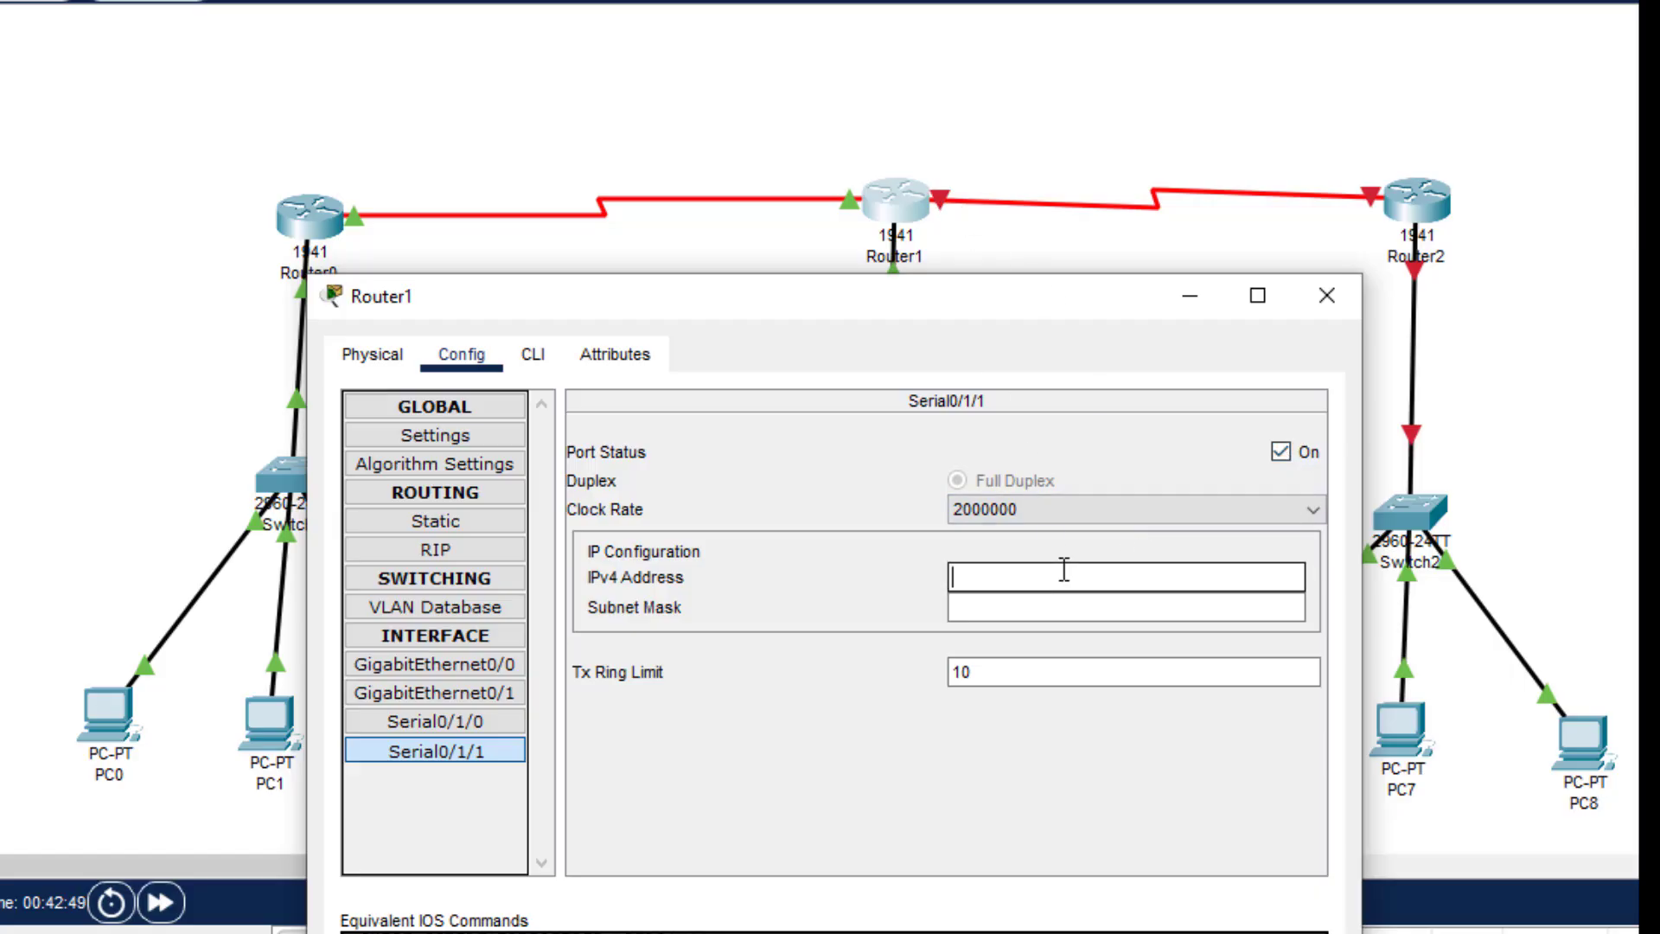
type("192.168.1.1")
key("Tab")
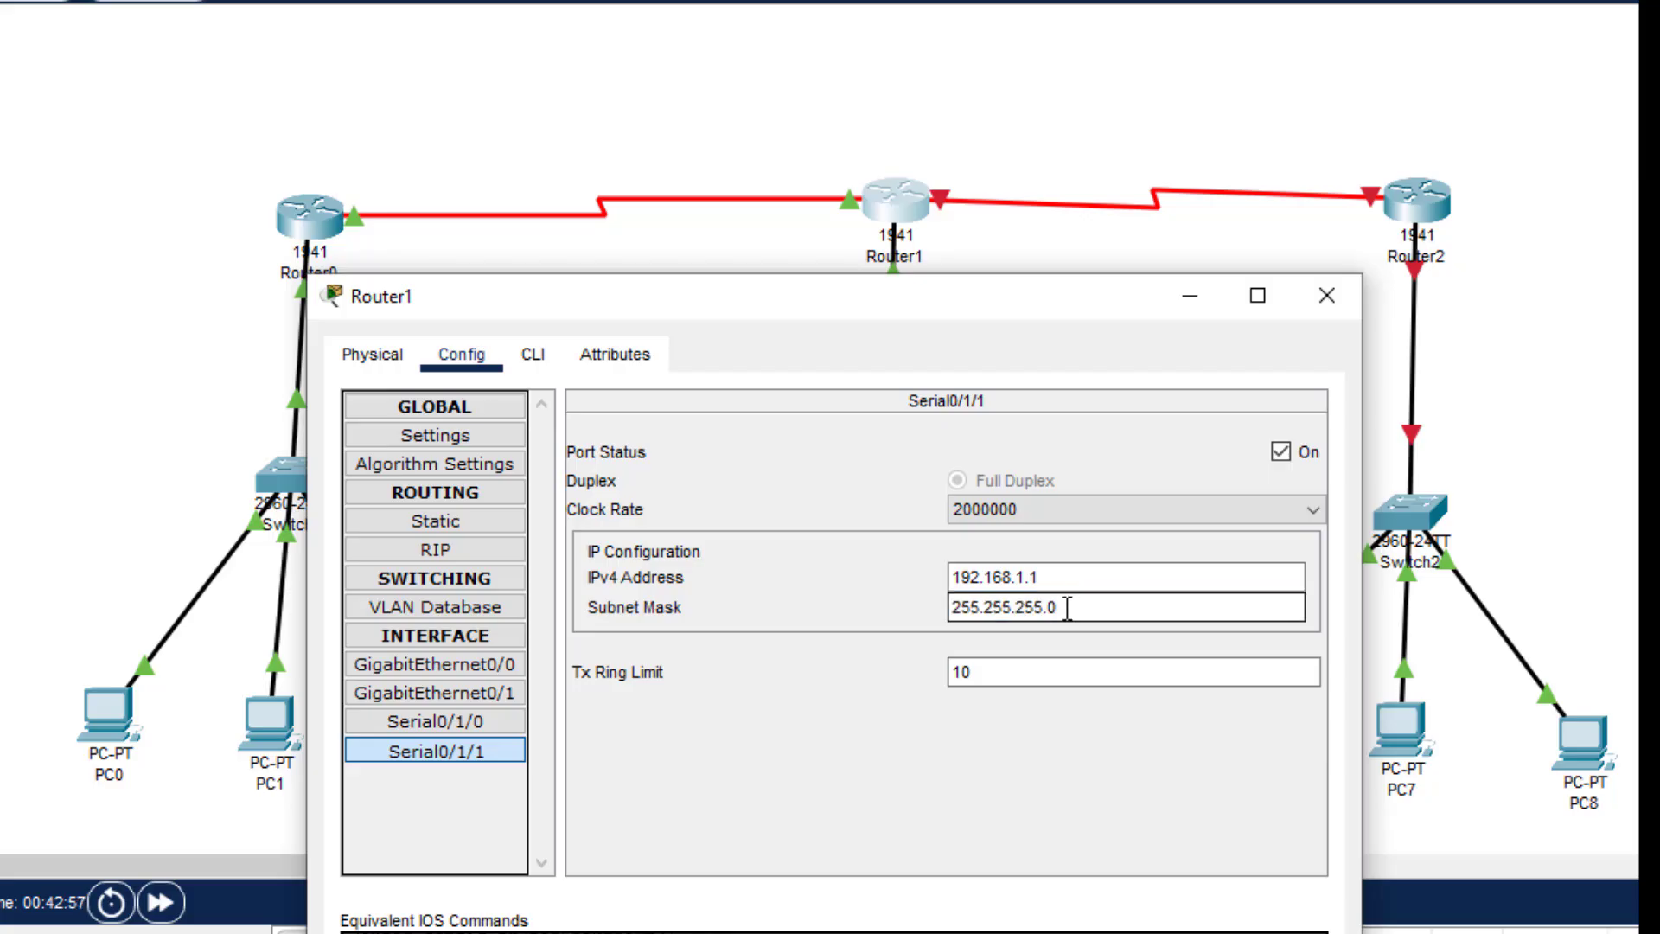
key("BackSpace")
type("252")
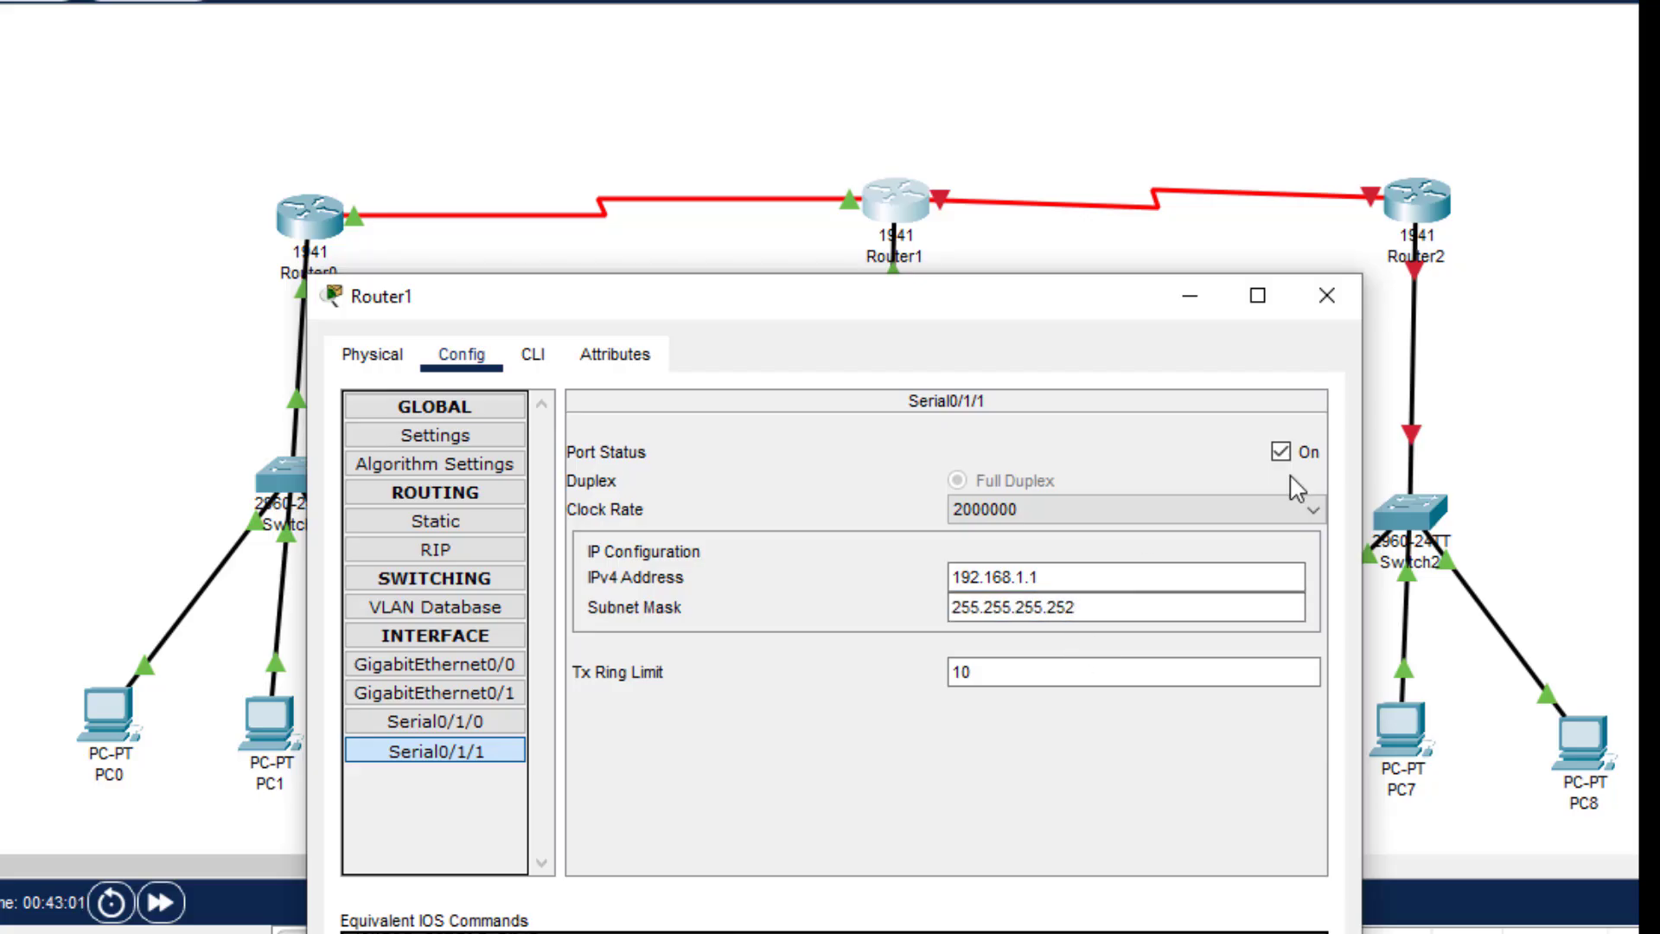
left_click(1326, 296)
left_click(1417, 200)
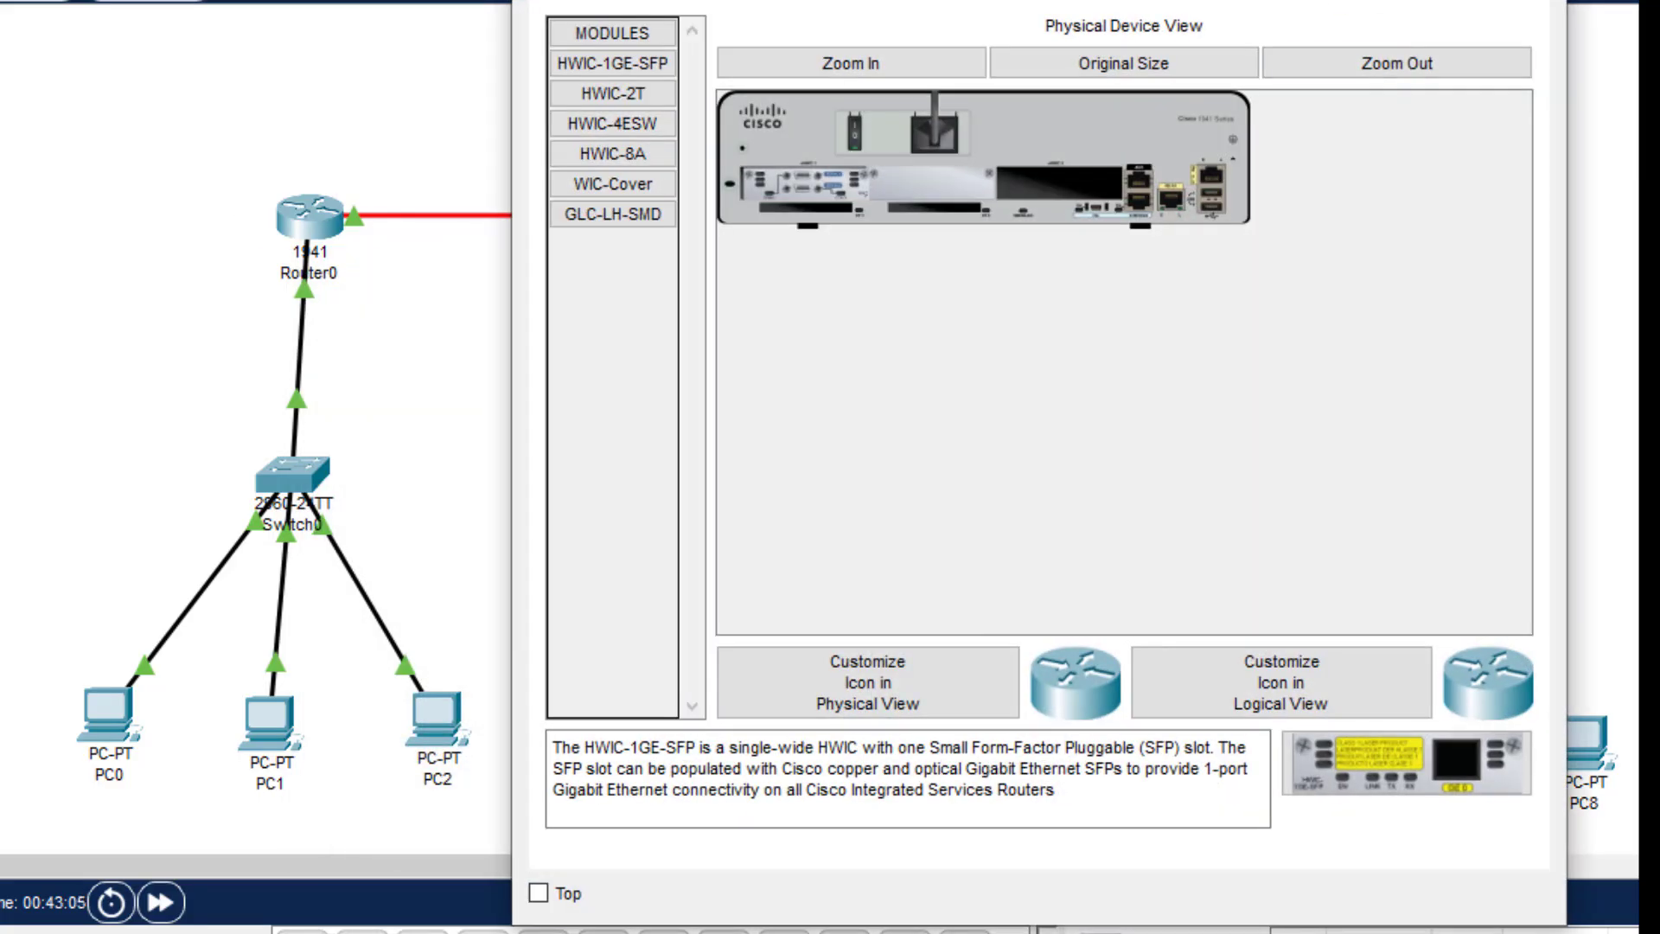
left_click(1417, 30)
Open PC6's IP configuration and assign the static IPv4 address 10.30.0.2 with subnet mask 255.255.255.248.
left_click(1211, 717)
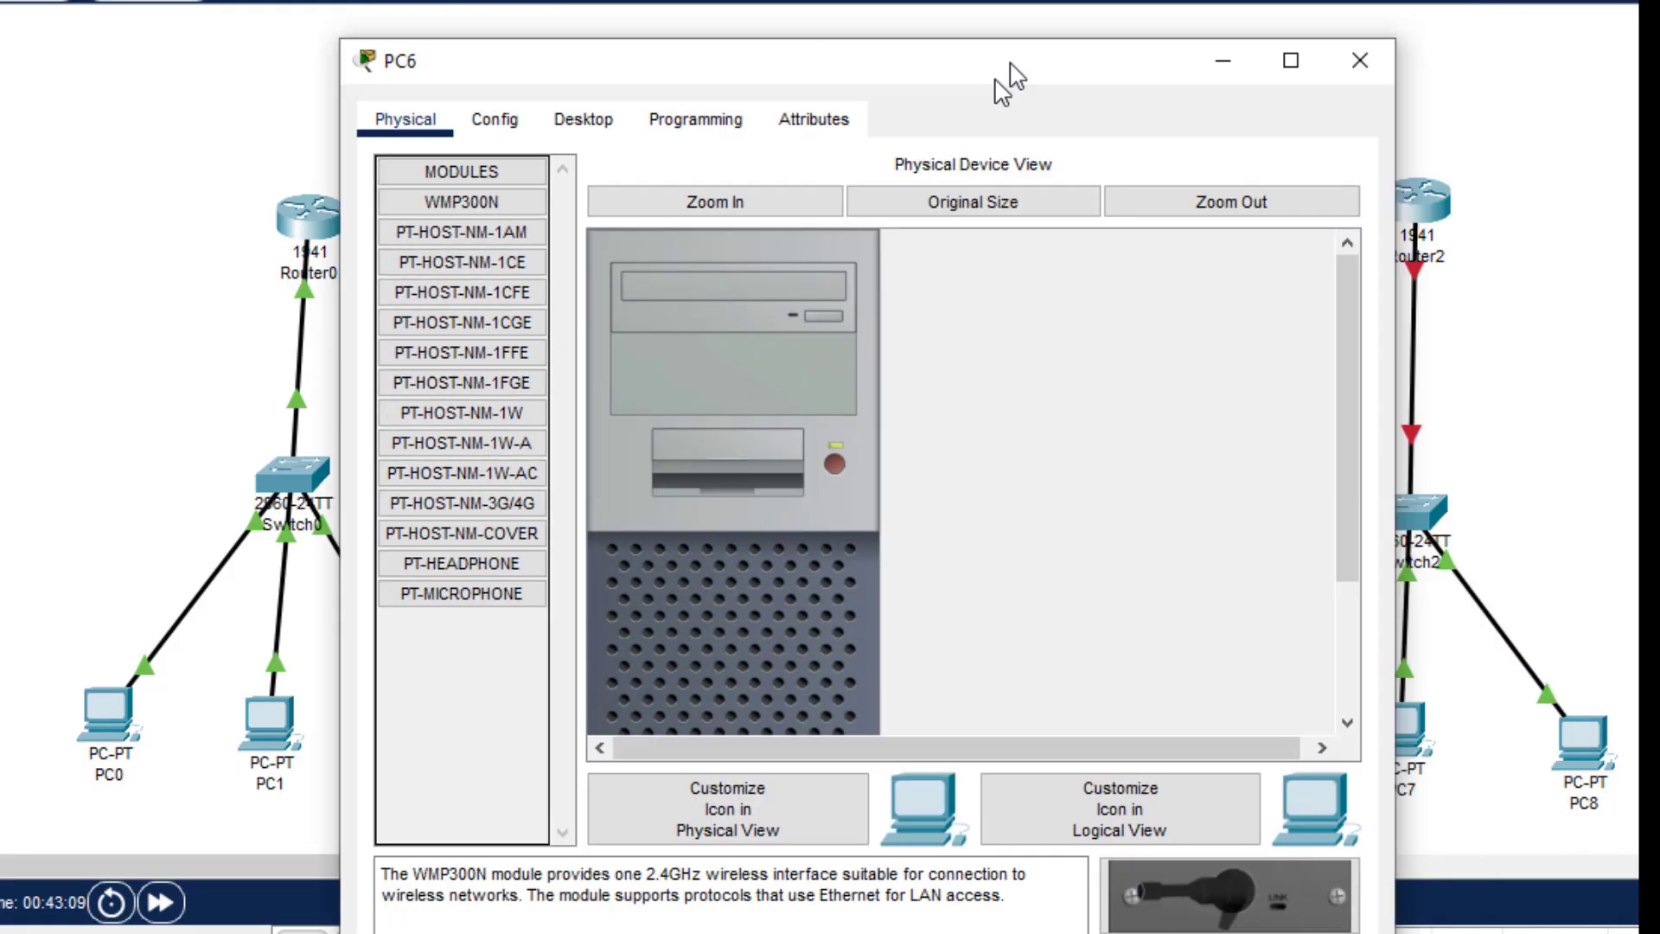
left_click_drag(1008, 75, 977, 107)
left_click(554, 153)
left_click(510, 277)
left_click(711, 364)
type("10.")
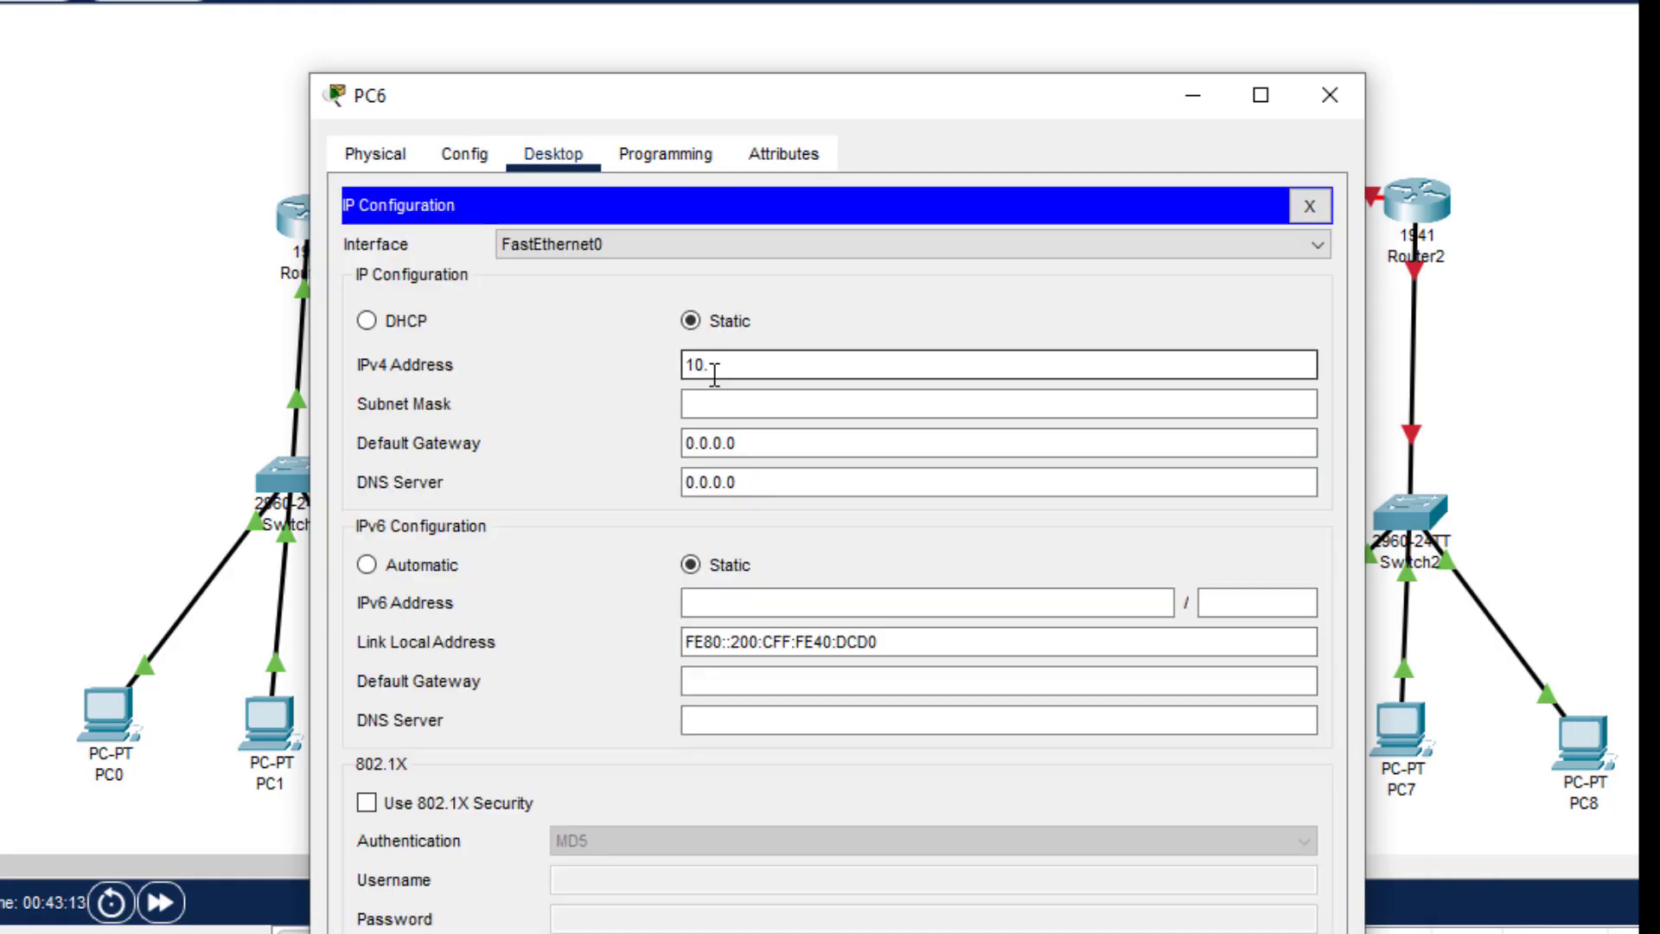
type("30.0.2")
key("Tab")
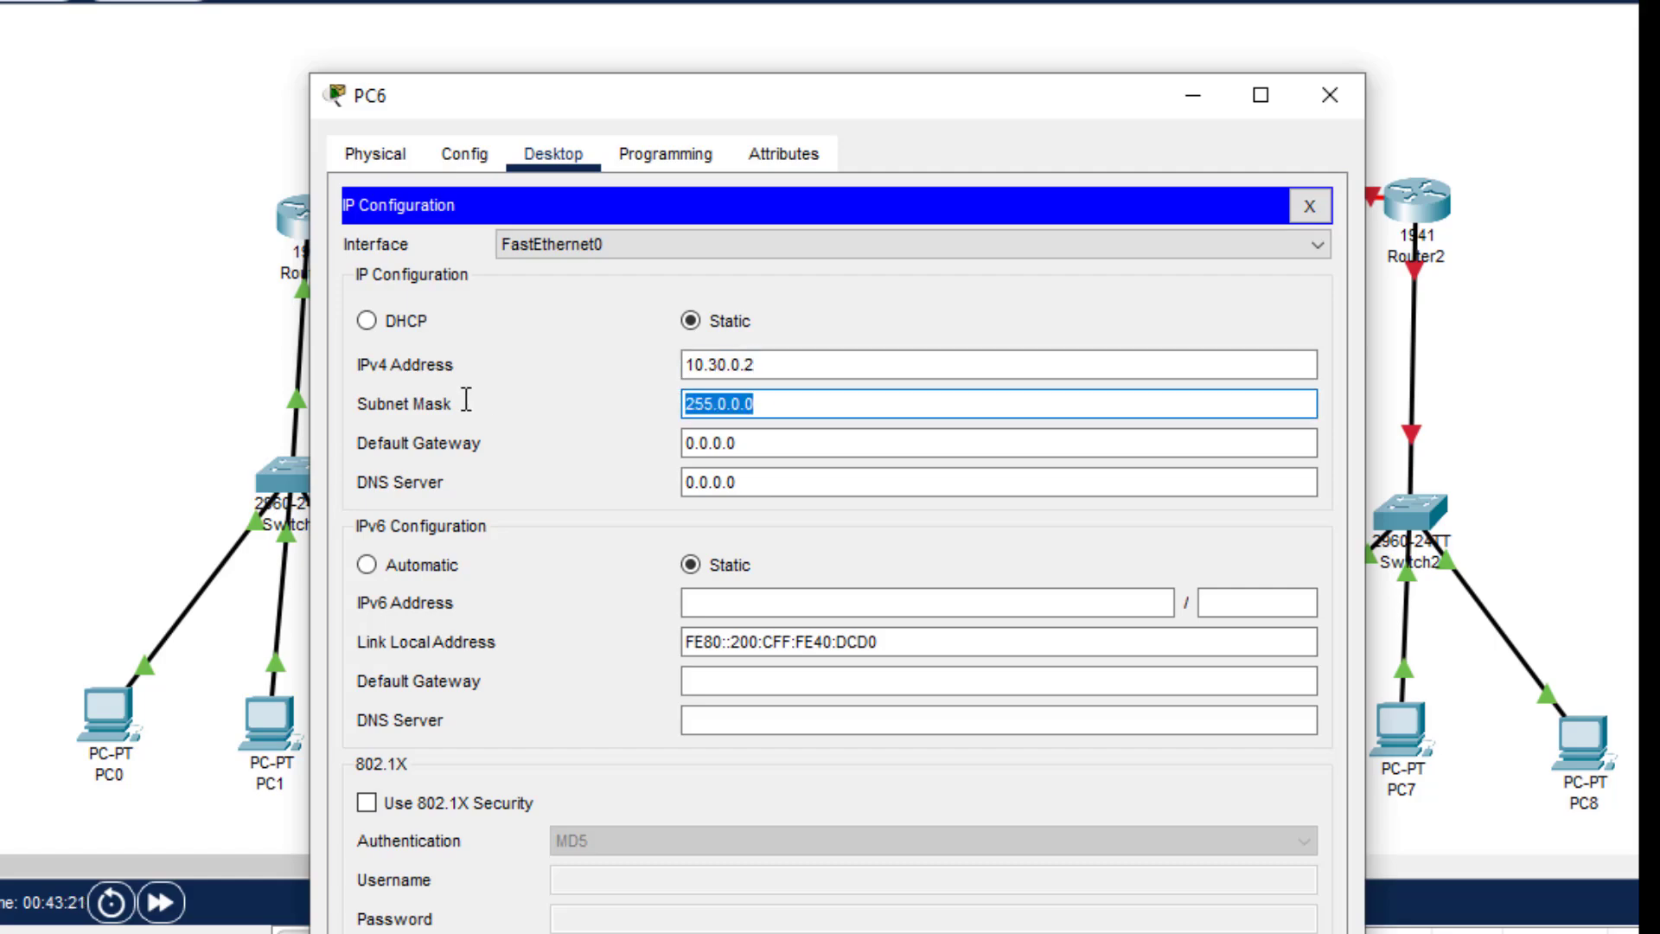
type("255.255.255")
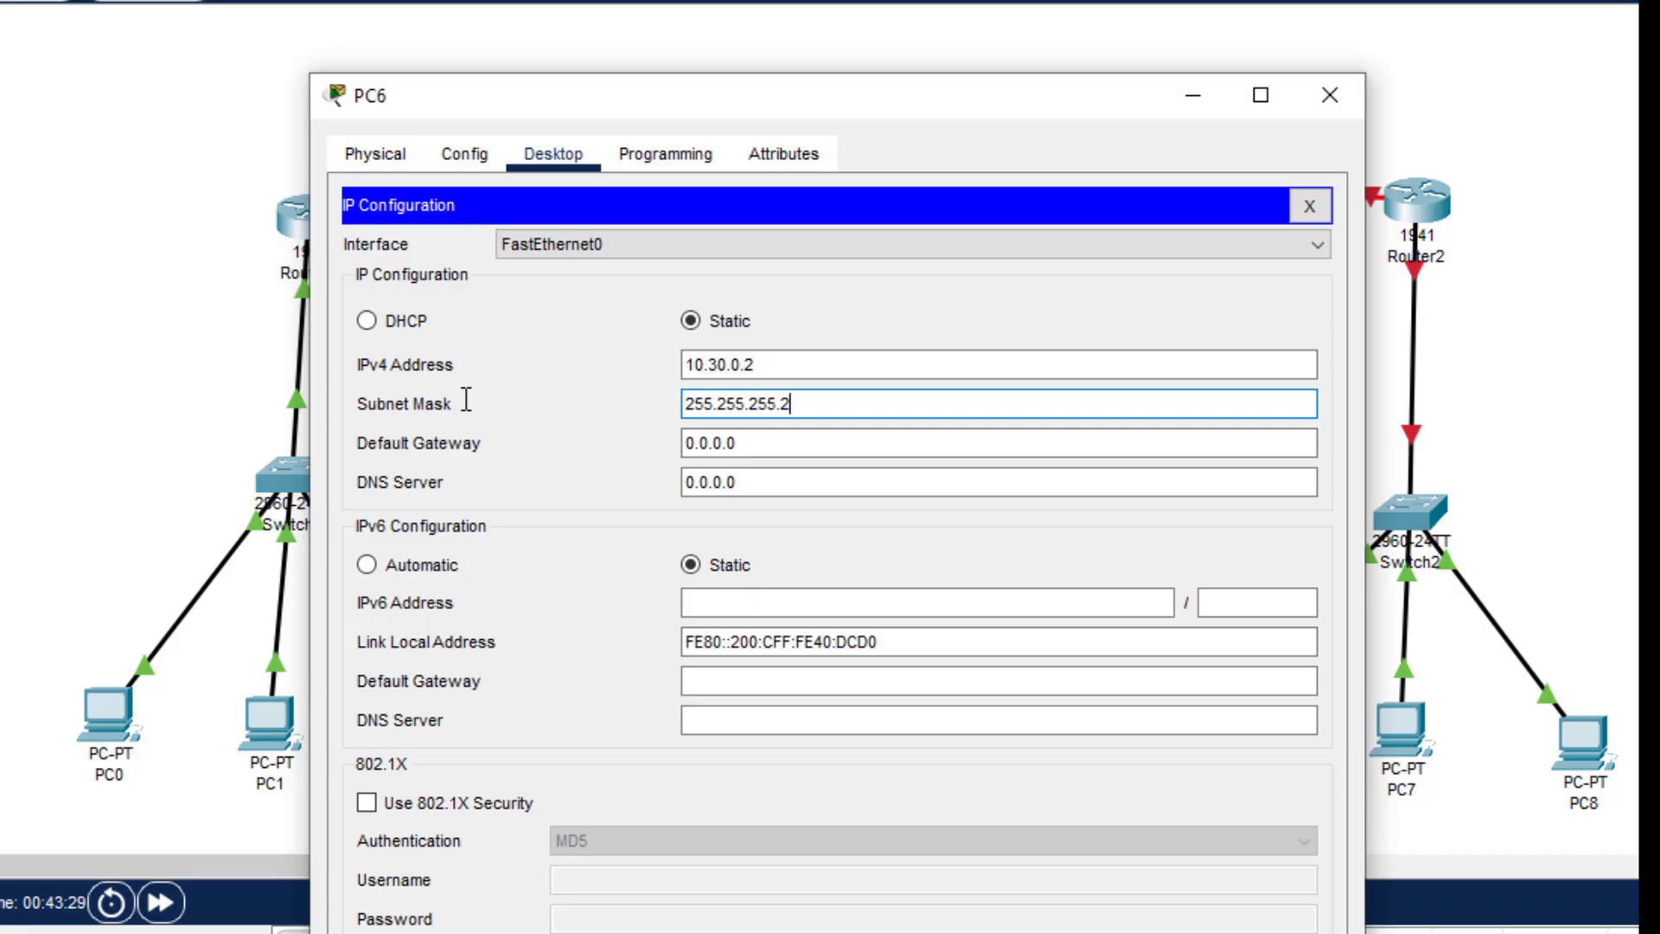
Set PC6's IPv4 default gateway to 10.30.0.1 and close its configuration window.
key("Tab")
type("10")
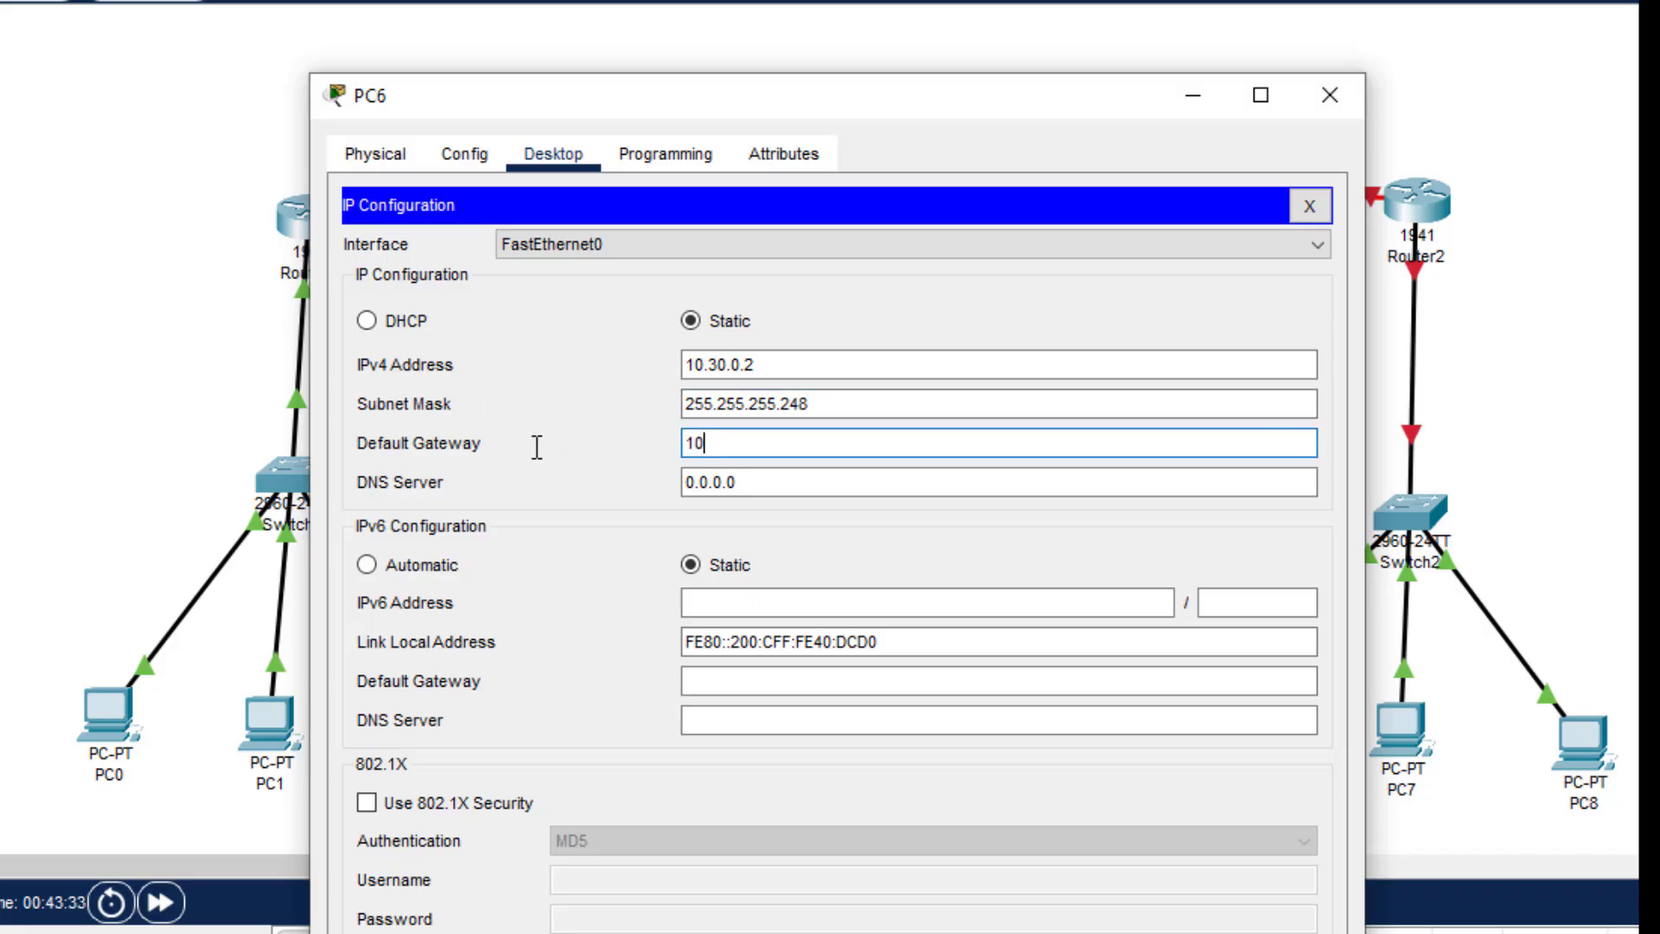
type(".30.0.1")
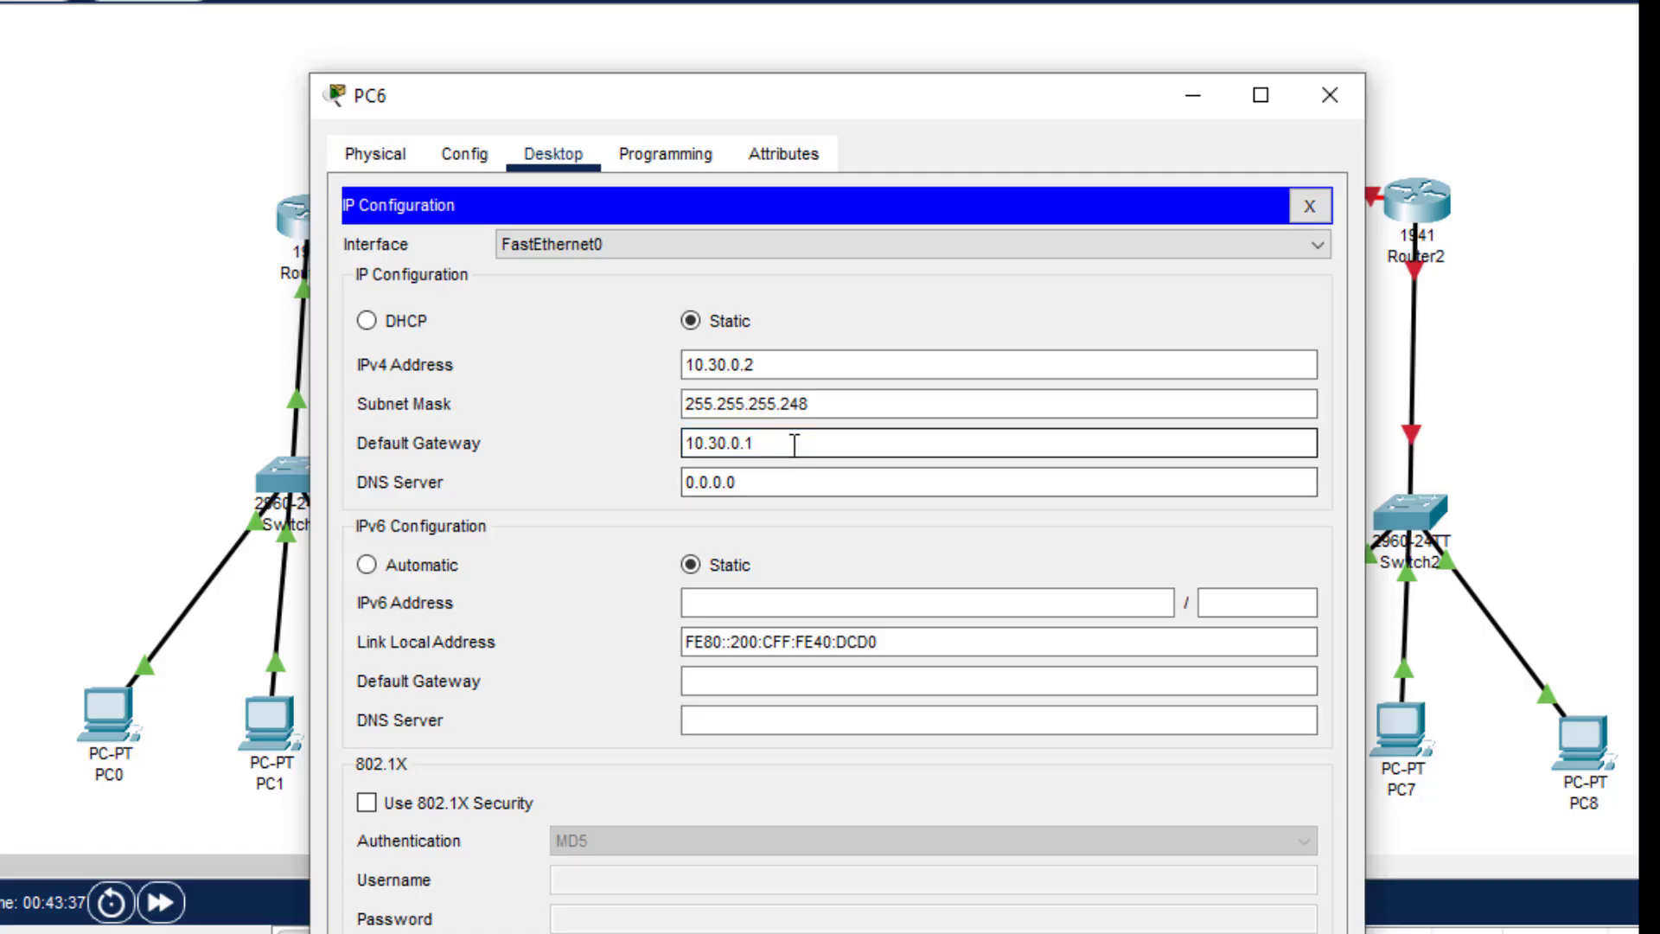
left_click_drag(796, 442, 611, 458)
left_click(1329, 94)
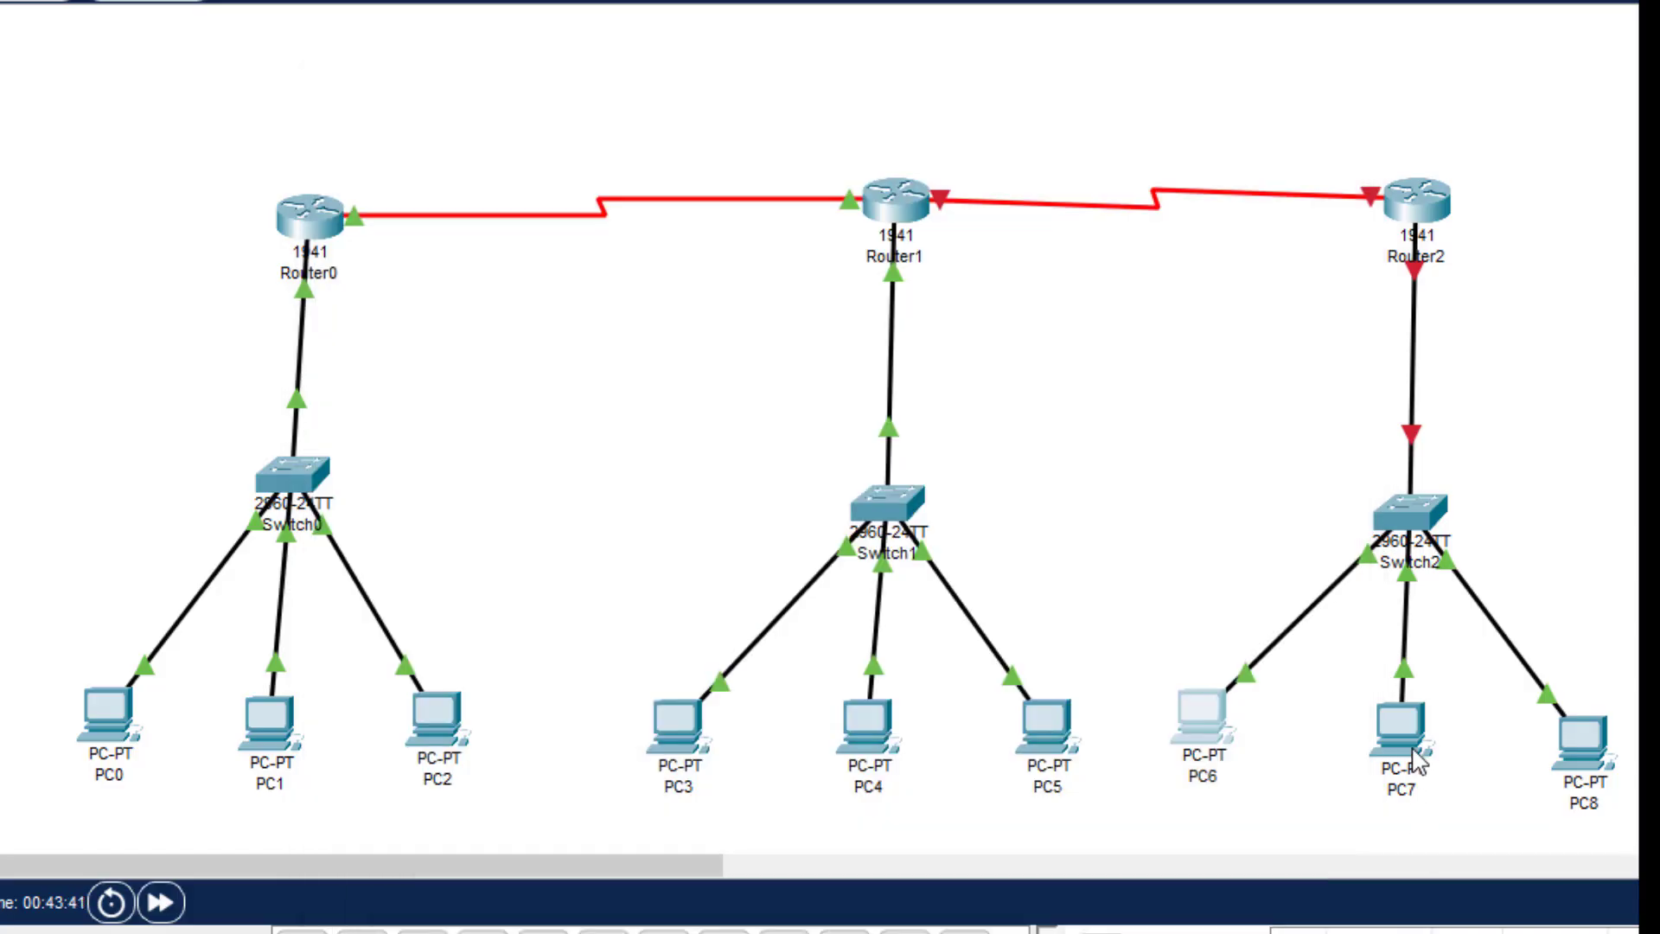
Assign PC7 the static IPv4 address 10.30.0.3 with subnet mask 255.0.0.0 and default gateway 10.30.0.1, and close its configuration window.
left_click(1401, 735)
left_click(598, 194)
left_click(522, 326)
left_click(833, 403)
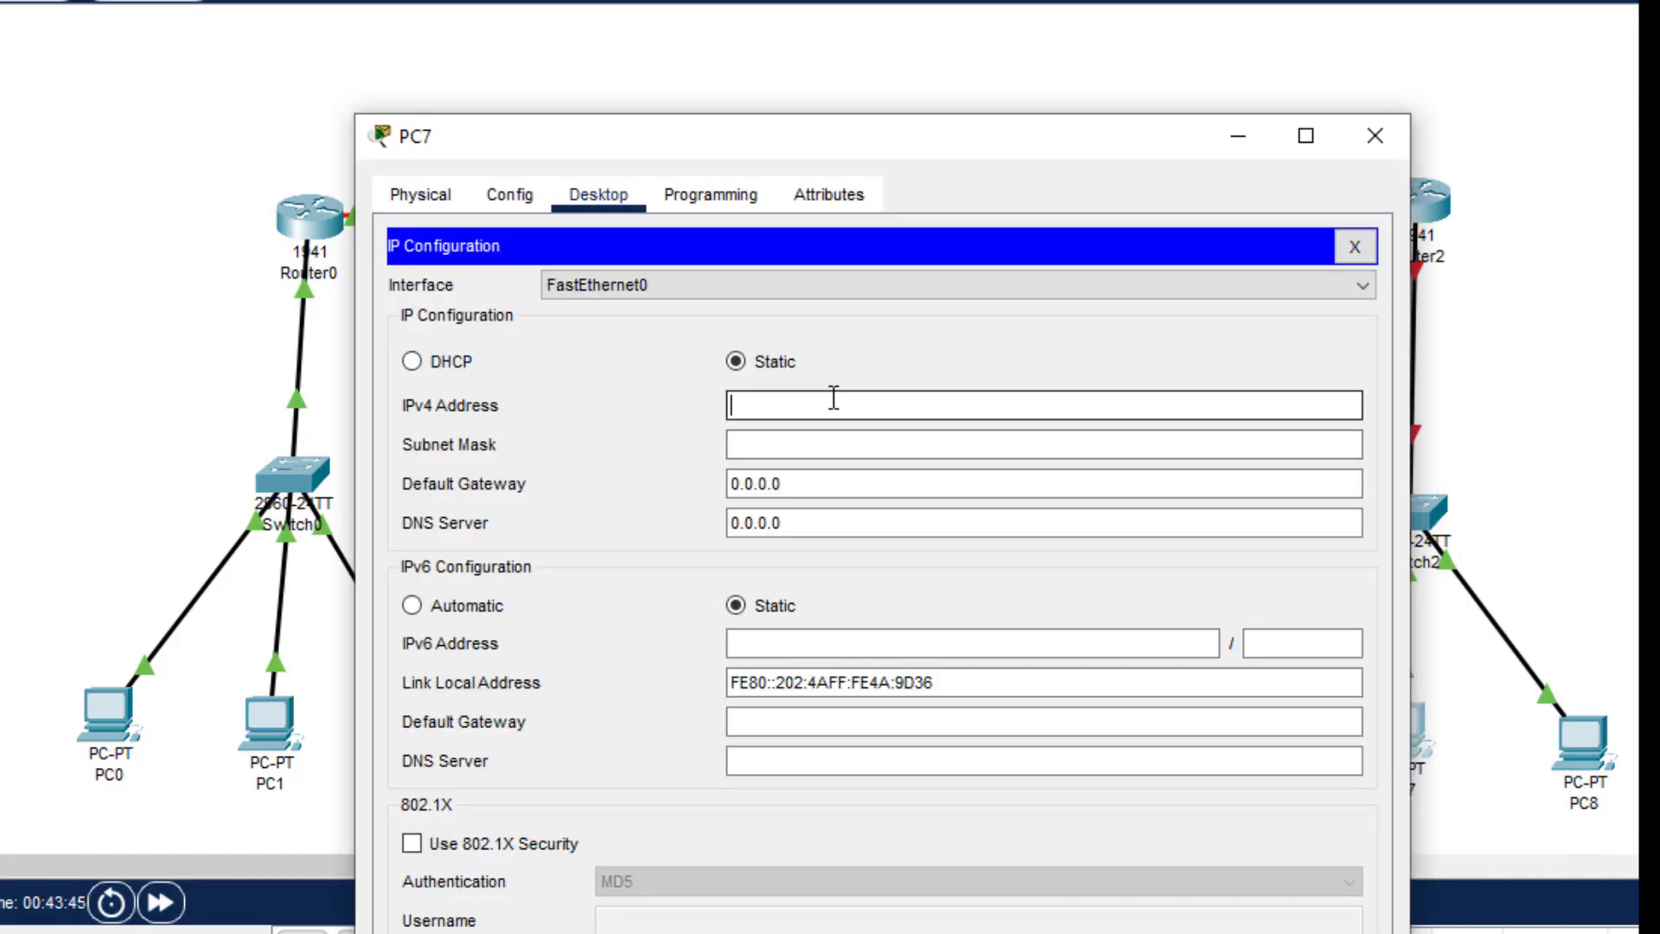
type("10.30.0.13")
left_click(985, 449)
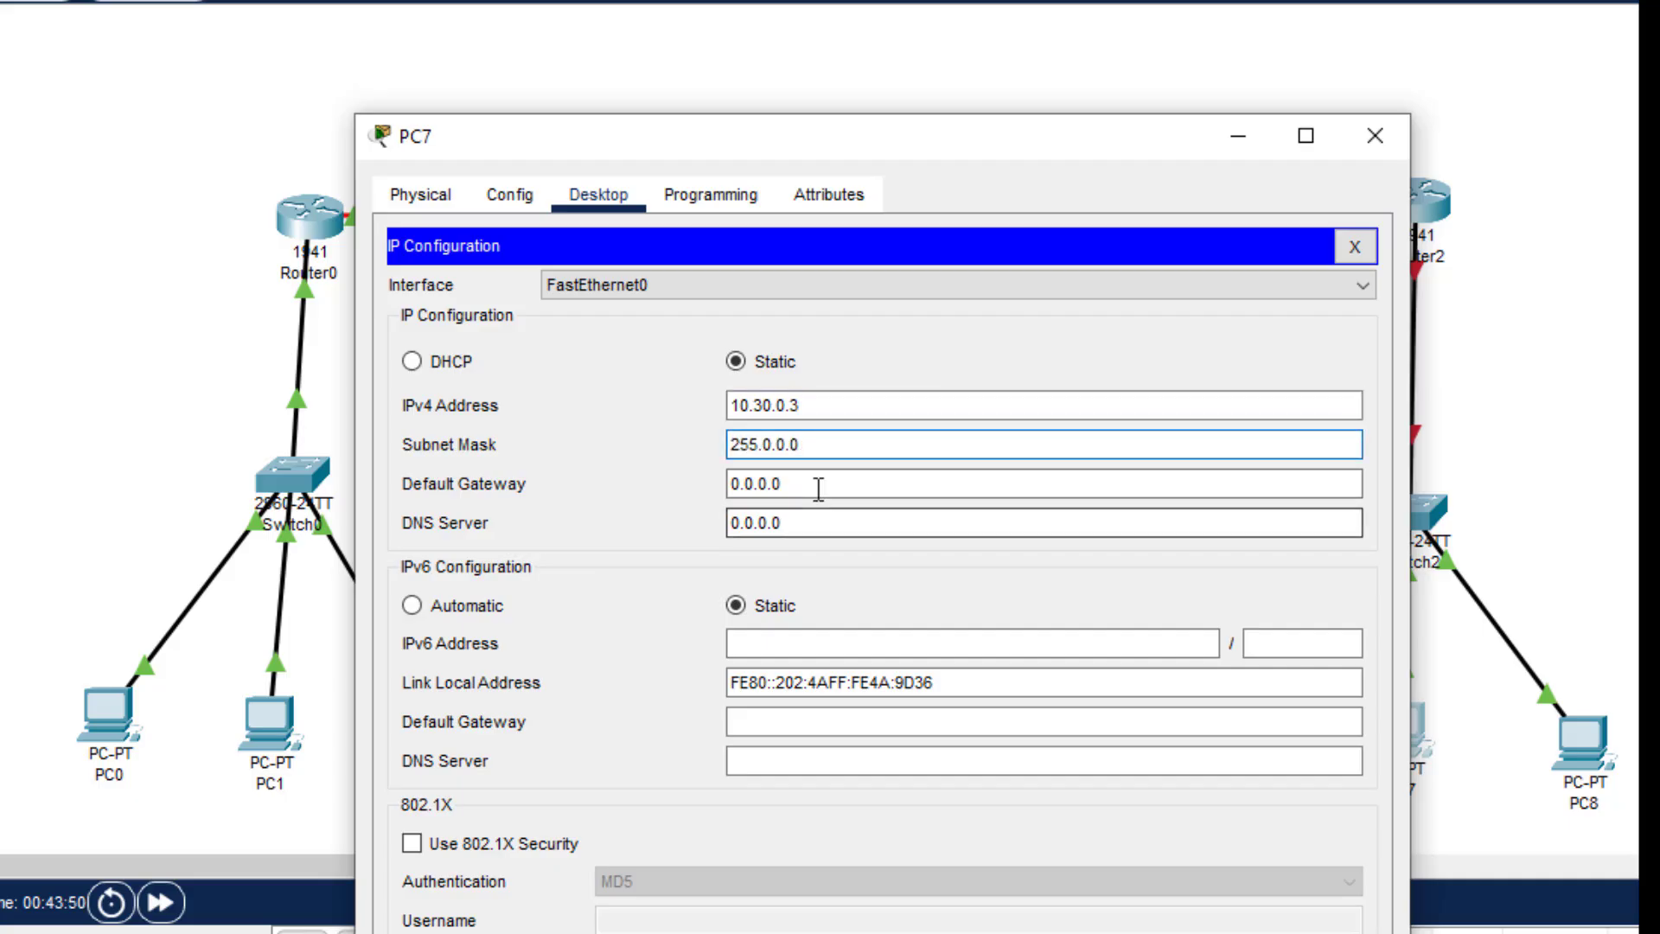
left_click_drag(816, 486, 642, 481)
type("10.30.0.1")
left_click(1374, 135)
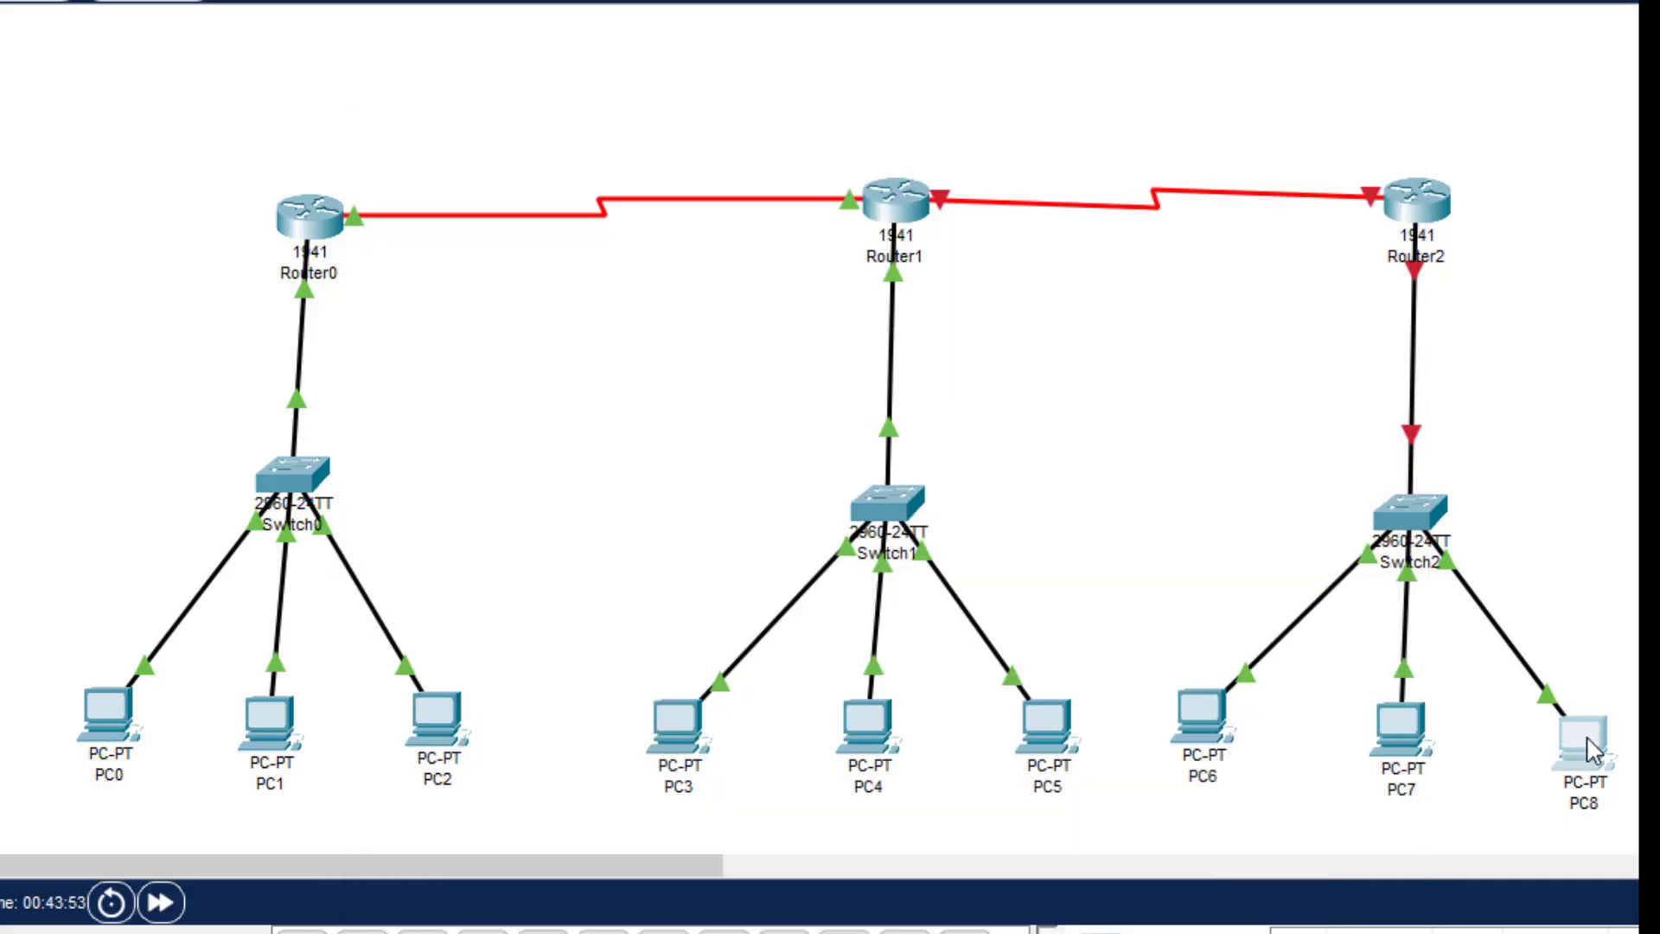
Assign PC8 the static IPv4 address 10.30.0.4 with subnet mask 255.0.0.0 and default gateway 10.30.0.1, and close its configuration window.
left_click(1582, 741)
left_click(541, 226)
left_click(423, 352)
left_click(786, 426)
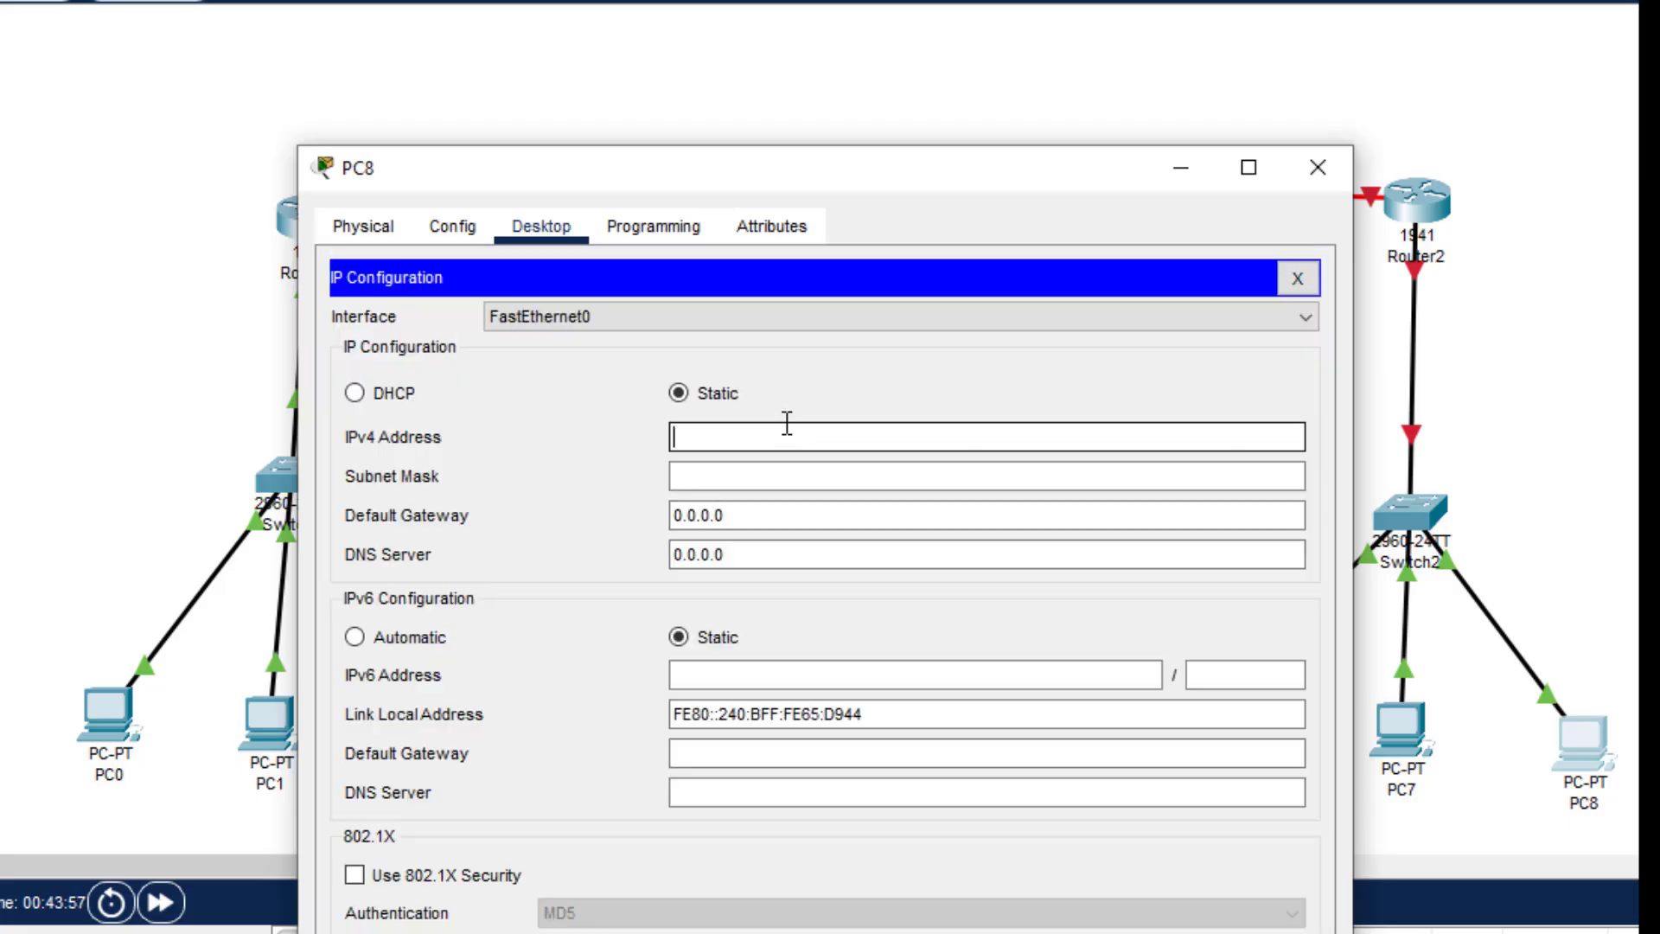
type("10.30.0.1")
left_click(786, 474)
left_click_drag(760, 516, 641, 515)
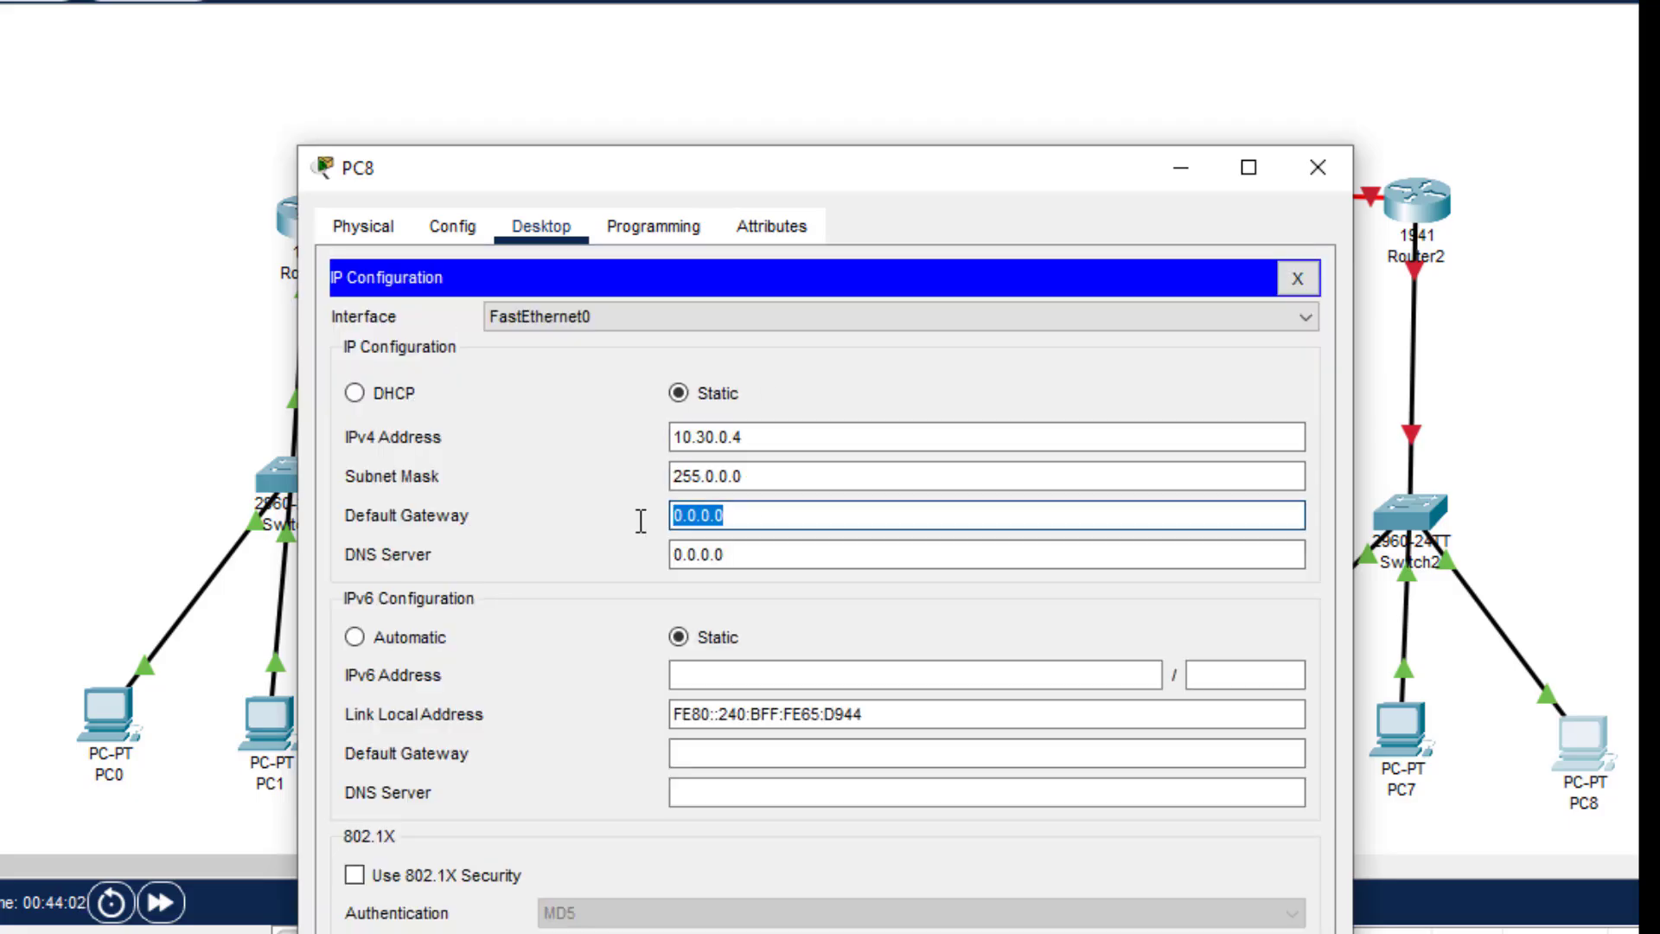
type("10.30.0.1")
left_click(1318, 167)
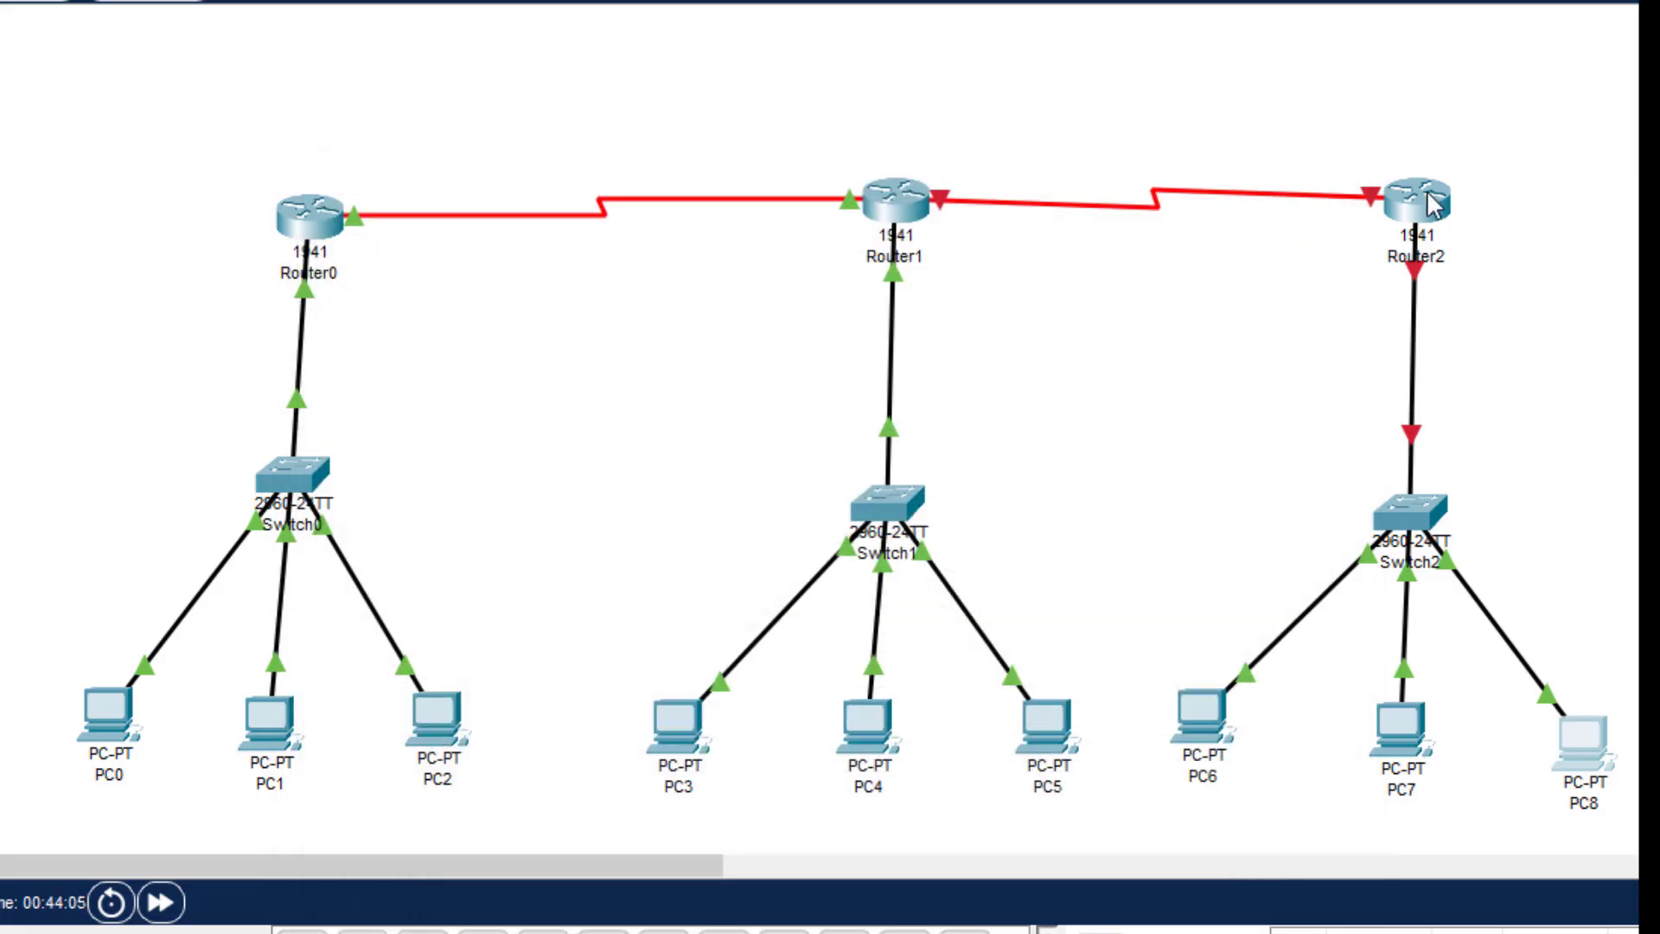
Open Router2's configuration, turn on its GigabitEthernet0/0 port and assign it IPv4 address 10.30.0.1.
left_click(1416, 200)
left_click(506, 193)
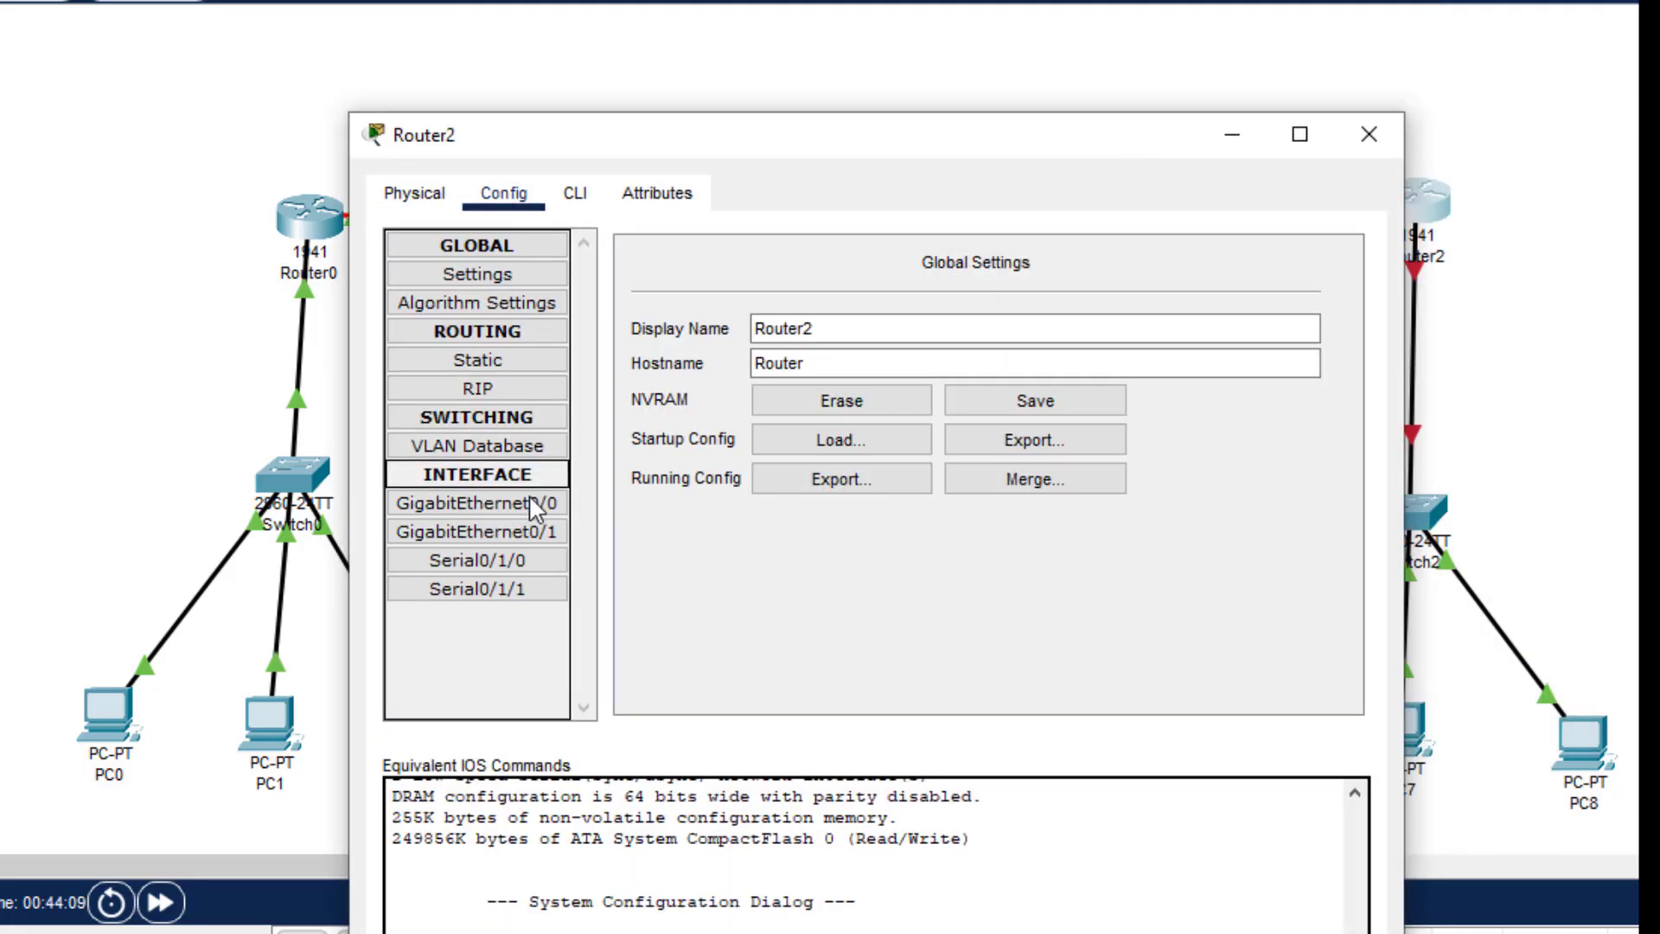
left_click(531, 503)
left_click_drag(1021, 158, 888, 156)
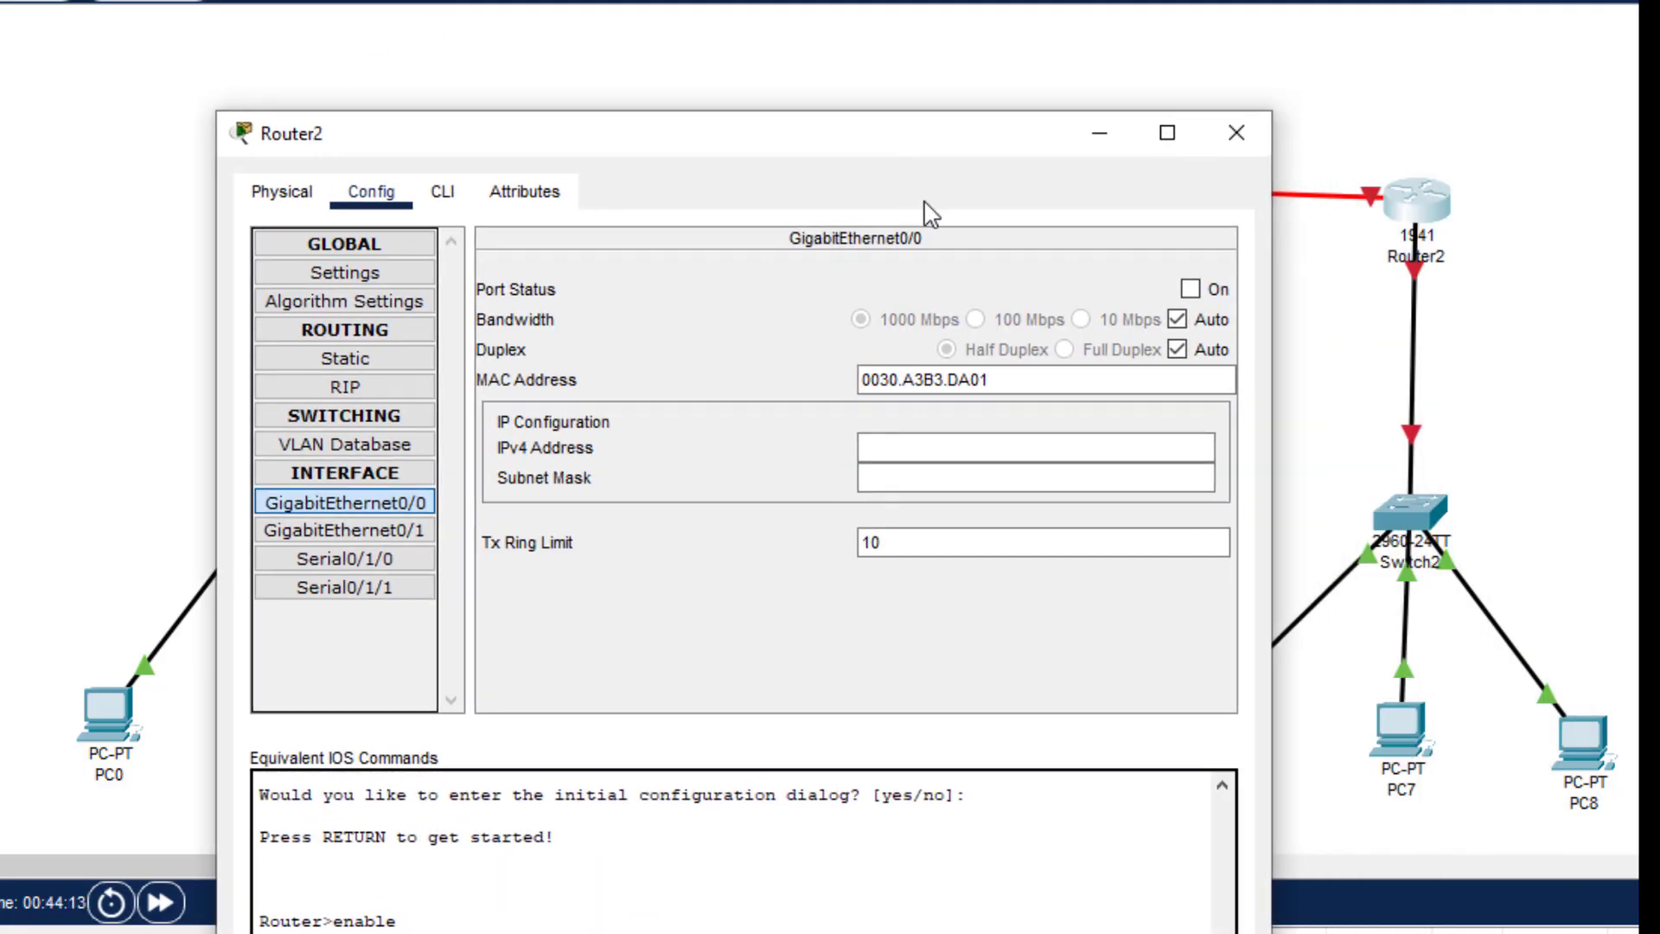
left_click(1190, 289)
type("10.30.0.1")
Set the subnet mask of Router2's GigabitEthernet0/0 interface to 255.255.255.248.
left_click(1012, 481)
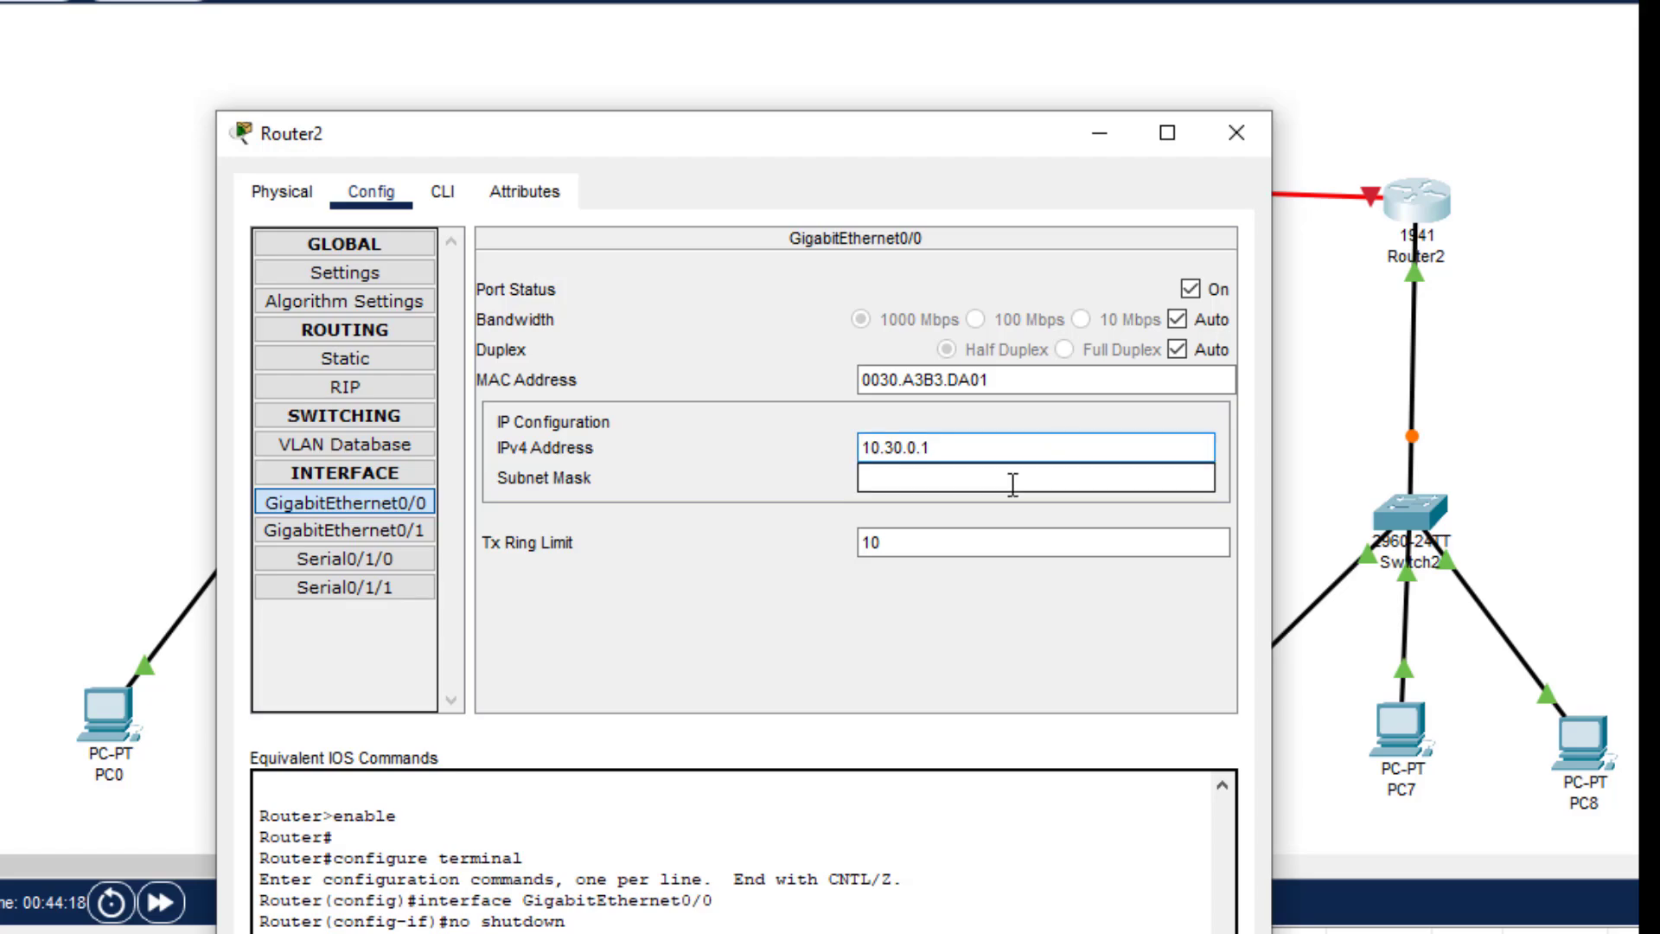
key("BackSpace")
key("BackSpace")
key("BackSpace")
key("BackSpace")
type("255.255.")
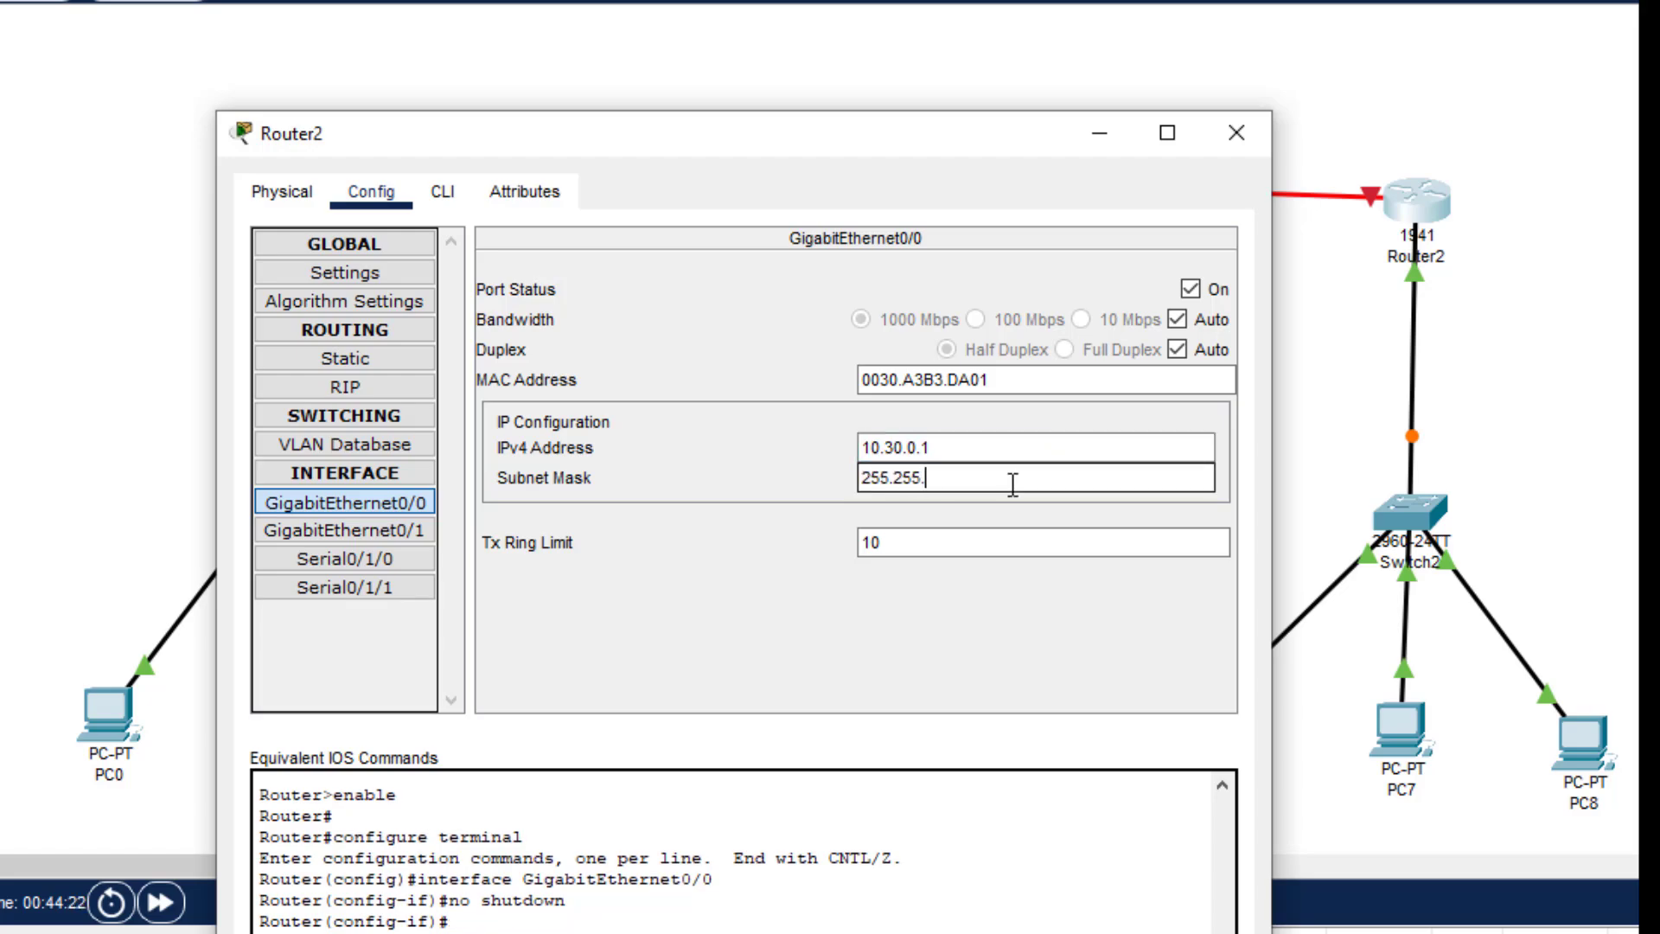
type("248")
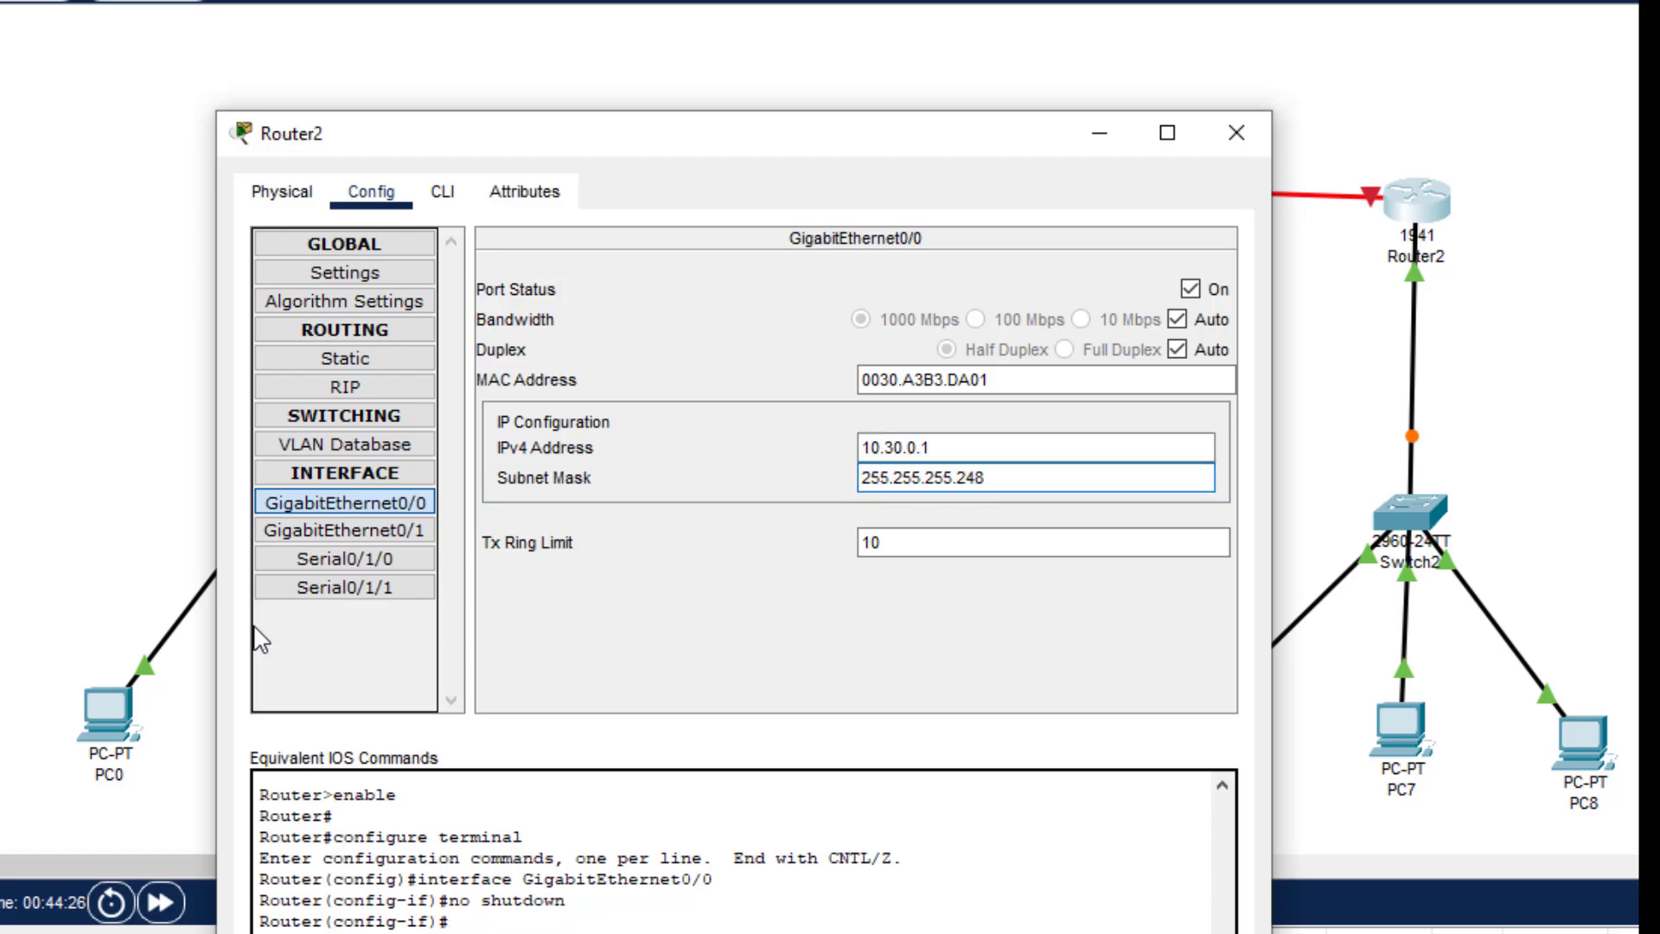
Turn on Router2's Serial0/1/1 port, assign it IPv4 address 192.168.1.2 with subnet mask 255.255.255.252, and close the router's configuration.
left_click(385, 594)
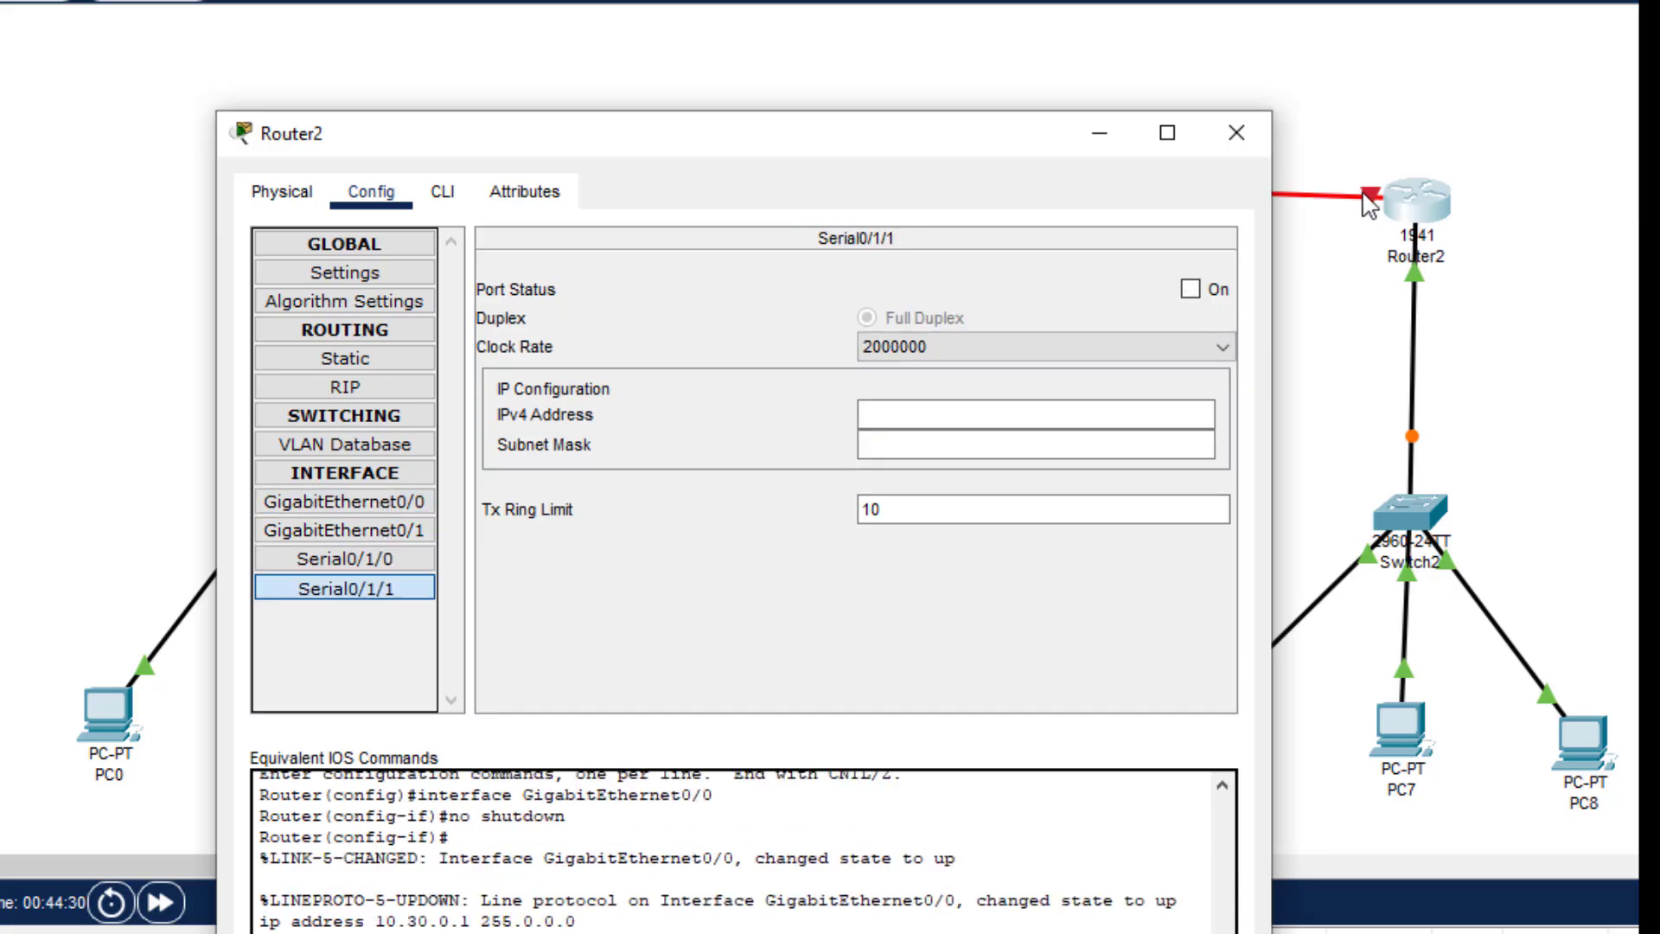
left_click(1190, 289)
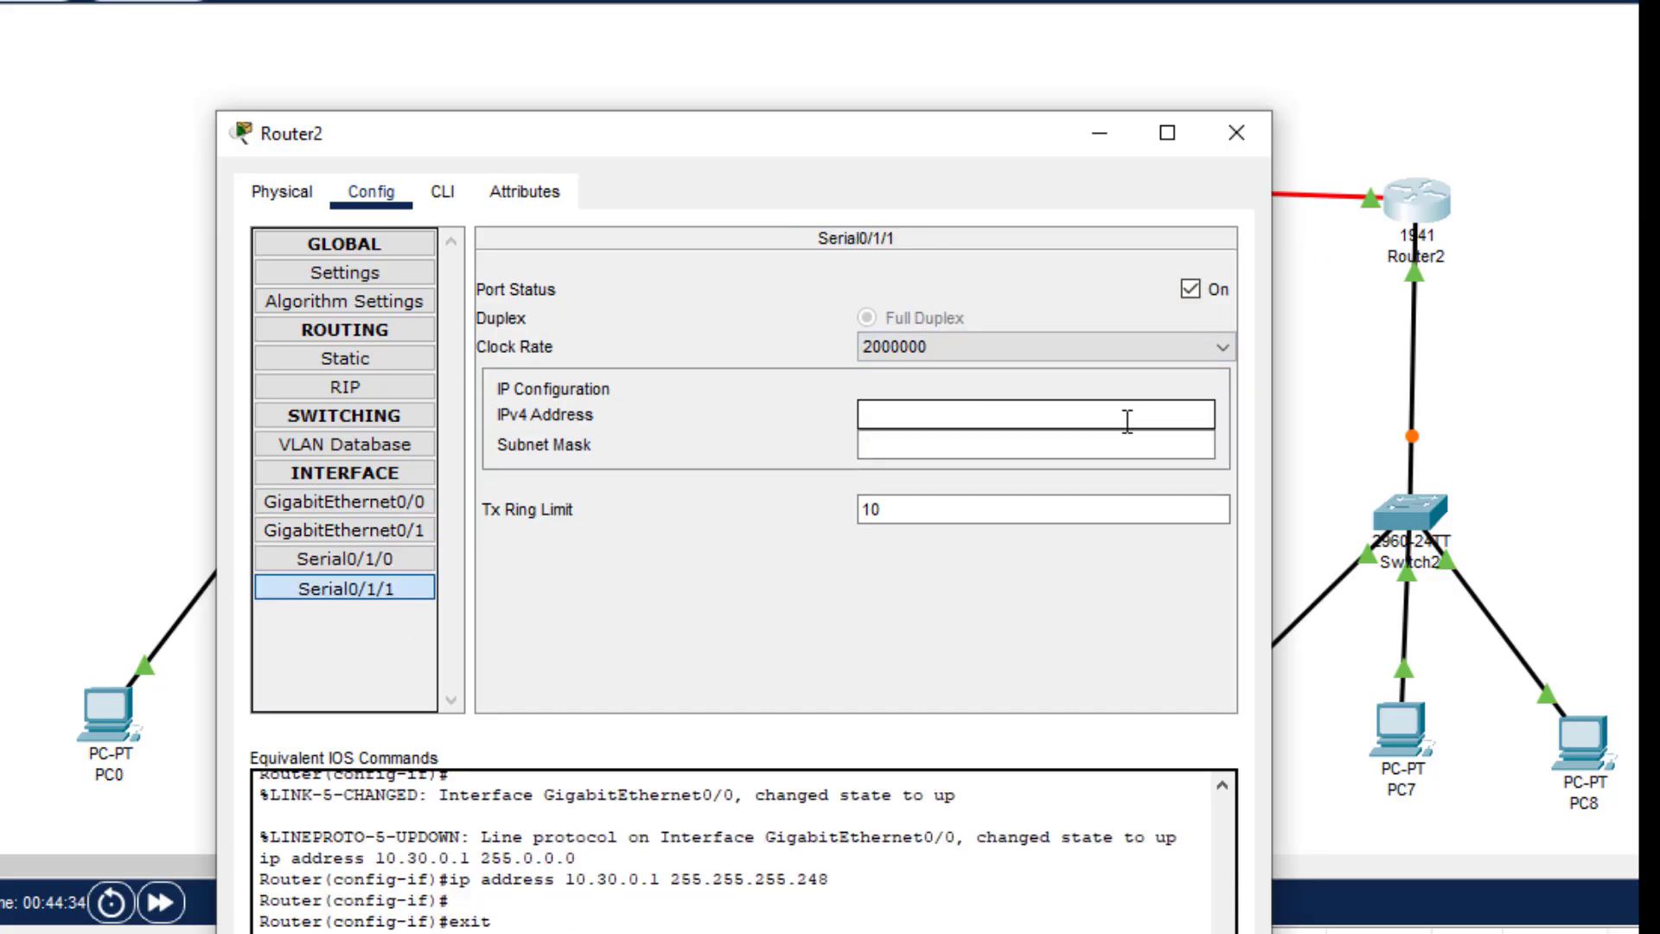
type("192.168.1.")
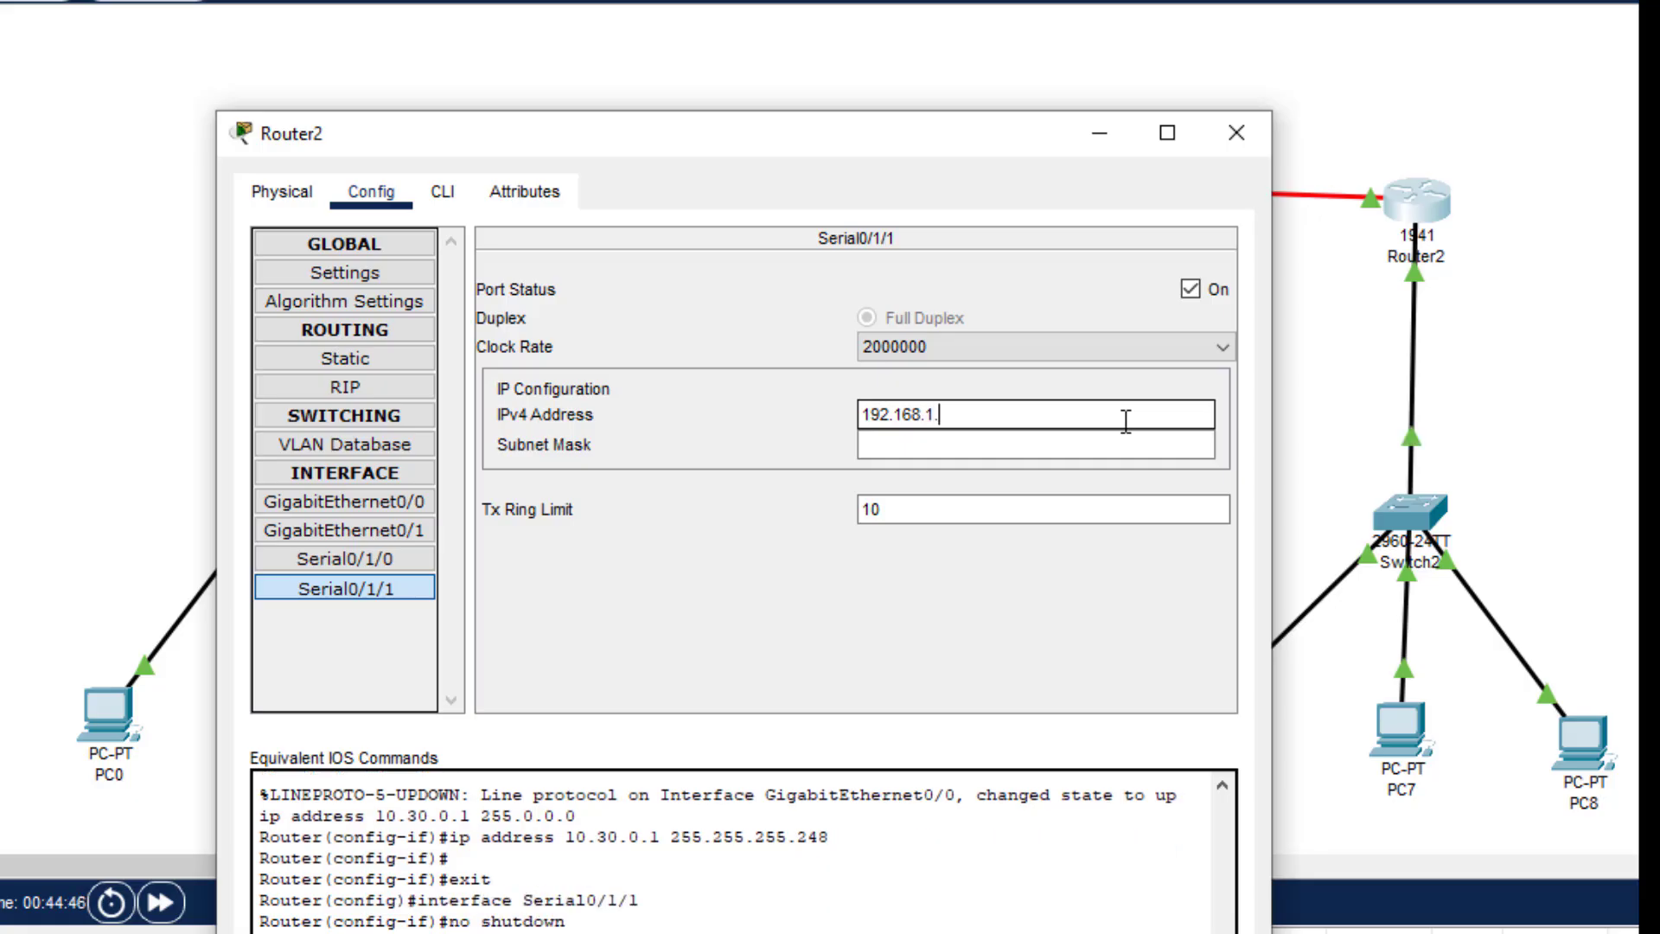
type("2")
left_click(1047, 449)
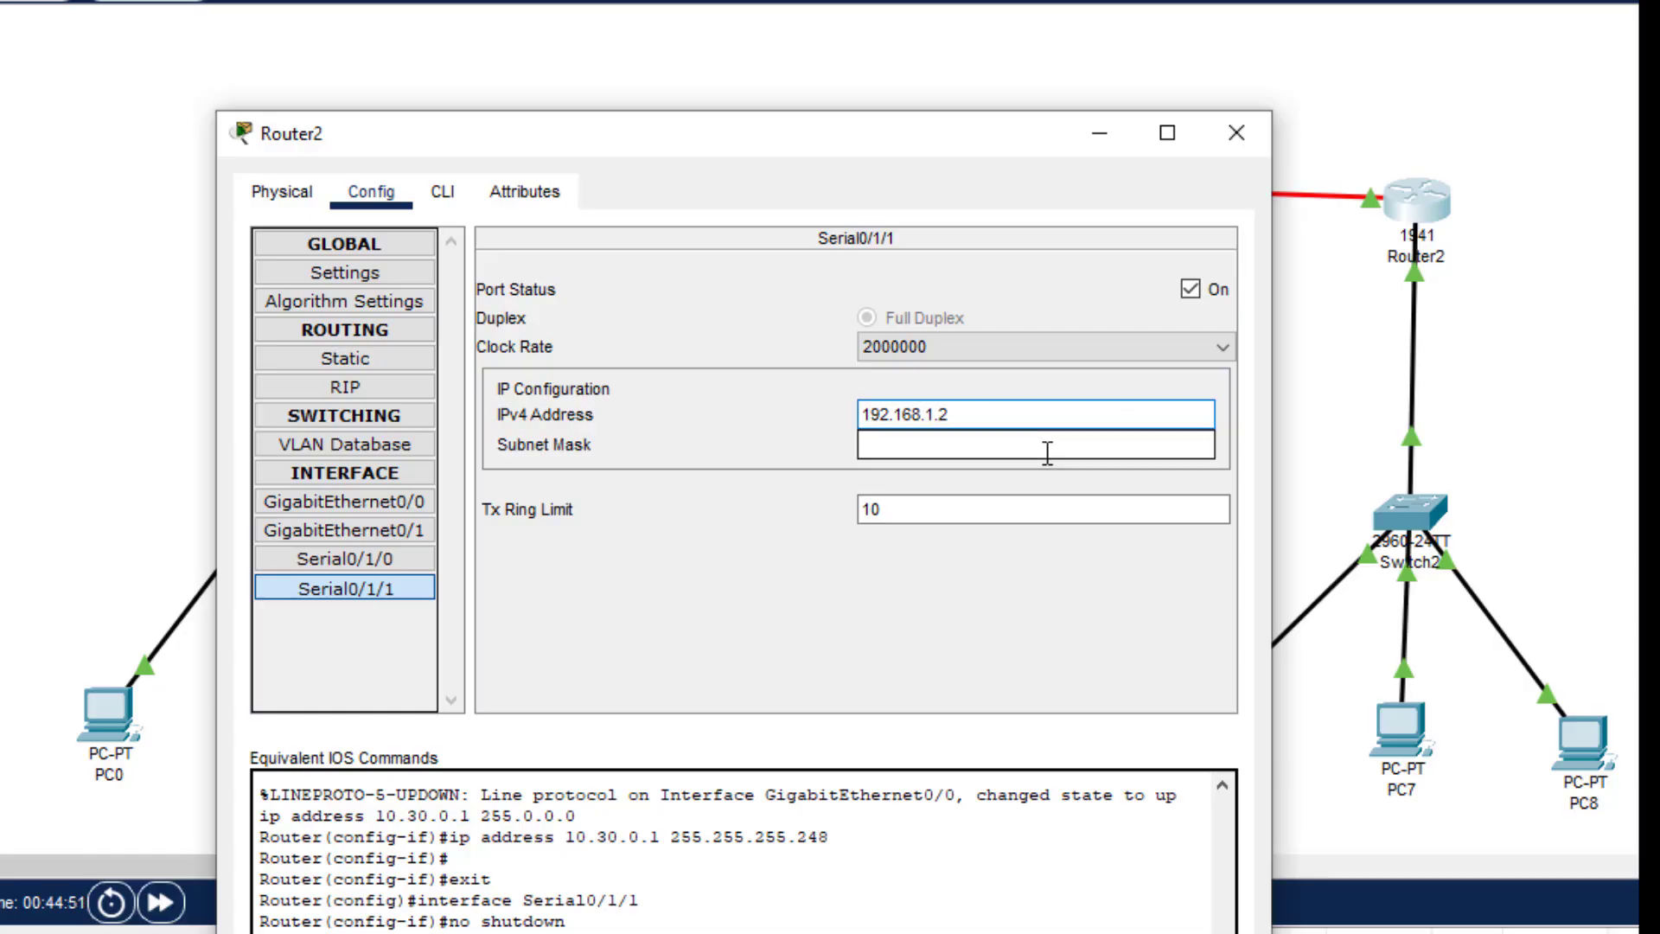
type("255.255.255.252")
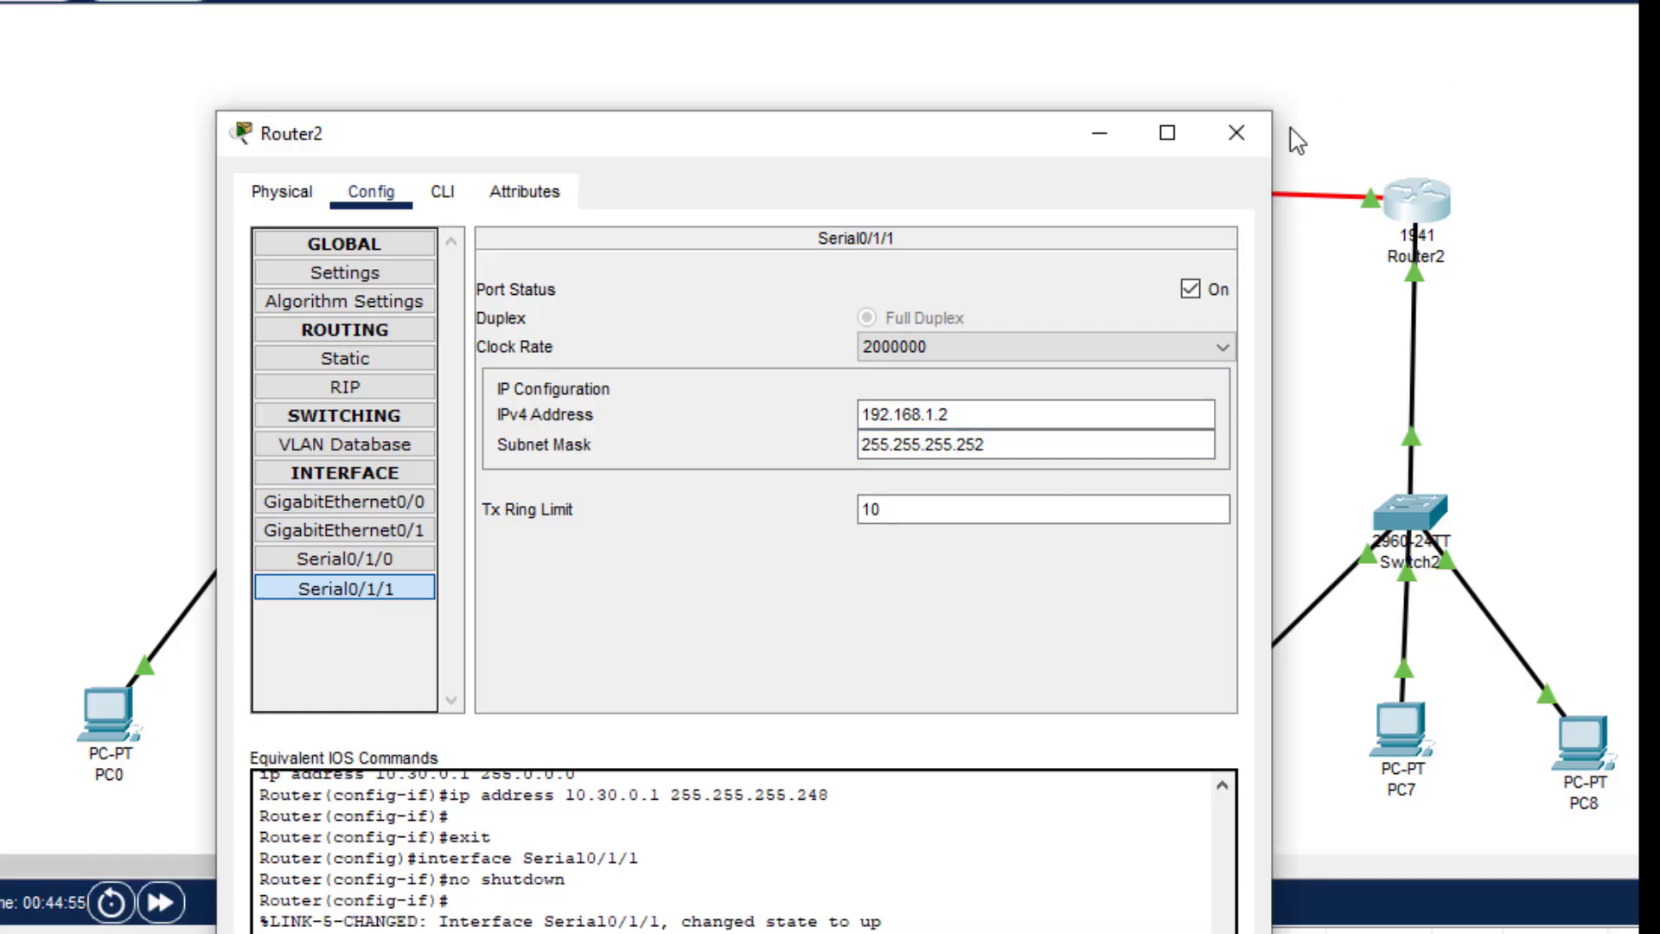
left_click(1236, 132)
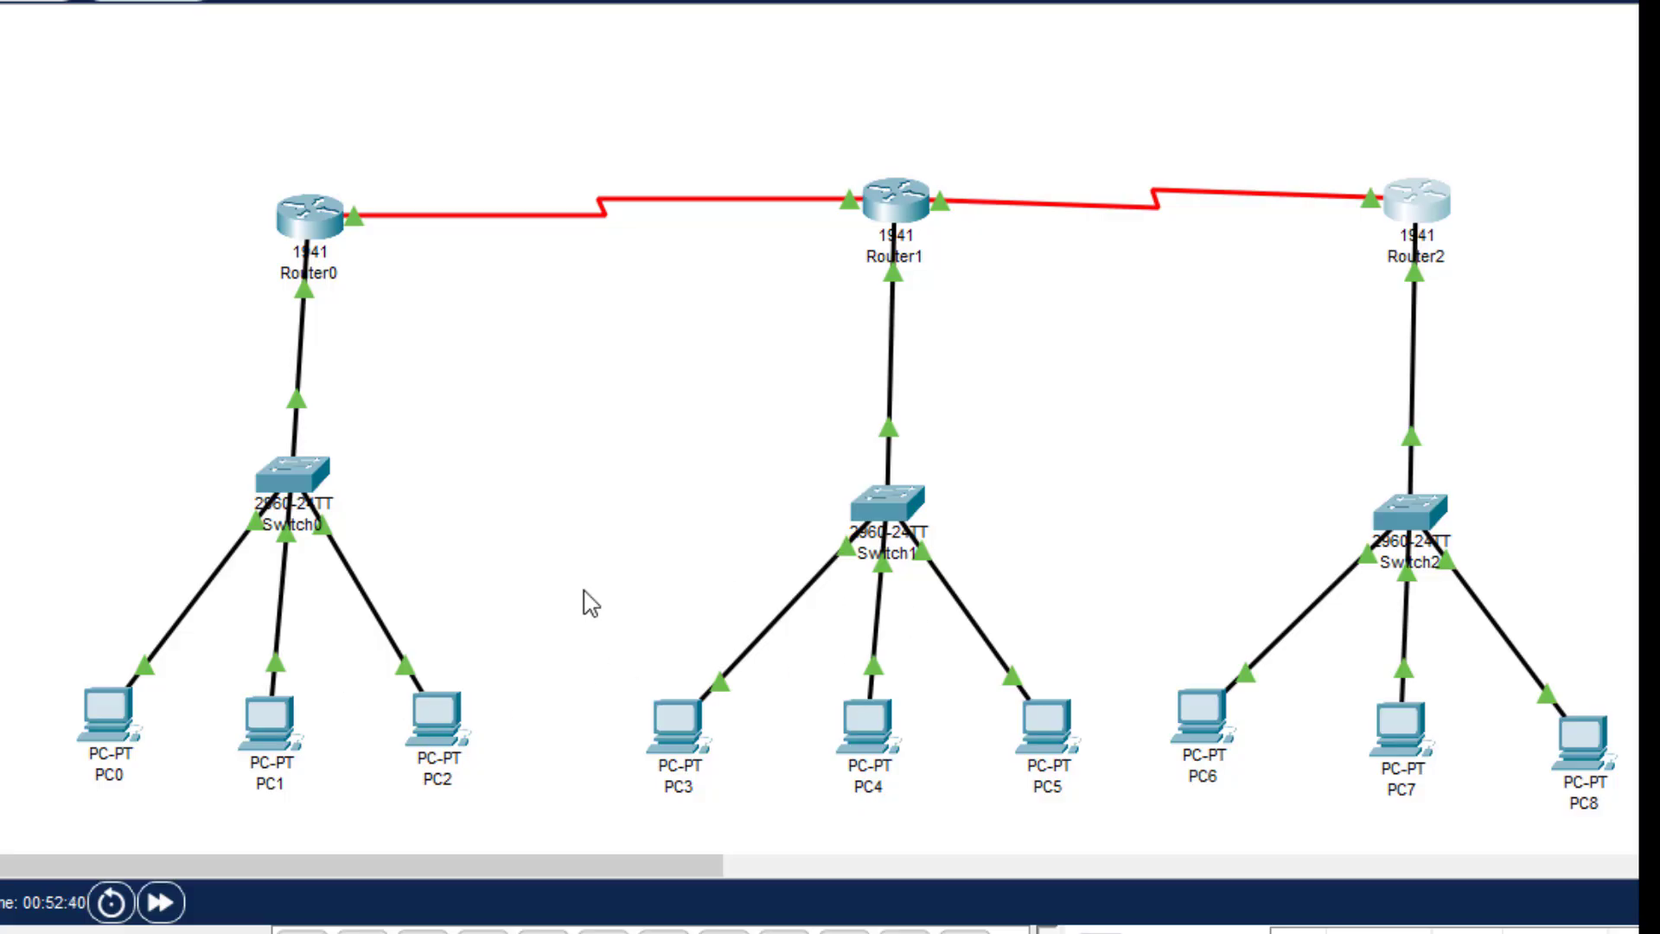
Test connectivity from PC0's command prompt by pinging PC8 at 10.30.0.4, and minimize PC0's window.
left_click(108, 718)
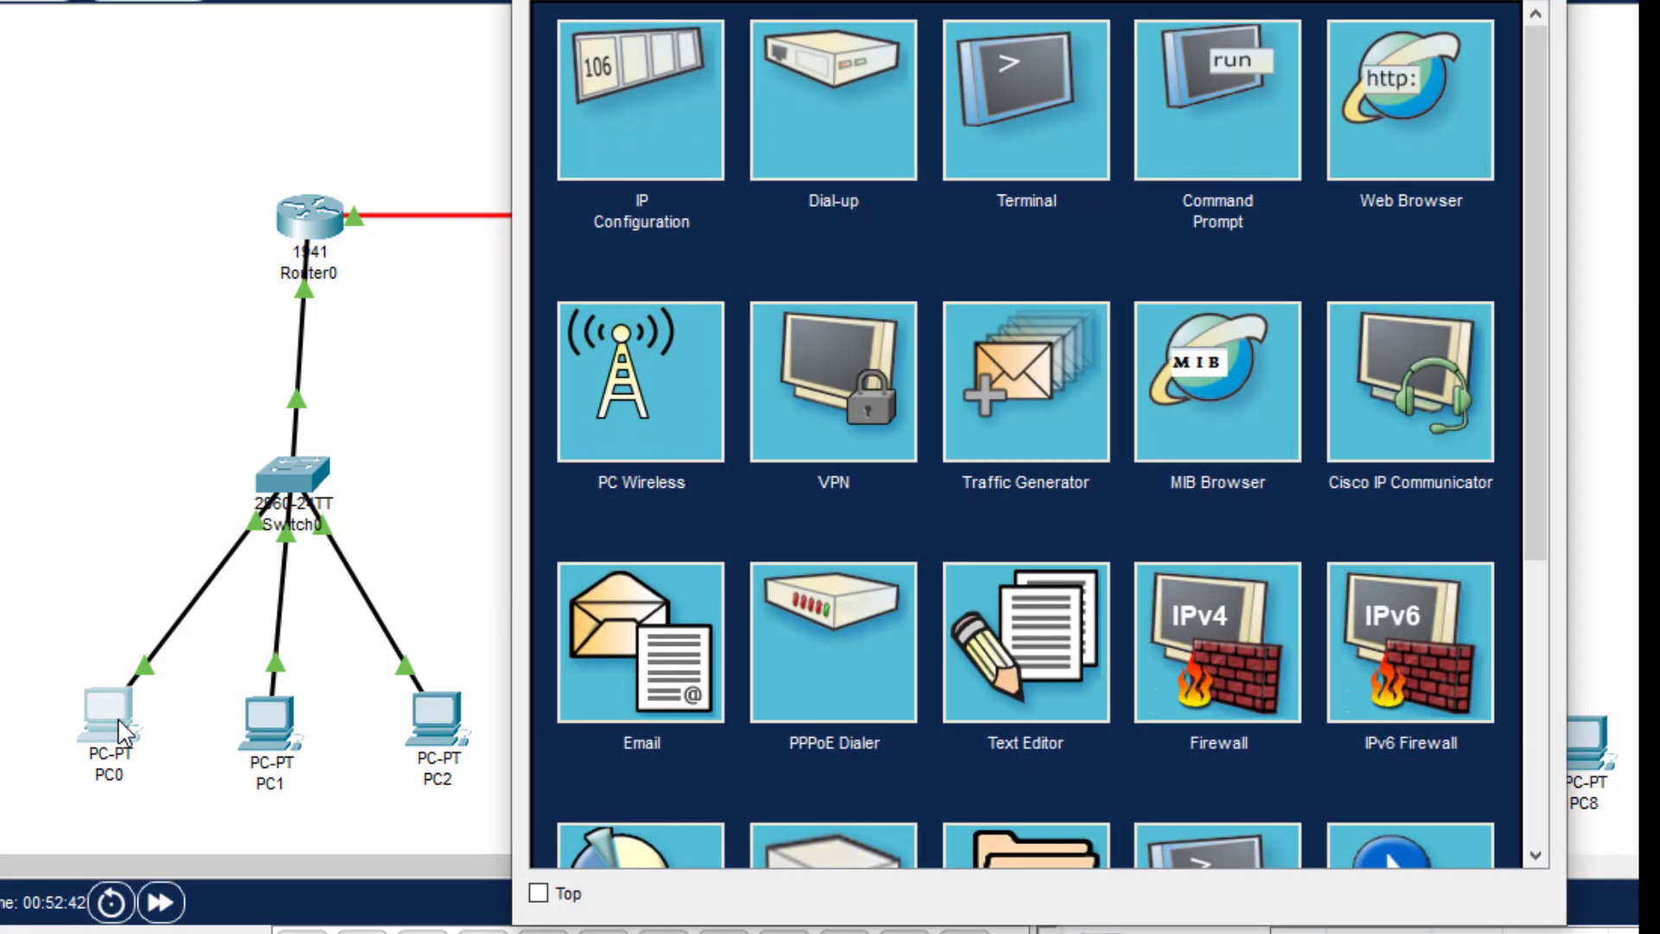
key("alt+F4")
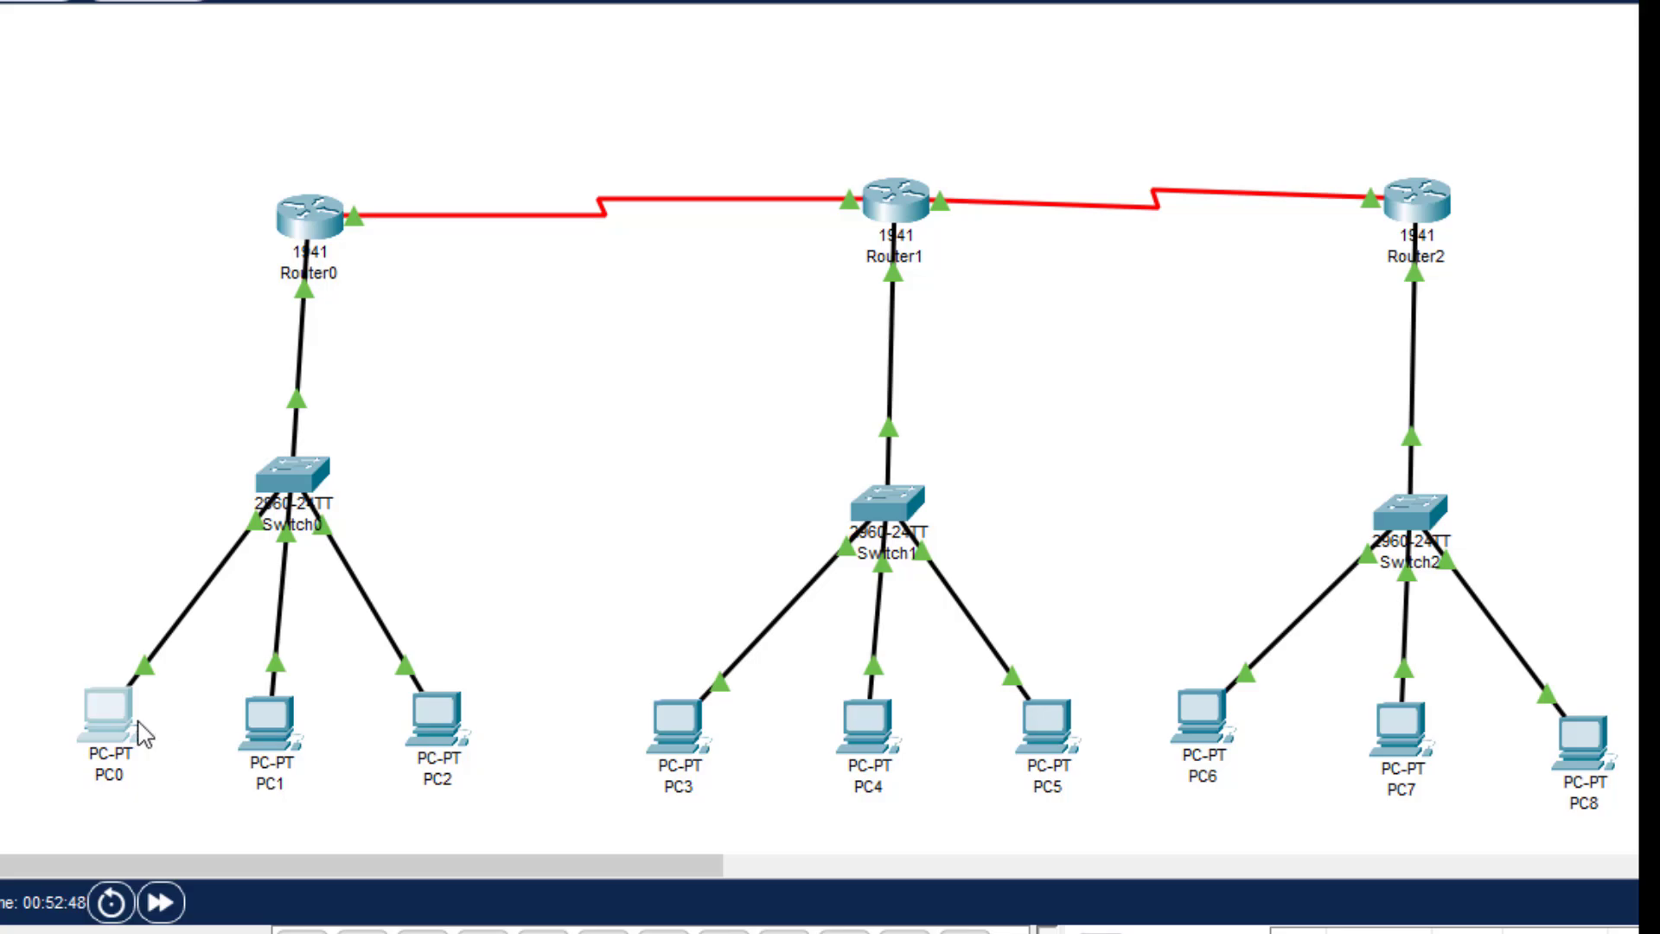
left_click(100, 731)
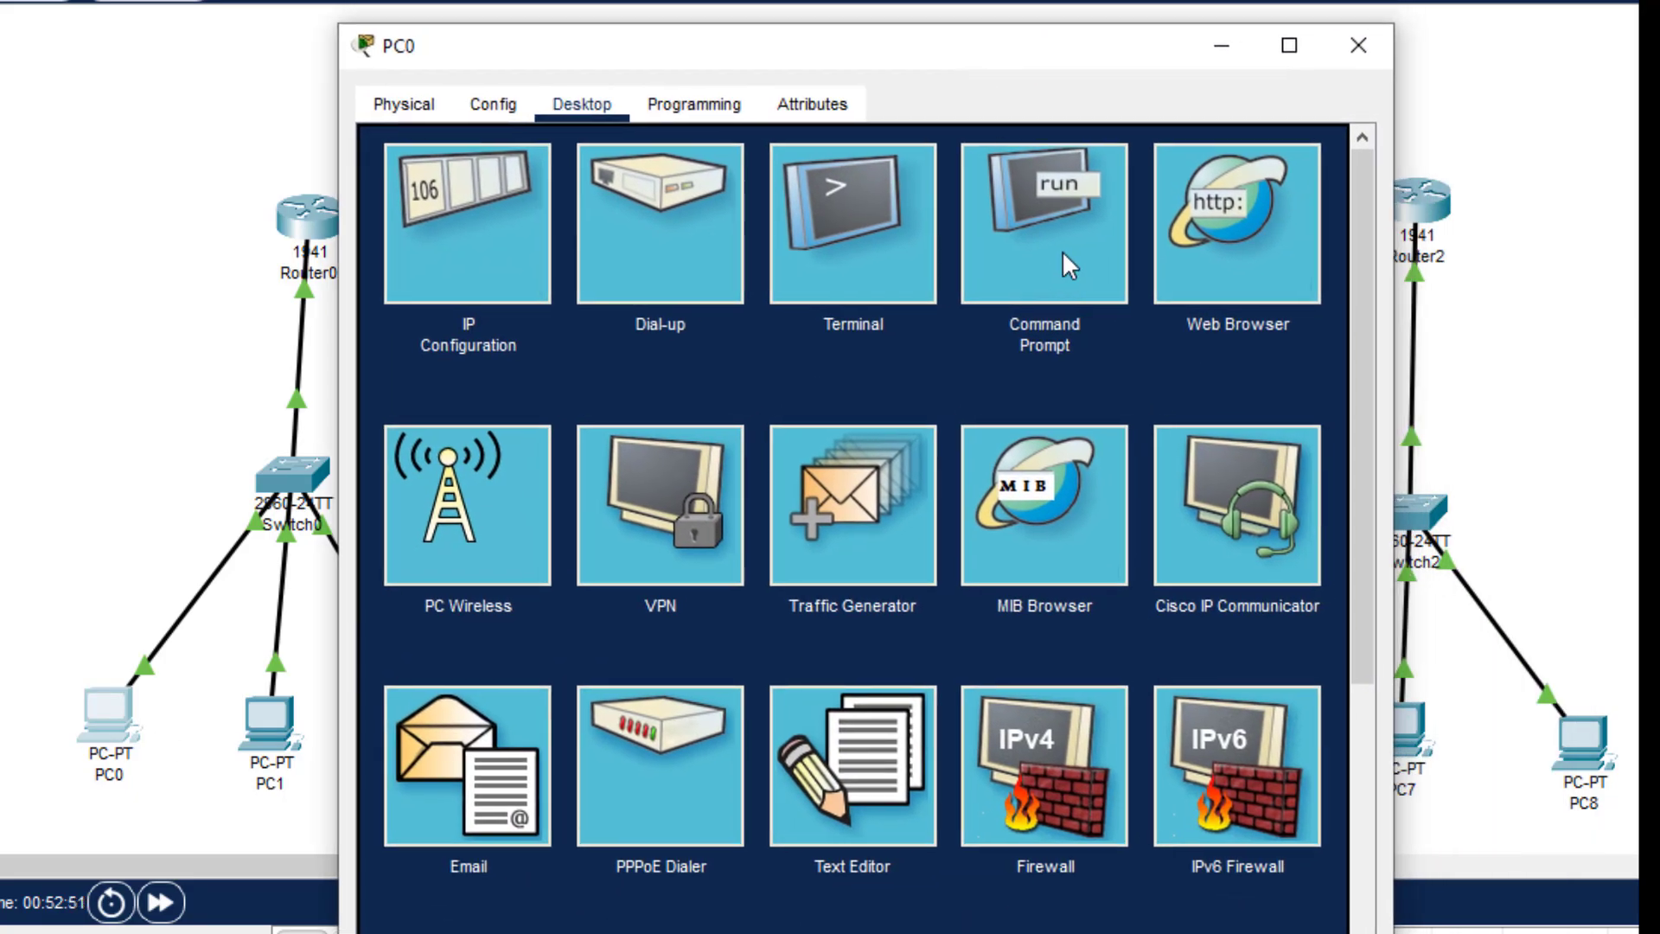
left_click(1063, 253)
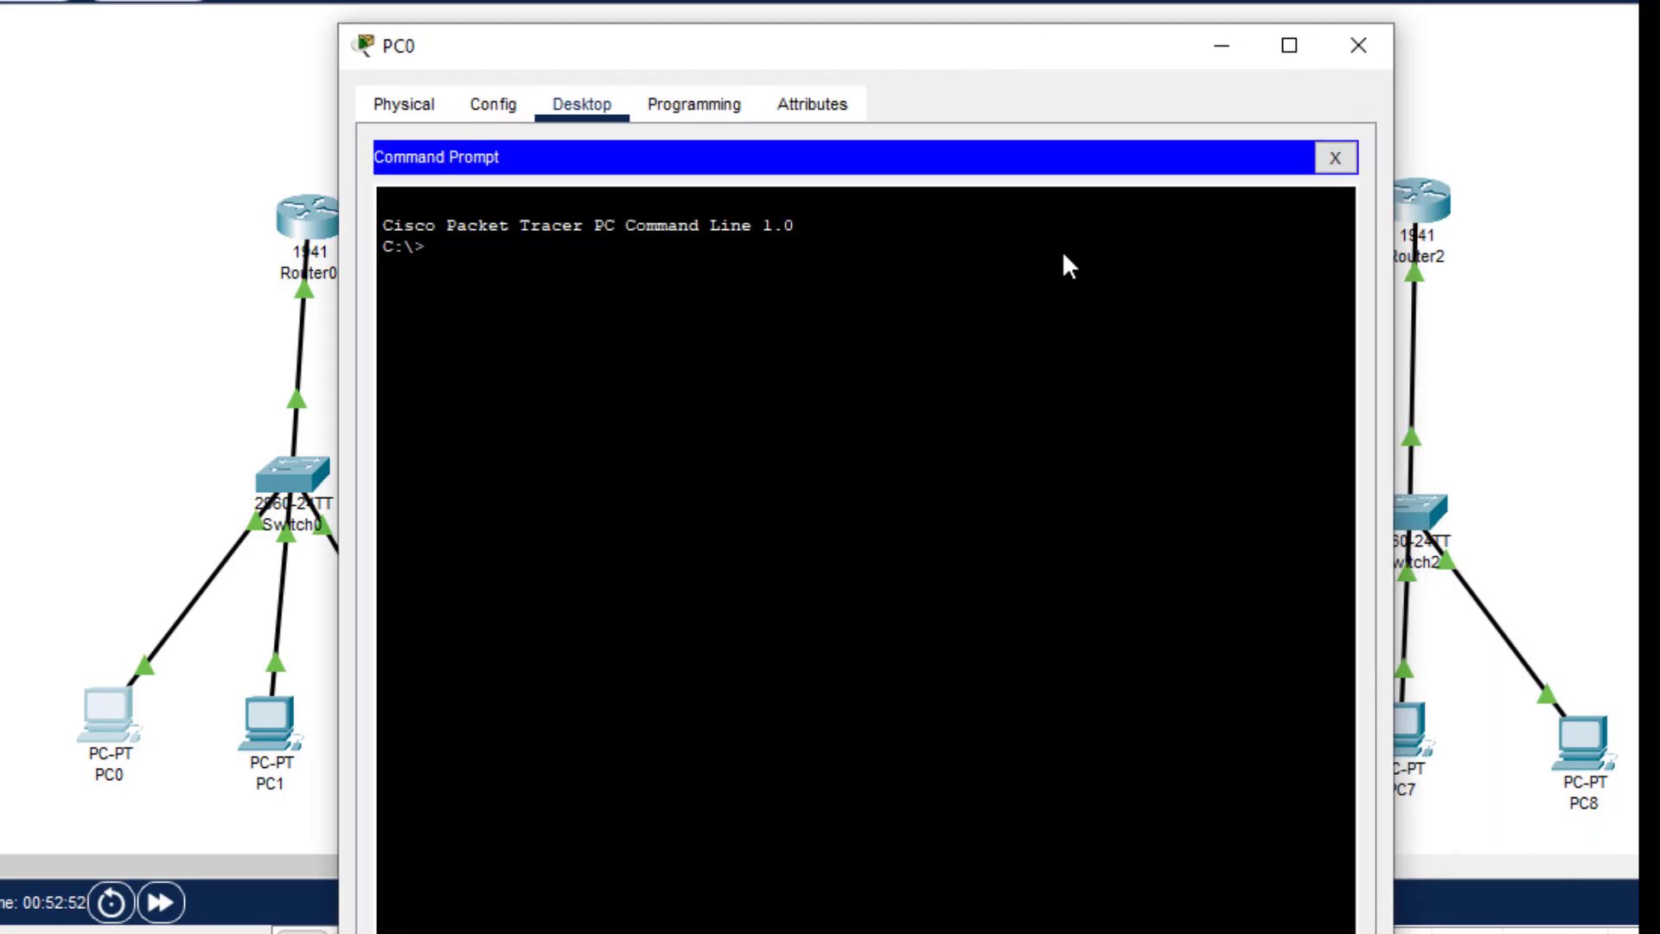
left_click_drag(1034, 63, 972, 131)
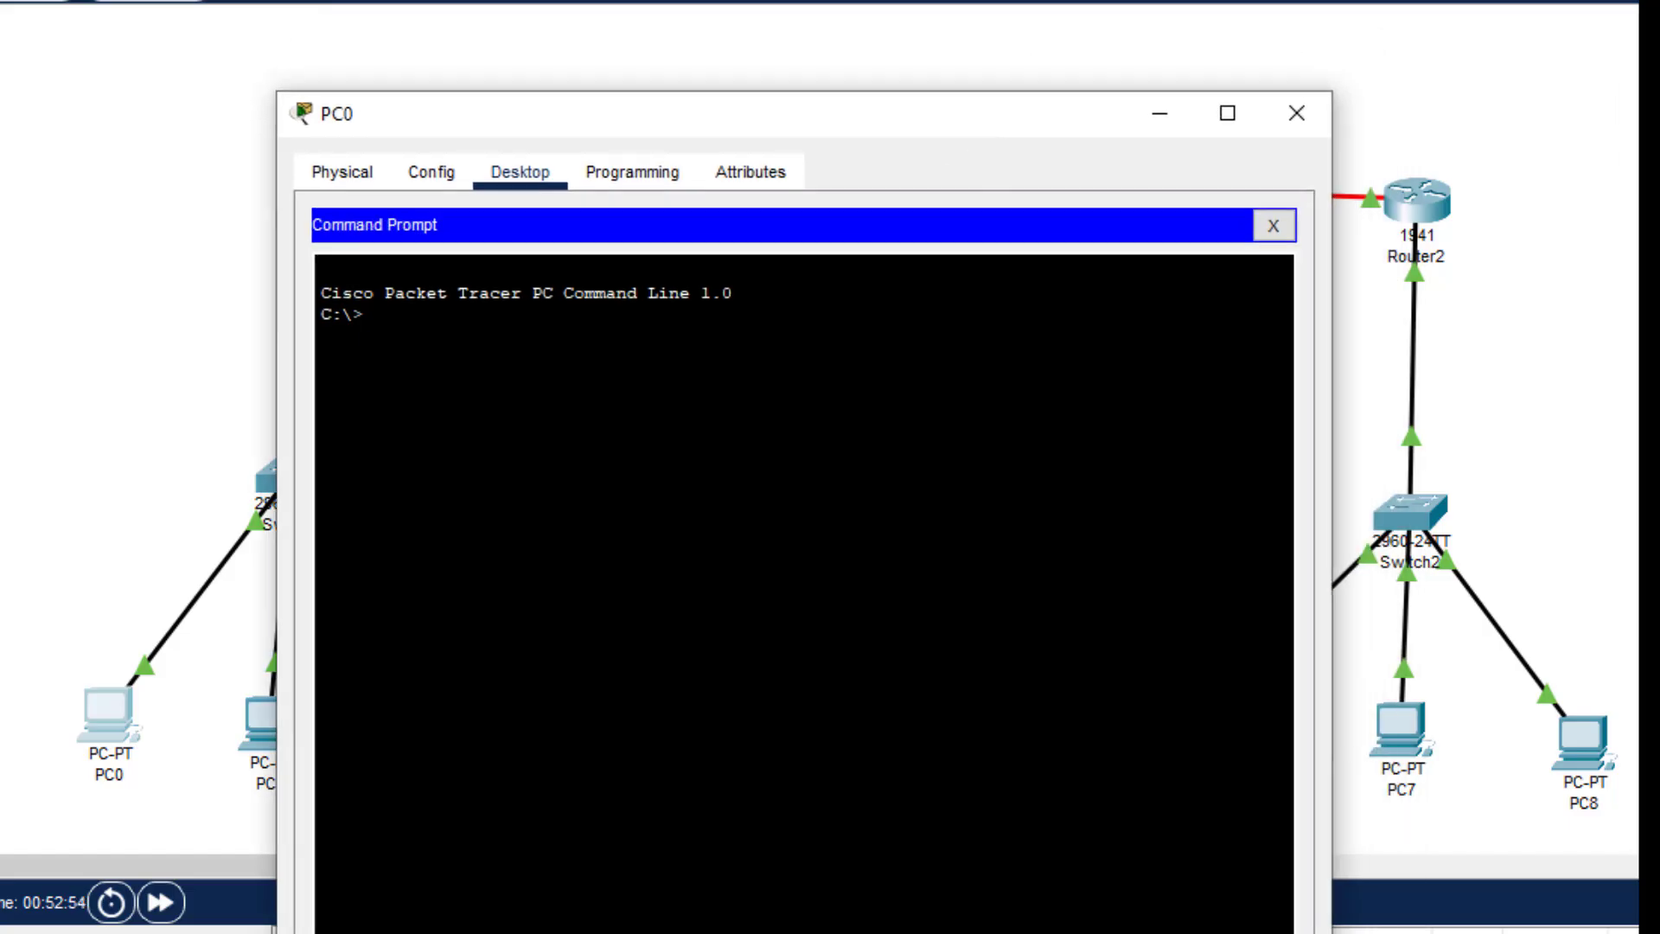
type("ping 10.30.0.4")
key("Return")
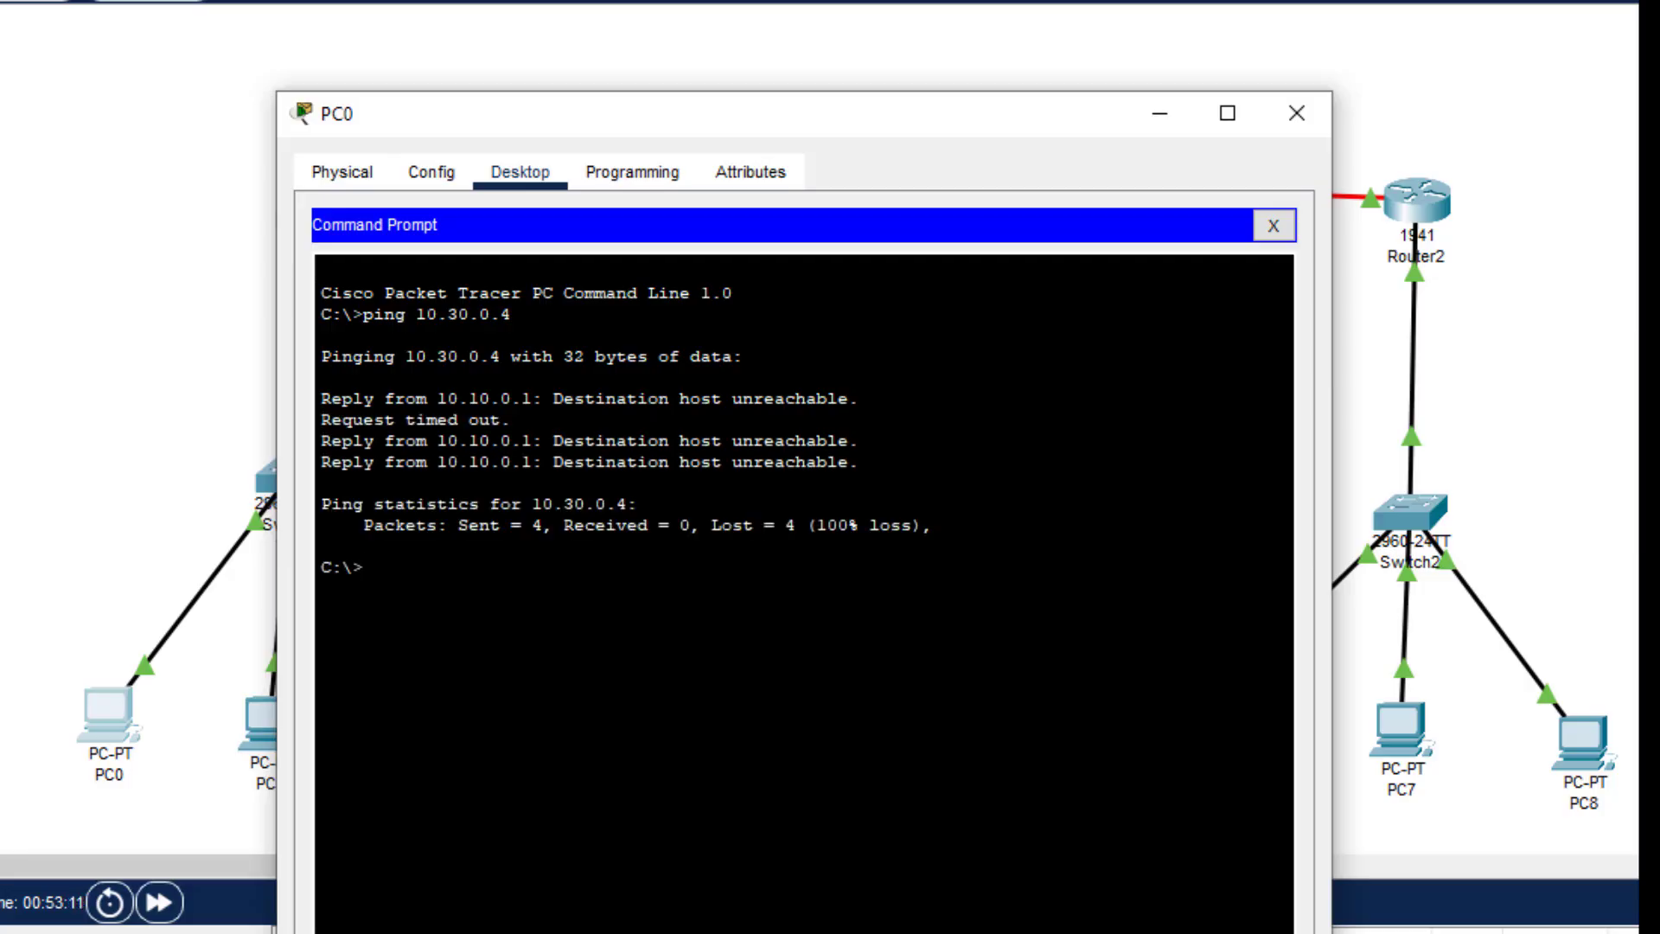
left_click(1160, 113)
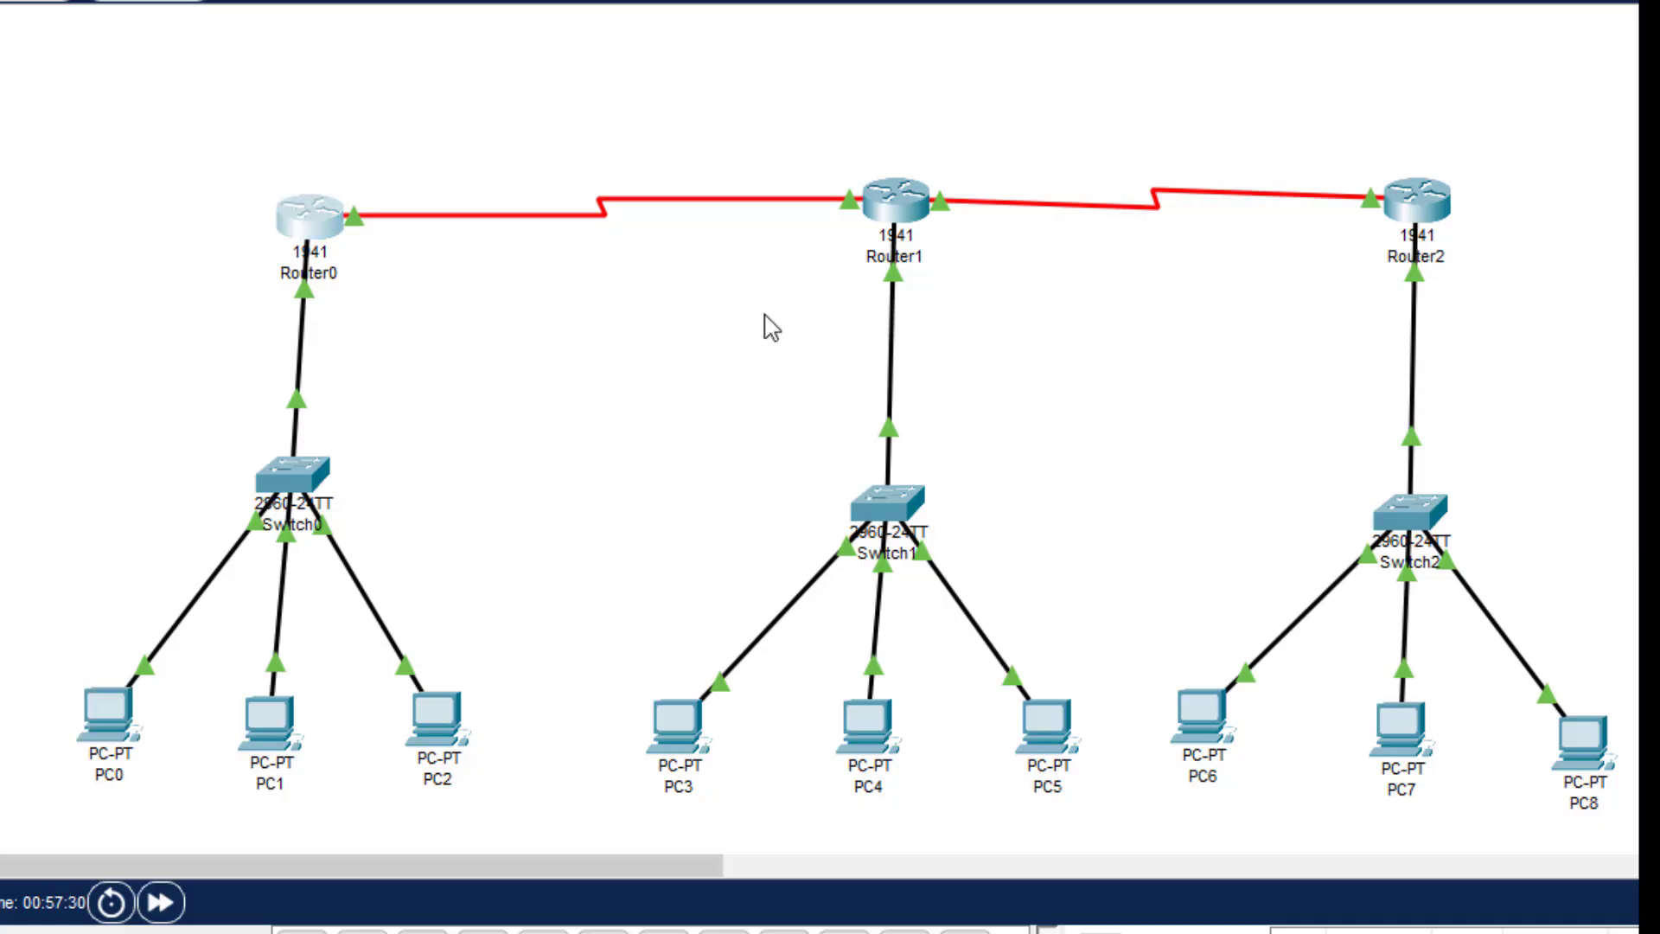
Open Router0's command line, enable privileged mode and enter global configuration mode with configure terminal.
left_click(313, 223)
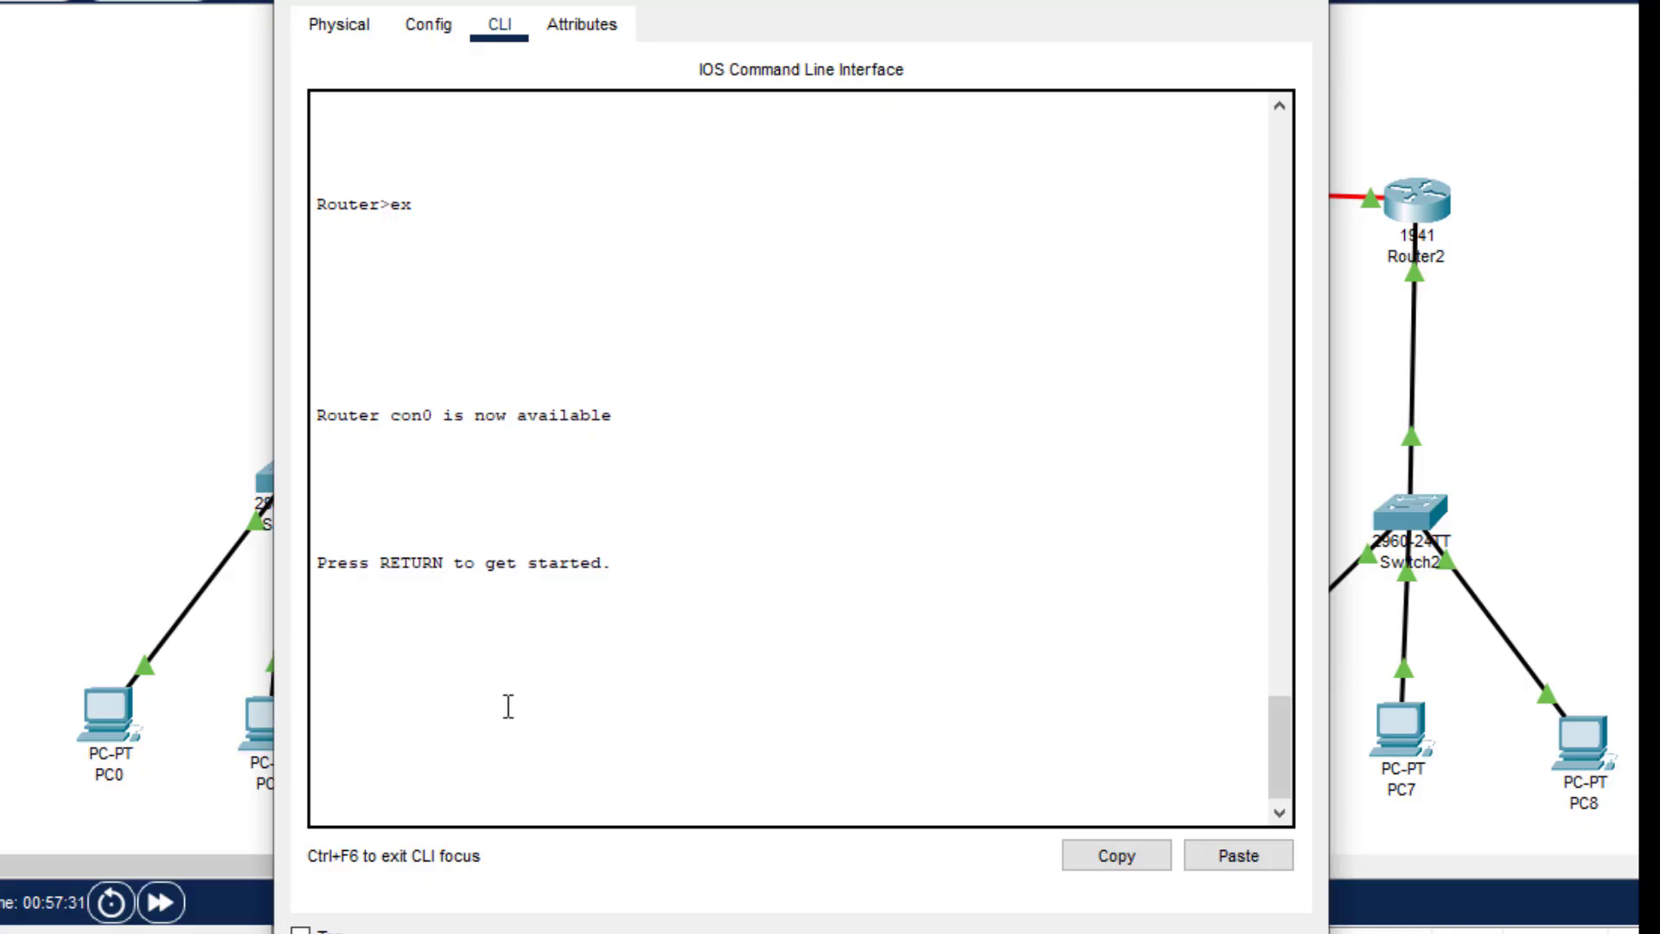
key("Return")
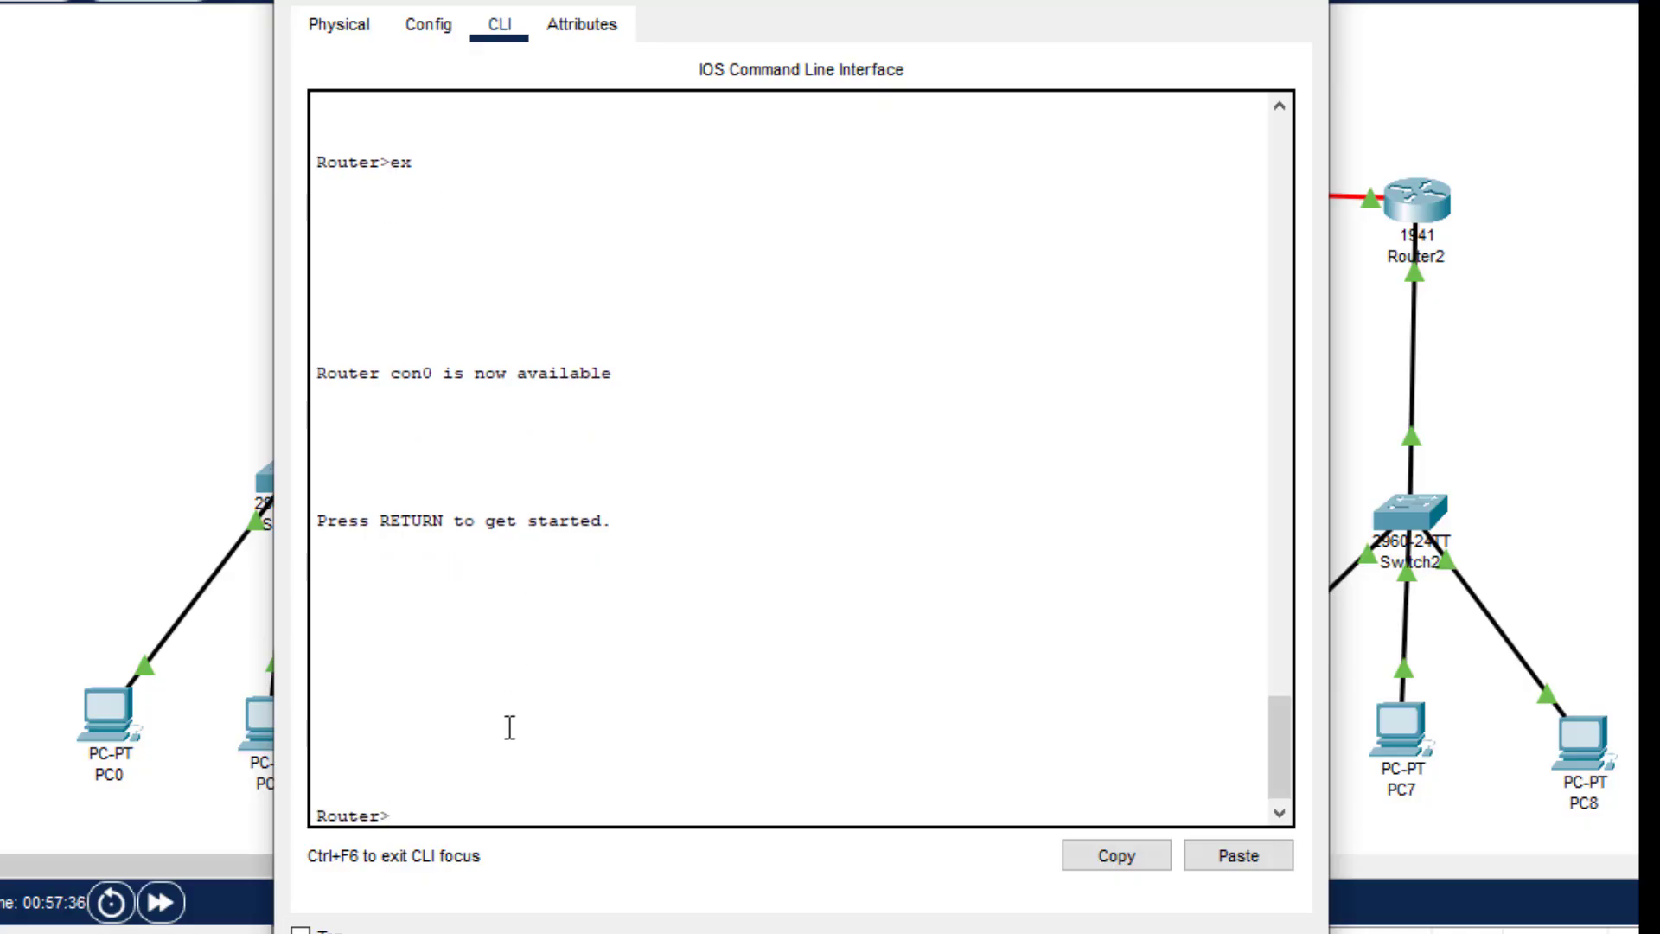
type("e")
type("n")
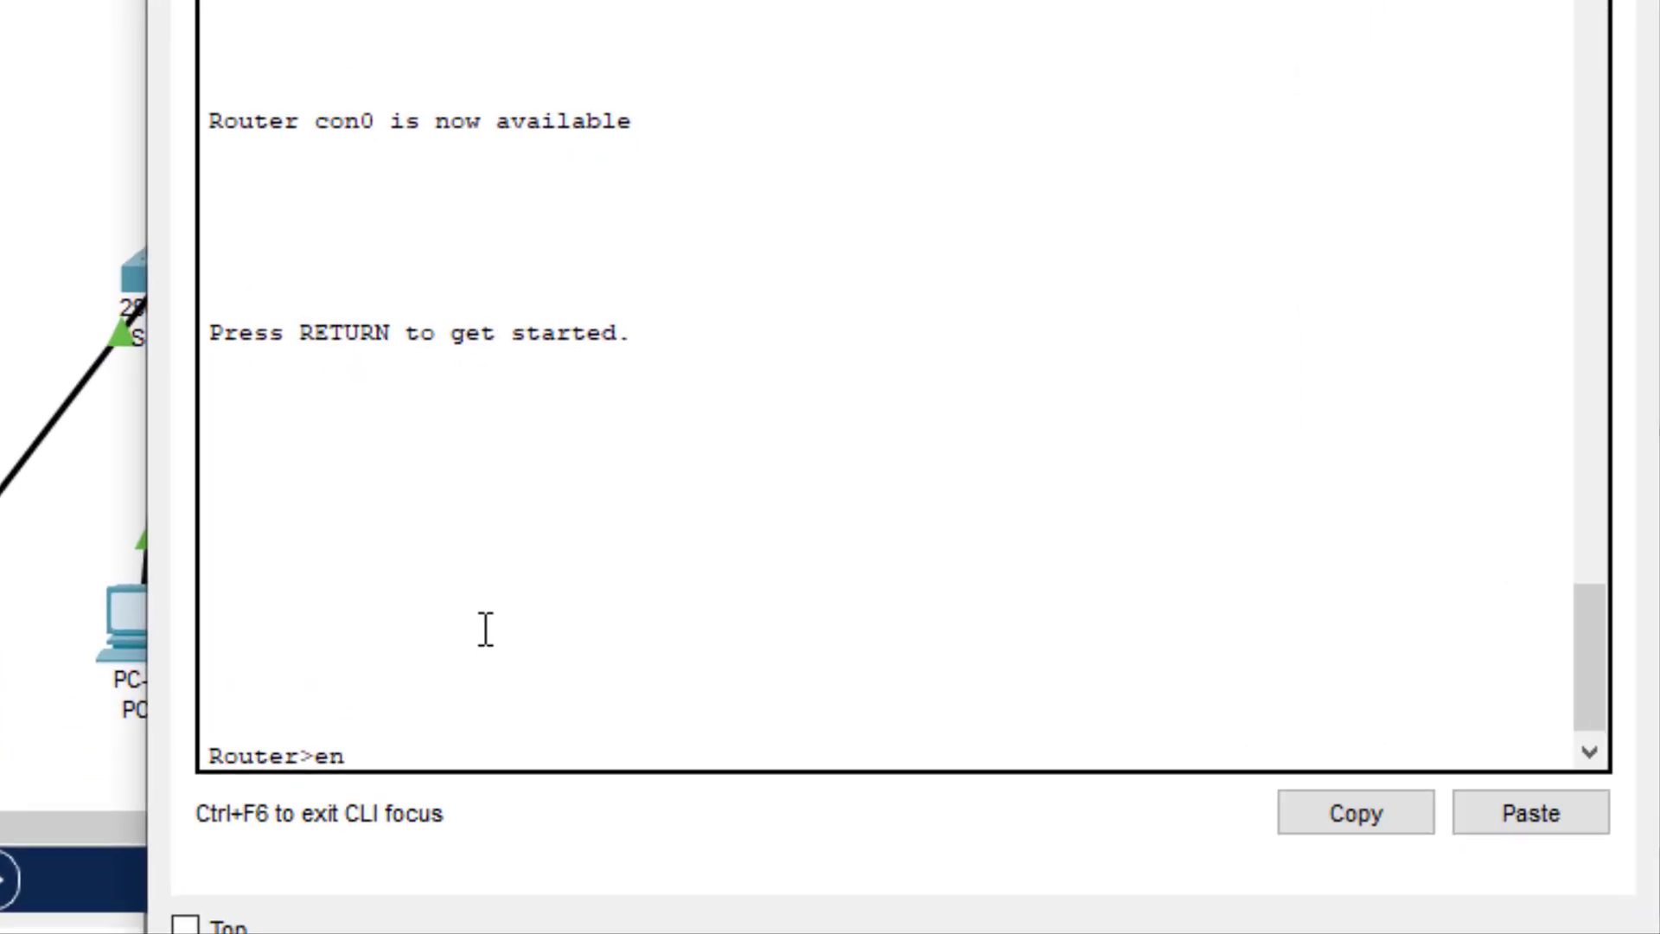
key("Tab")
key("Return")
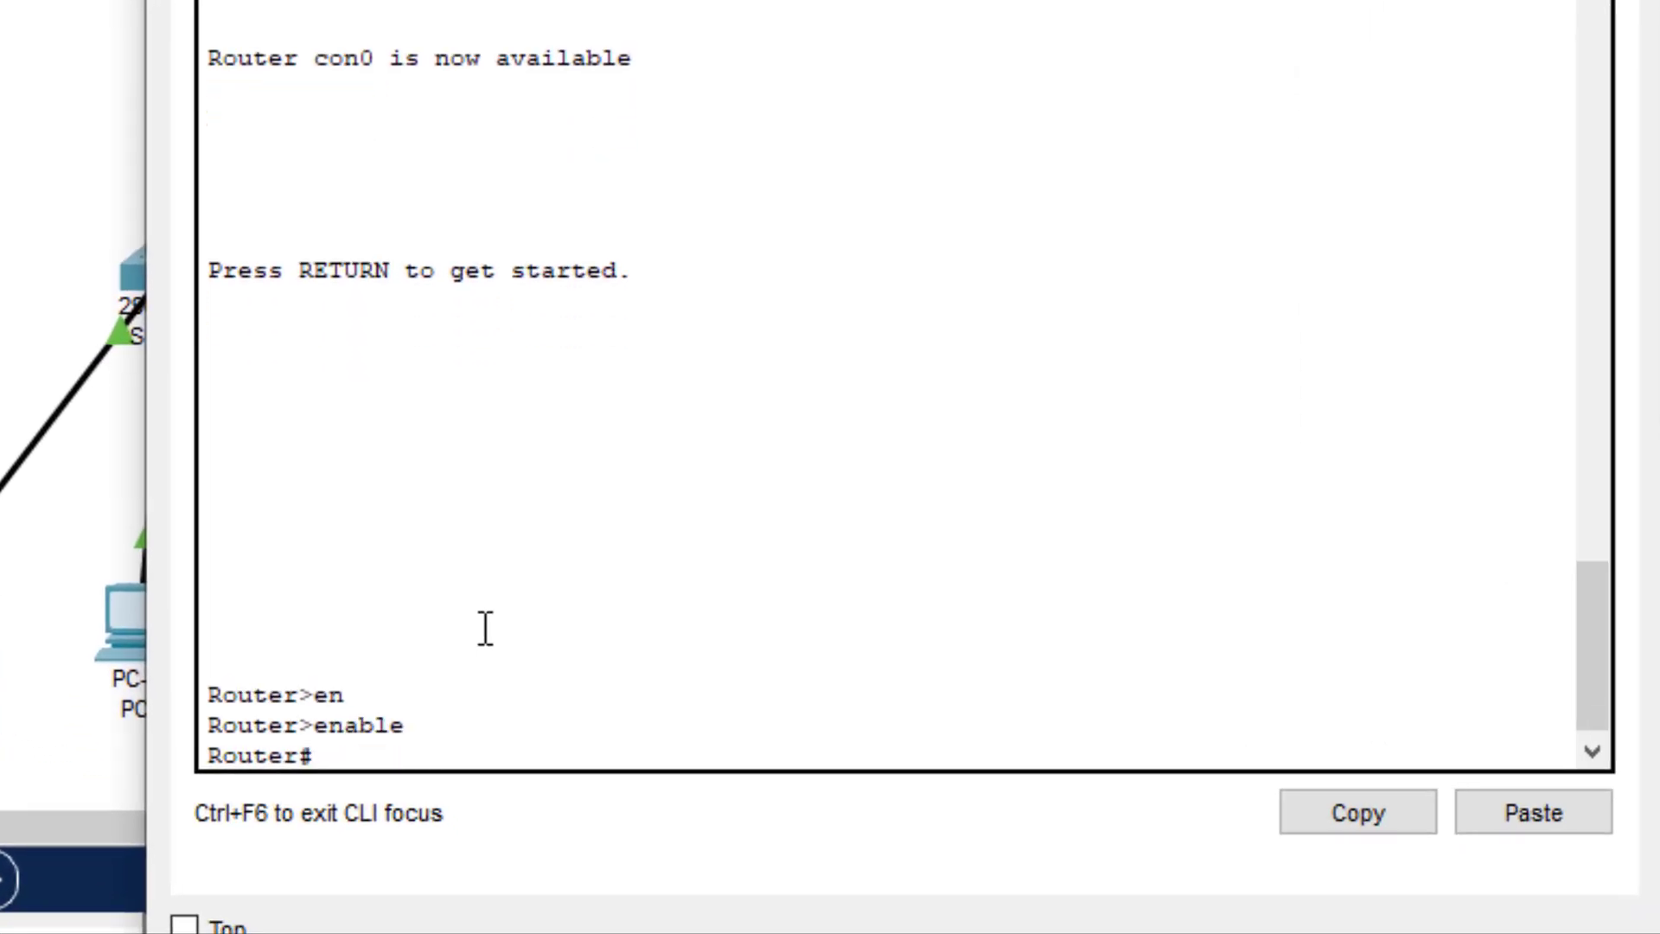
type("conf")
key("Tab")
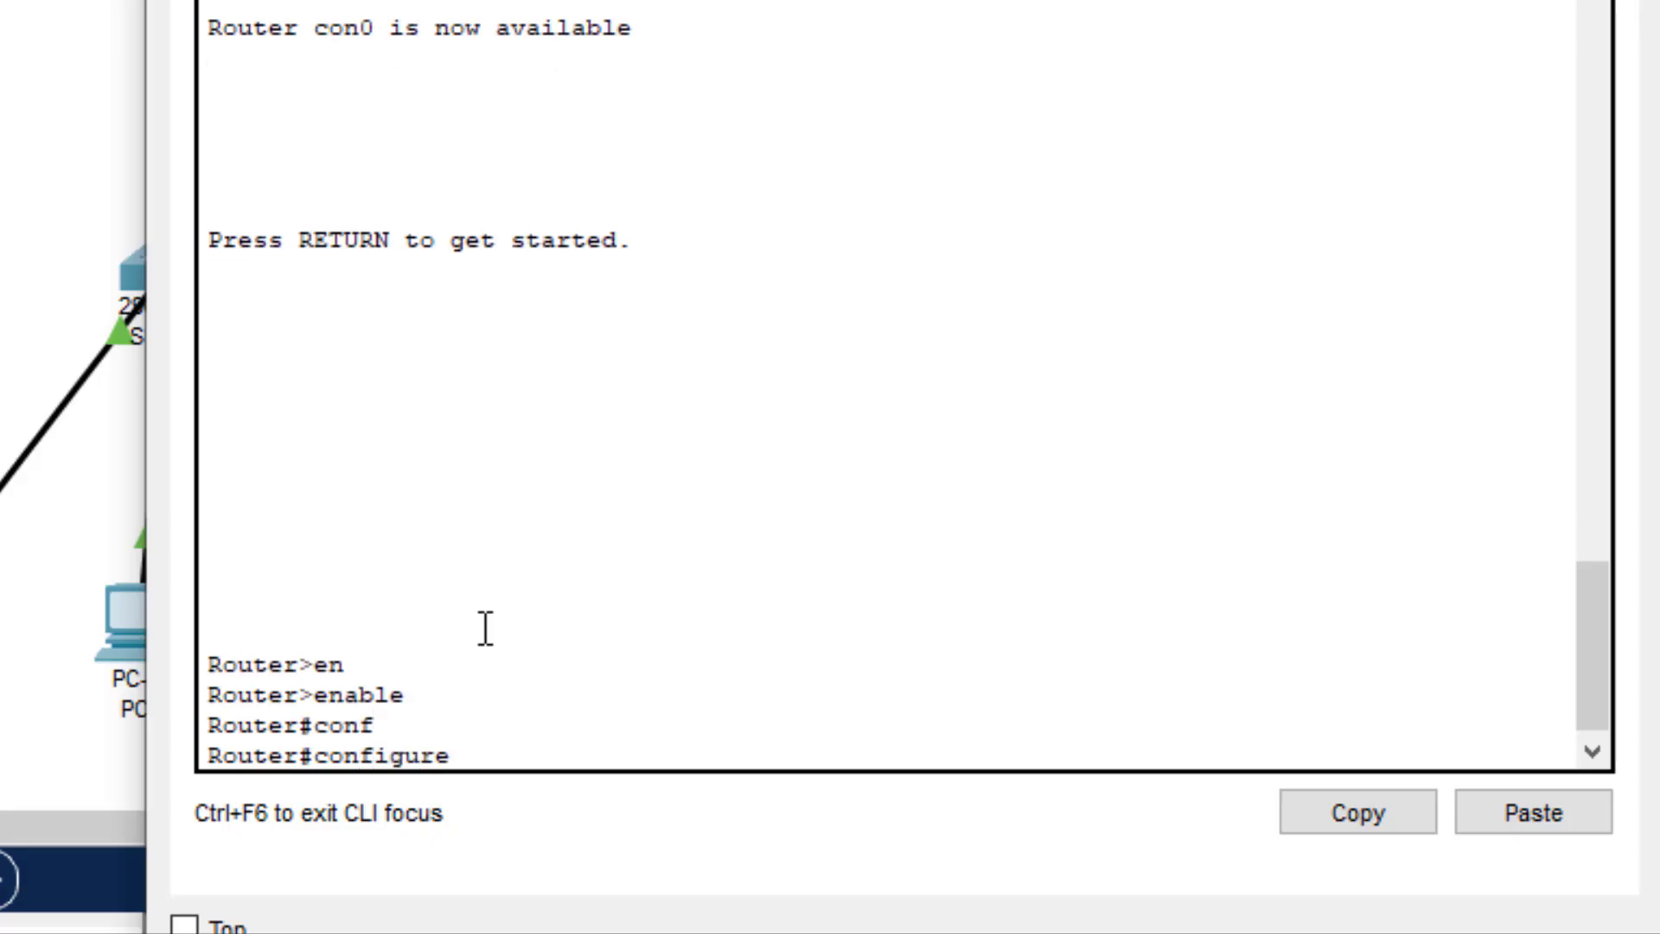
type("t")
key("Tab")
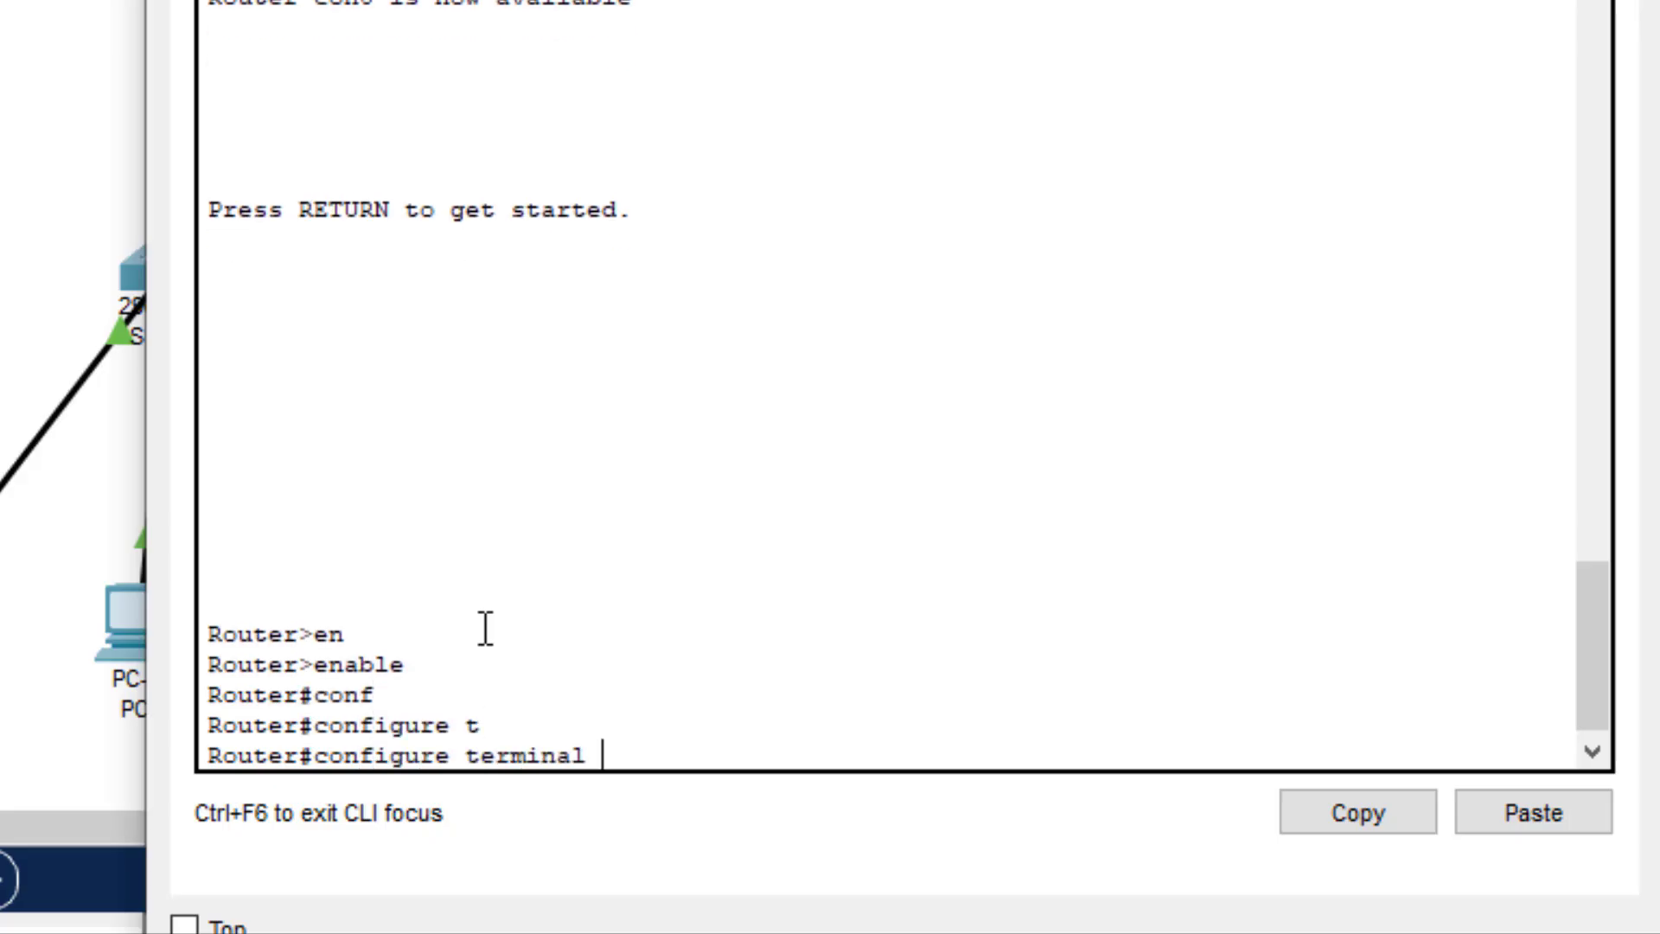
key("Return")
Enter RIP router configuration on Router0 with router rip and set it to version 2.
type("r(config)#r")
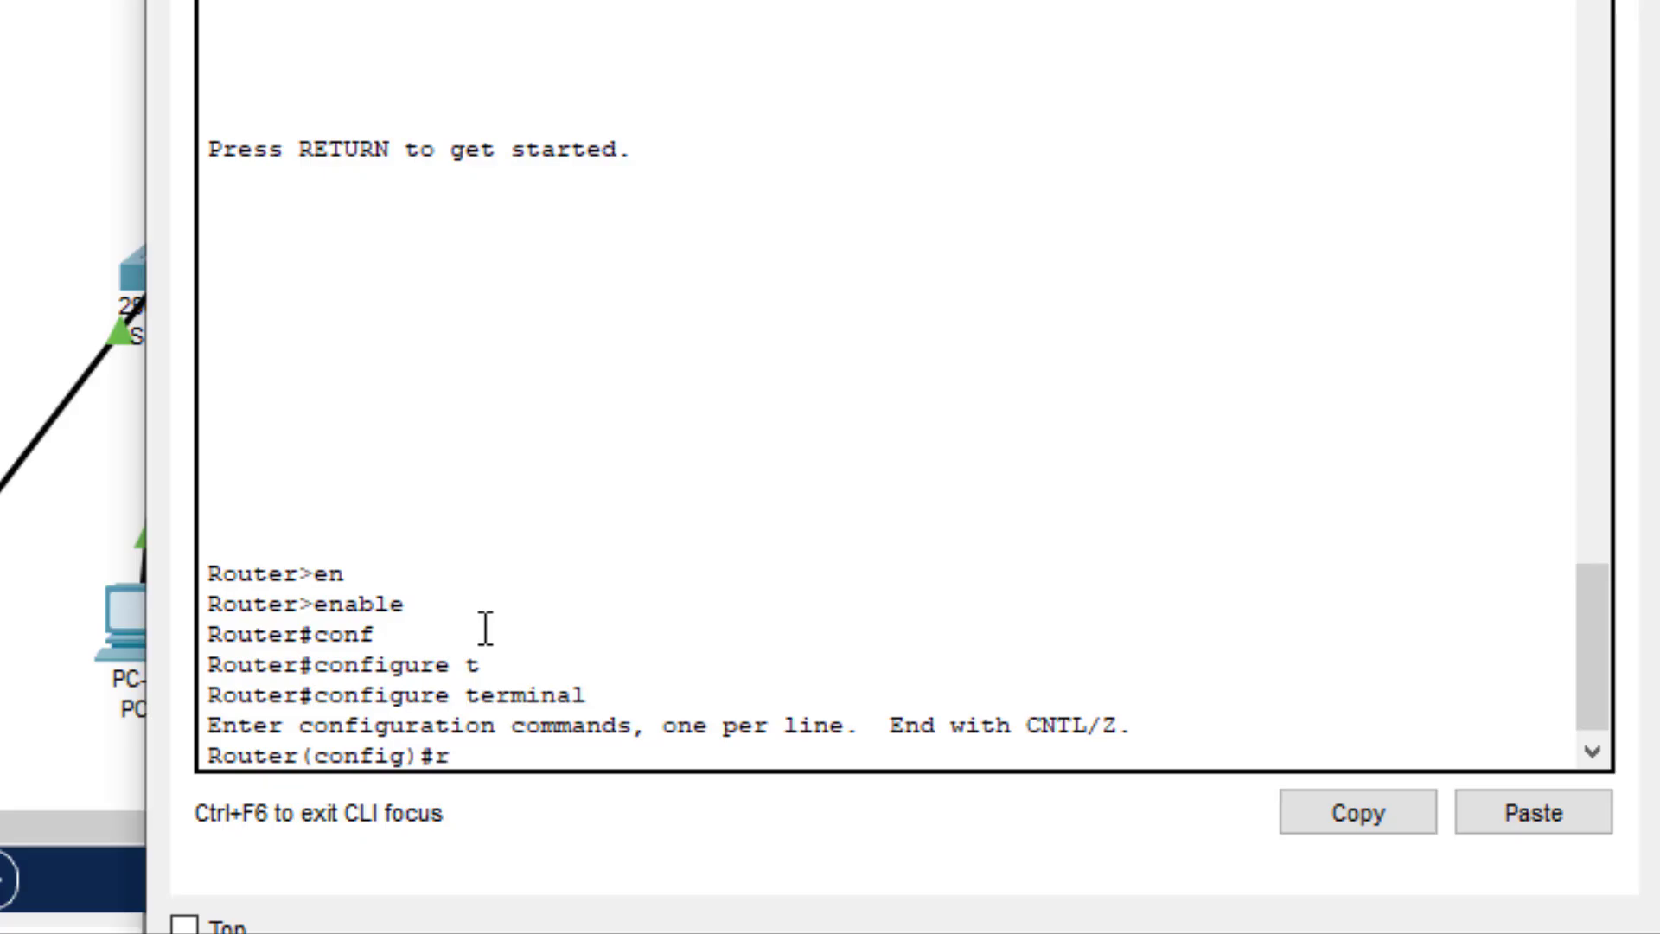
type("out")
key("Tab")
type("rip")
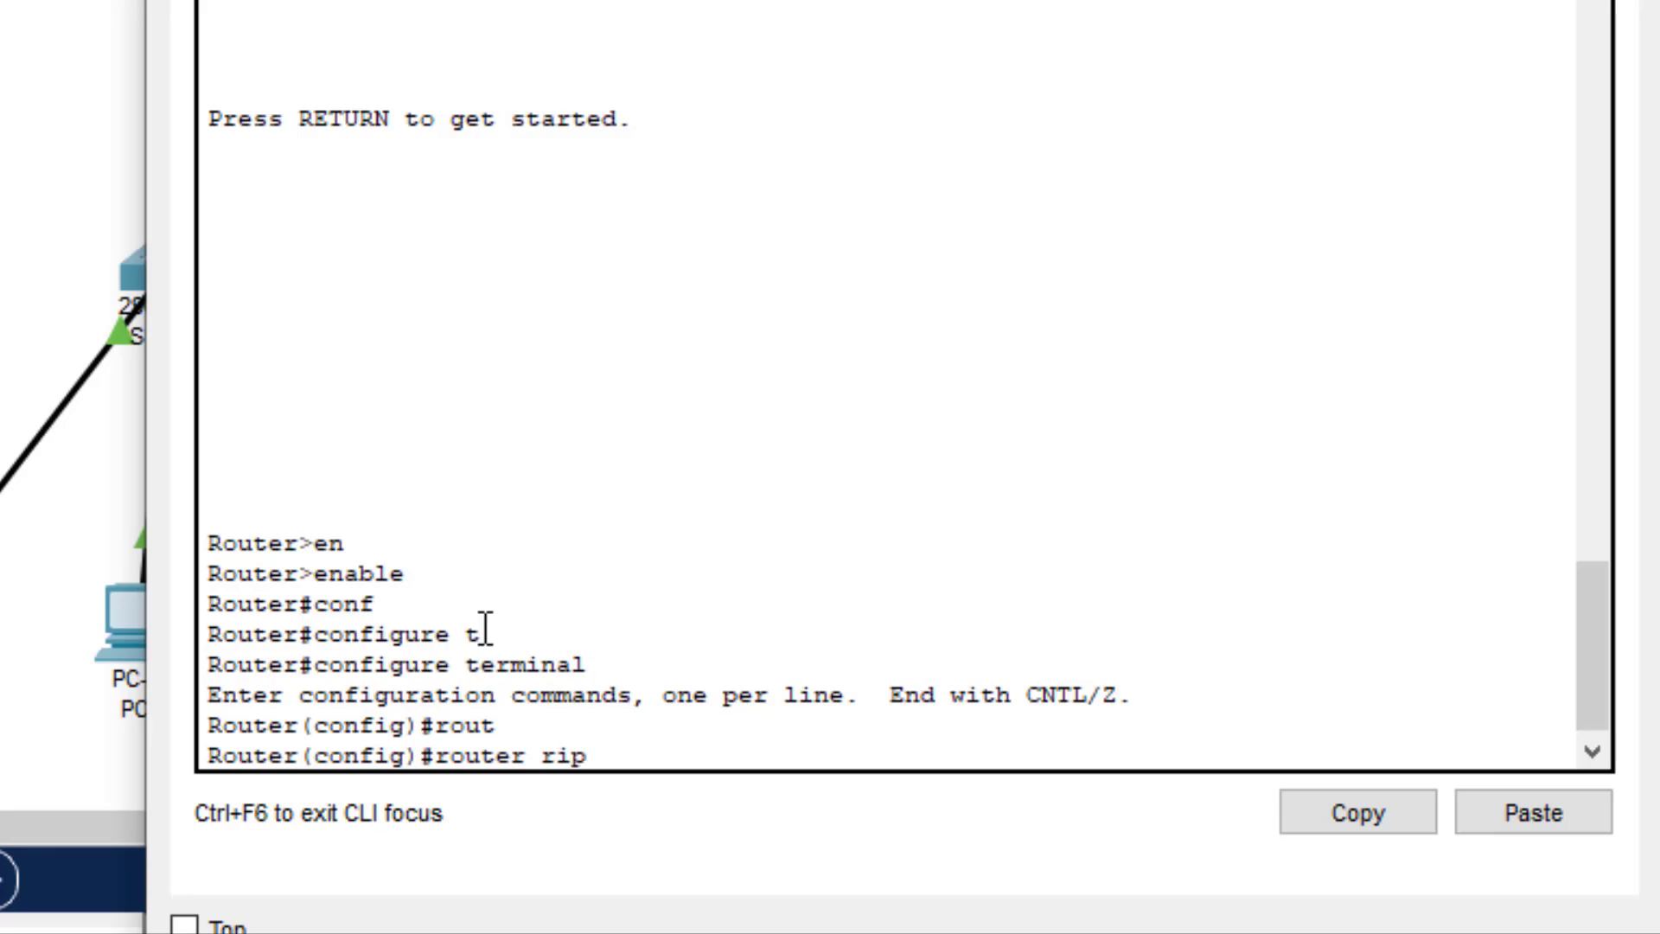
key("Return")
type("ver")
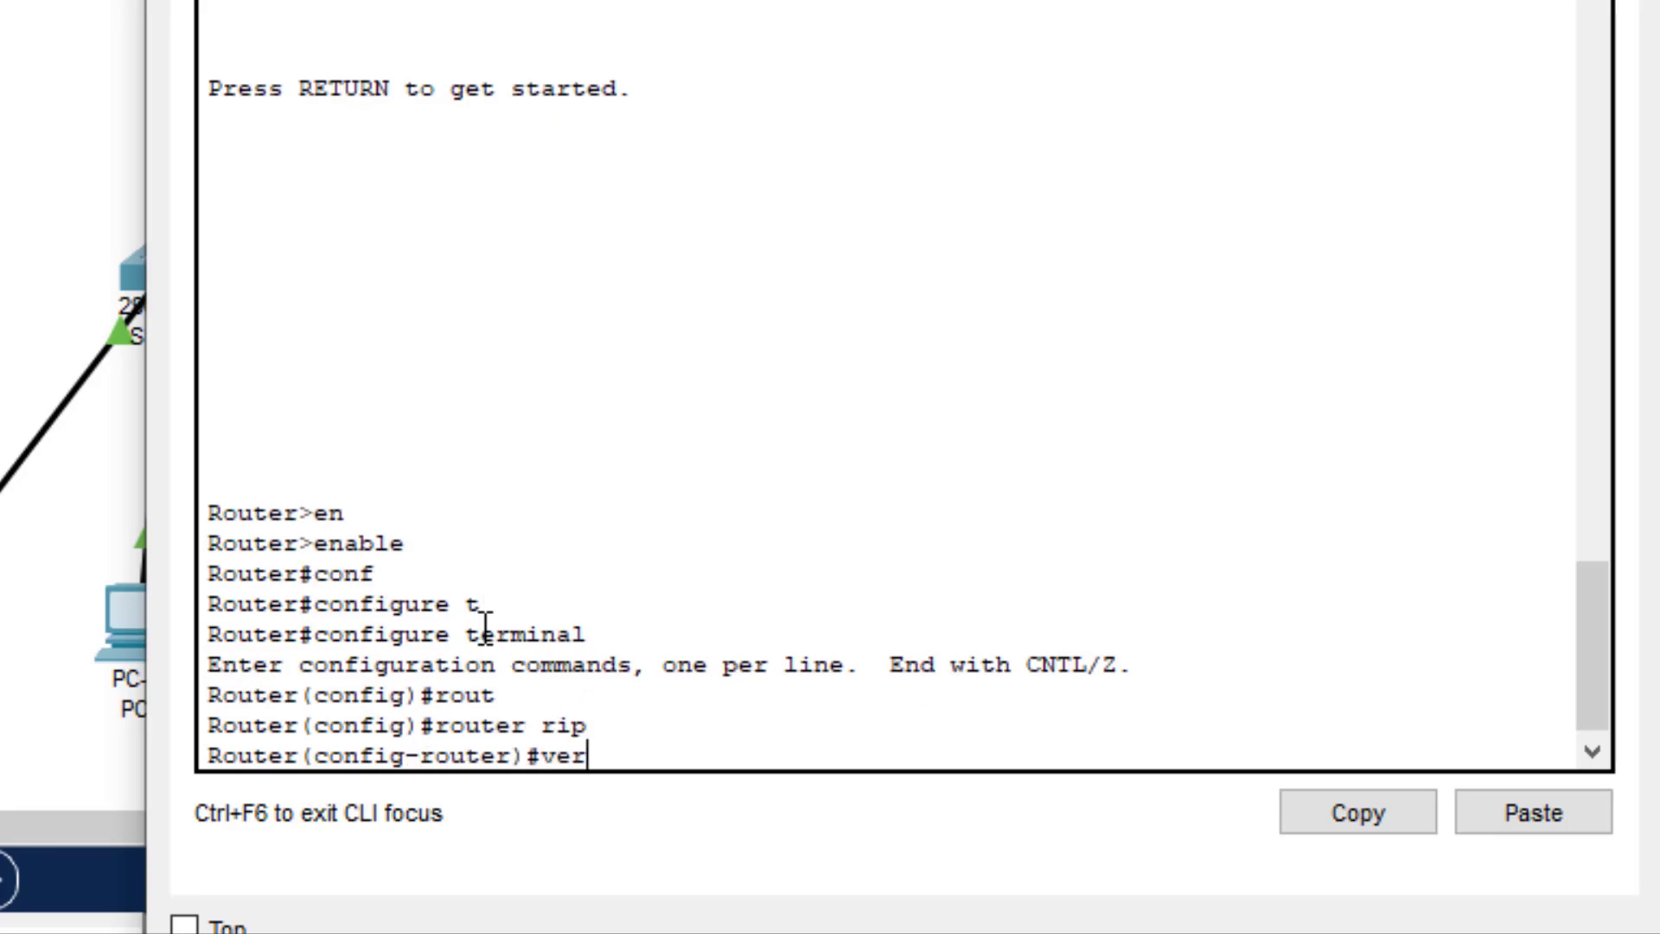
key("Tab")
type("2")
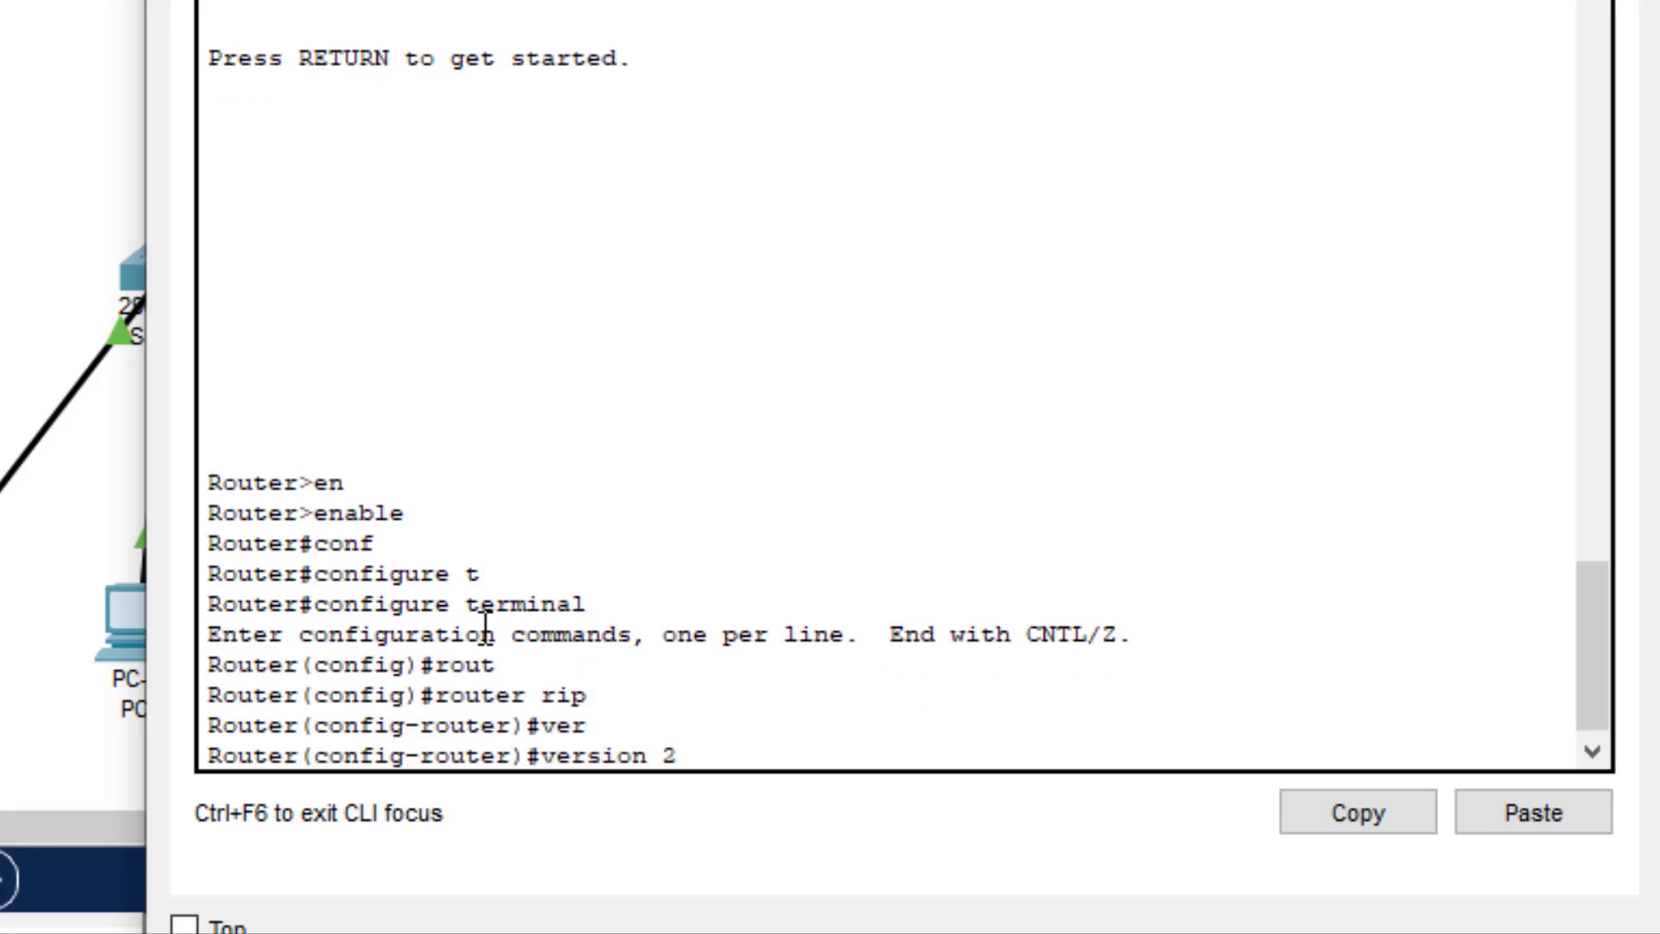
key("Return")
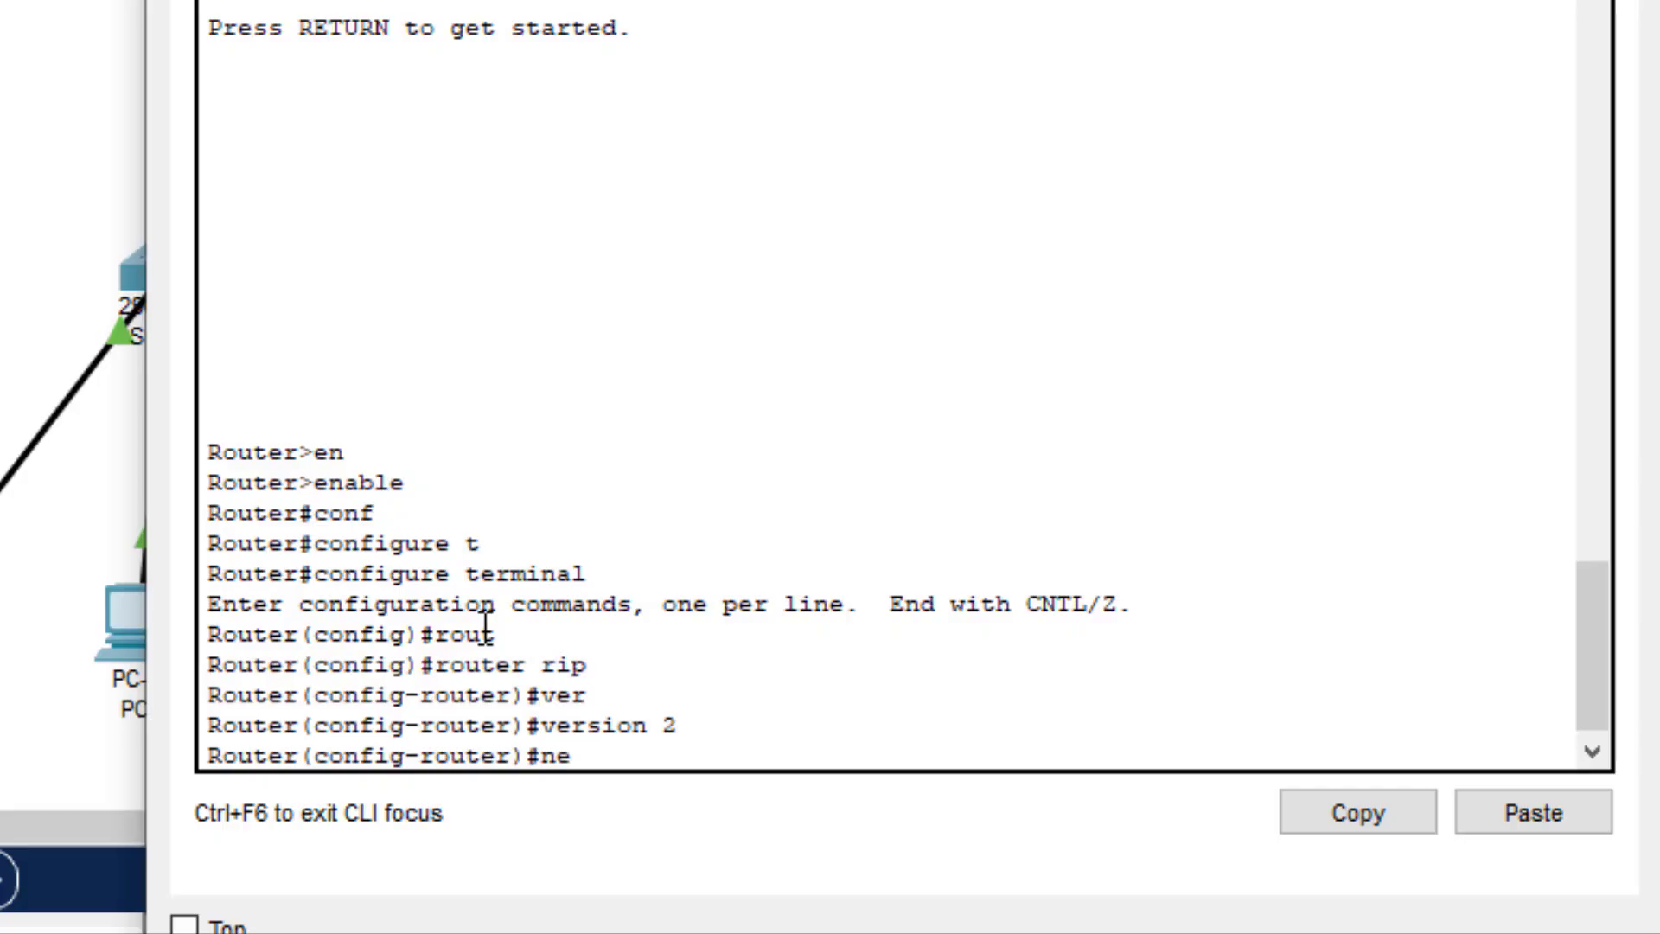
Add network 10.10.0.0 to Router0's RIP configuration with the network command.
type("t")
key("BackSpace")
key("BackSpace")
key("Tab")
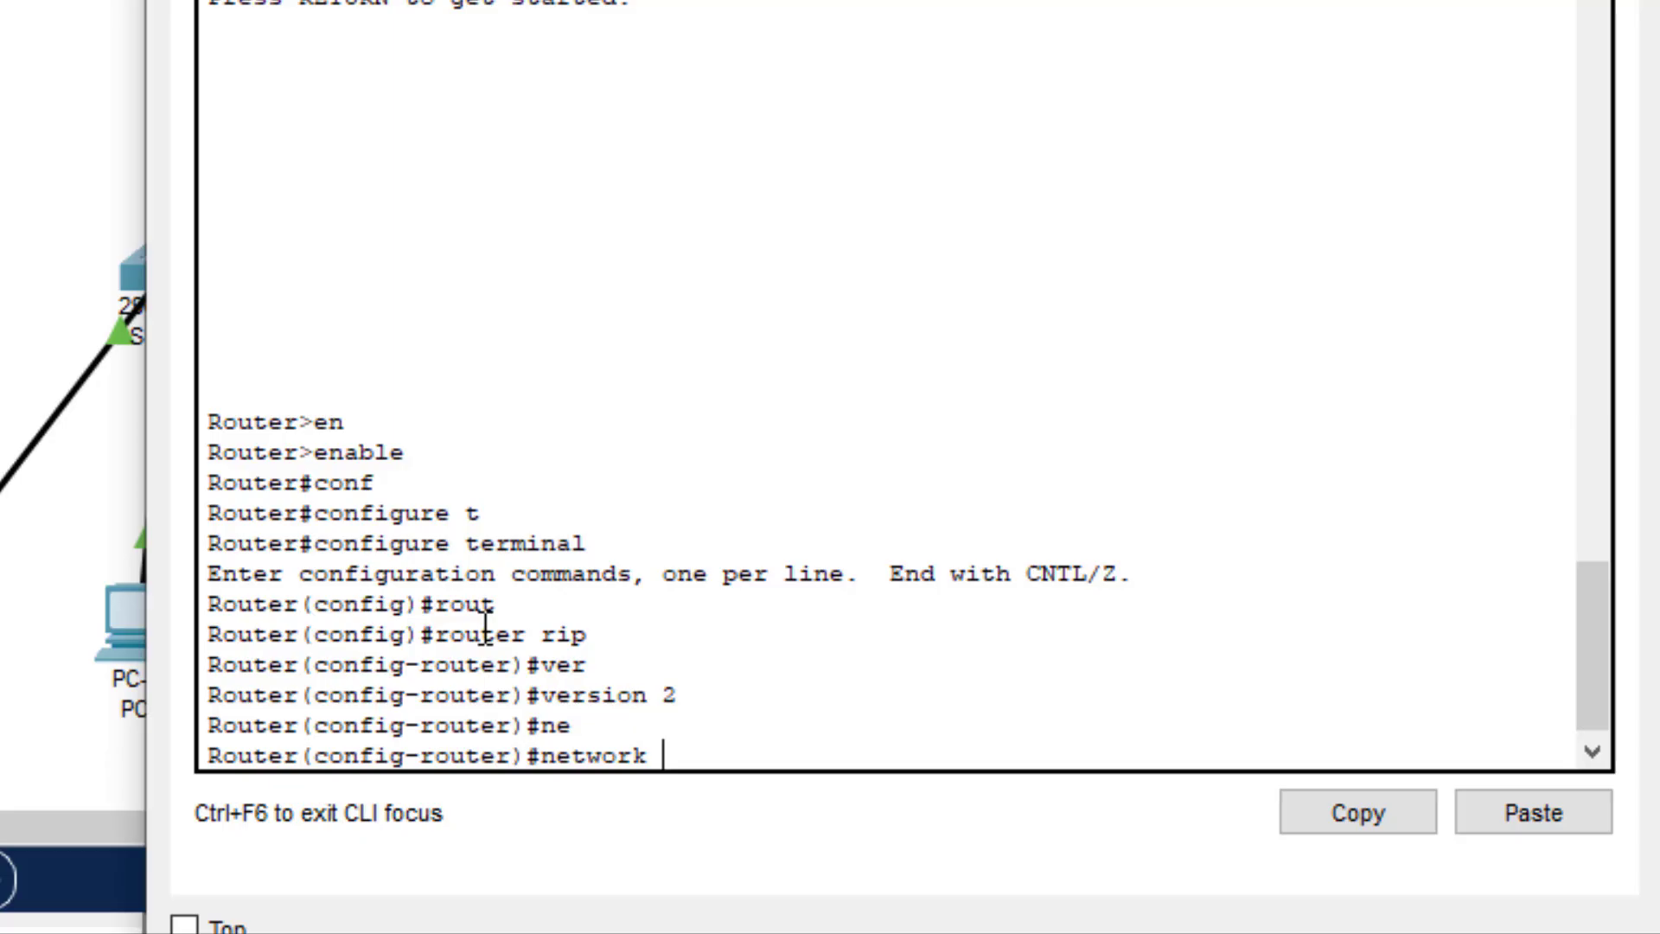
type("10.10.0.0.")
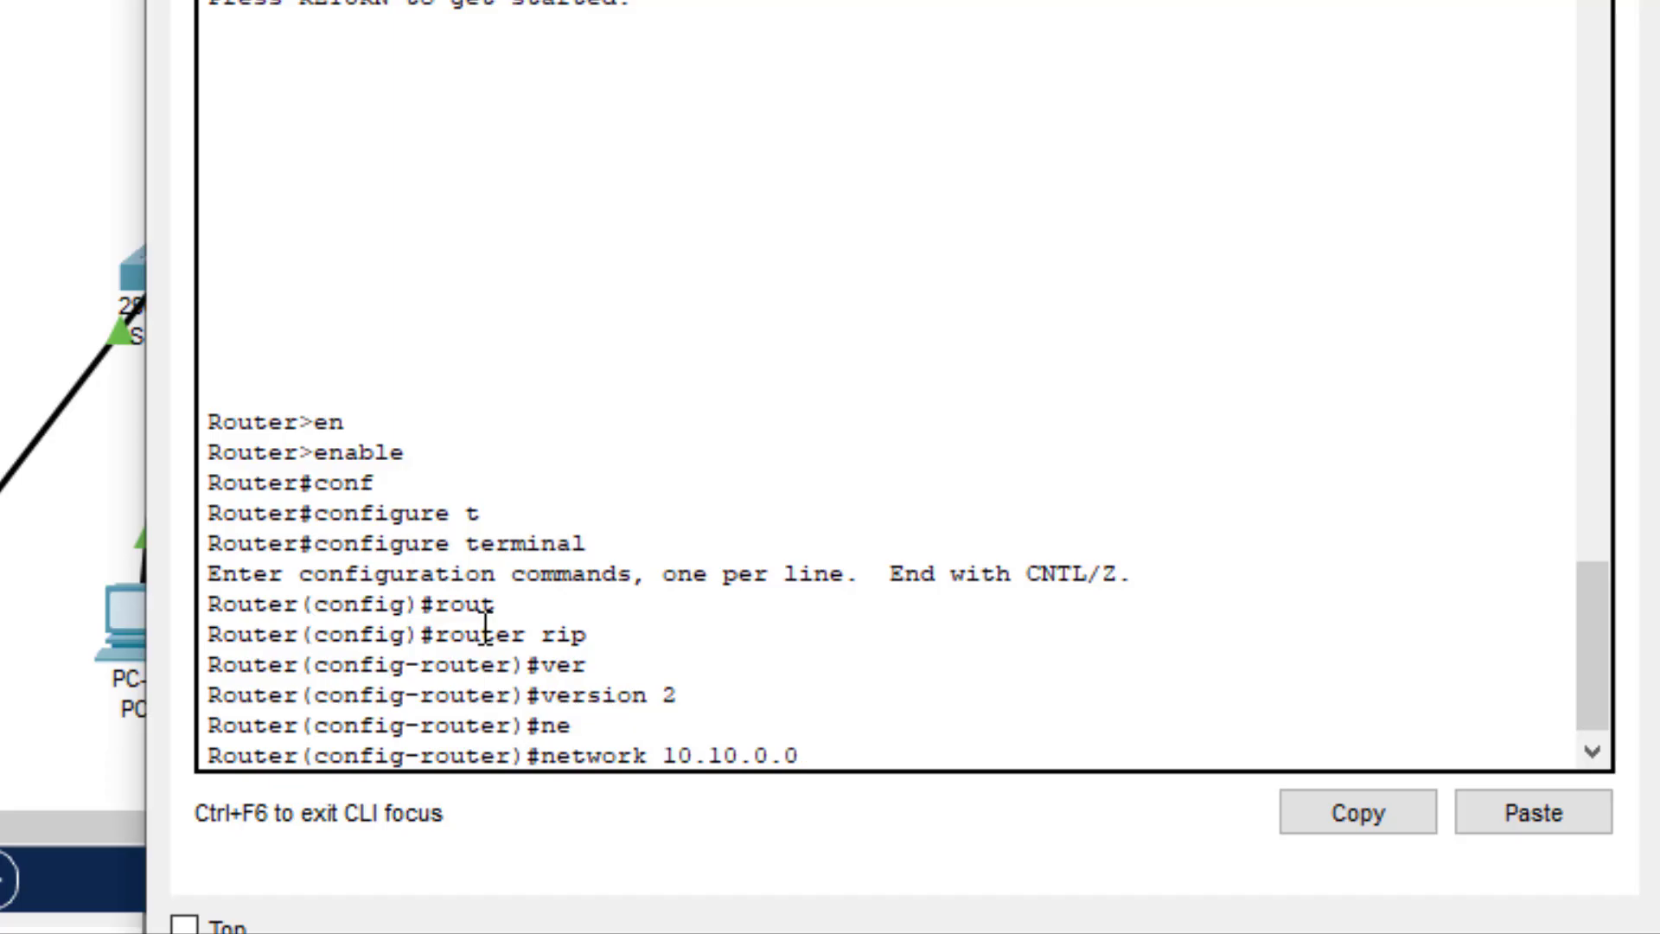
key("Return")
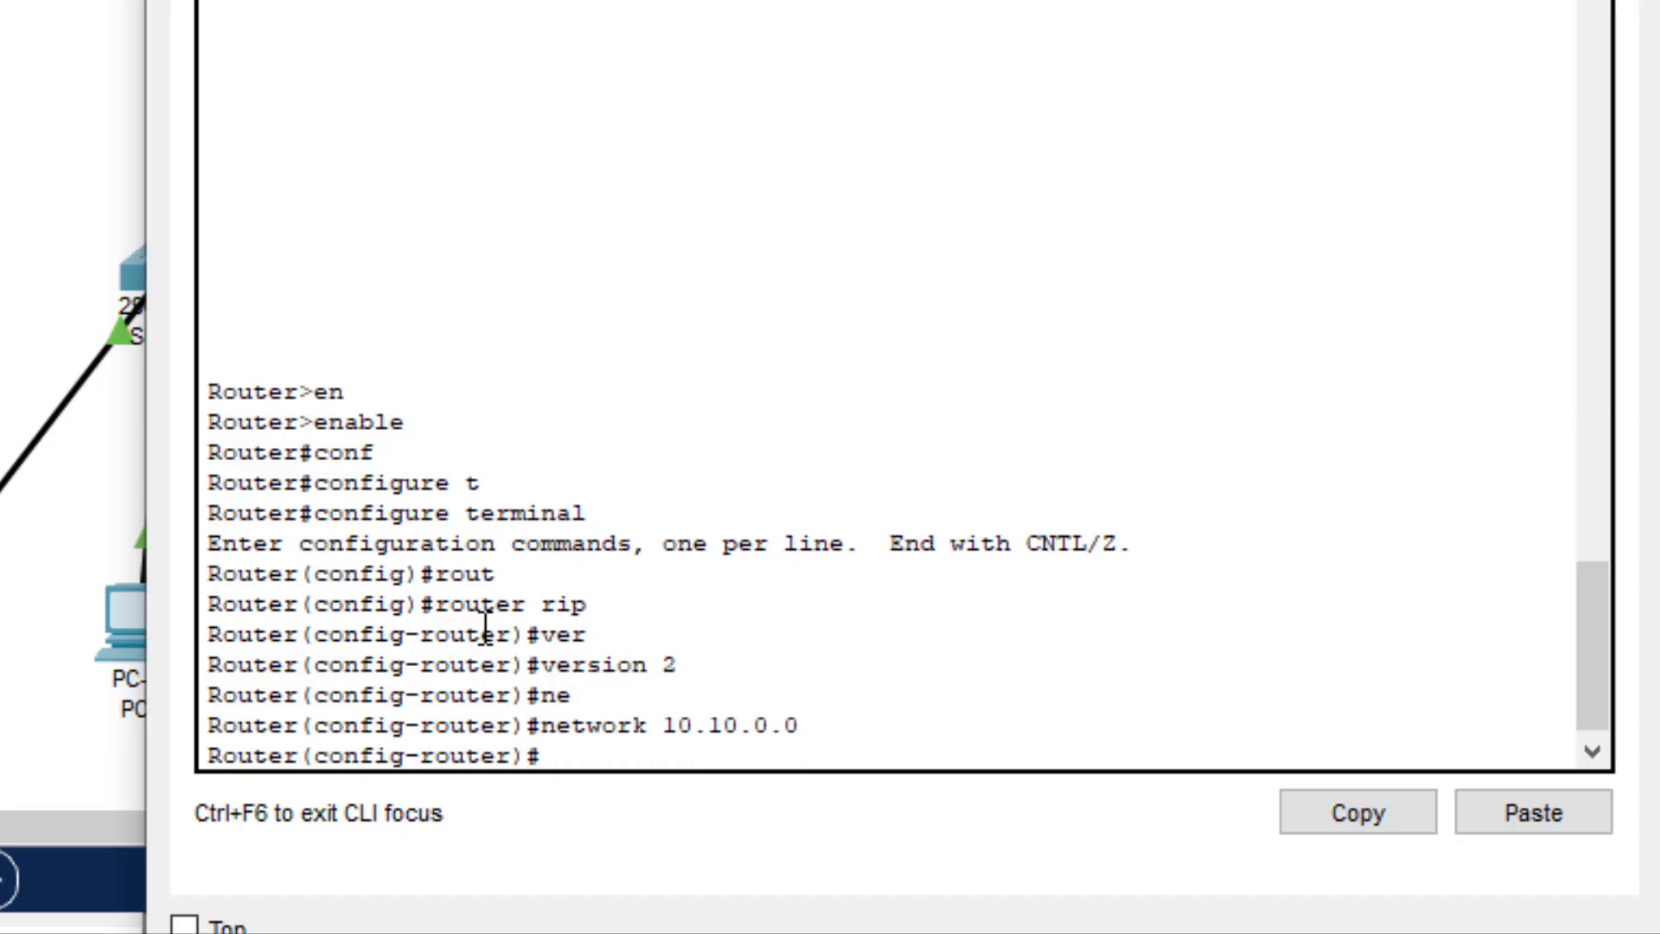
type("192")
type(".168.0.0")
key("Return")
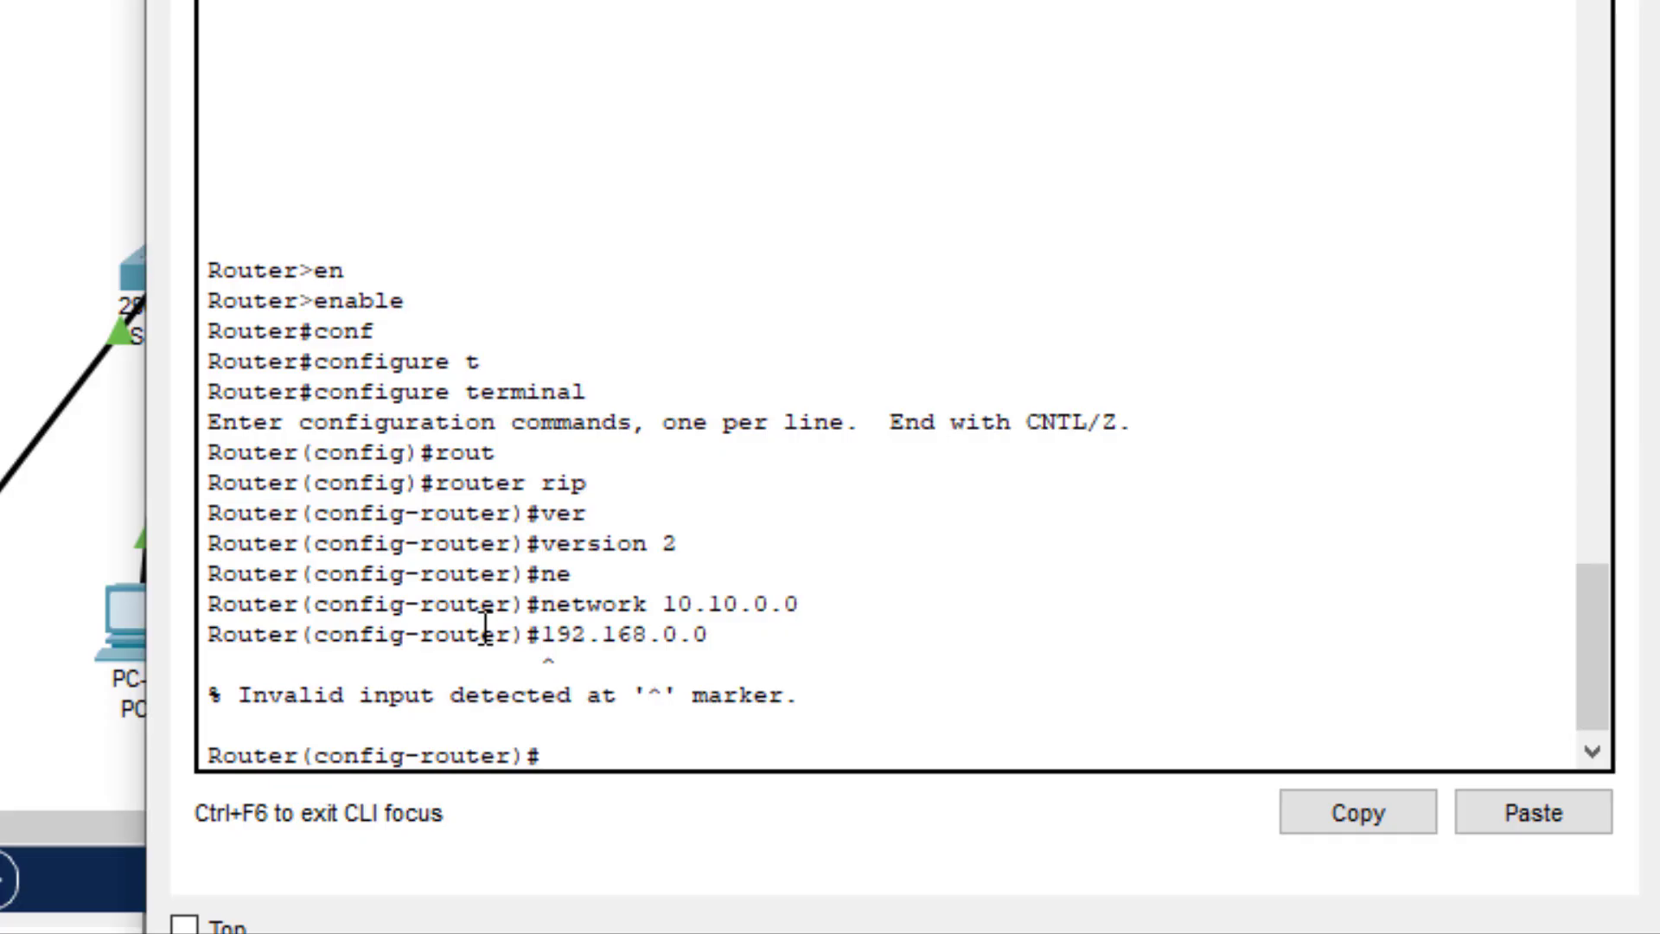
Add network 192.168.0.0 to Router0's RIP configuration and leave router configuration mode with exit.
type("ne")
key("Tab")
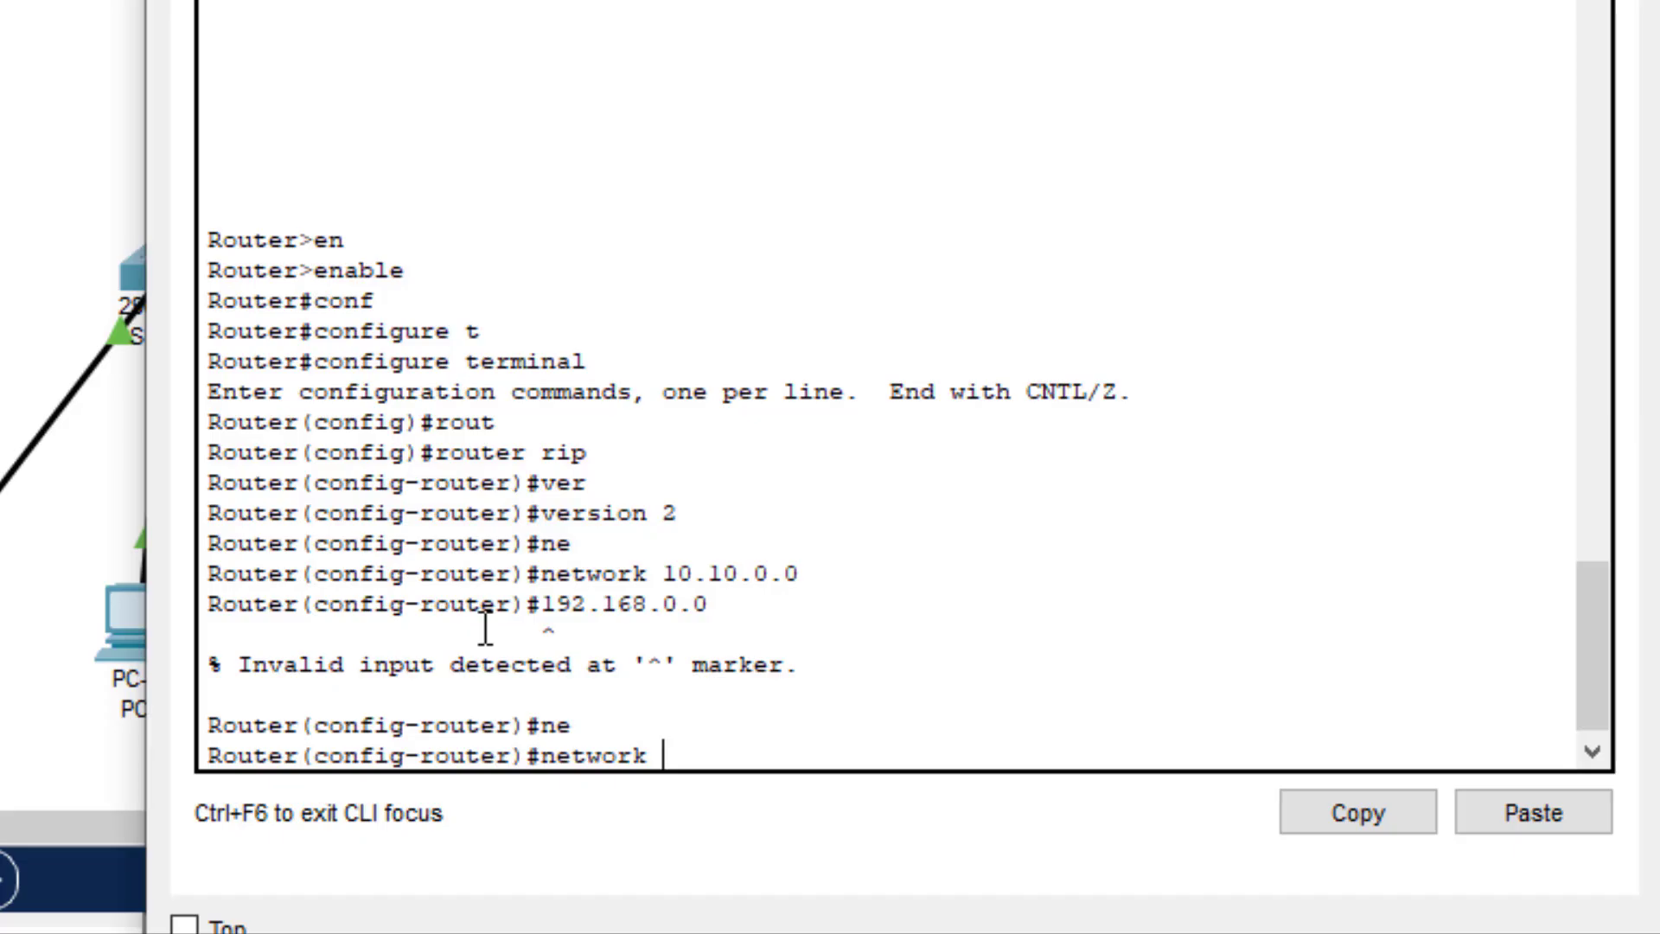
type("192.168")
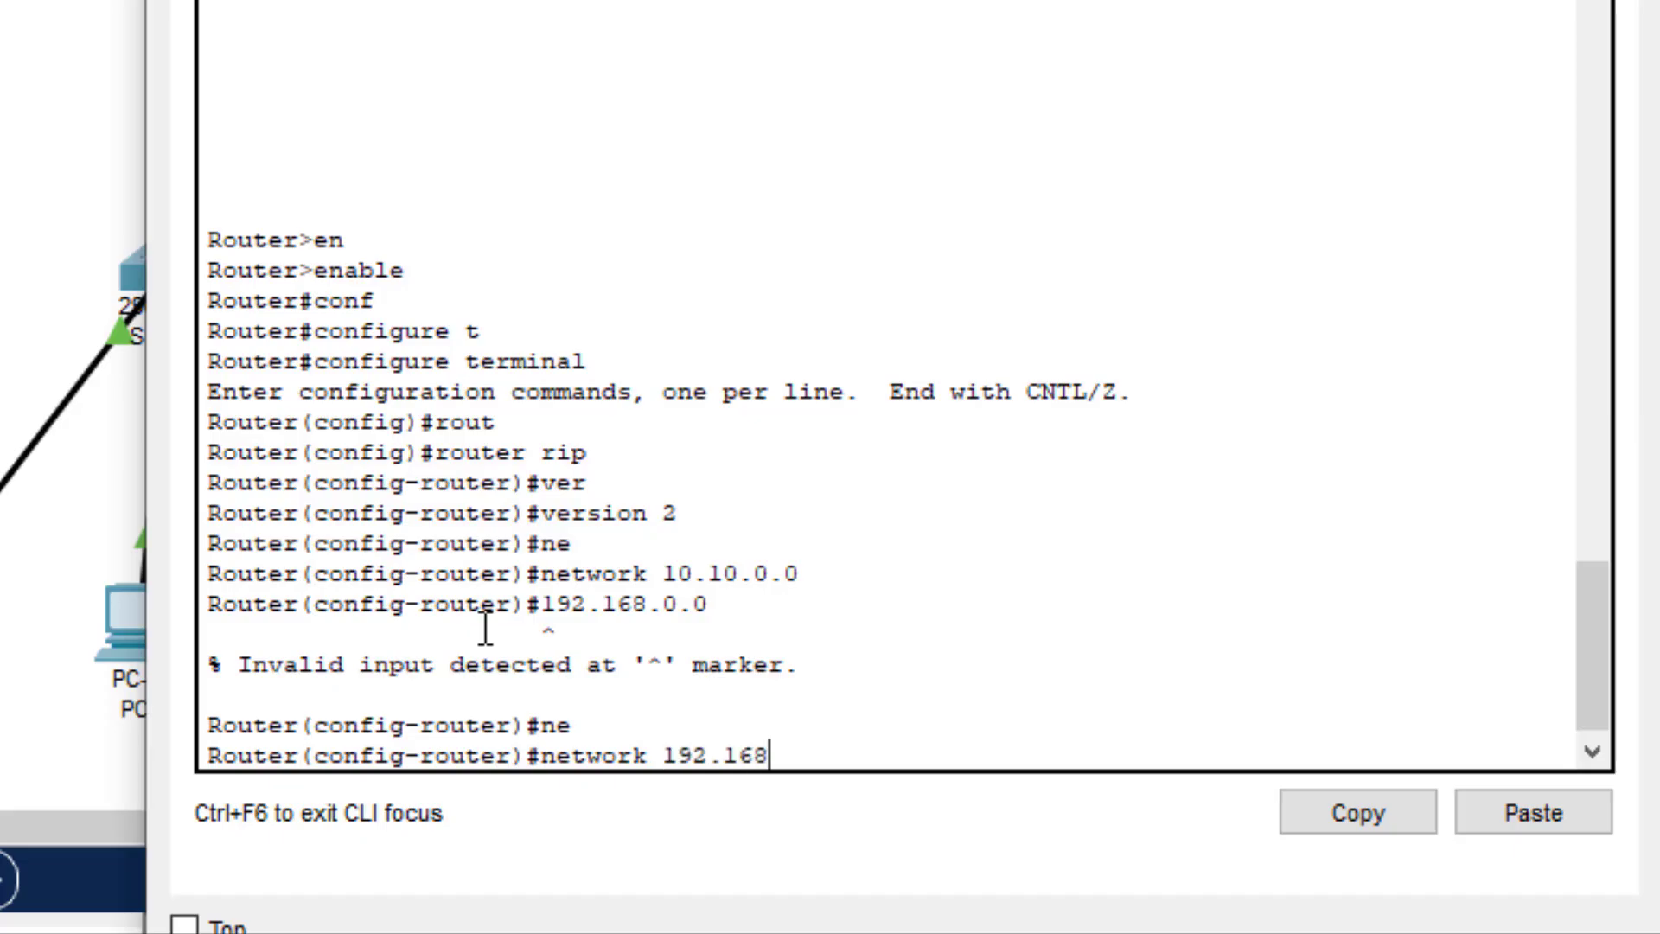
type(".0.0")
key("Return")
type("exit")
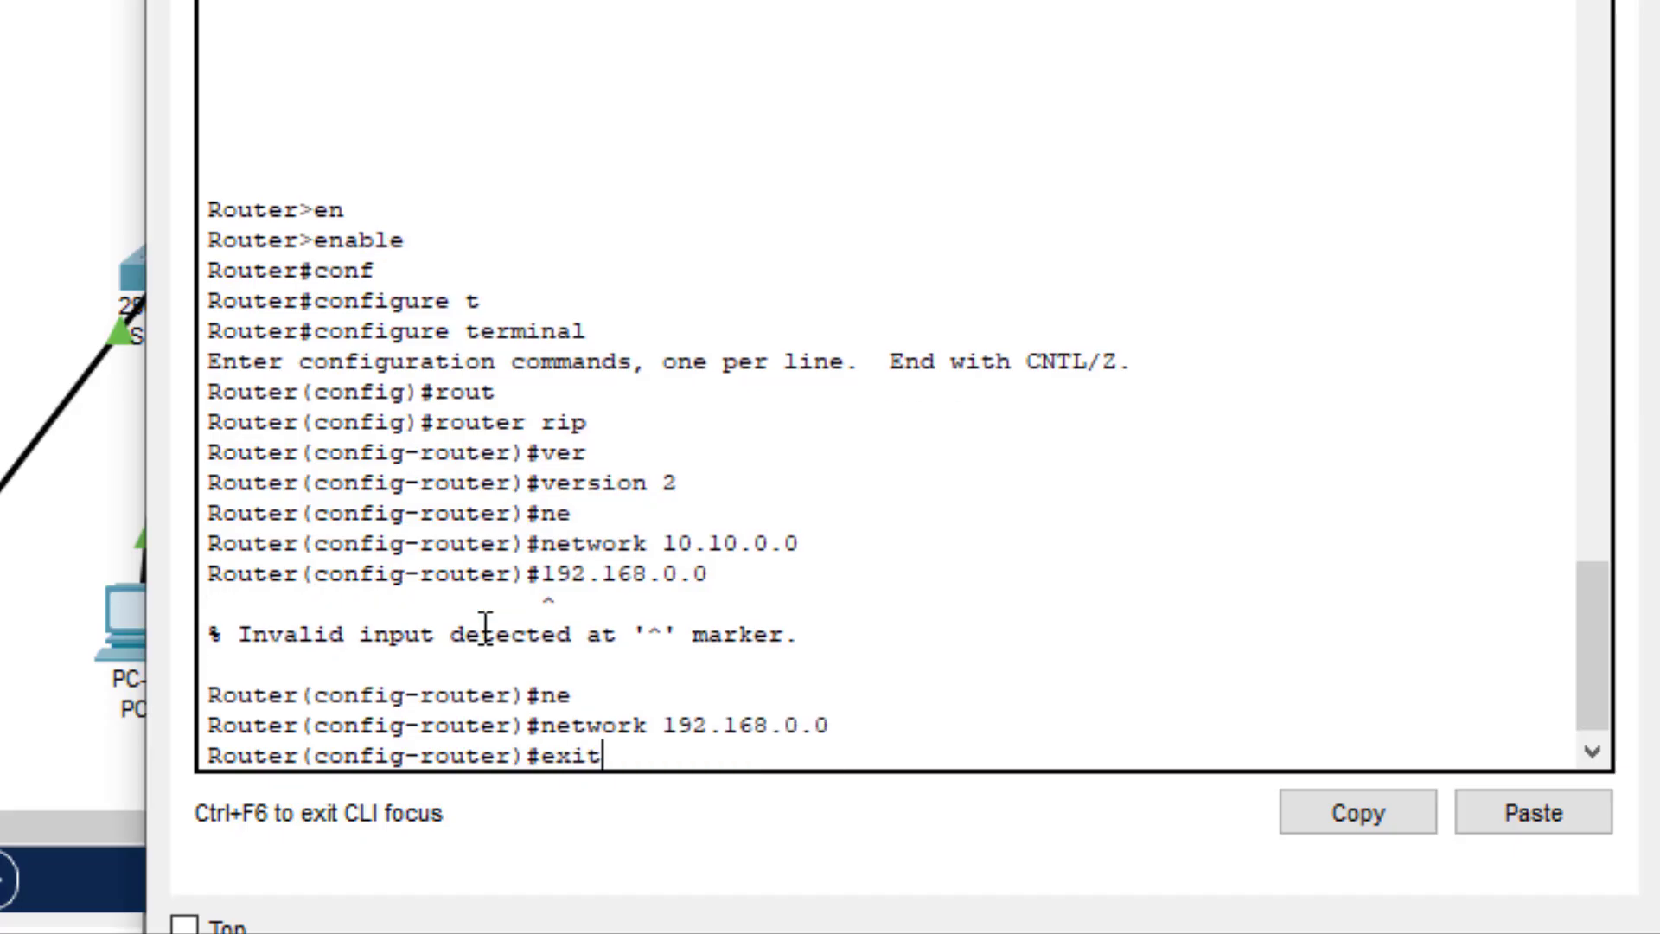
key("Return")
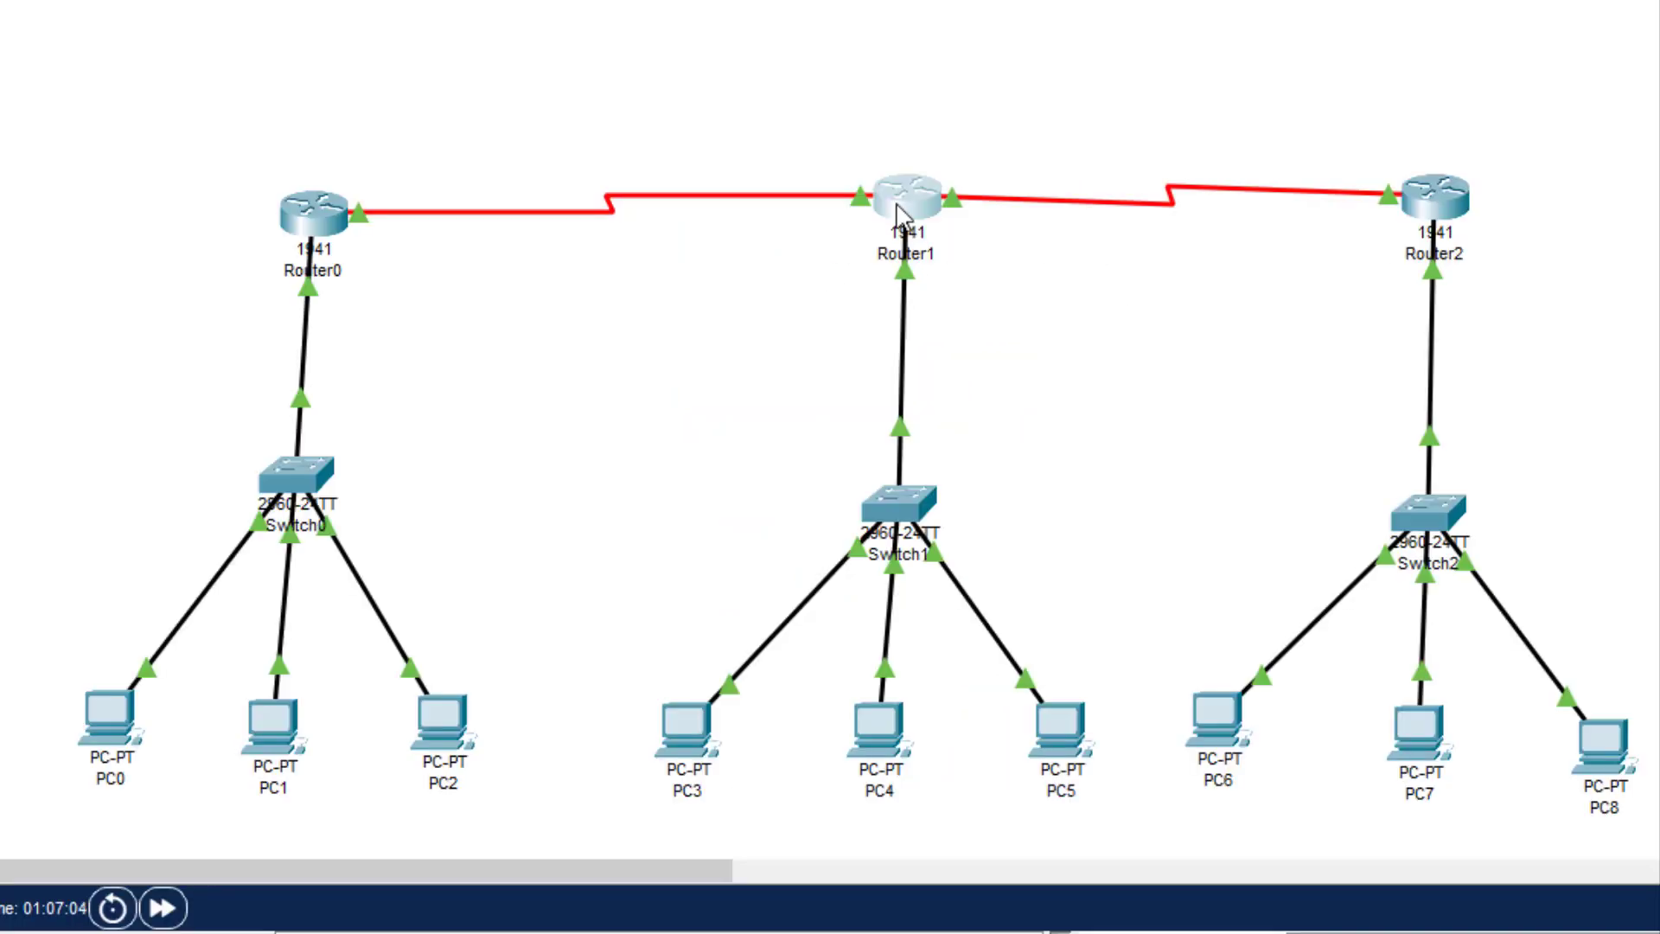
Open Router1's command line, enable privileged mode and enter global configuration mode with configure terminal.
left_click(895, 206)
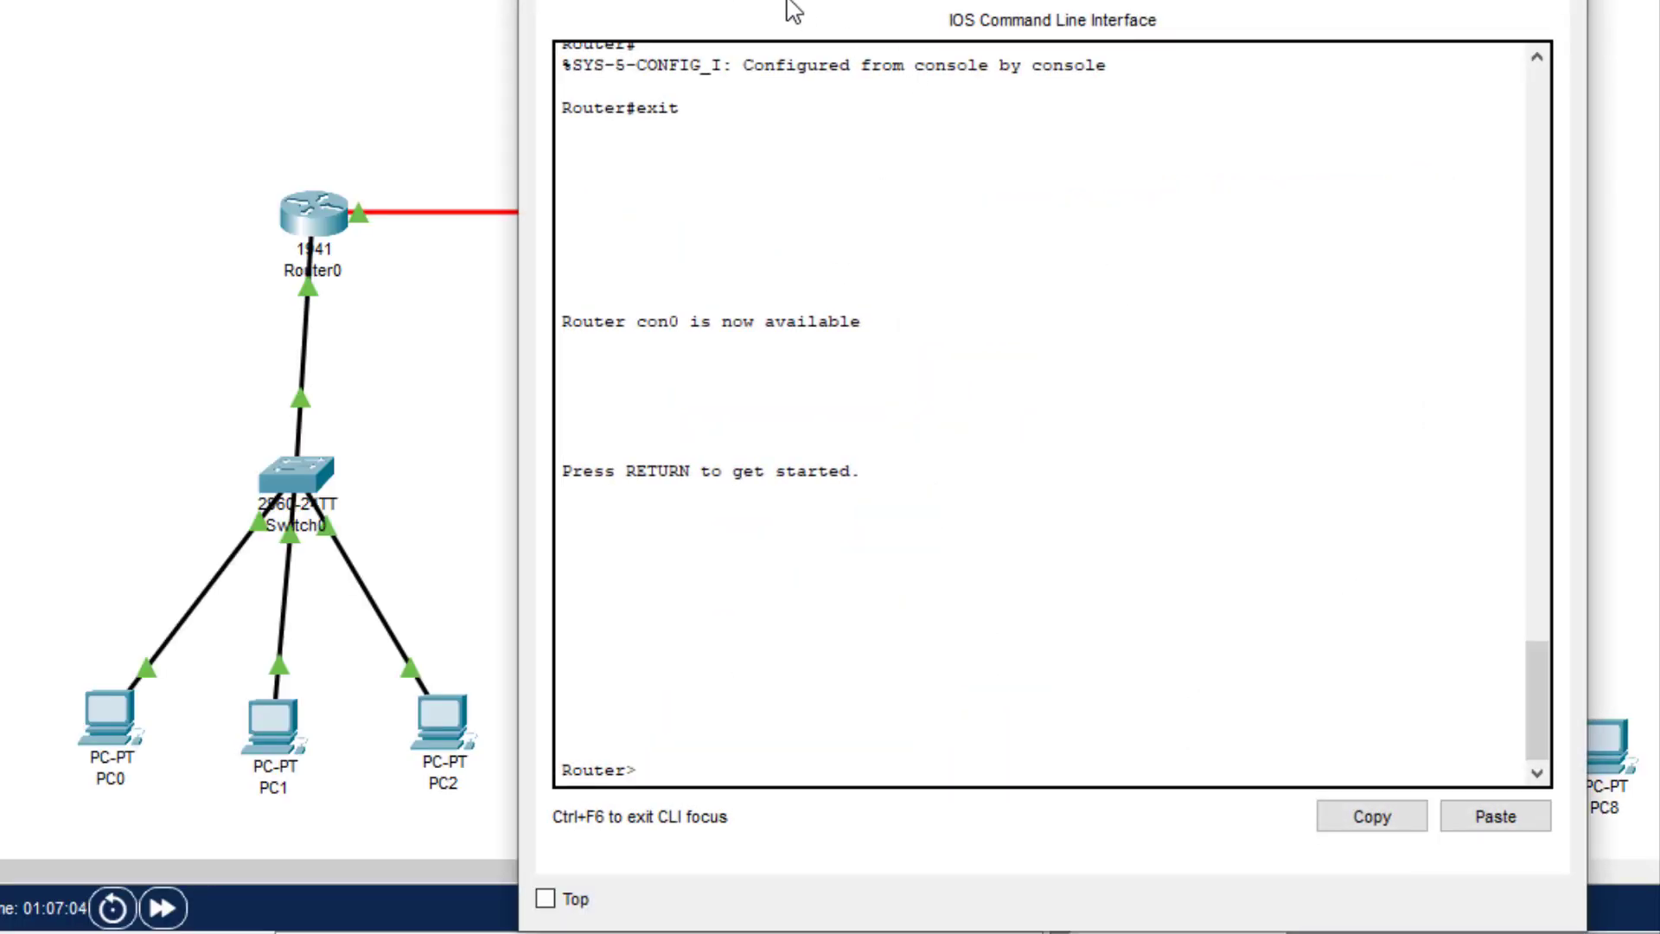
key("Return")
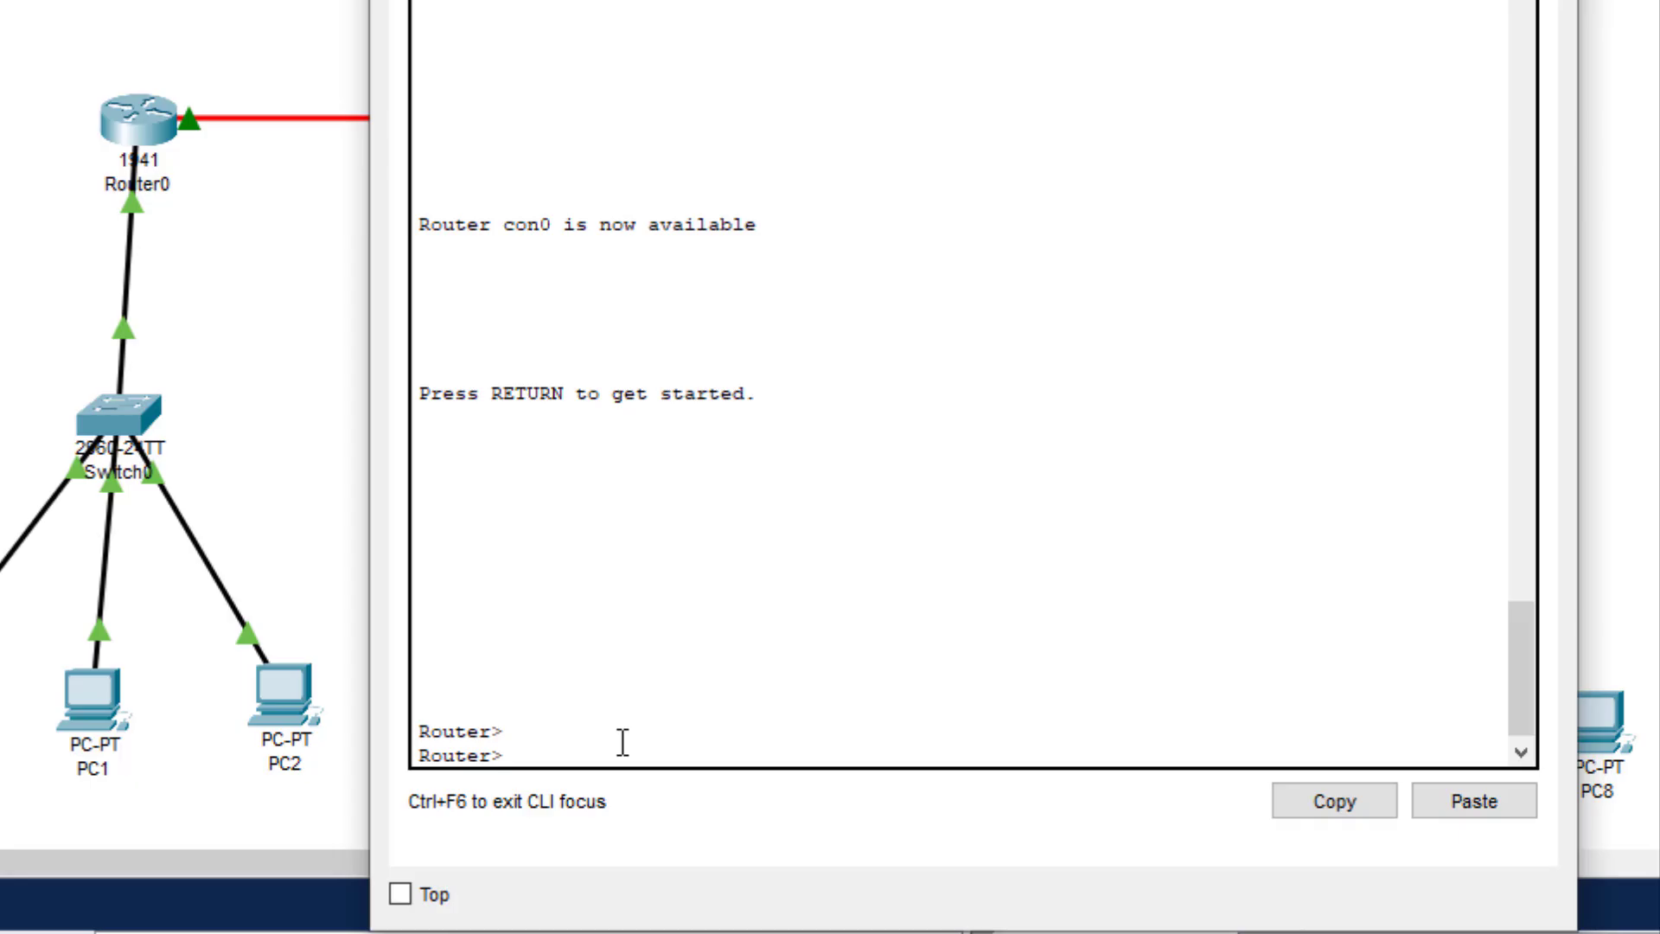
type("en")
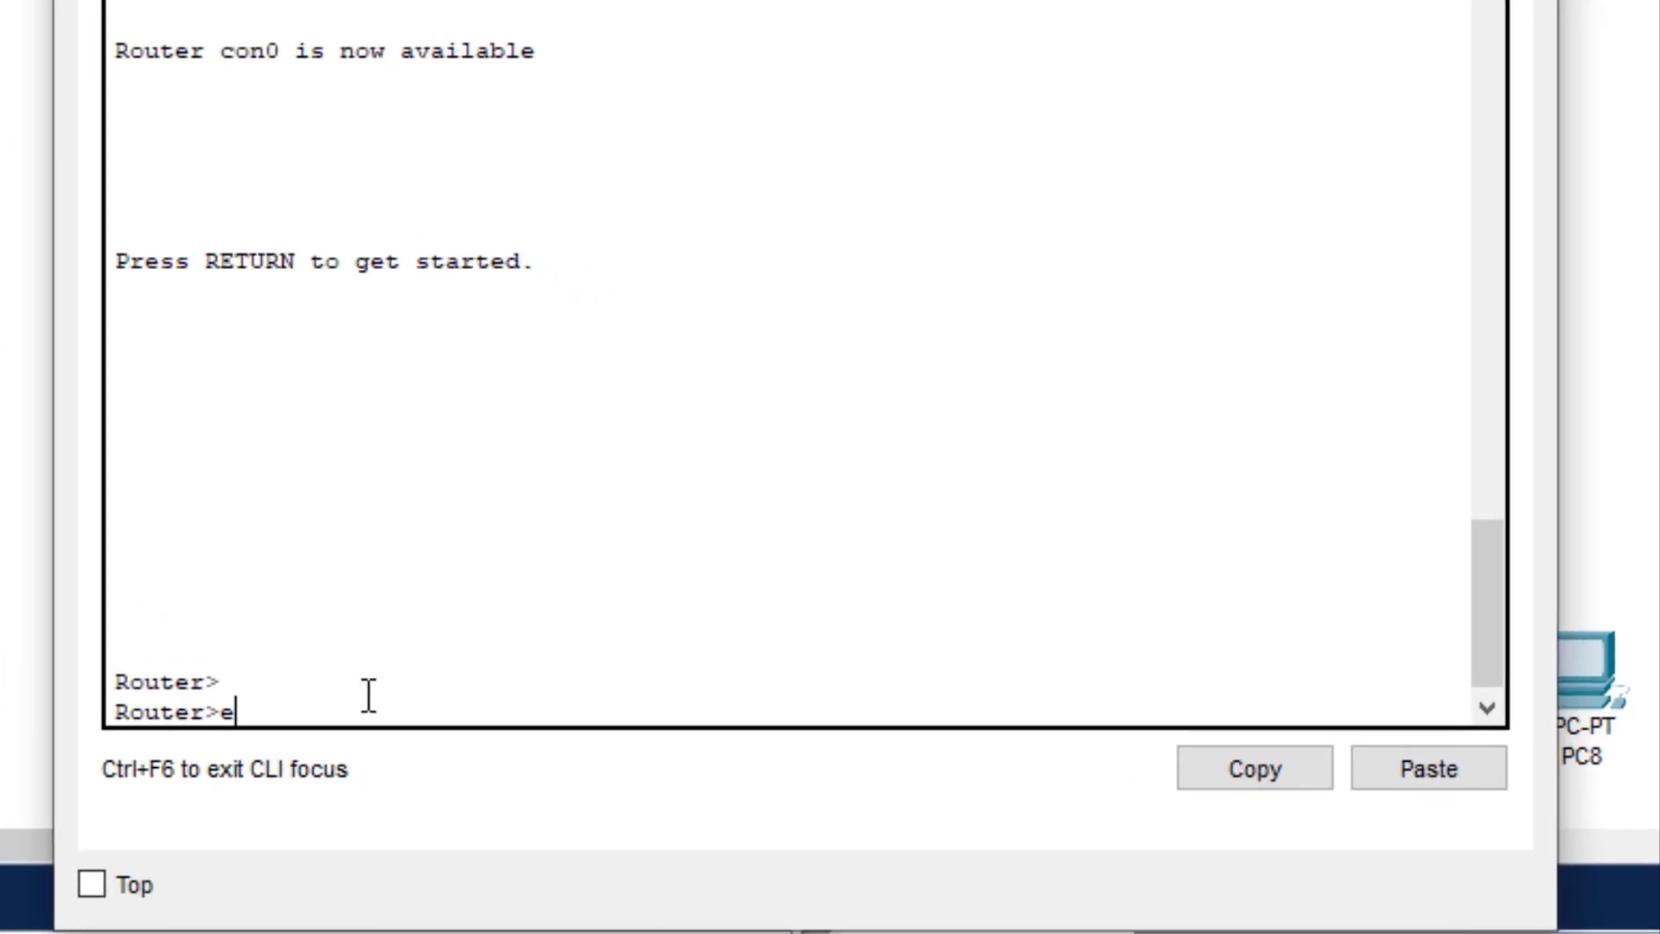
key("Tab")
key("Return")
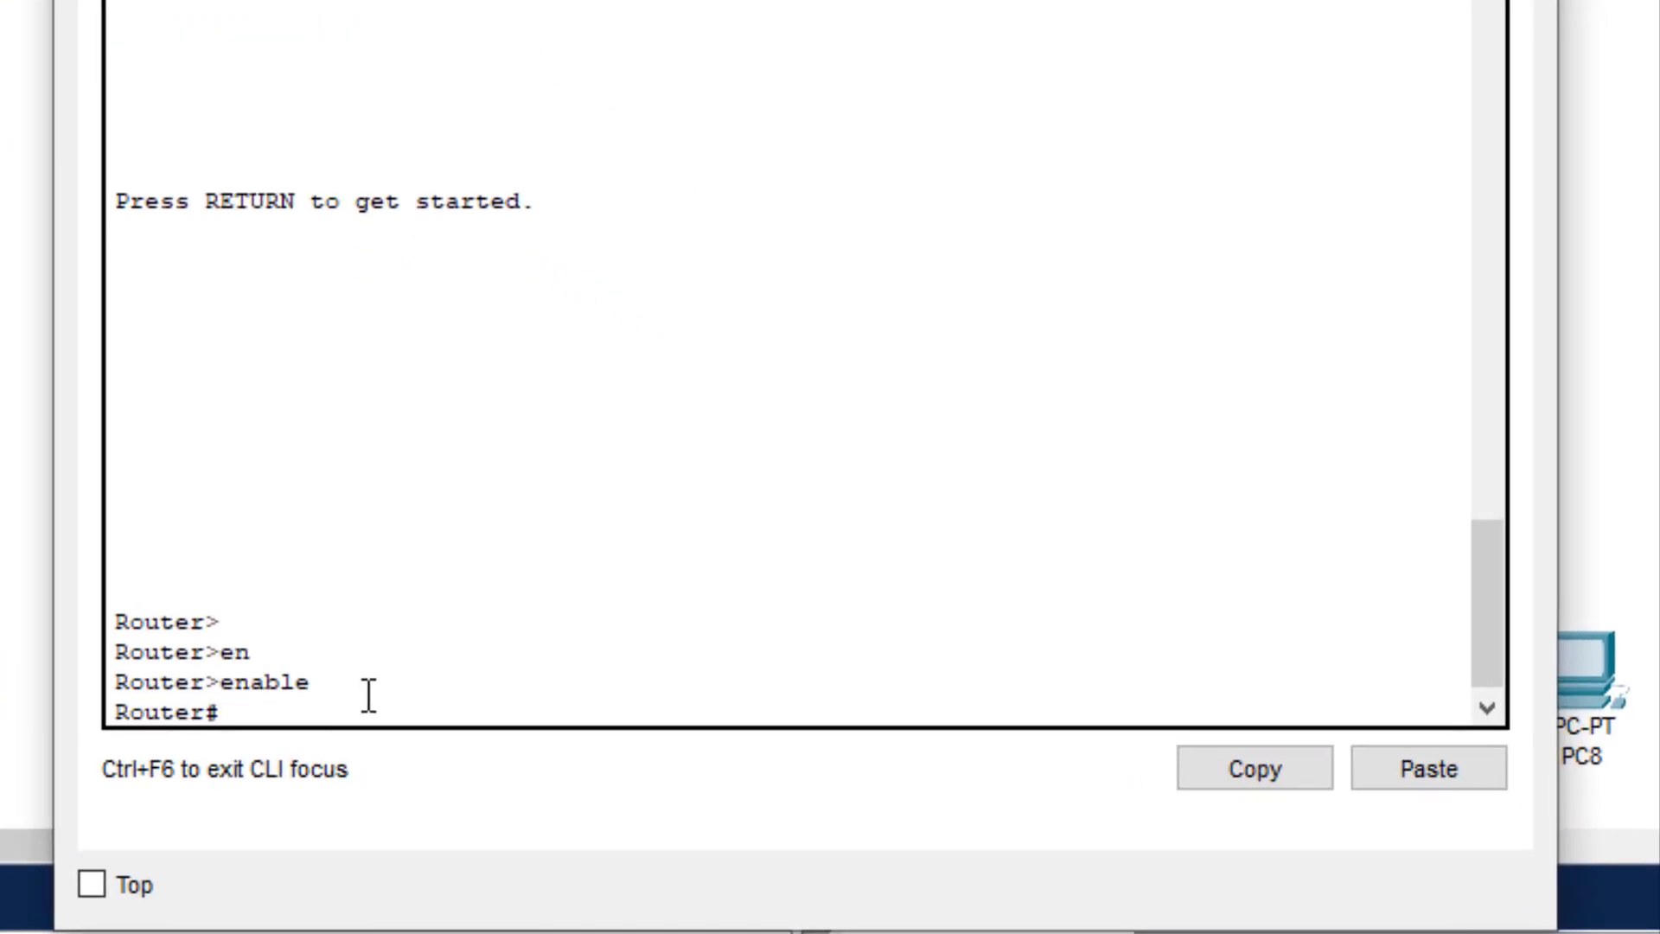
type("conf")
key("Tab")
type("t")
key("Tab")
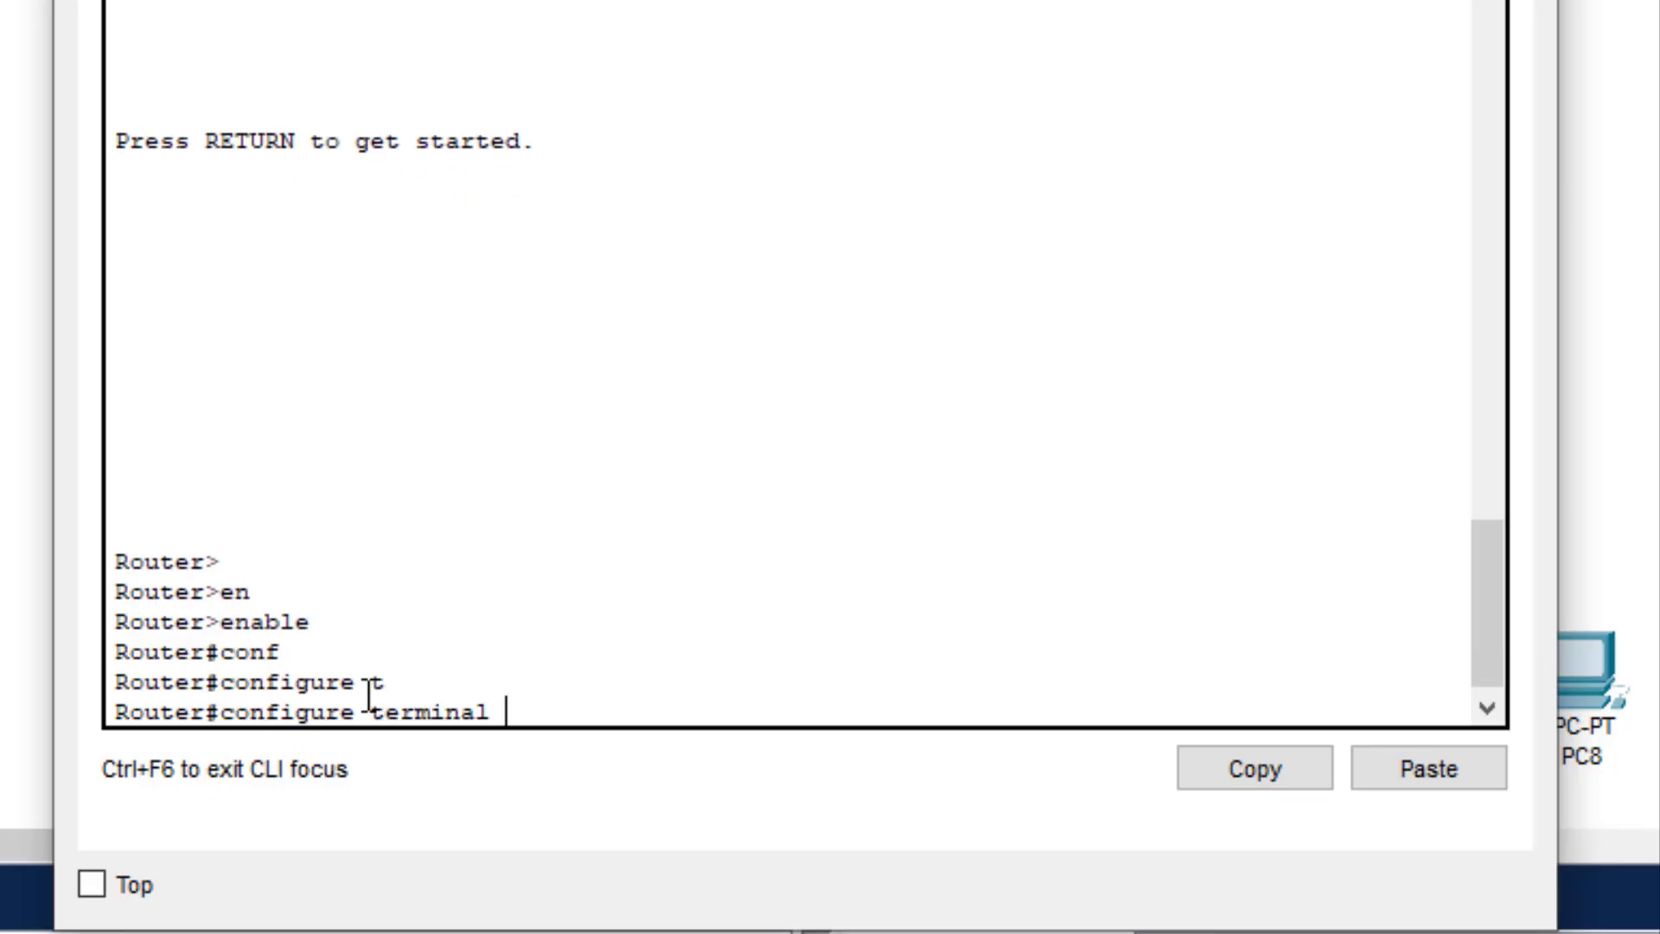
key("Return")
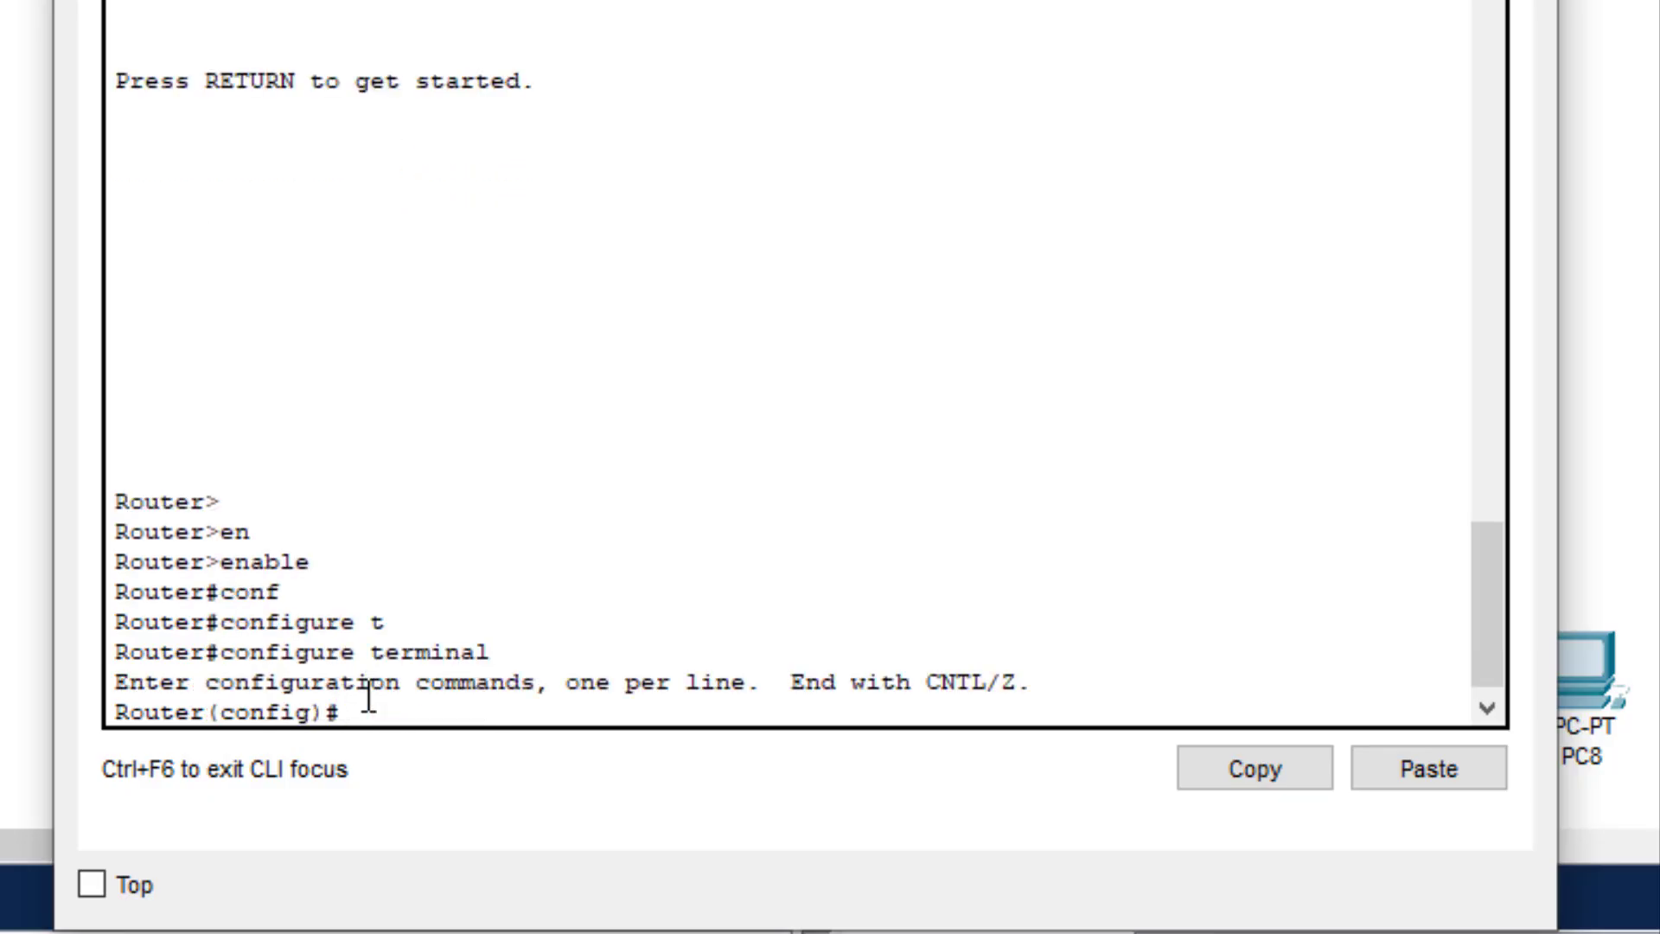
Enter RIP router configuration on Router1 with router rip and set it to version 2.
type("rout")
key("Tab")
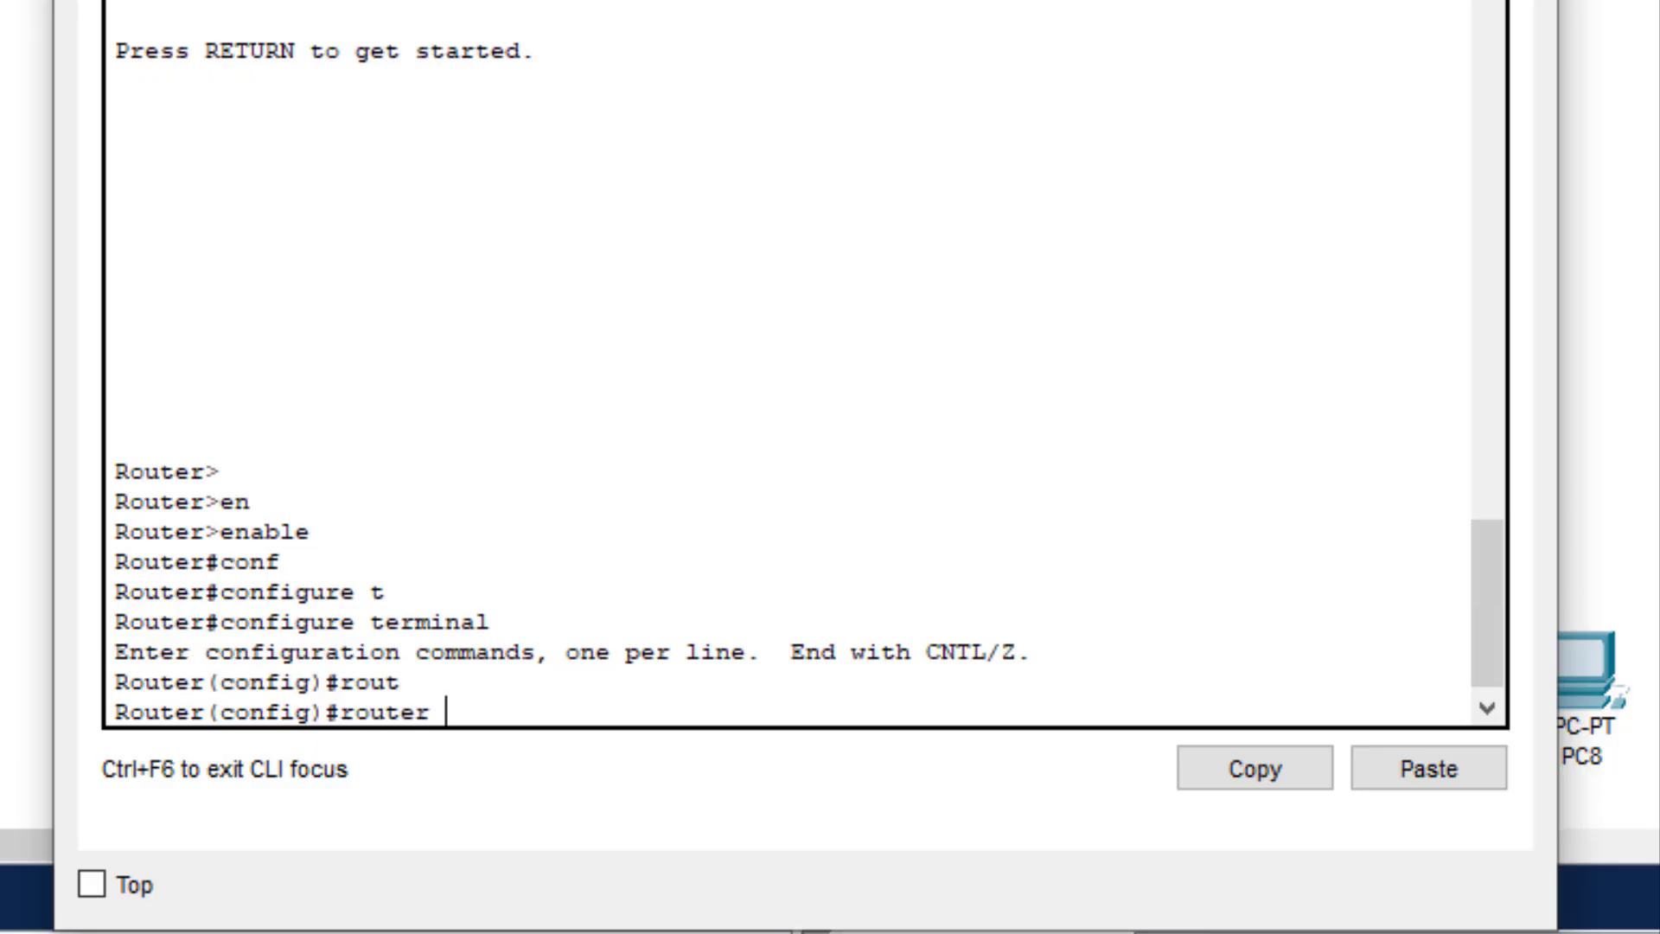
type("rip")
key("Return")
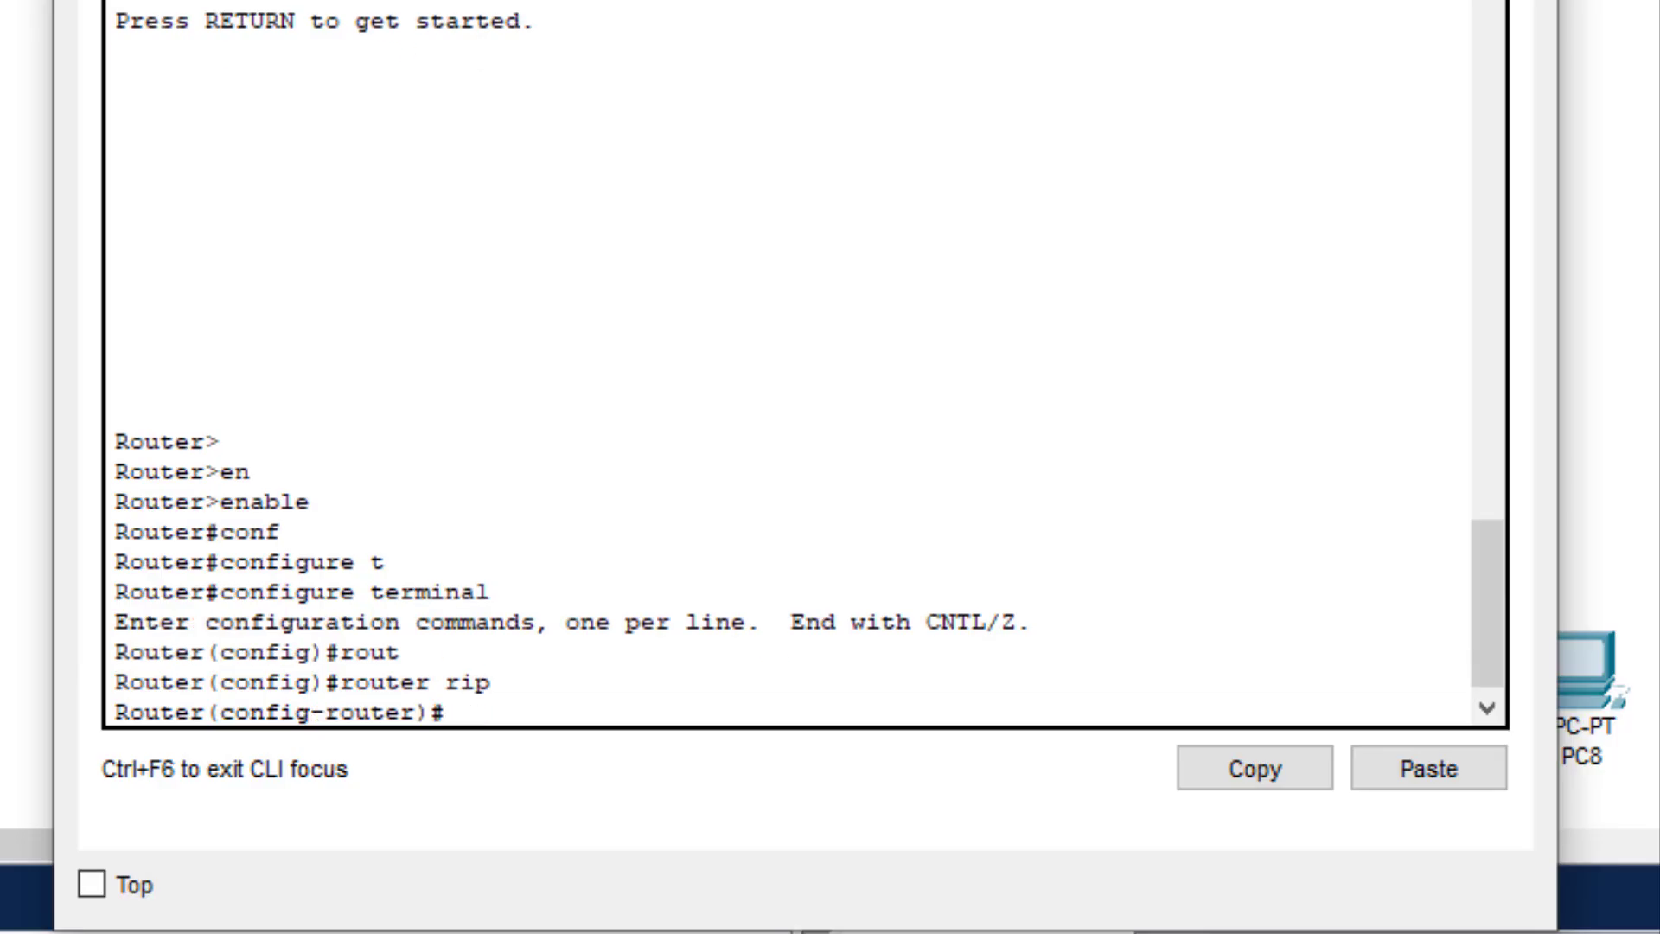
type("ver")
key("Tab")
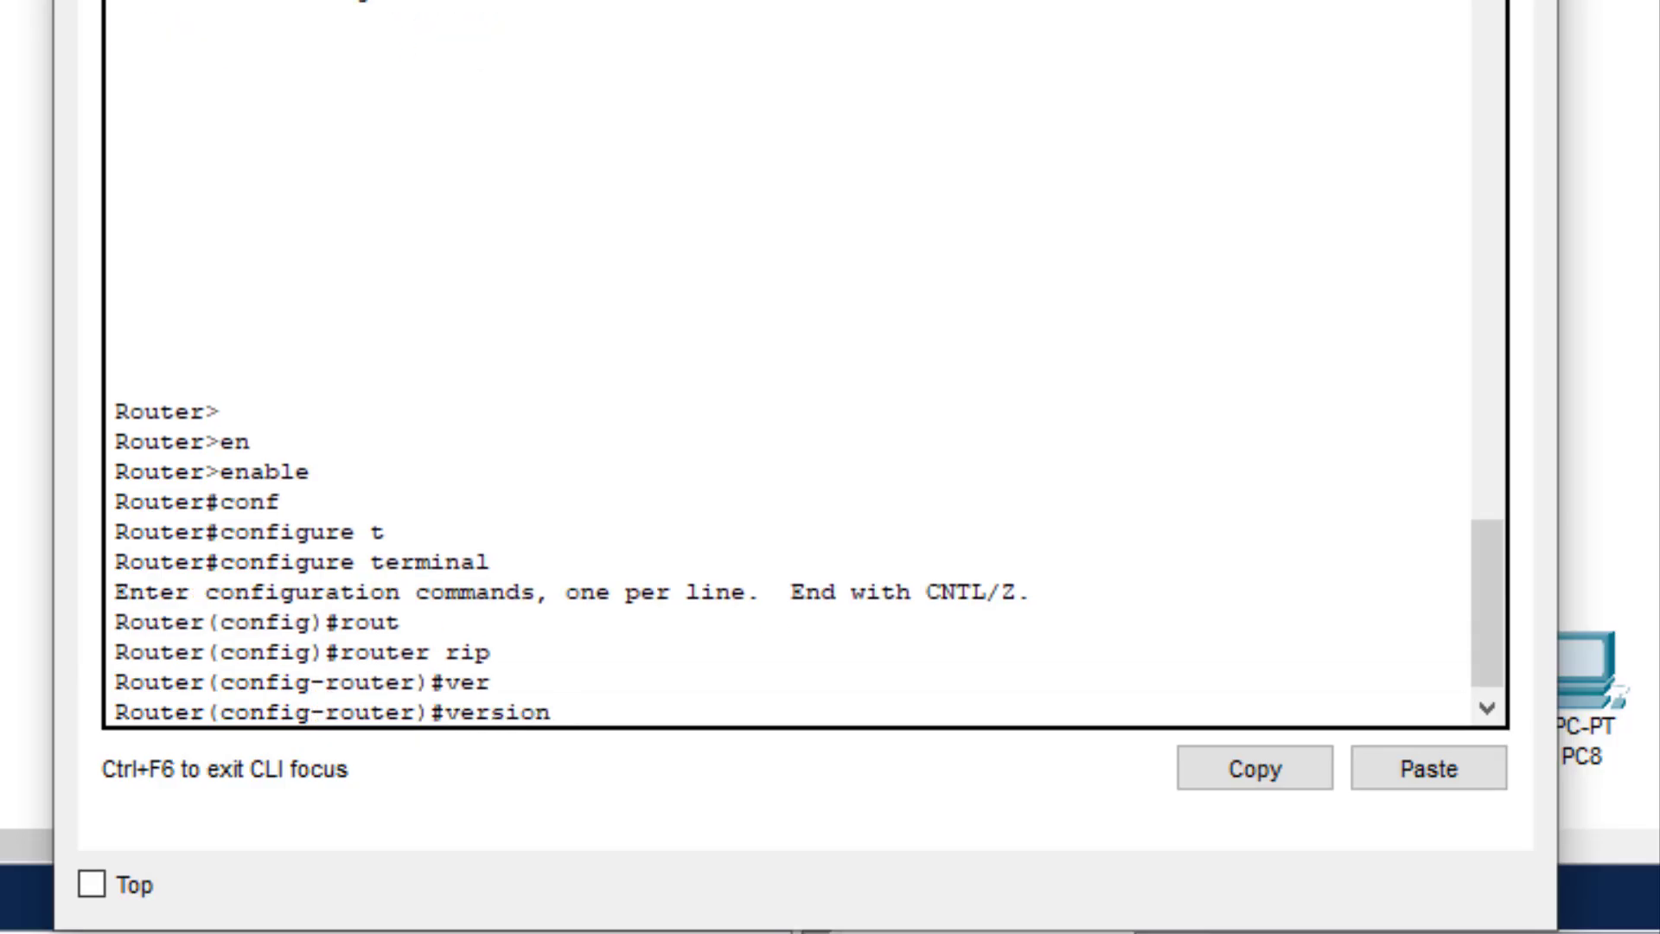
type("2")
key("Return")
Add network 10.20.0.0 to Router1's RIP configuration with the network command.
type("n")
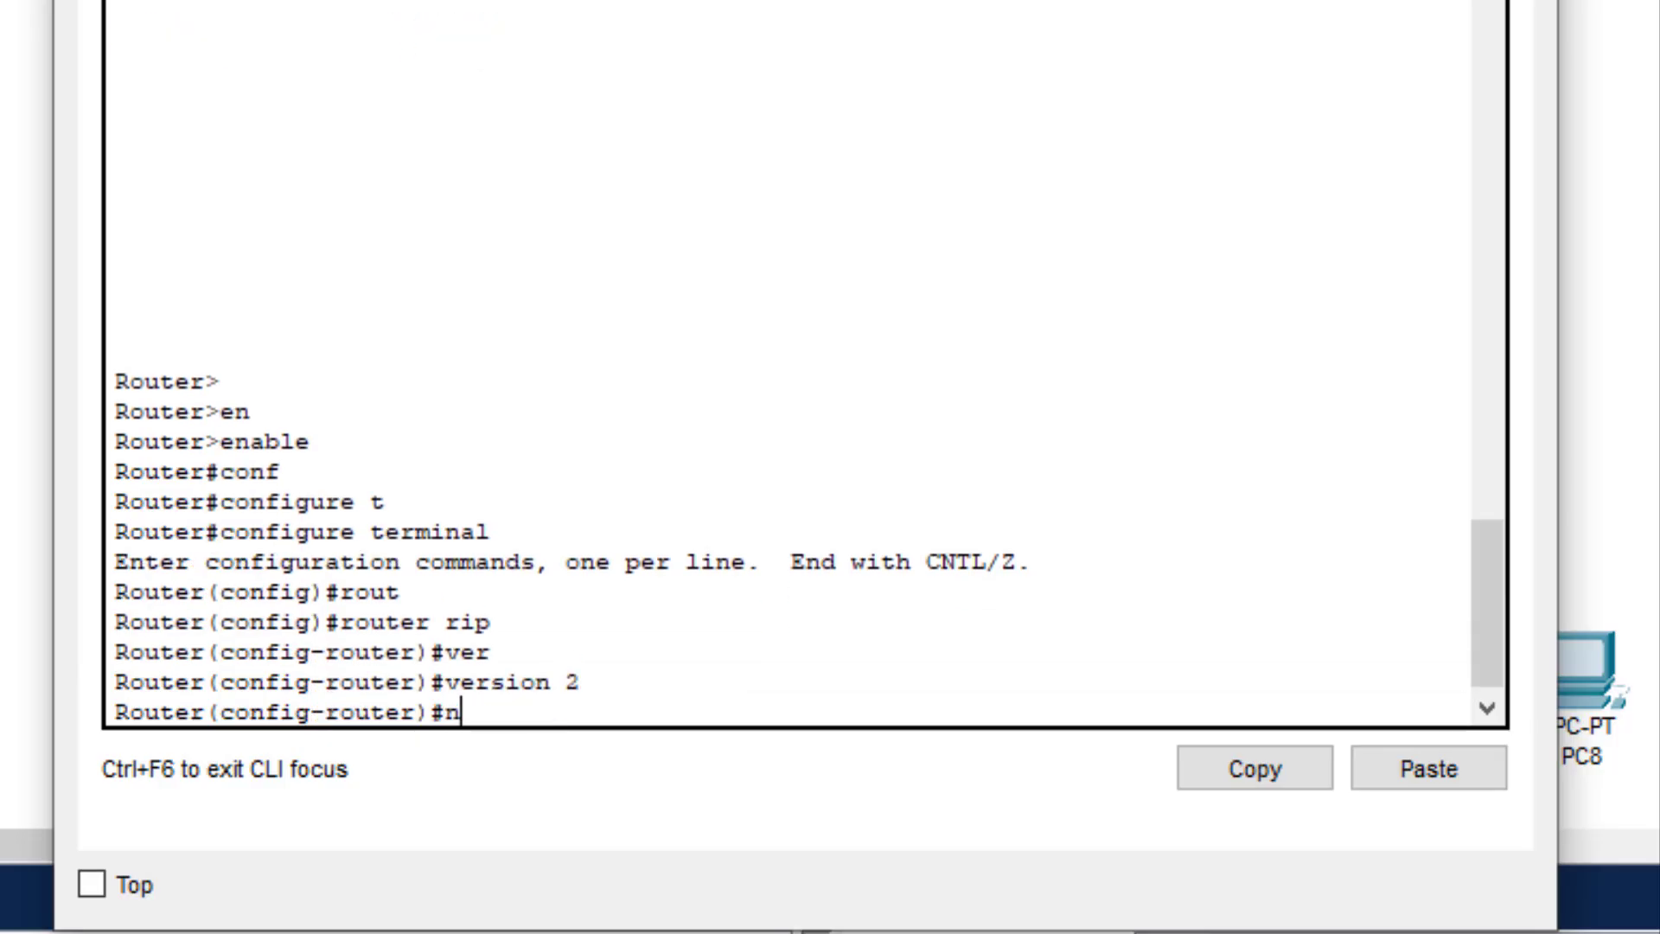
type("etwor")
key("Tab")
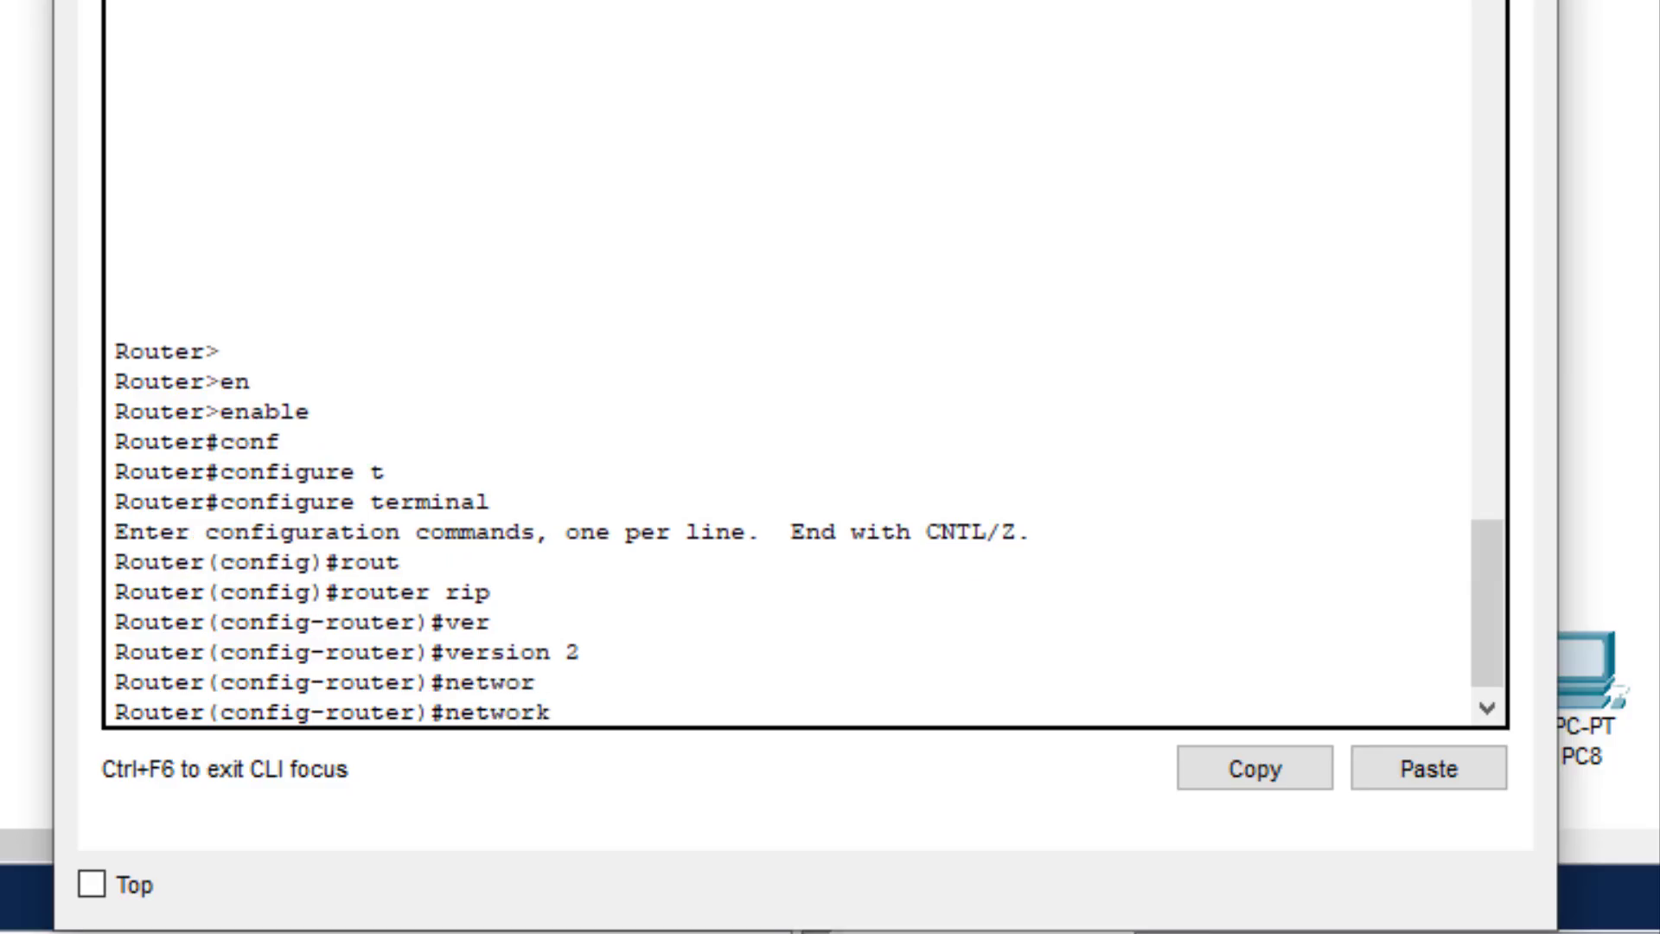
type("10.20.0.0")
key("Return")
Reuse the previous network command to add network 192.168.0.0 to Router1's RIP configuration.
key("Up")
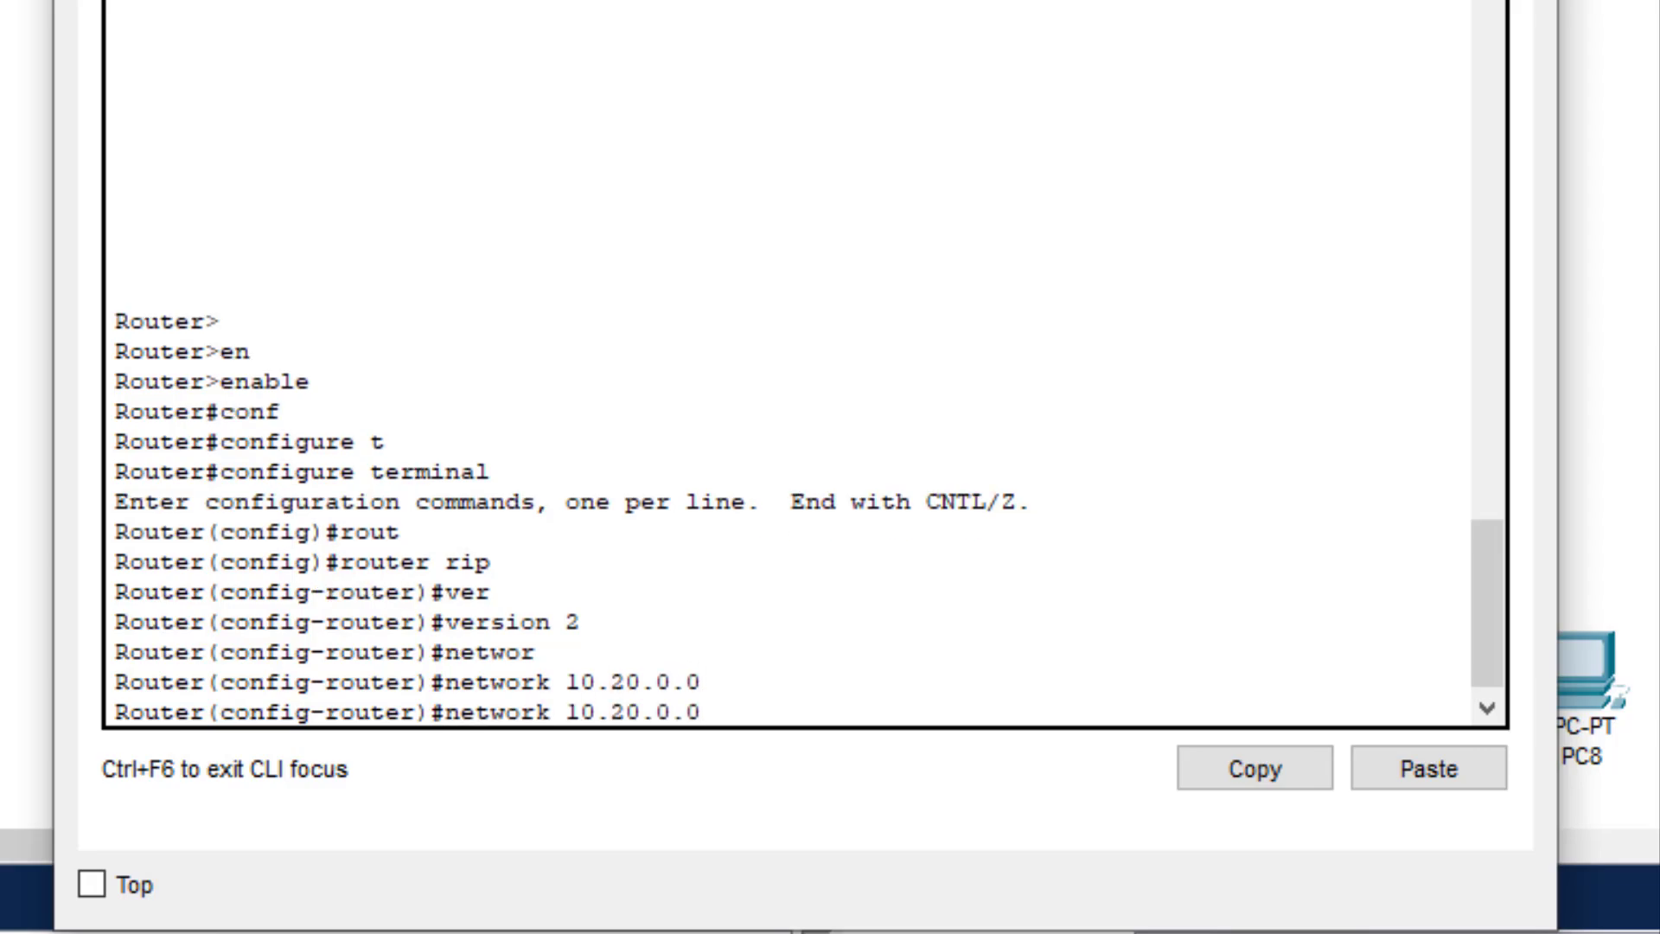
key("BackSpace")
key("BackSpace")
key("BackSpace")
key("BackSpace")
key("BackSpace")
key("BackSpace")
key("BackSpace")
key("BackSpace")
key("BackSpace")
type("192.168.0.0")
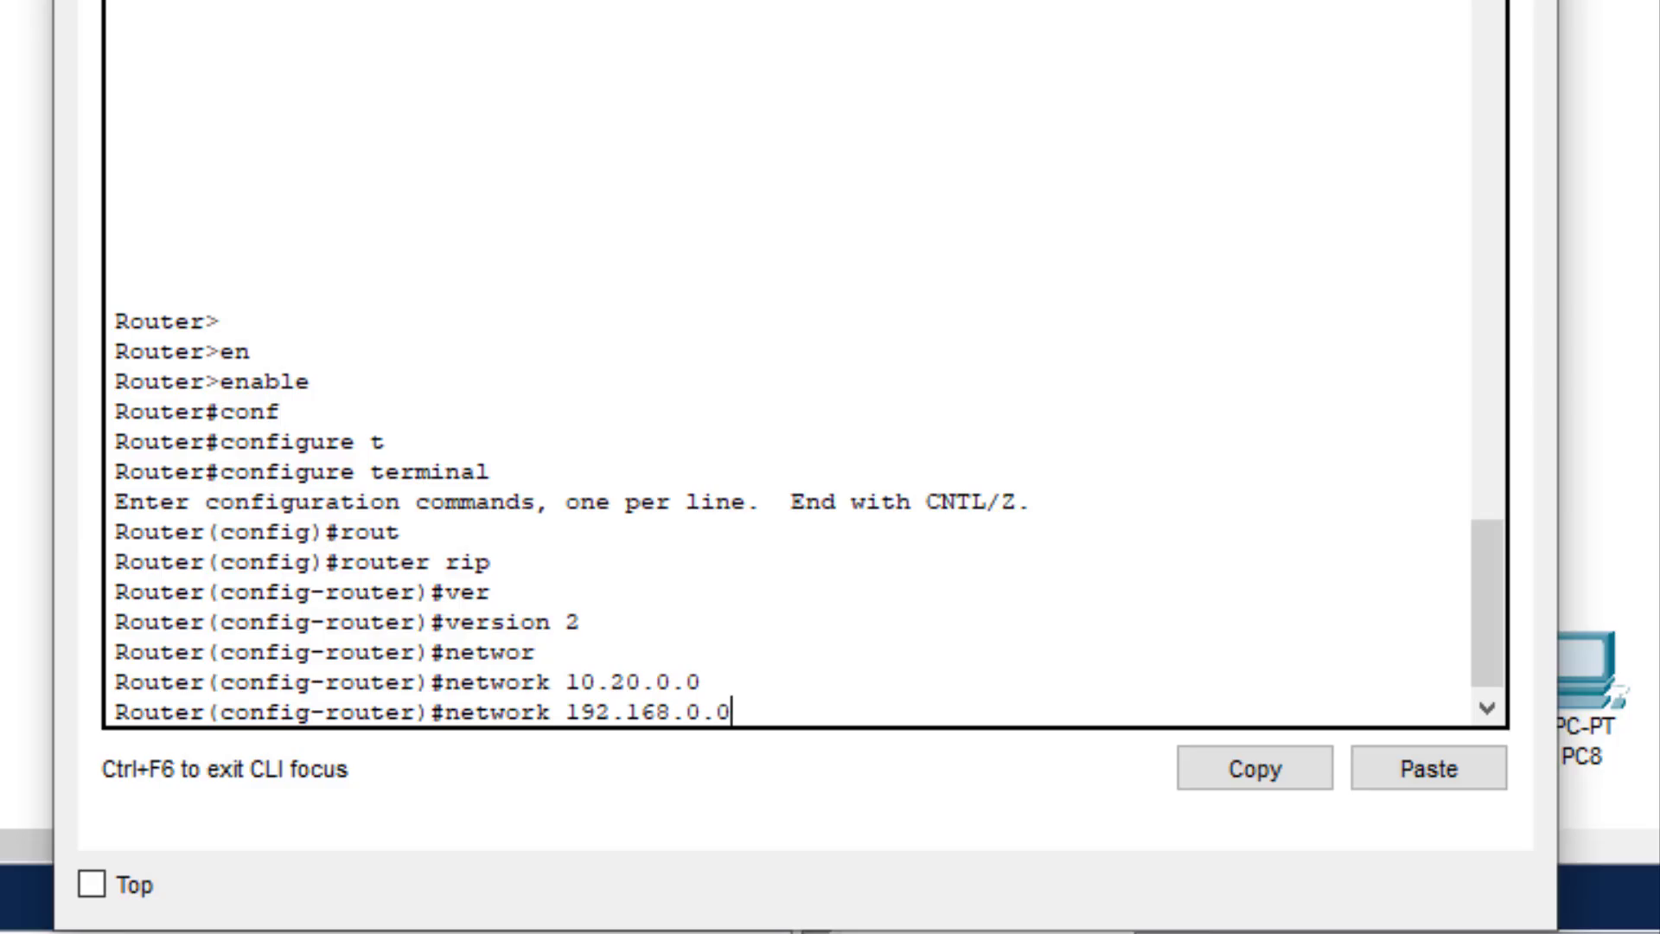
key("Return")
Add network 192.168.1.0 to Router1's RIP configuration and leave router configuration mode with exit.
key("Up")
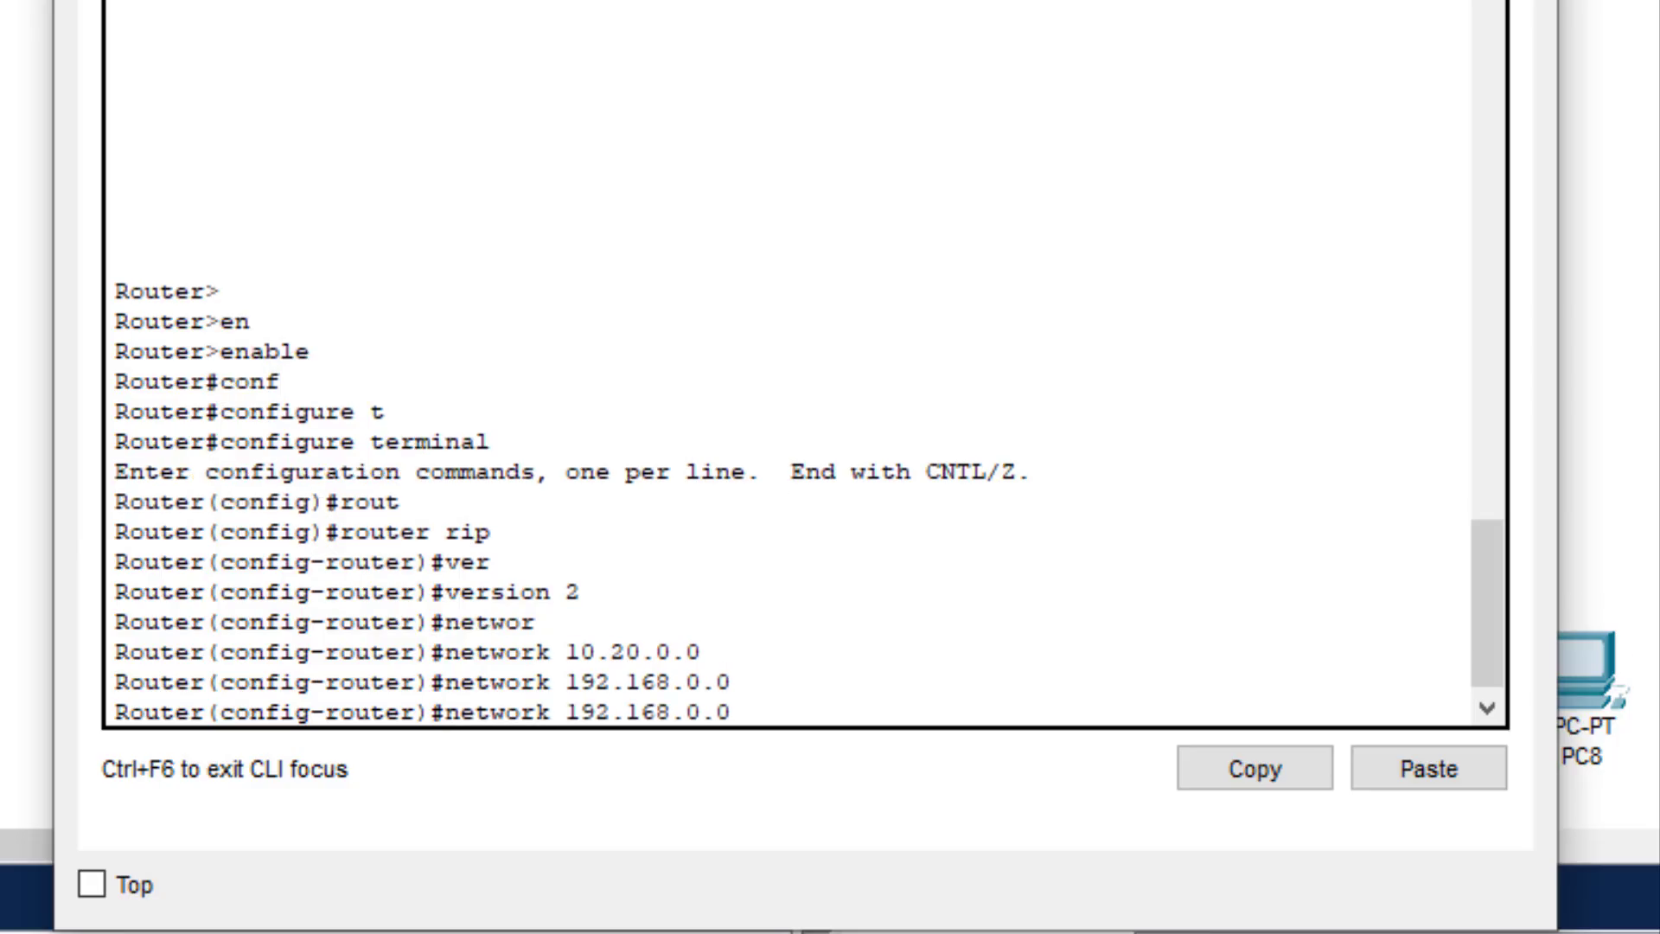
key("BackSpace")
key("BackSpace")
key("BackSpace")
type("1.0")
key("Return")
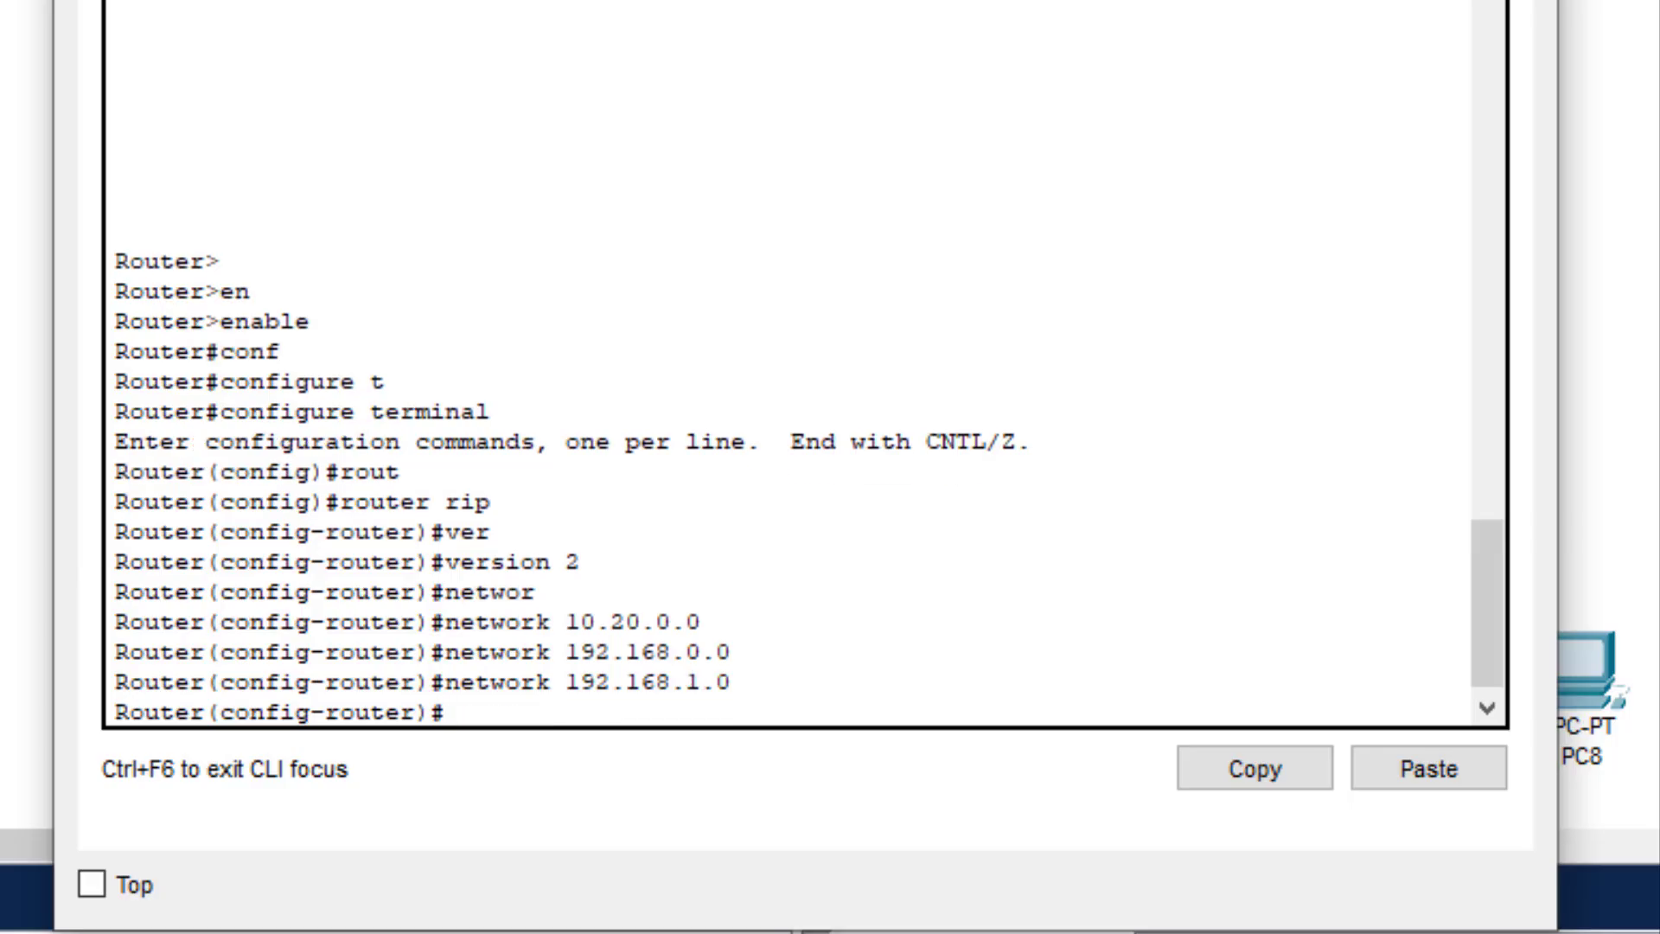
type("exit")
key("Return")
key("Return")
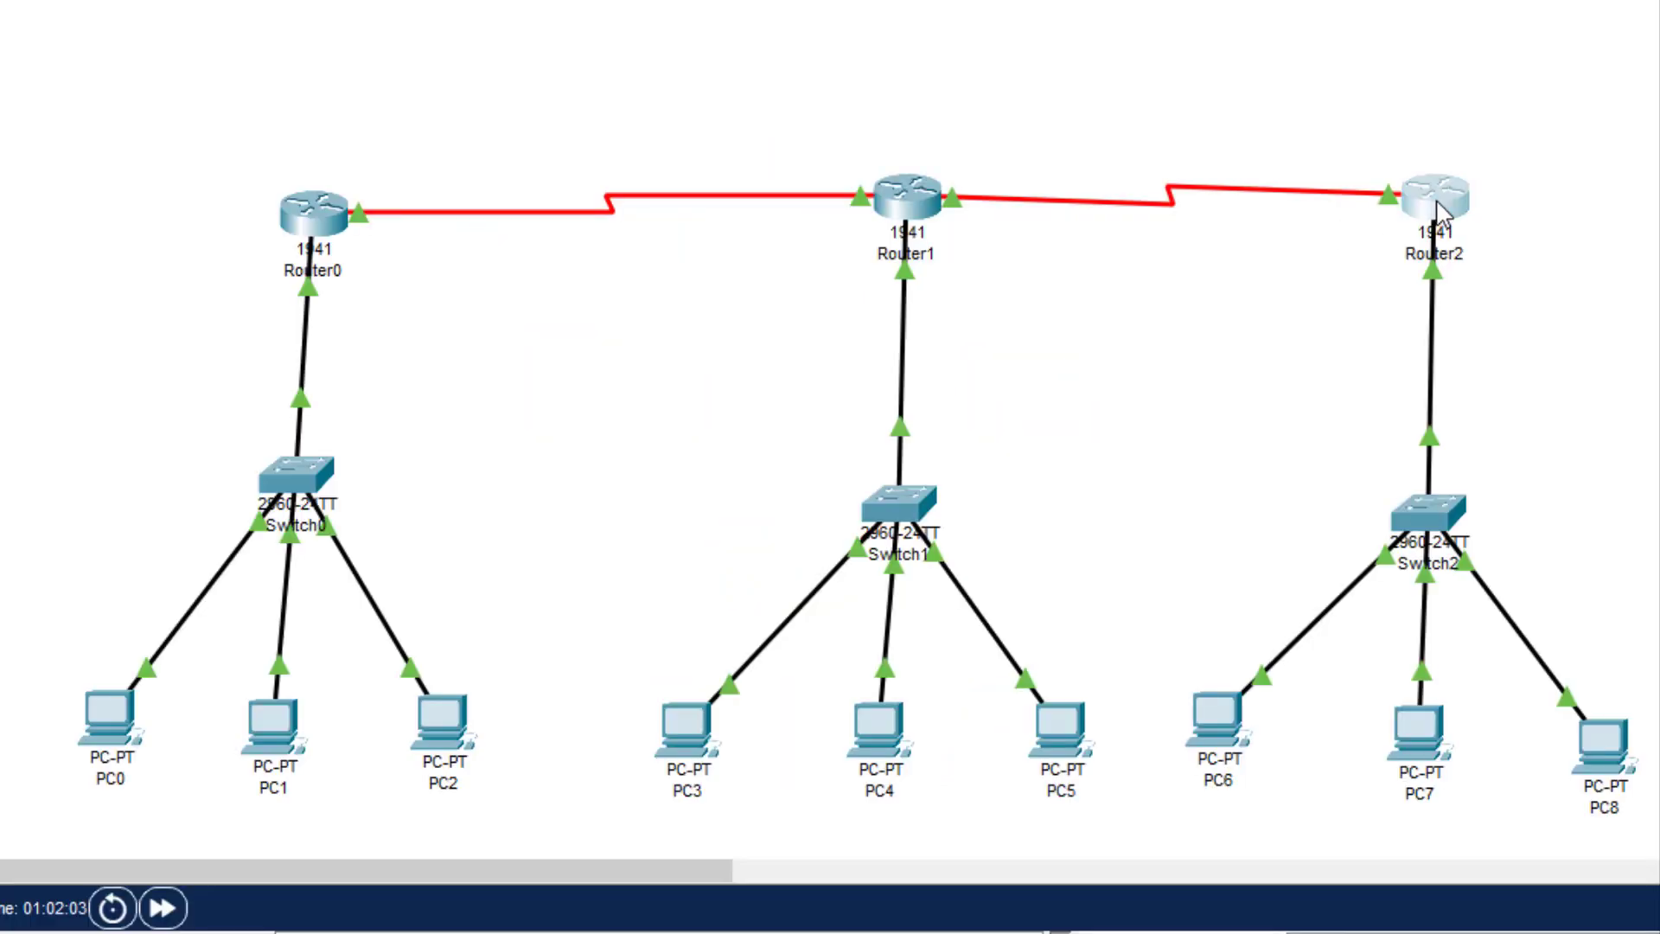
Open Router2's command line, enable privileged mode and enter global configuration mode with configure terminal.
left_click(1435, 203)
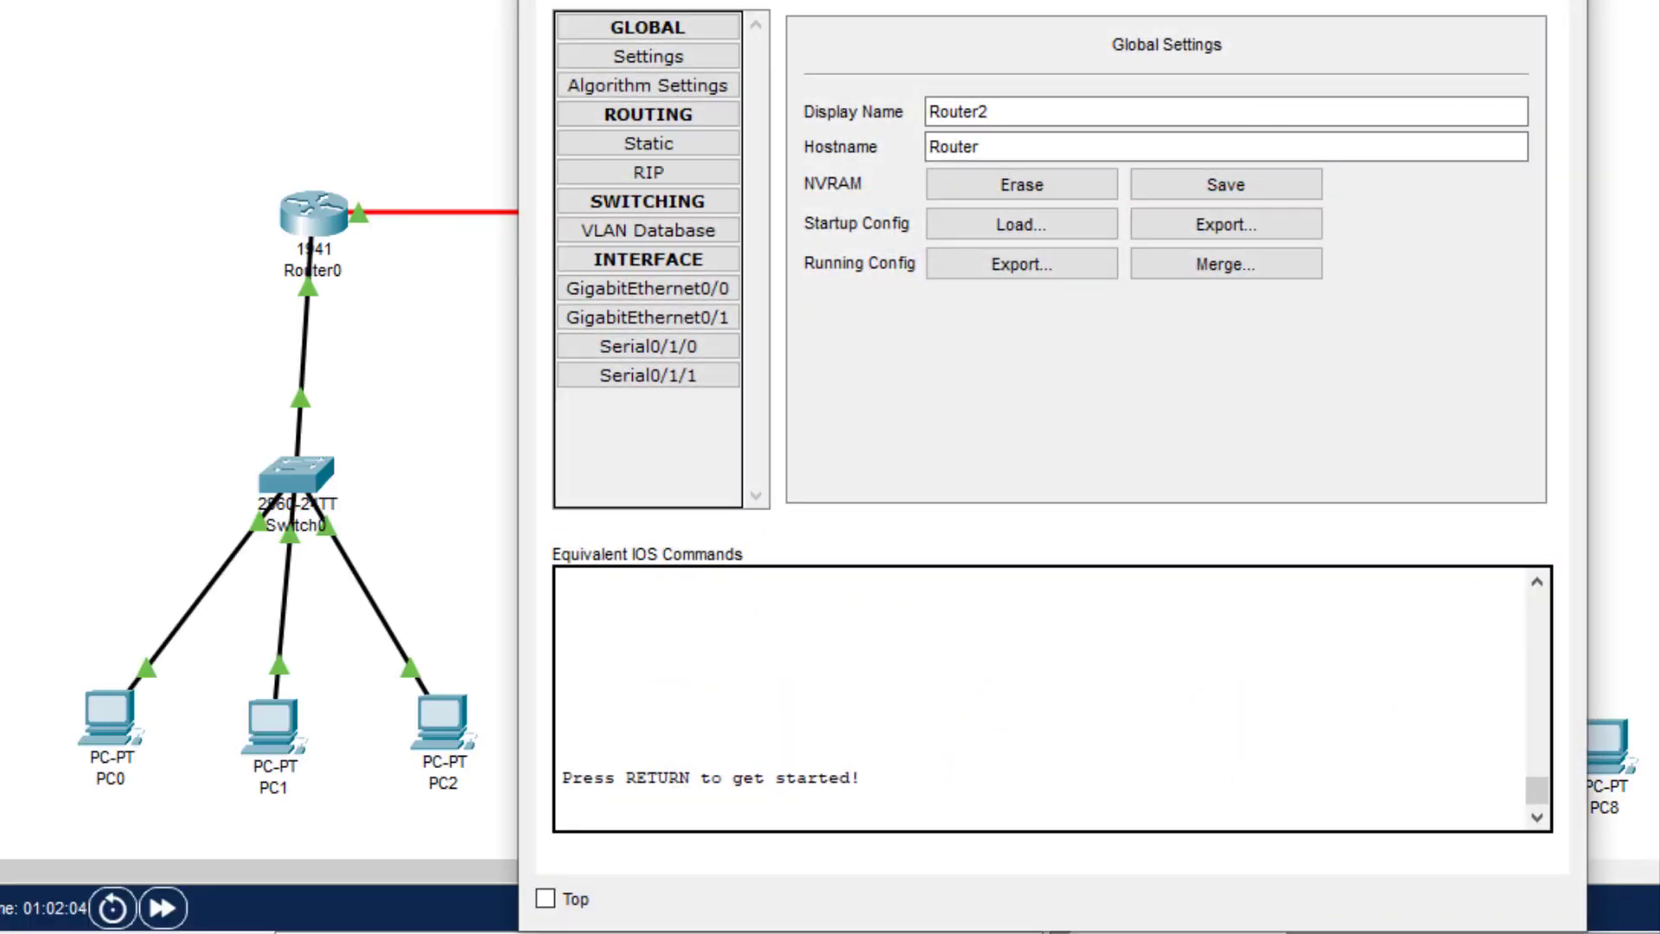
left_click_drag(1100, 1, 867, 74)
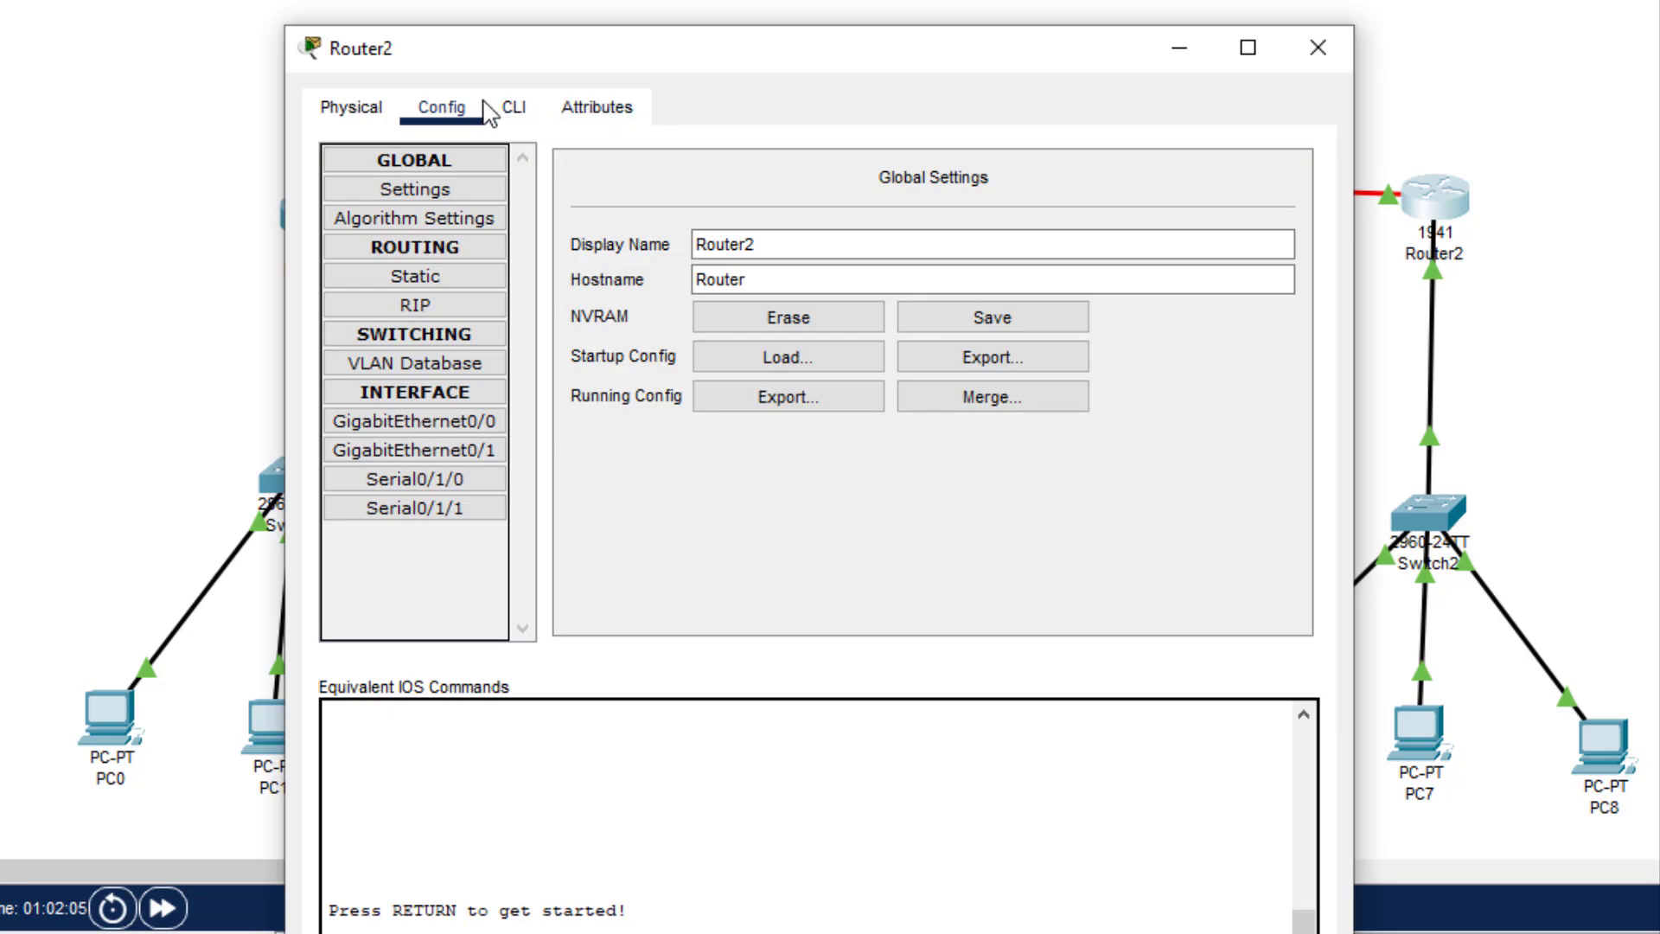
left_click(512, 113)
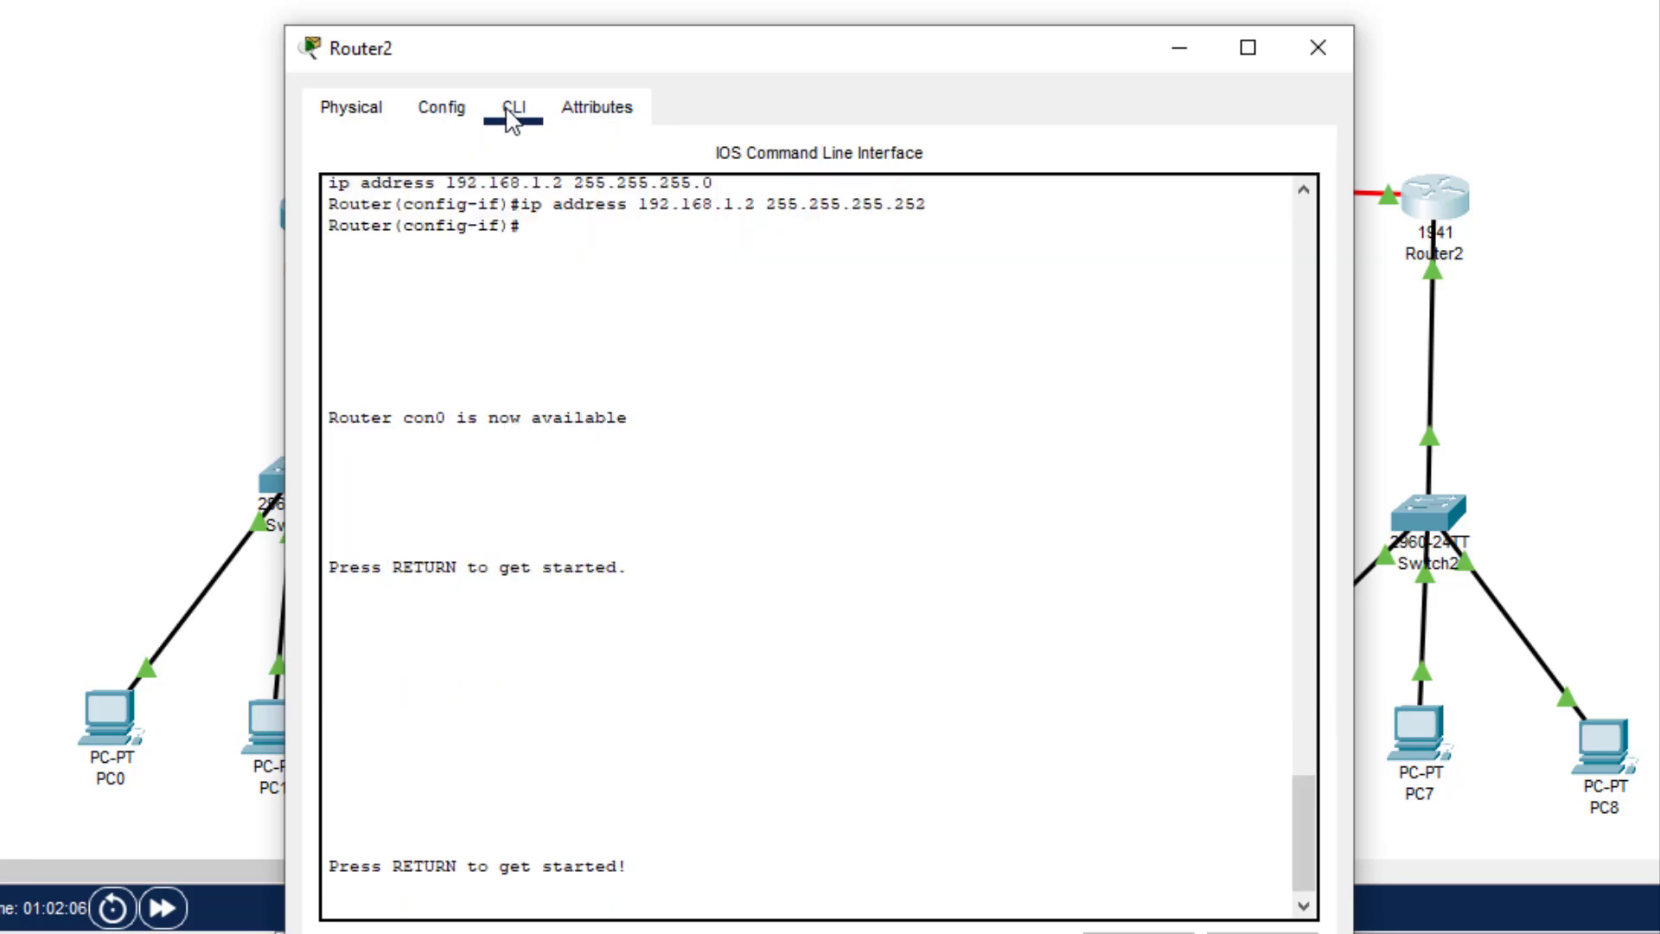
left_click(816, 840)
key("Return")
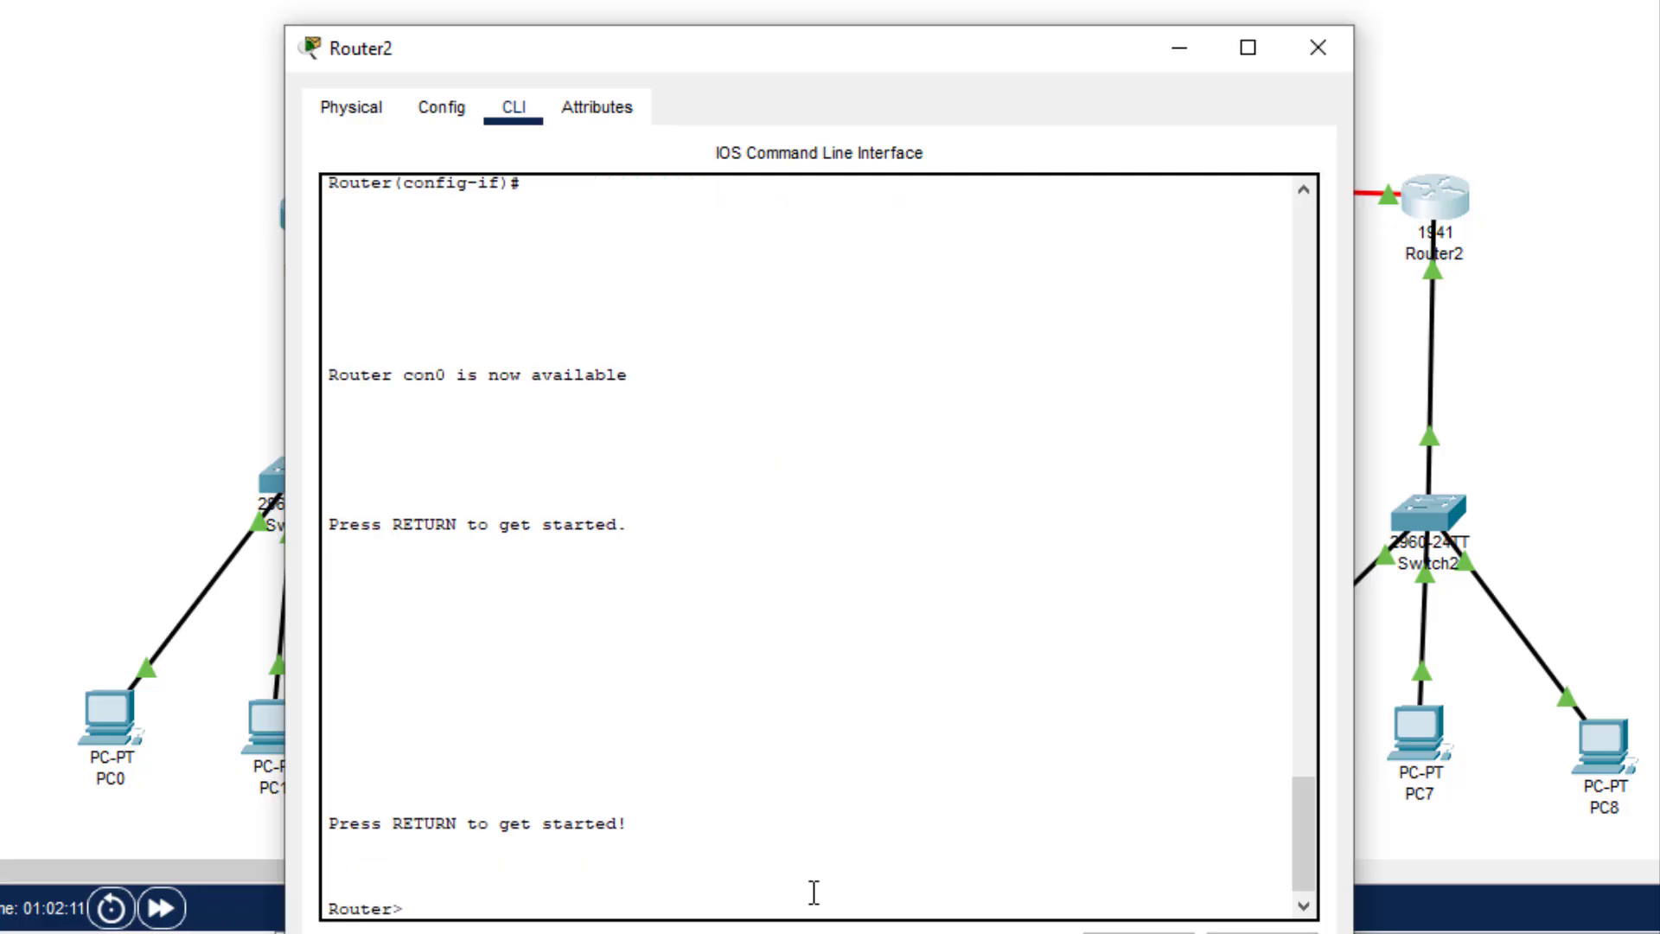
type("en")
key("Tab")
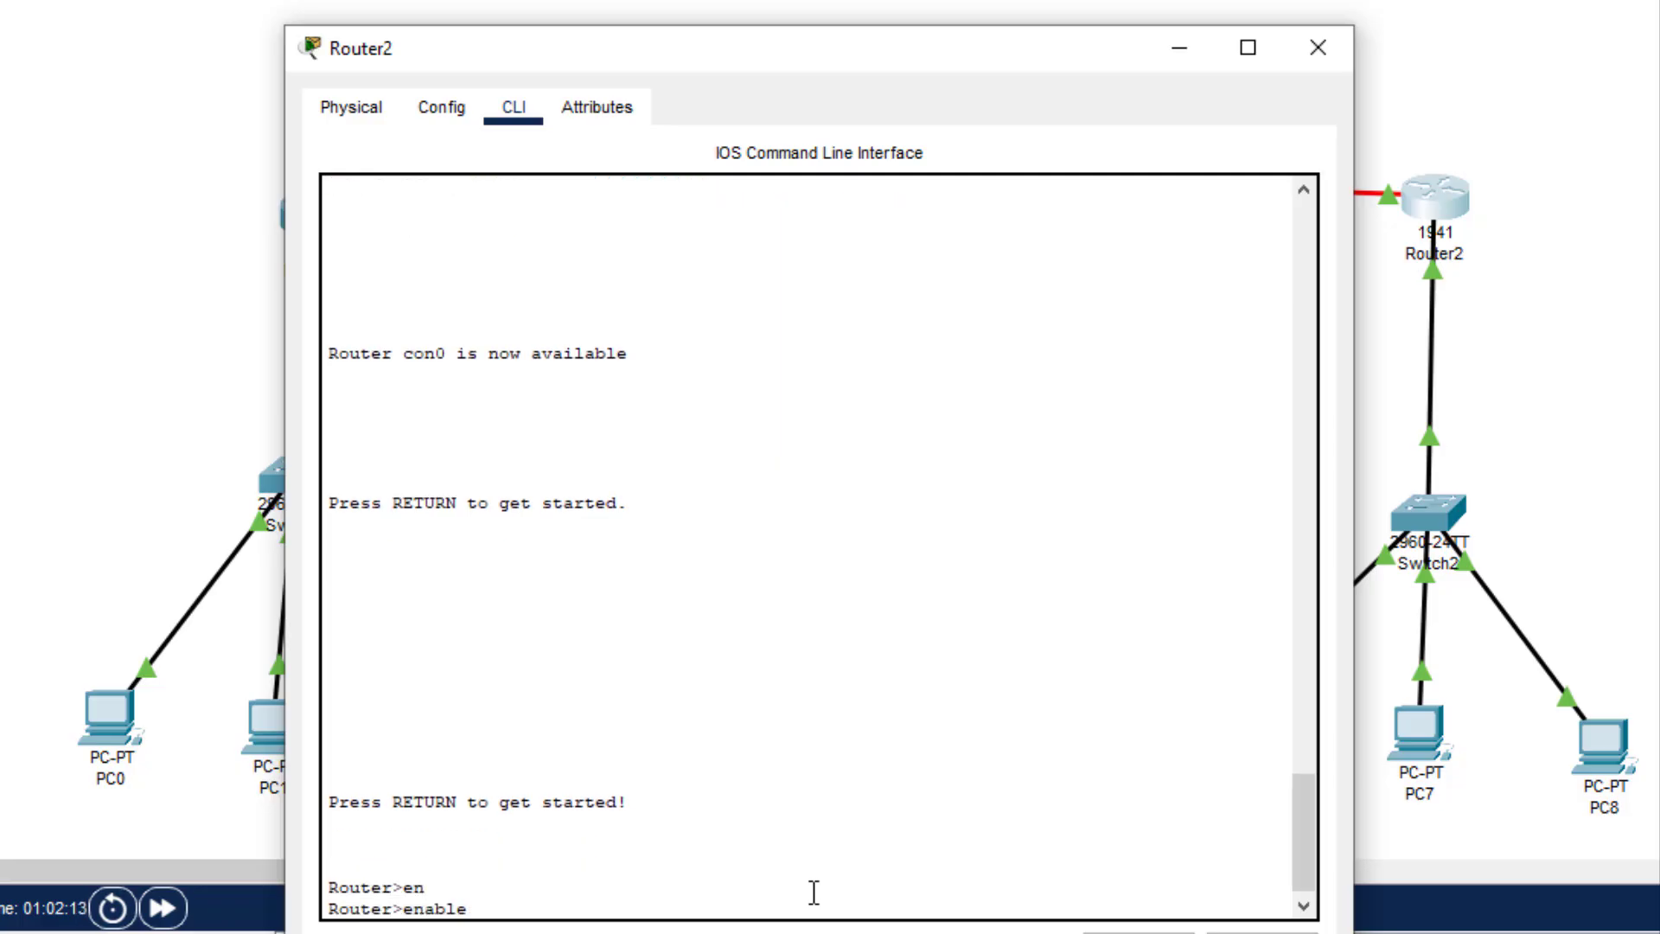
key("Return")
type("c")
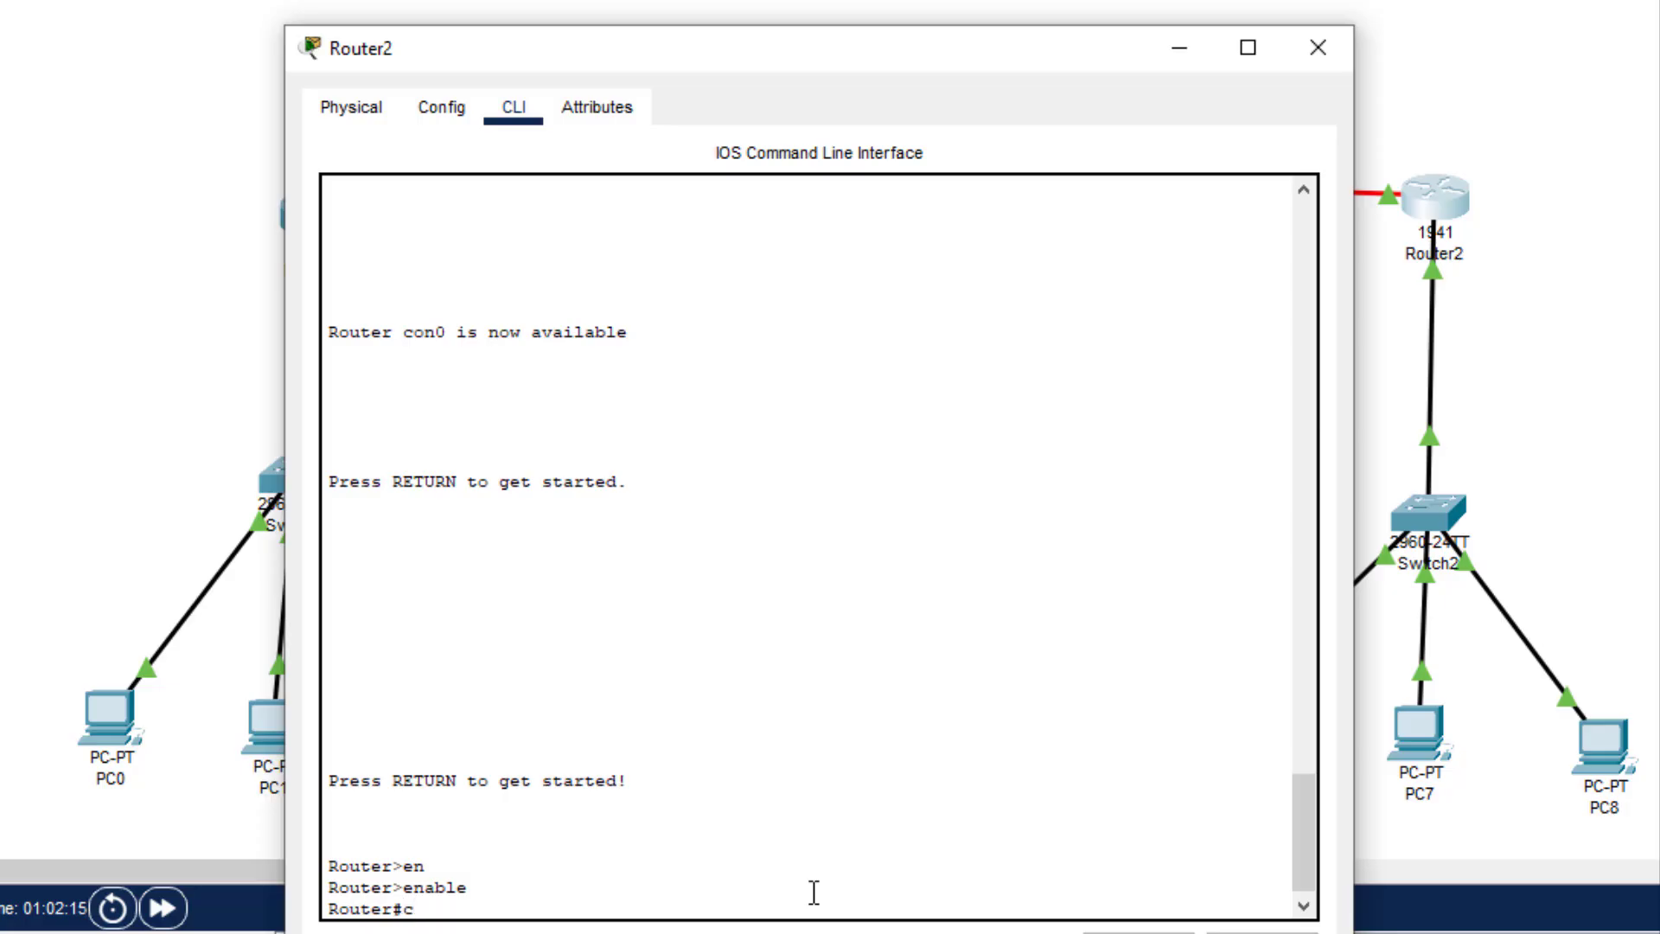
type("onf")
key("Tab")
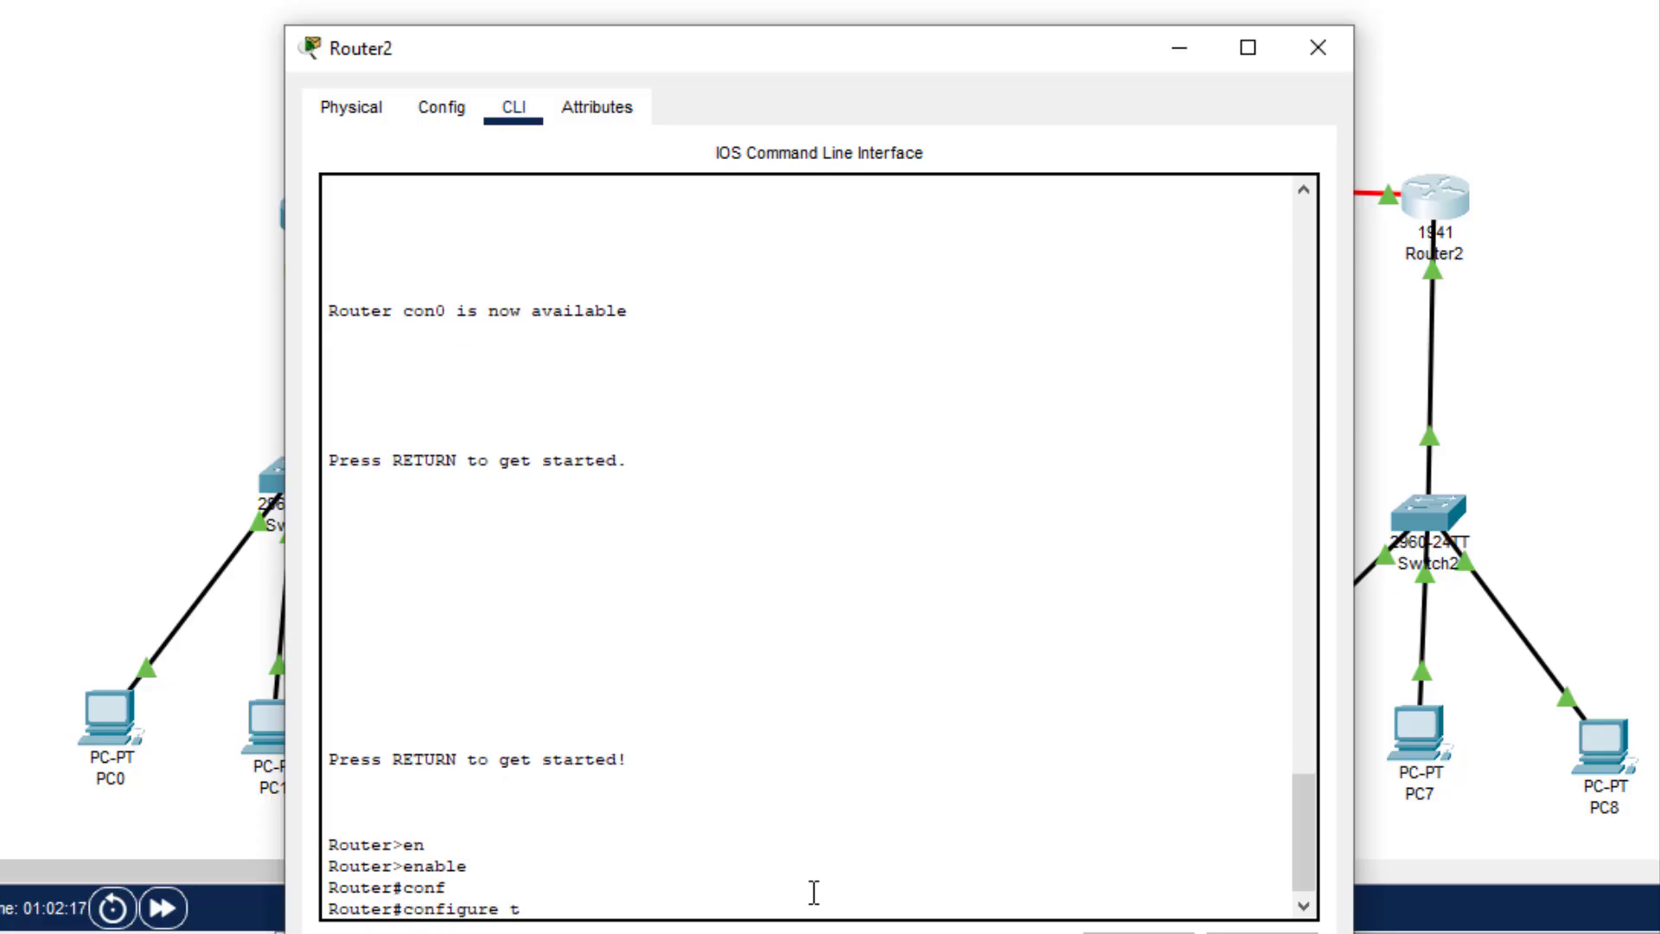
type("t")
key("Tab")
key("Return")
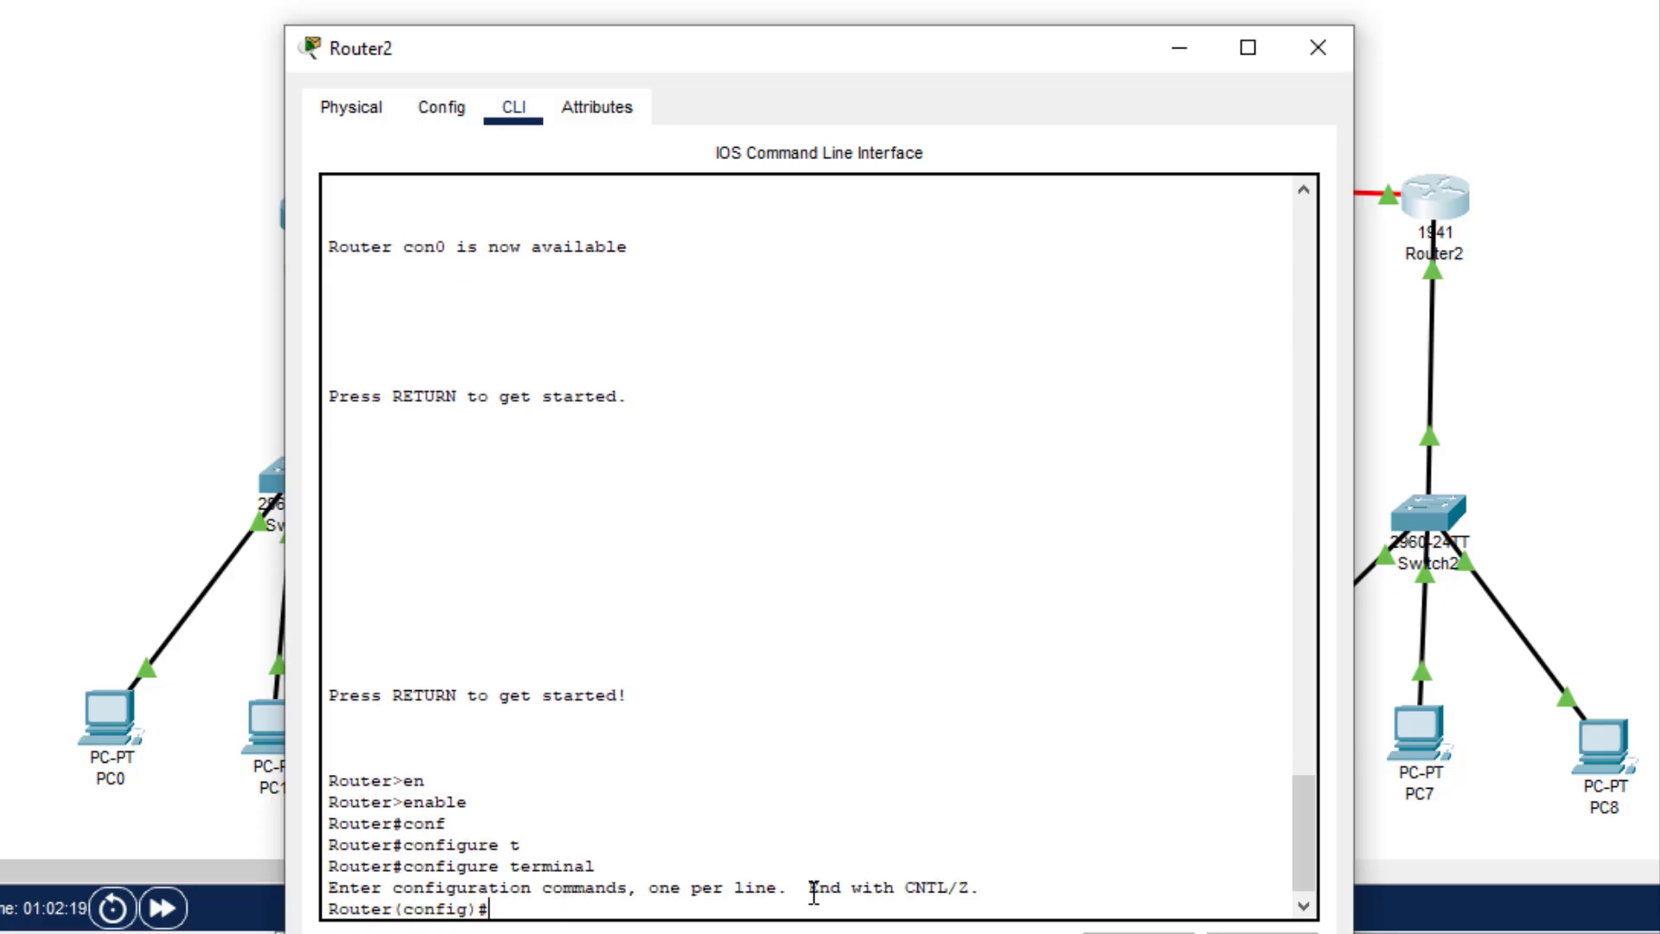
Enter RIP router configuration on Router2 with router rip and set it to version 2.
type("rout")
key("Tab")
type("rip")
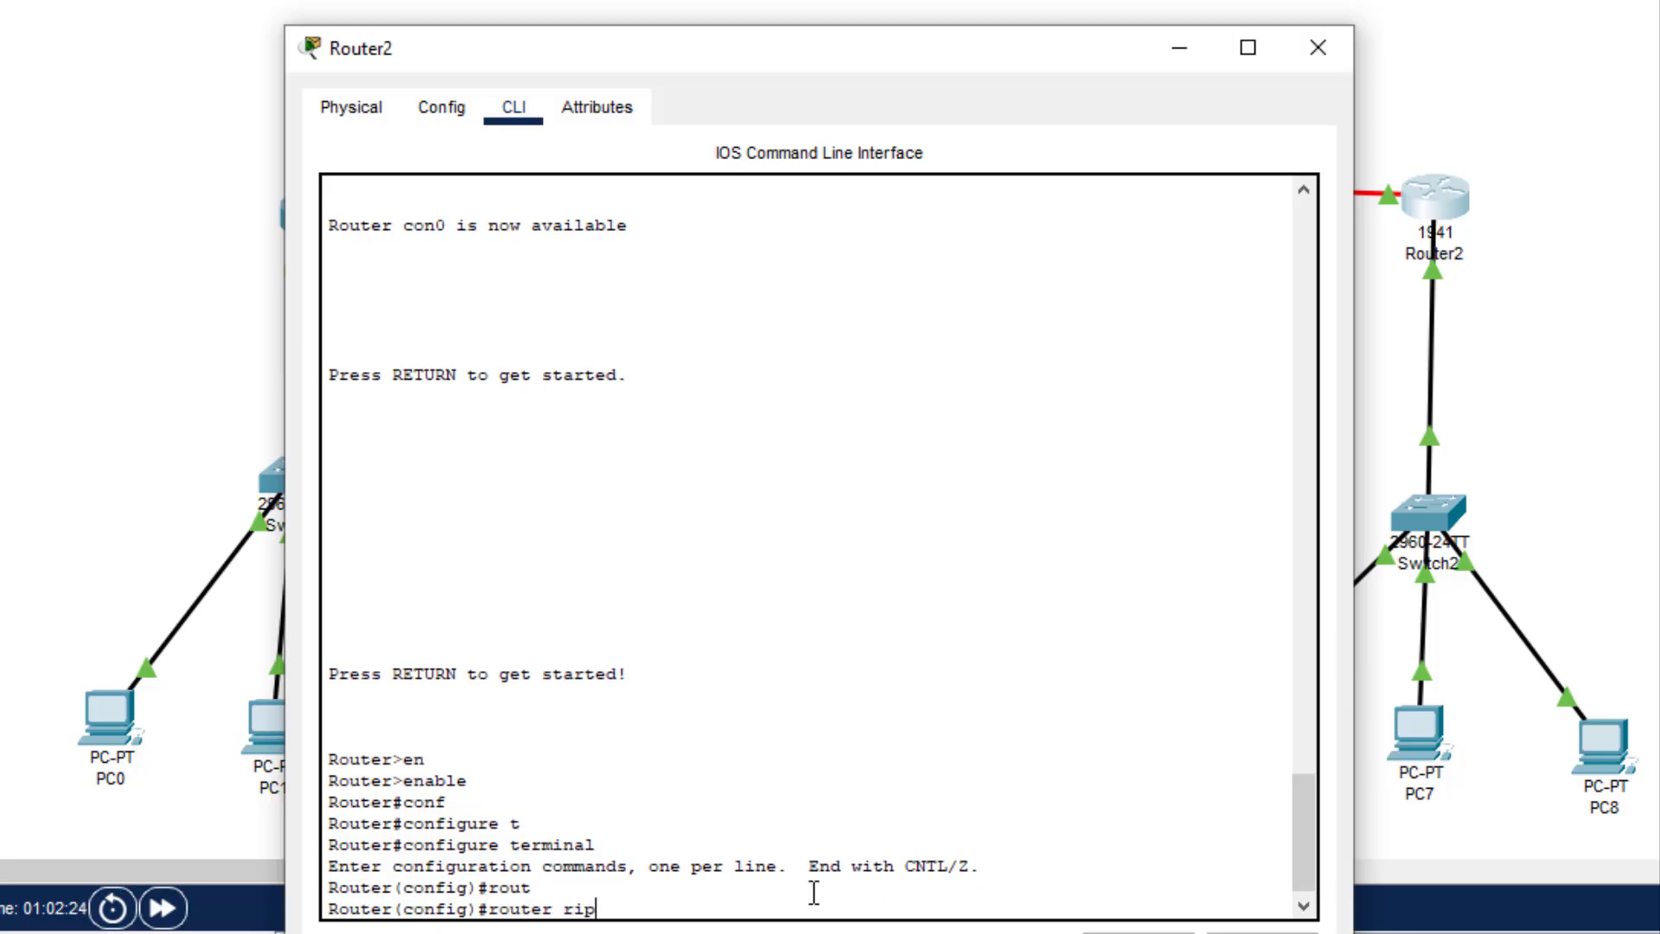
key("Return")
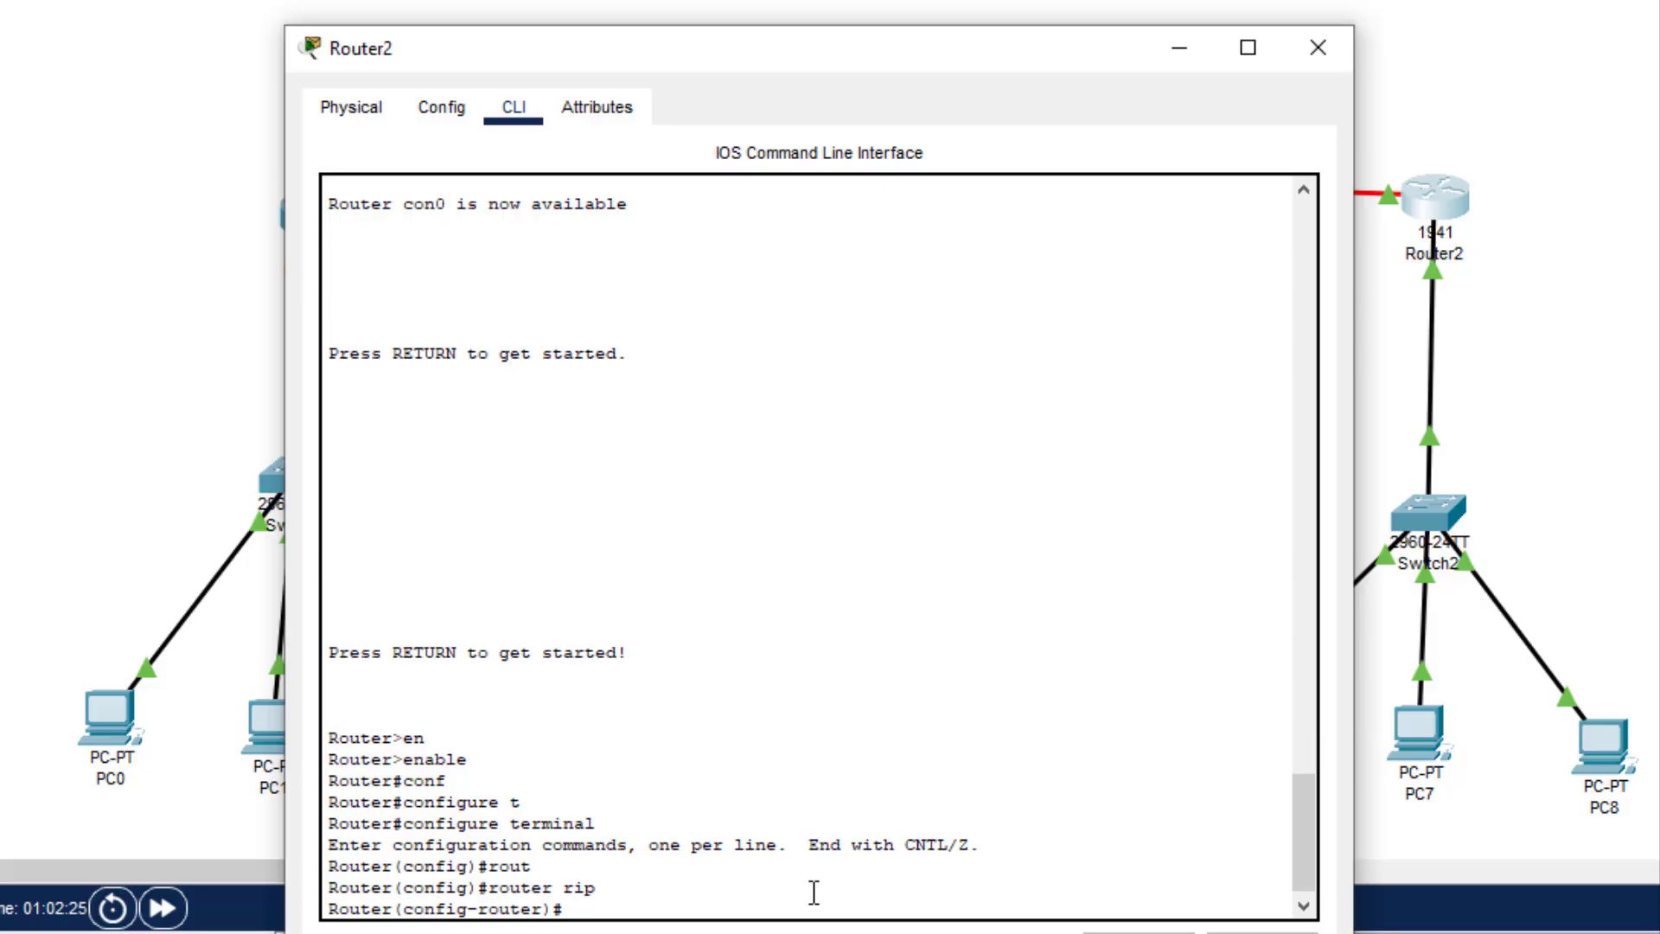
type("ver")
key("Tab")
type("2")
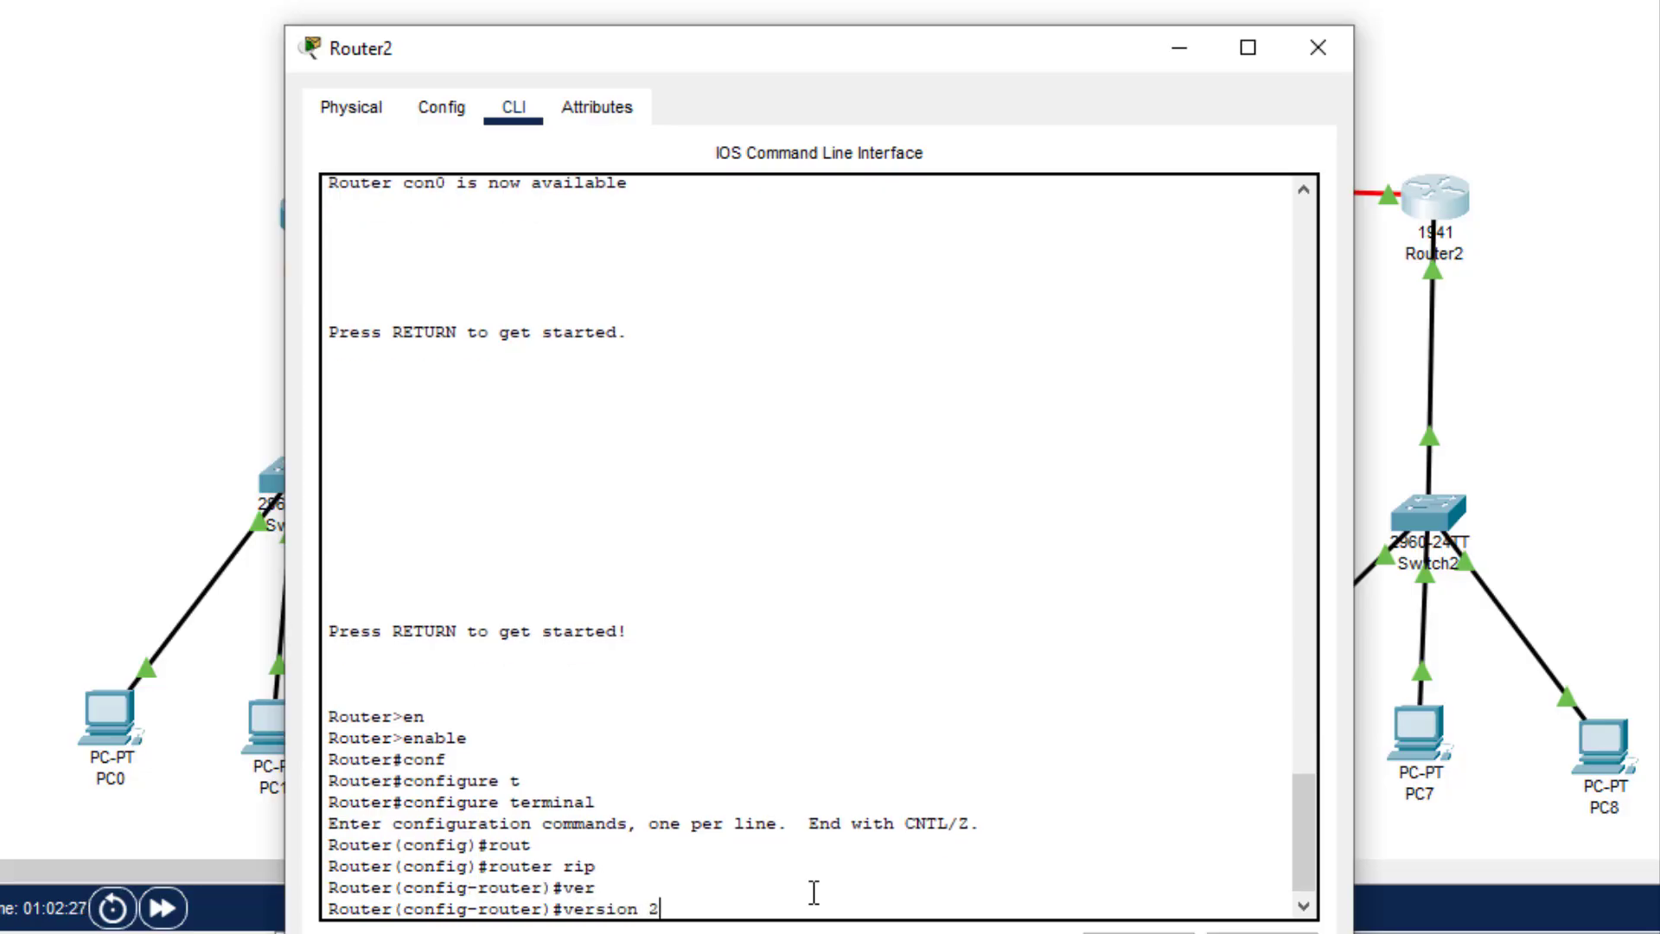
key("Return")
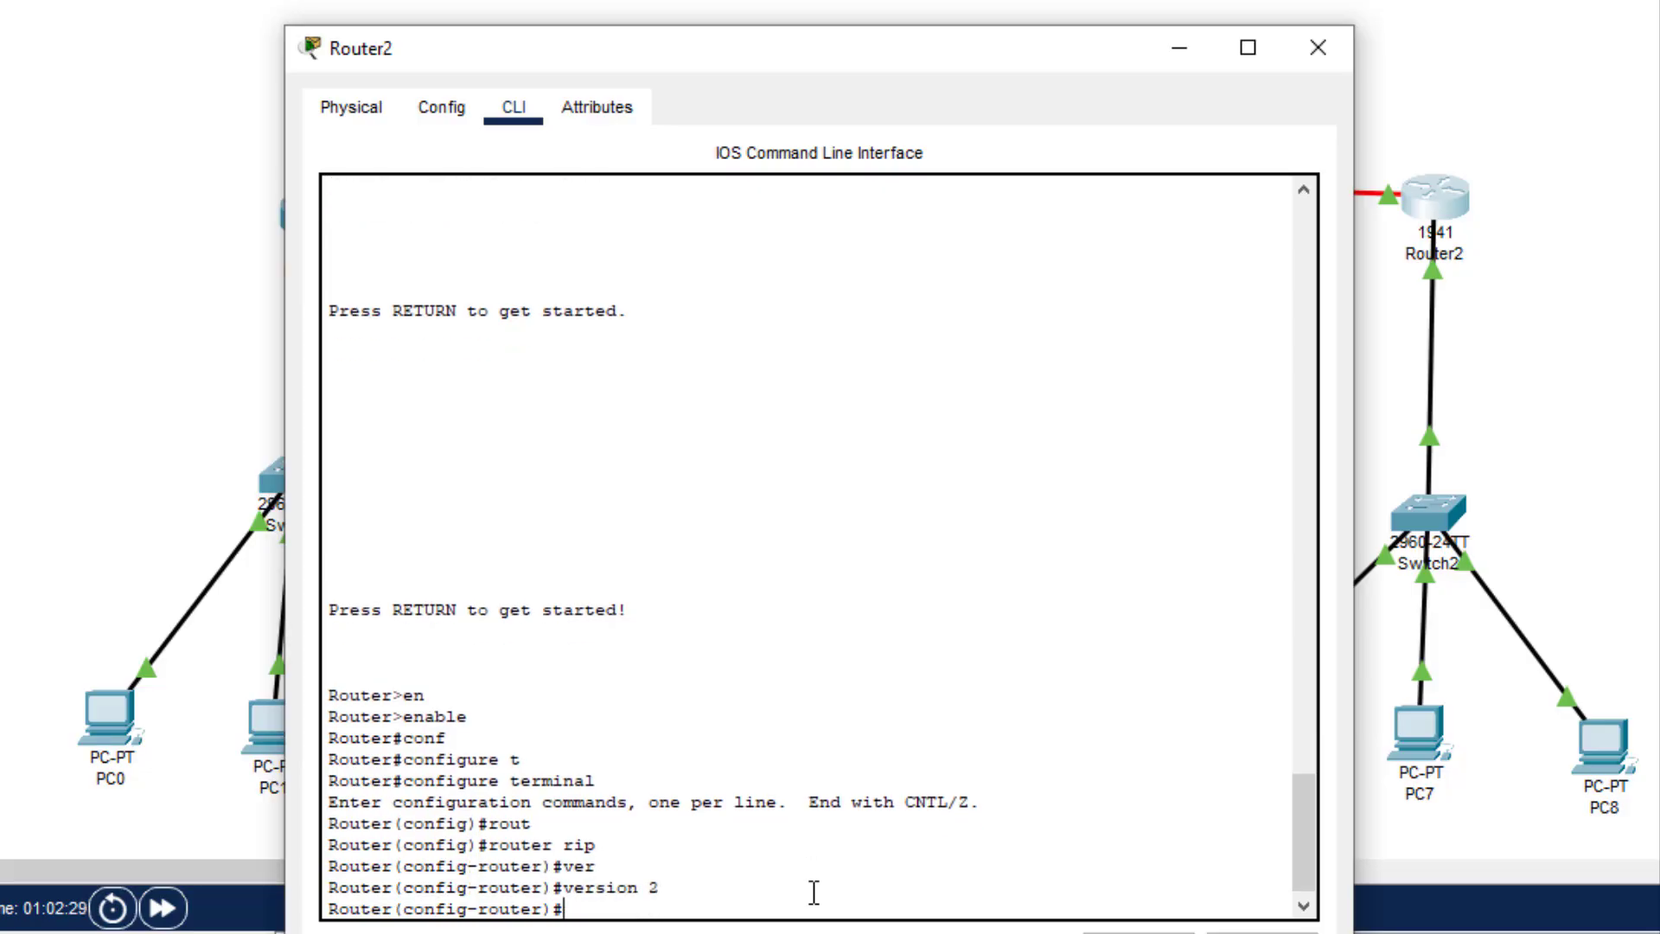
Add network 10.30.0.0 to Router2's RIP configuration with the network command.
type("net")
key("Tab")
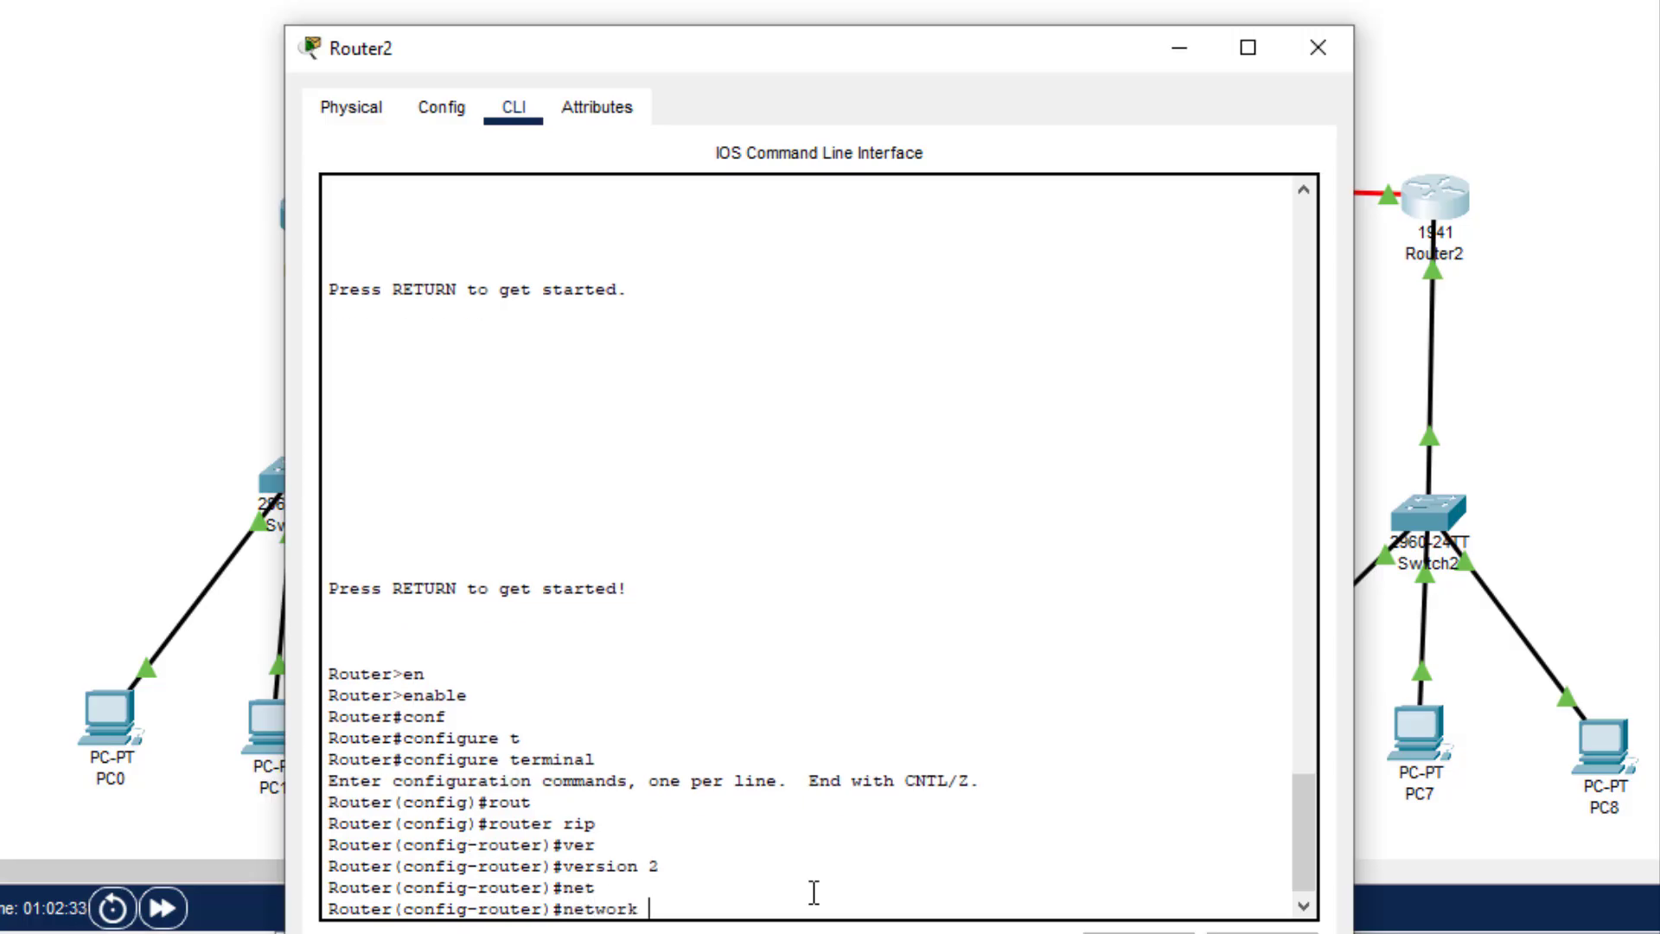
type("10.30.0.0")
key("Return")
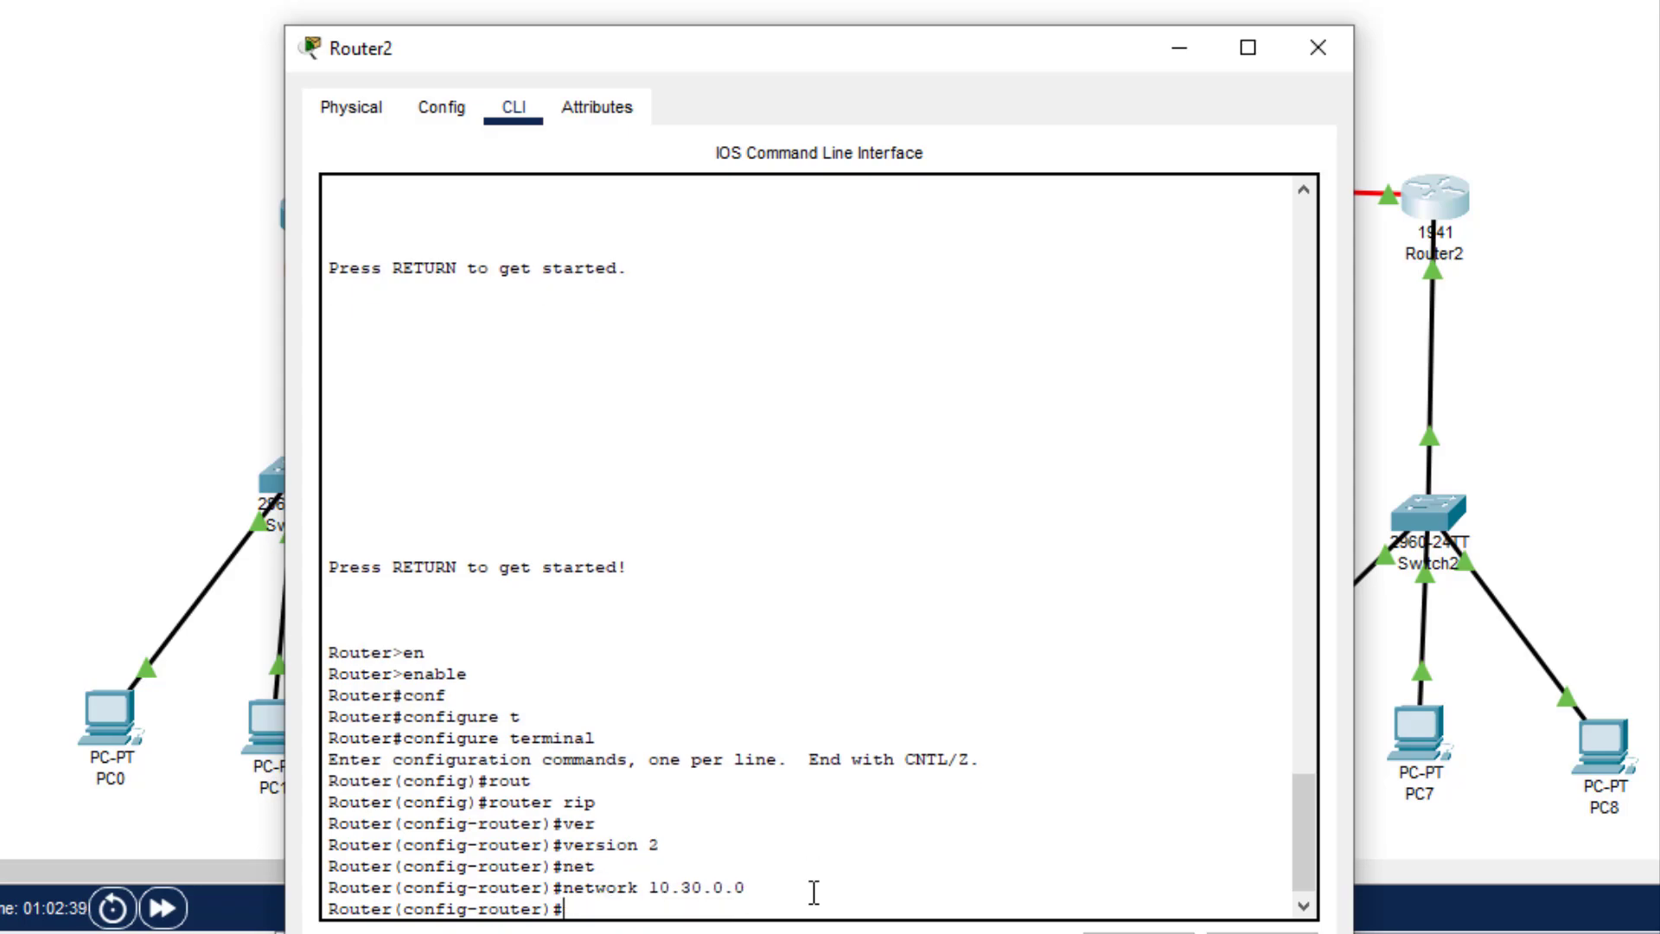
Reuse the previous network command to add network 192.168.1.0 to Router2's RIP configuration, and leave router configuration mode with exit.
key("Up")
key("BackSpace")
key("BackSpace")
key("BackSpace")
key("BackSpace")
key("BackSpace")
key("BackSpace")
key("BackSpace")
key("BackSpace")
key("BackSpace")
type("192.168")
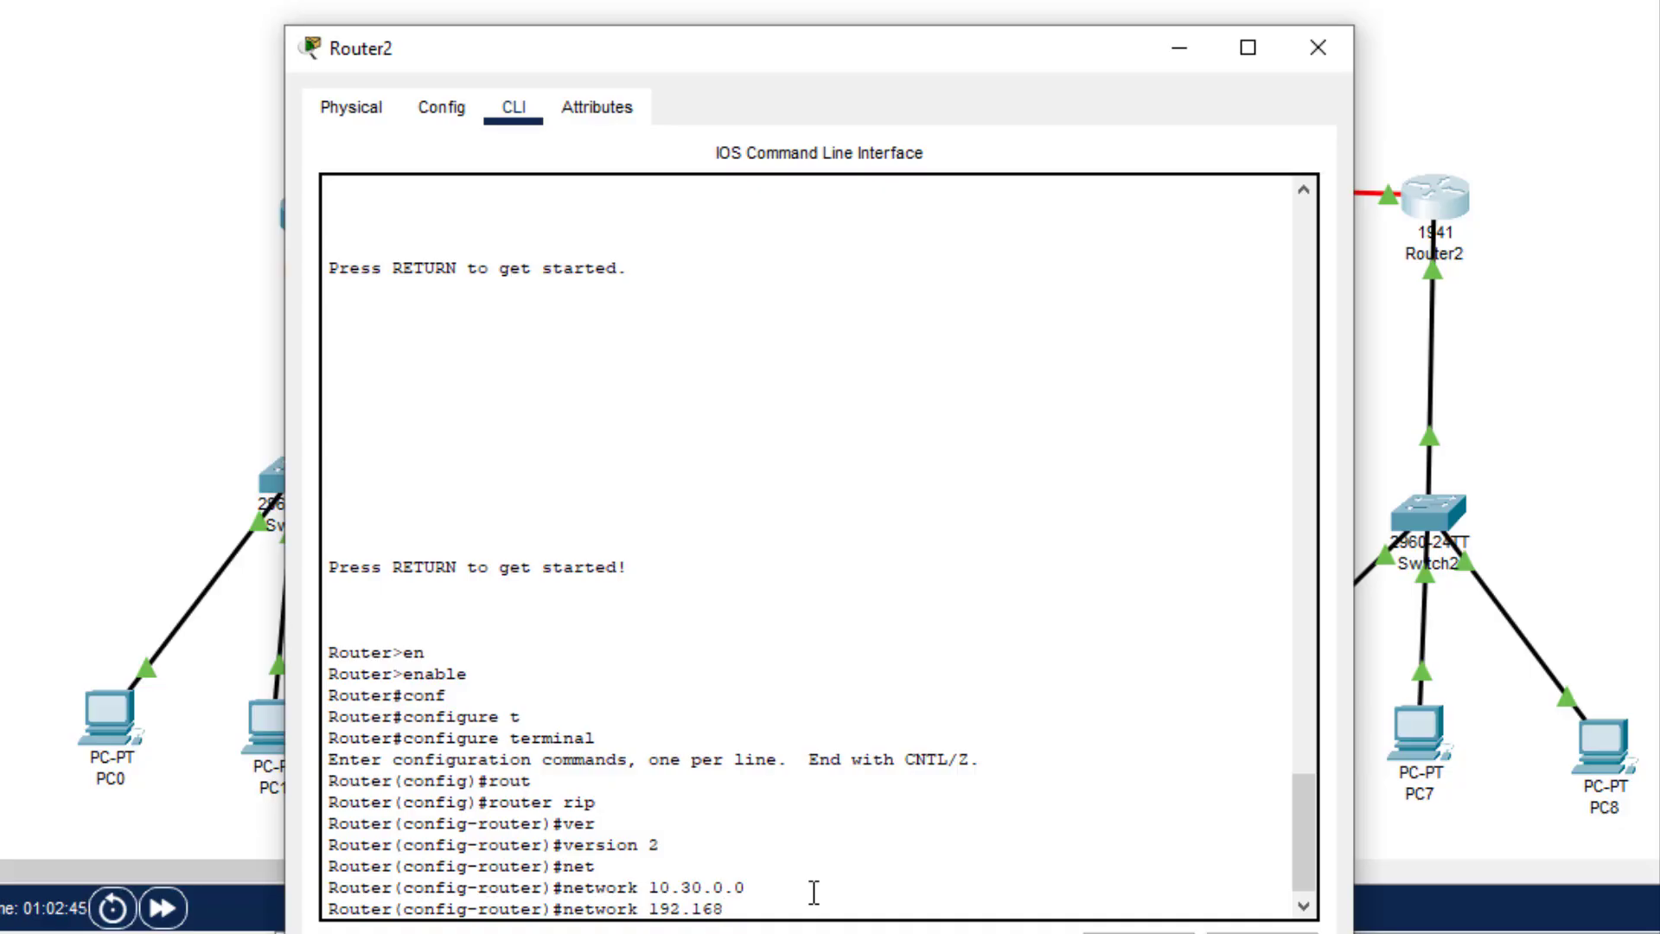
type(".1.0")
key("Return")
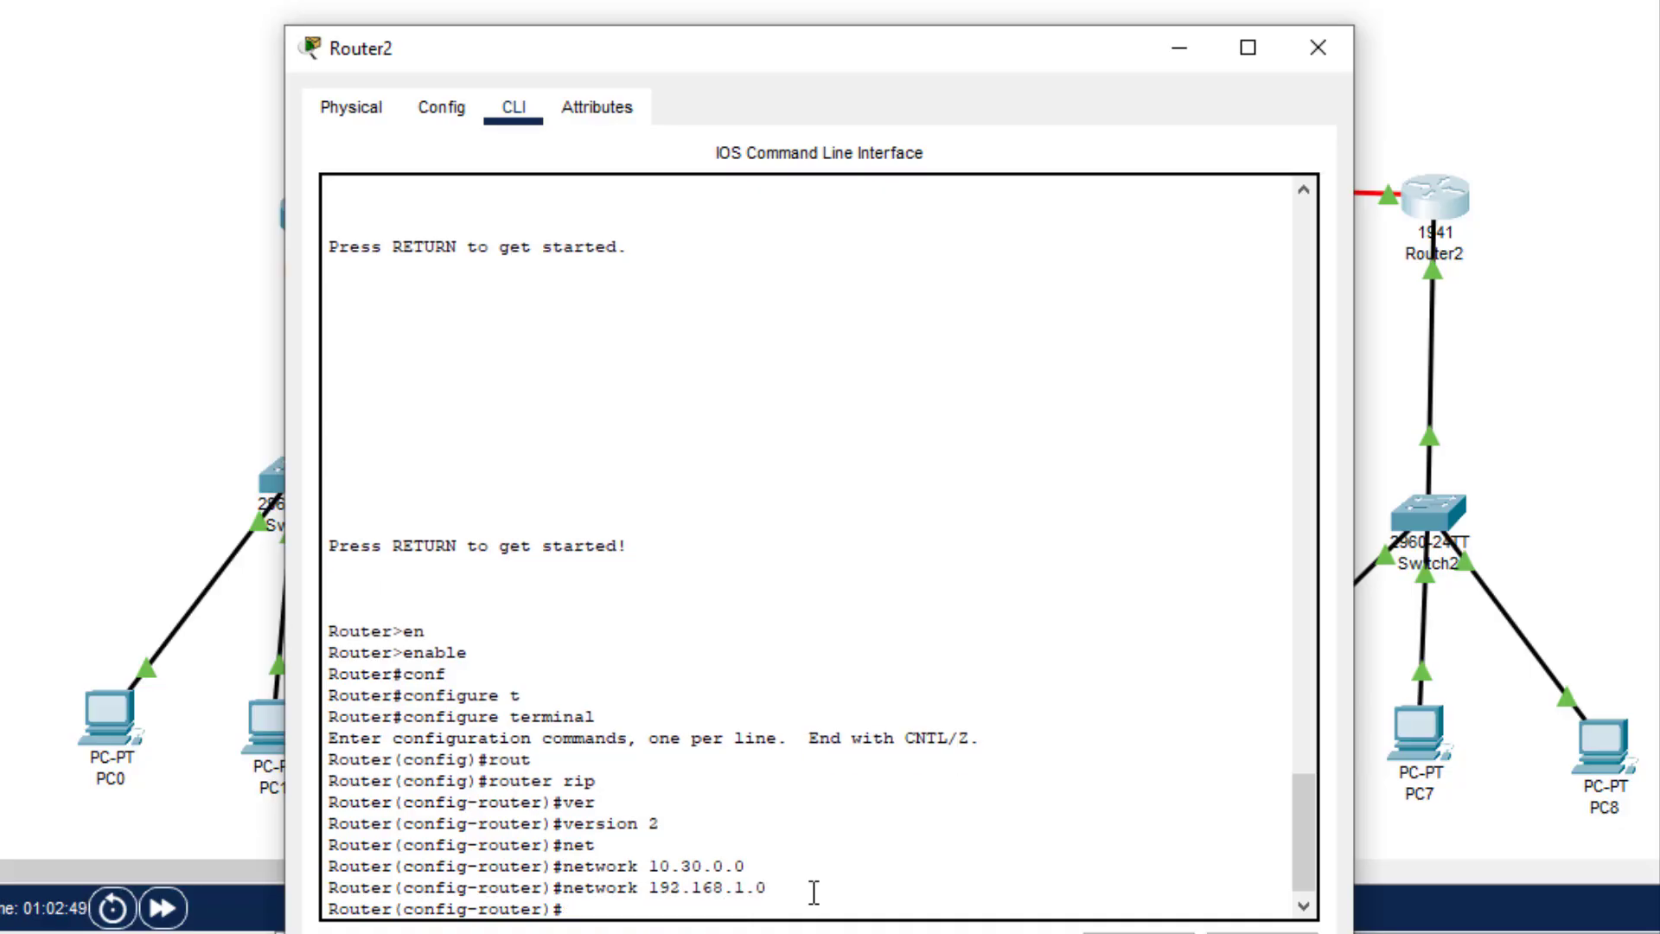
type("exit")
key("Return")
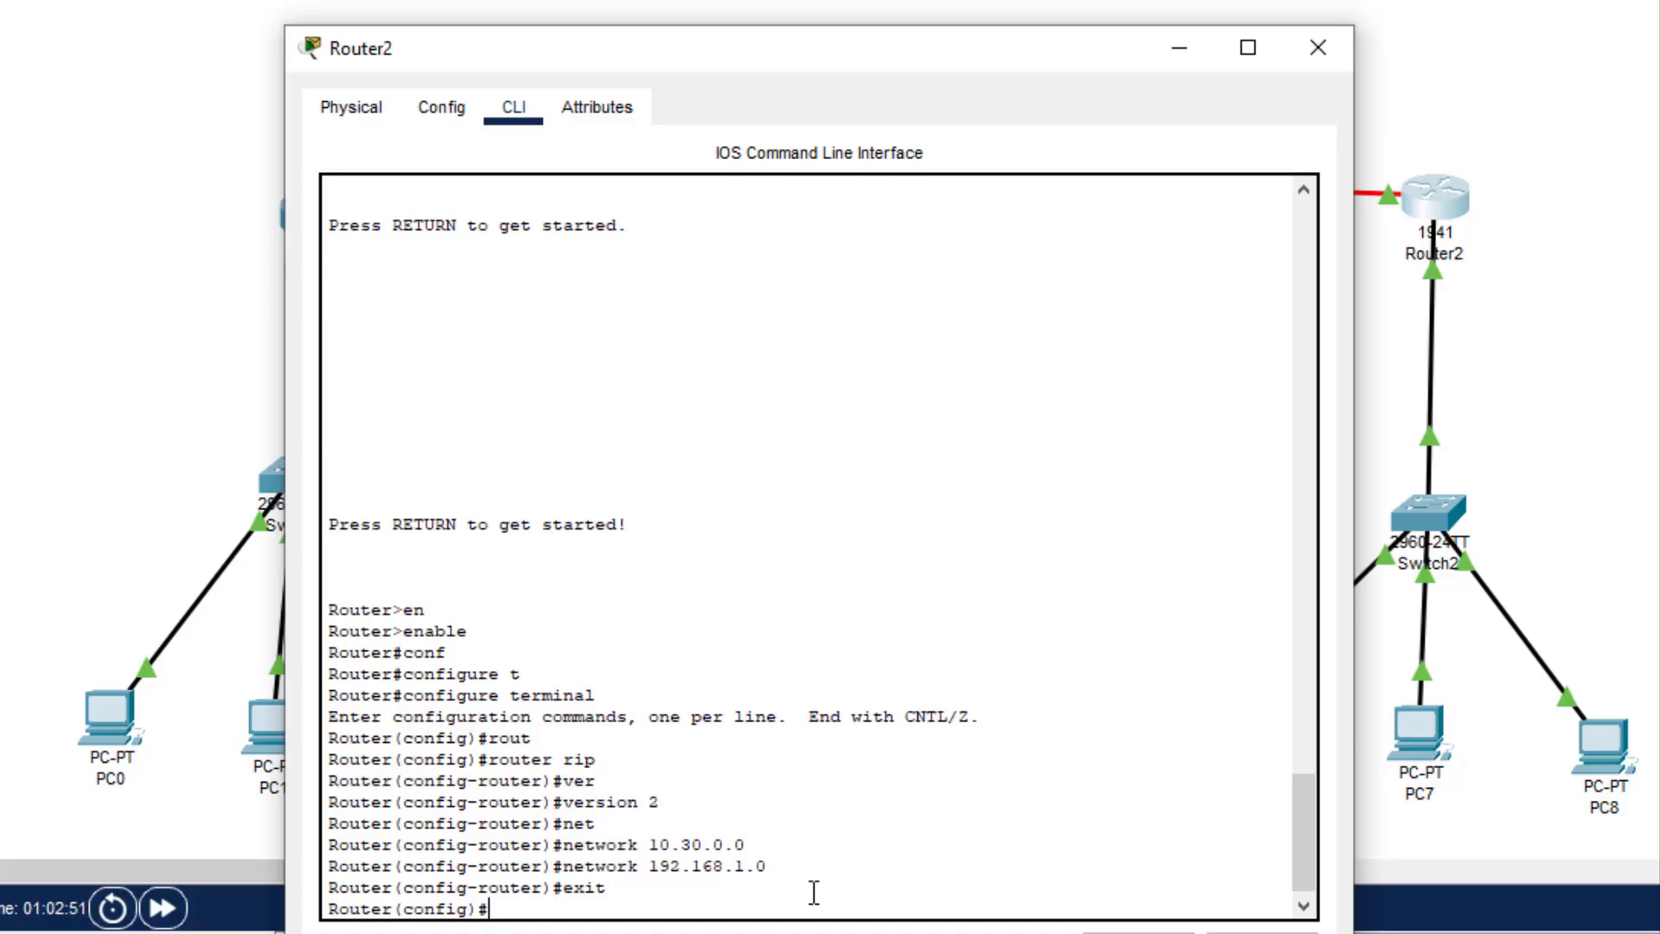
key("Return")
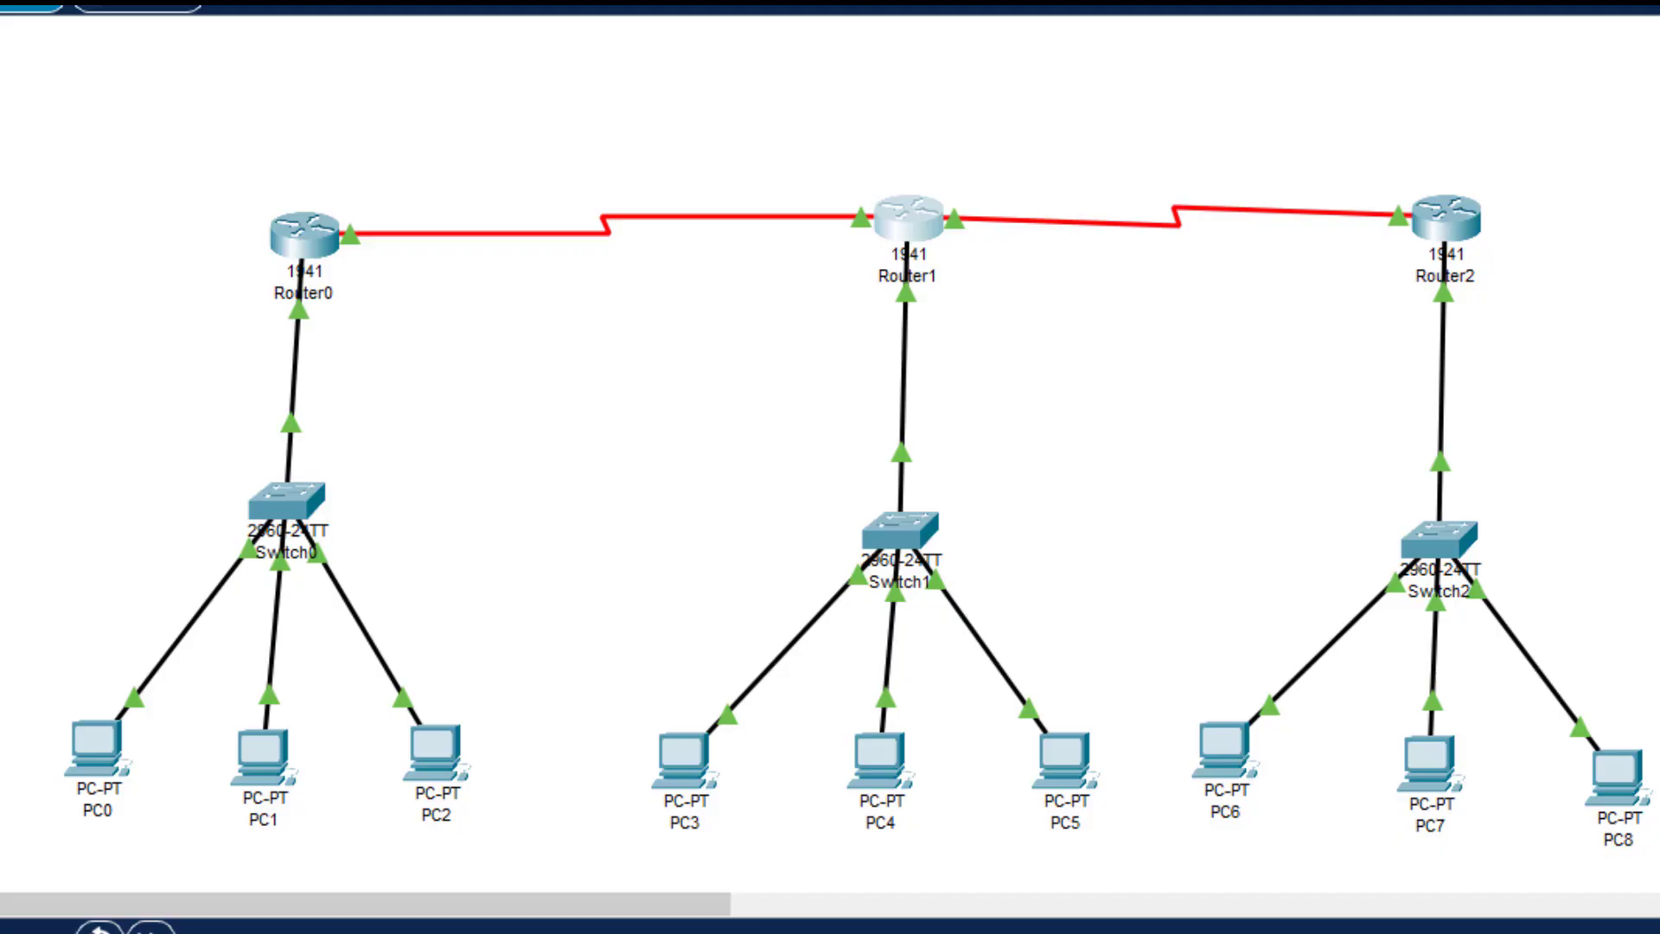
Repeat the ping to 10.30.0.4 from PC0's command prompt, highlight the reply lines and close the PC0 window.
left_click(102, 765)
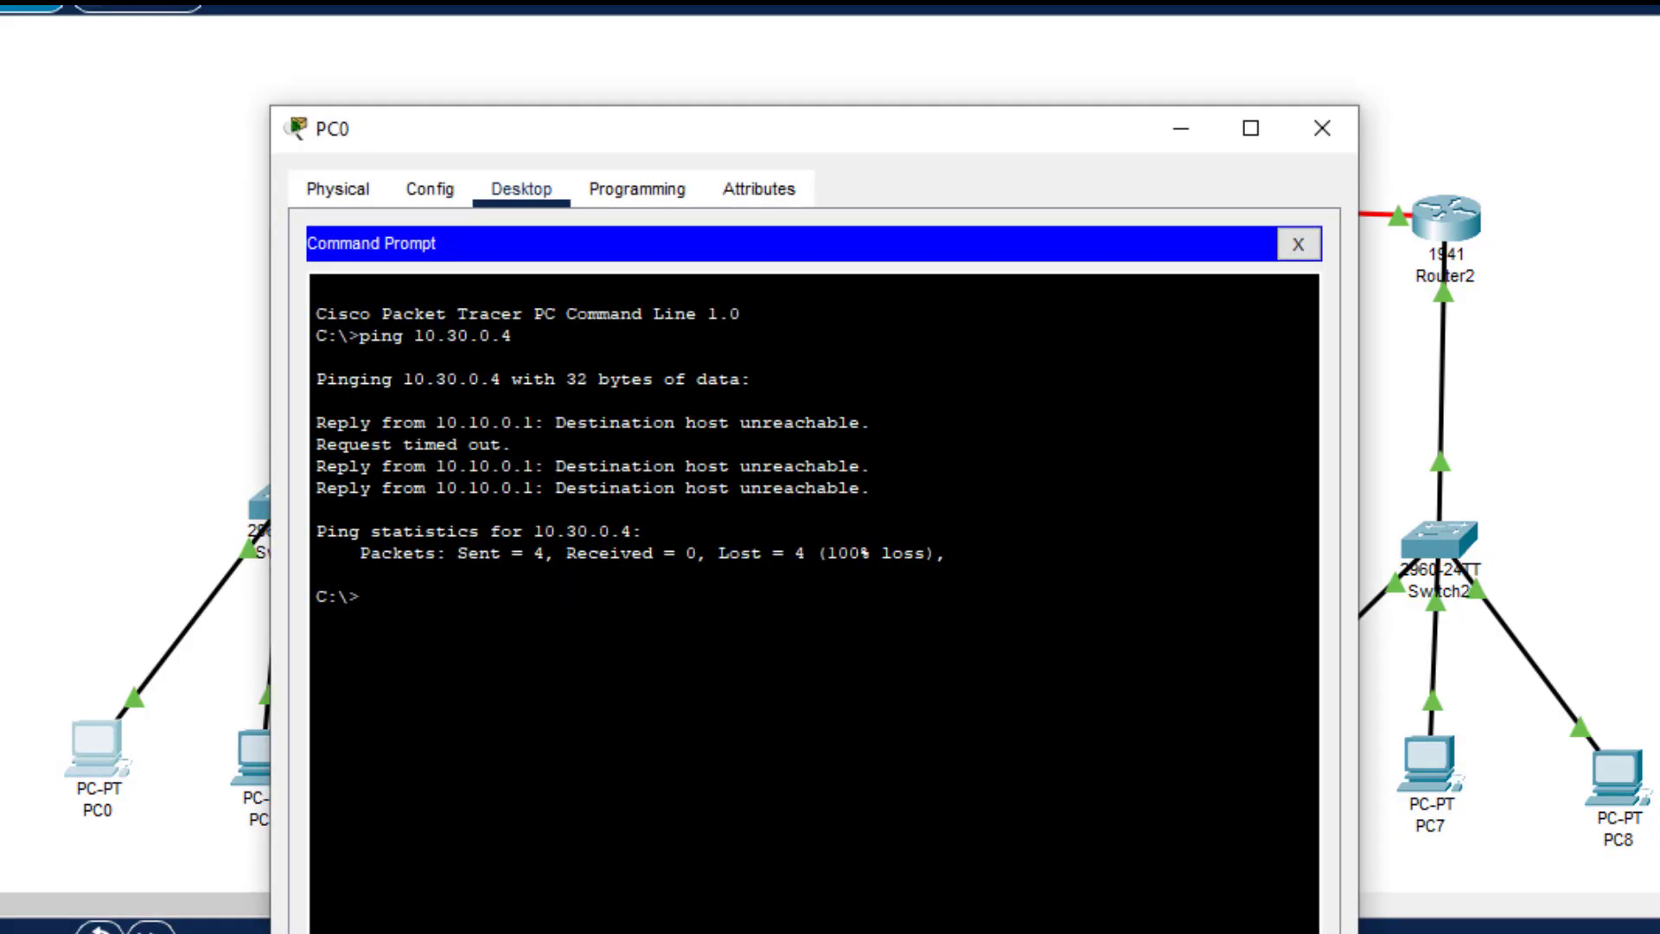
key("Up")
key("Return")
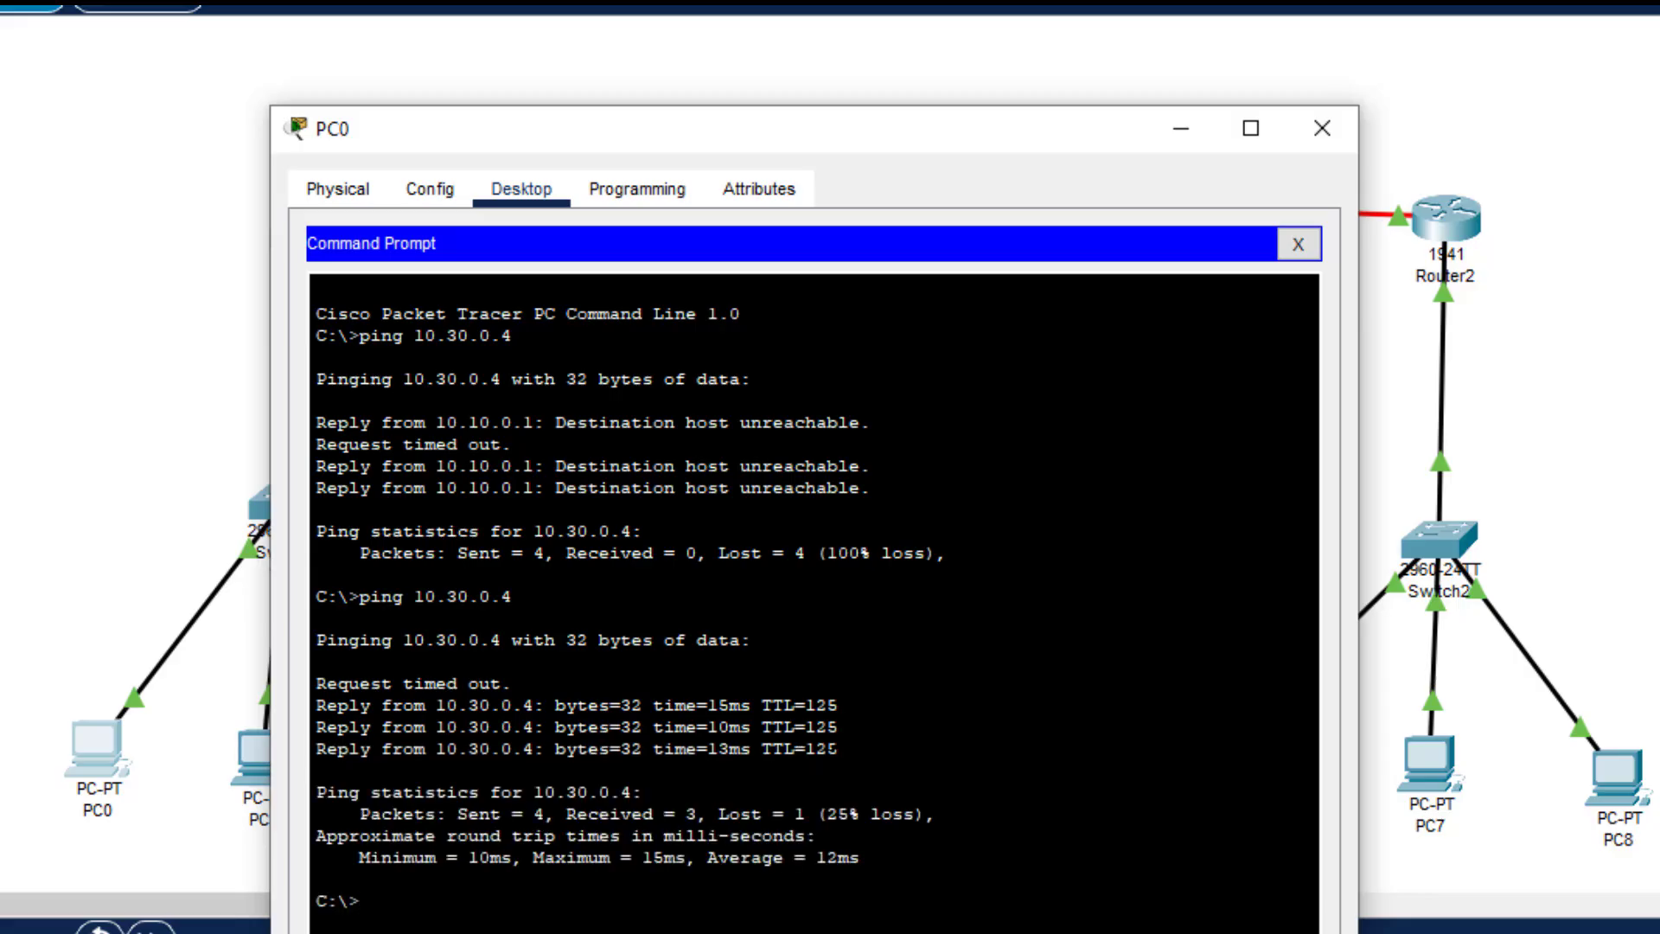
left_click_drag(838, 749, 317, 661)
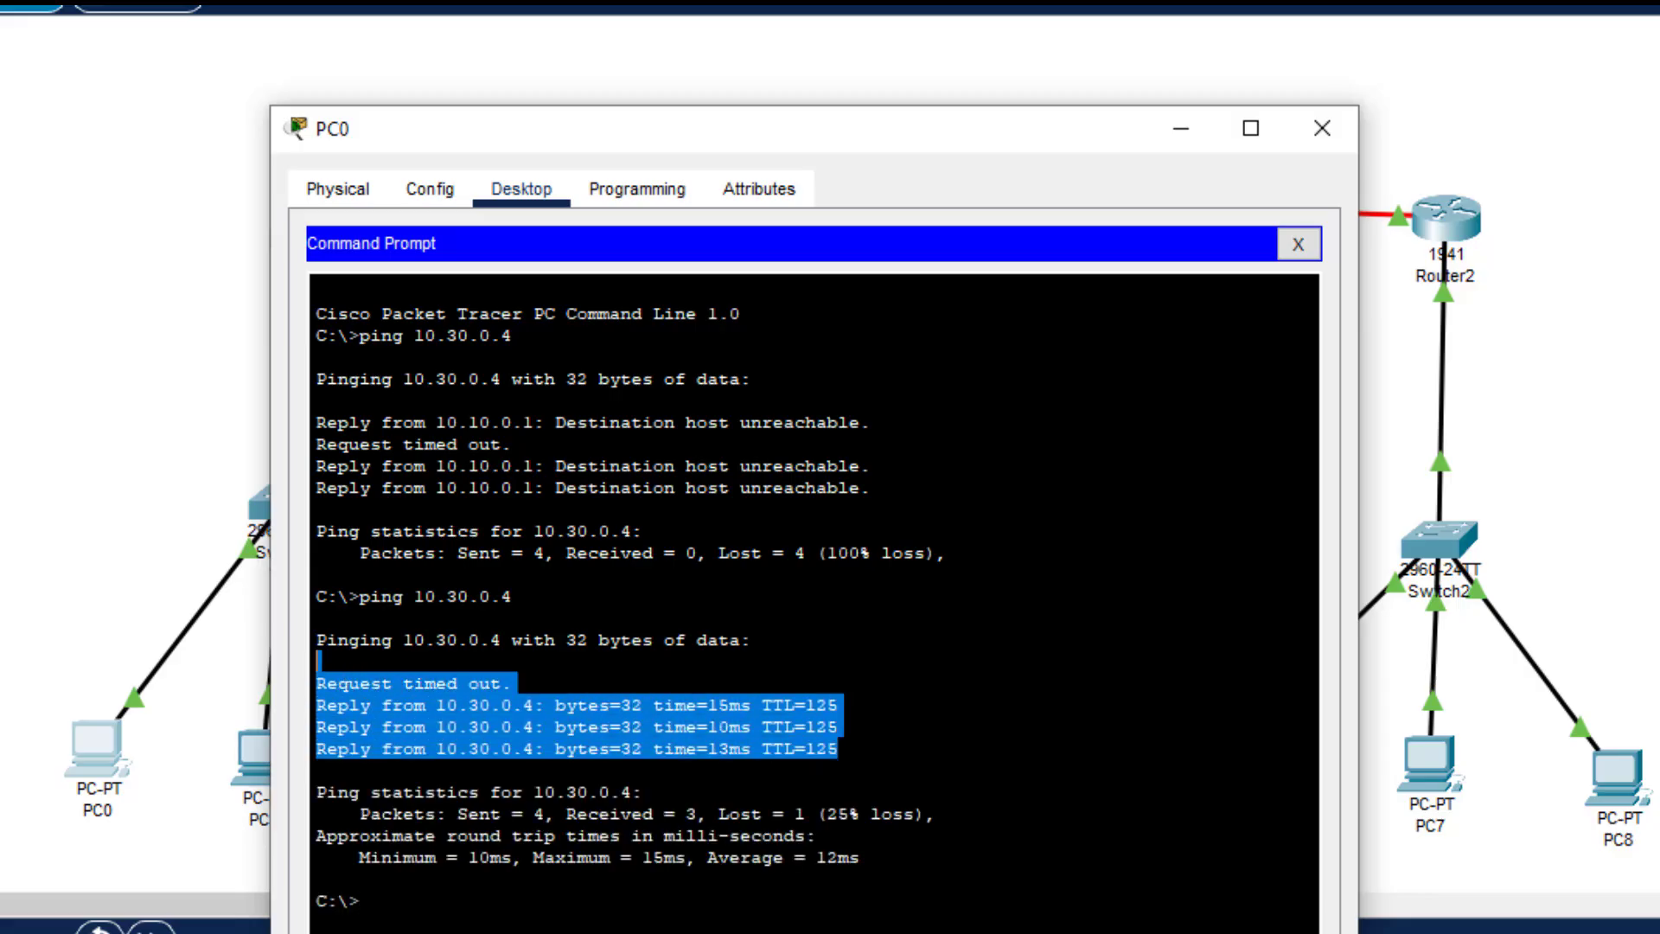
left_click(1354, 130)
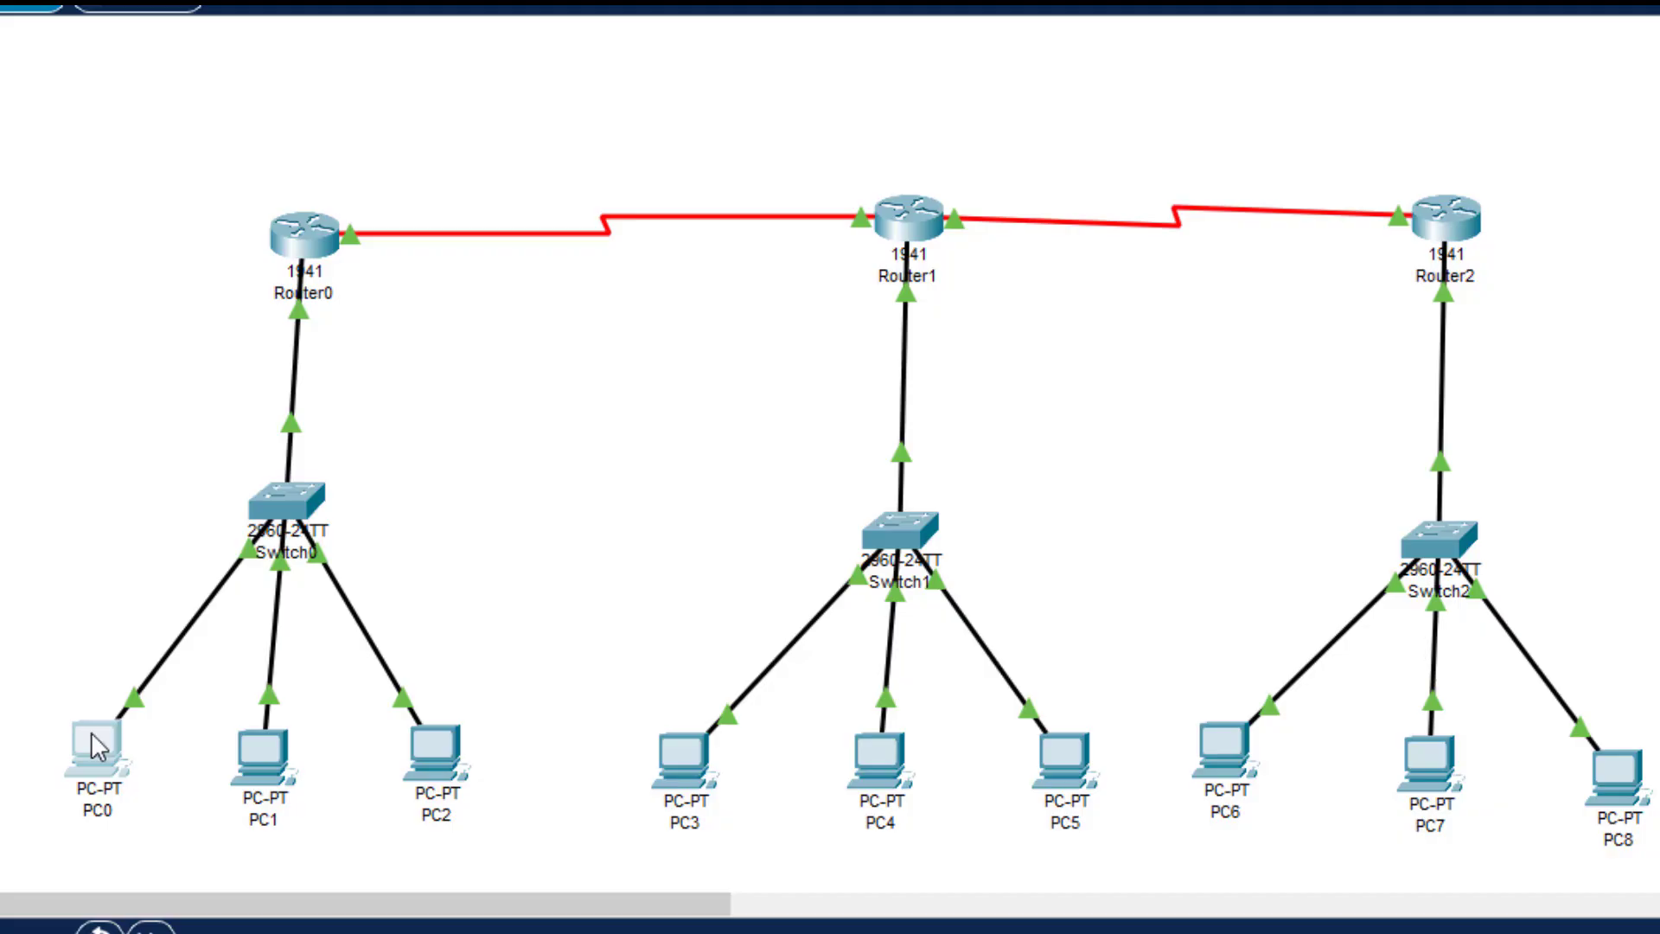
Open PC8's command prompt and ping 10.10.0.2 to test connectivity back to Router0's LAN.
left_click(1610, 774)
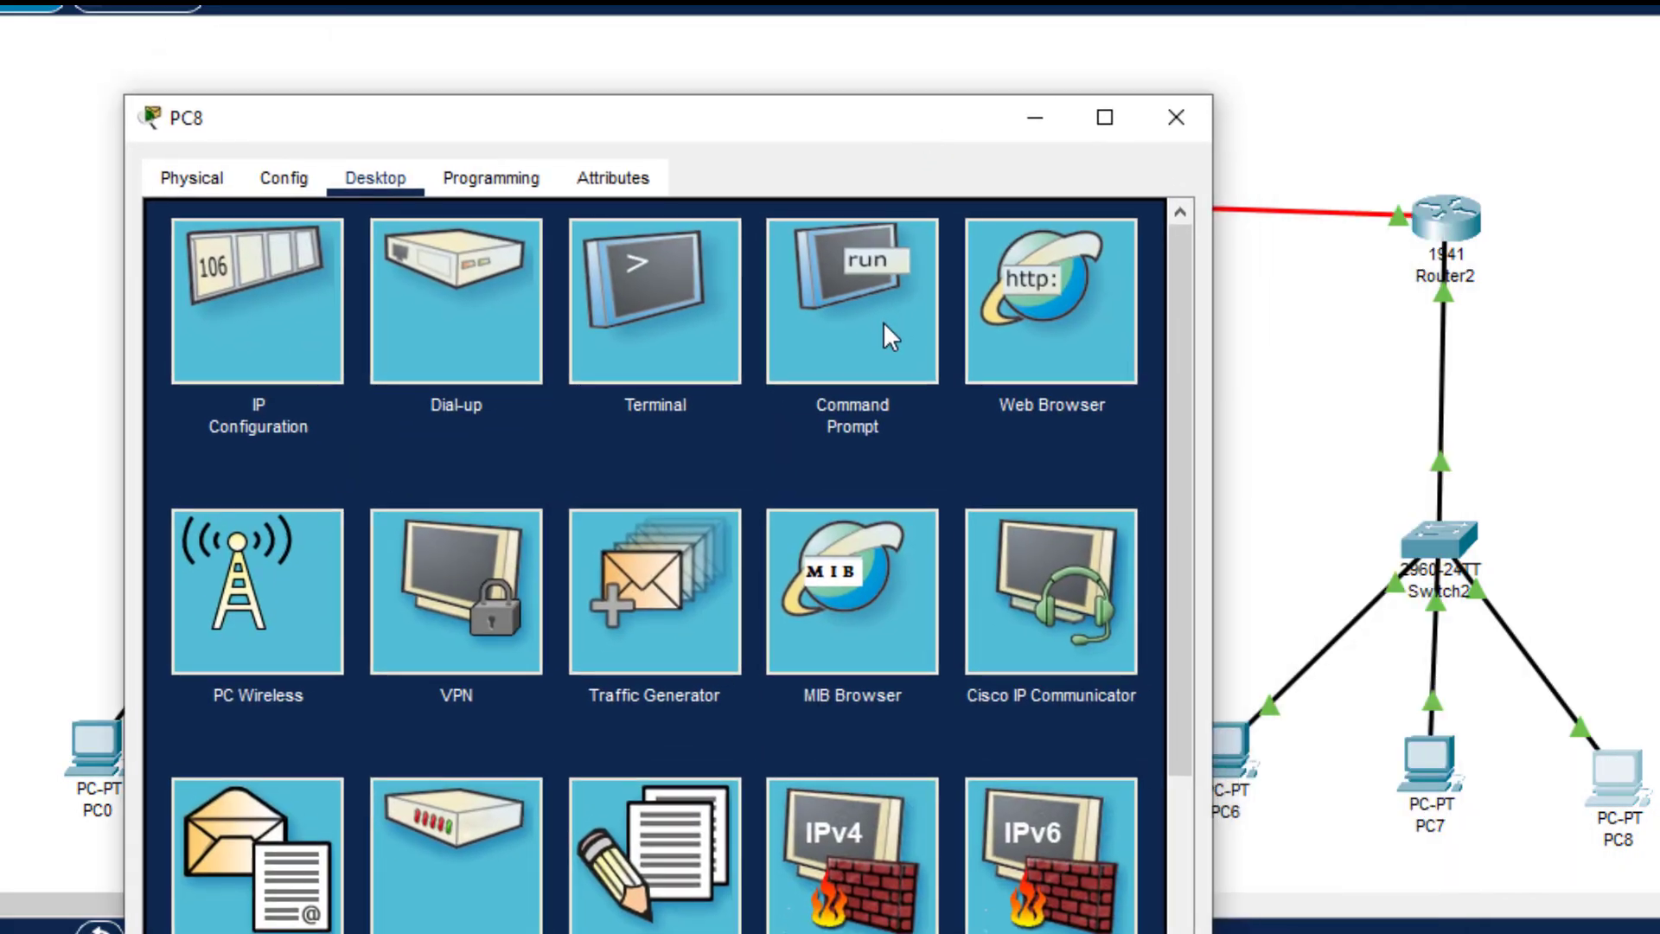
left_click(1266, 143)
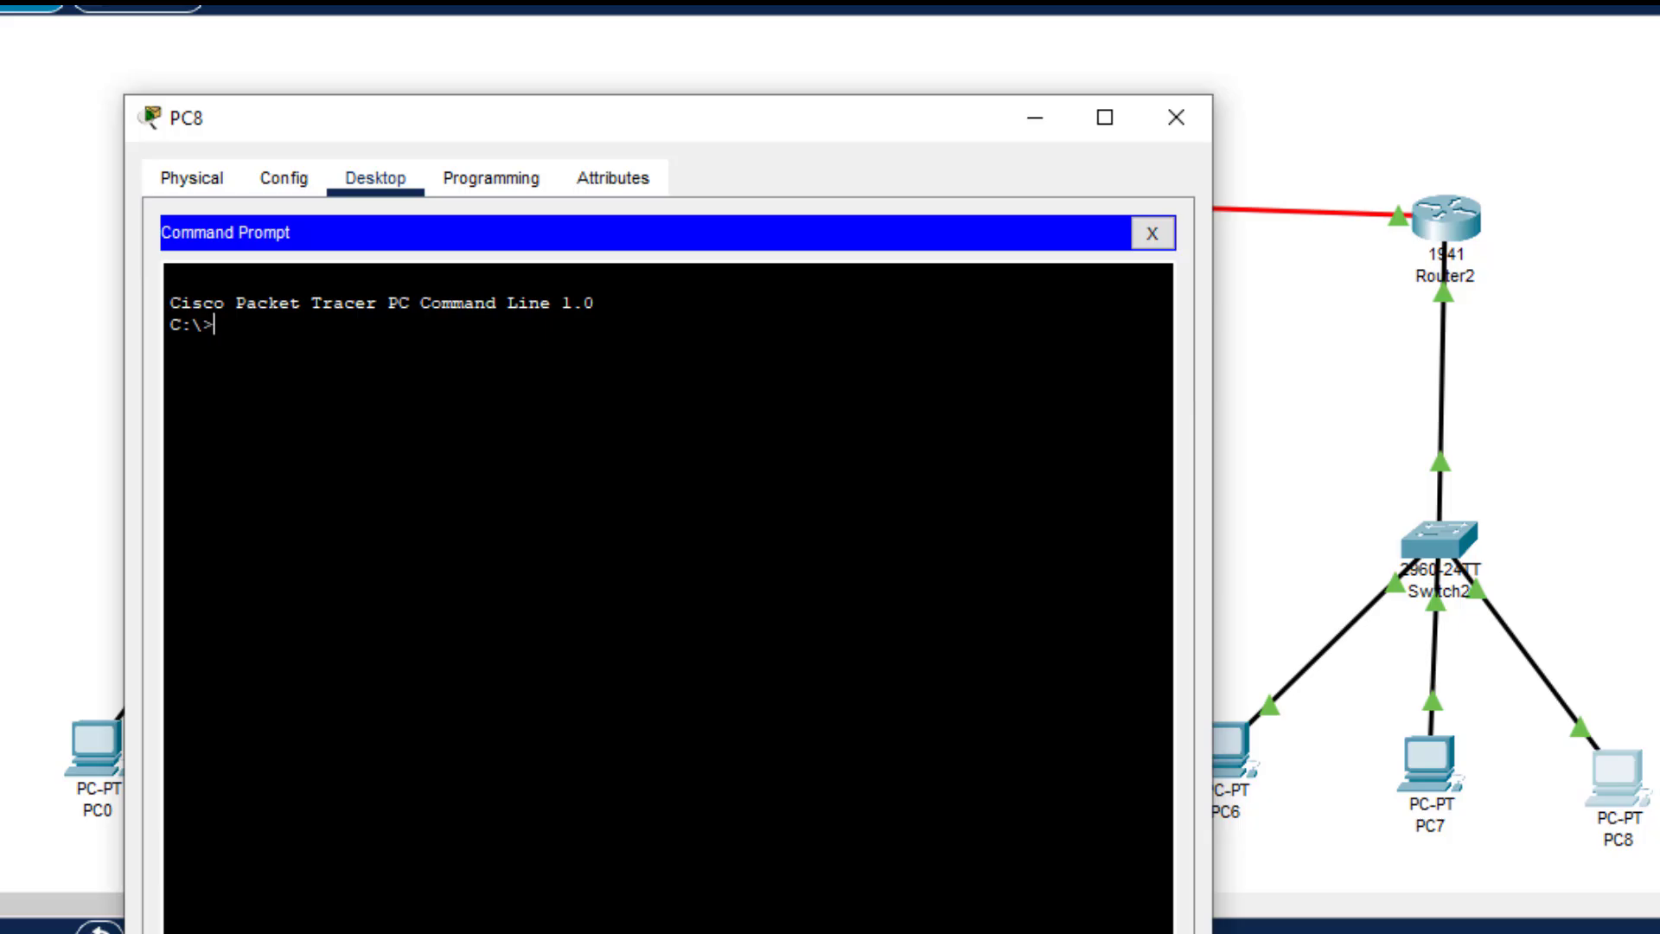
type("ping 10.10.0.2")
key("Return")
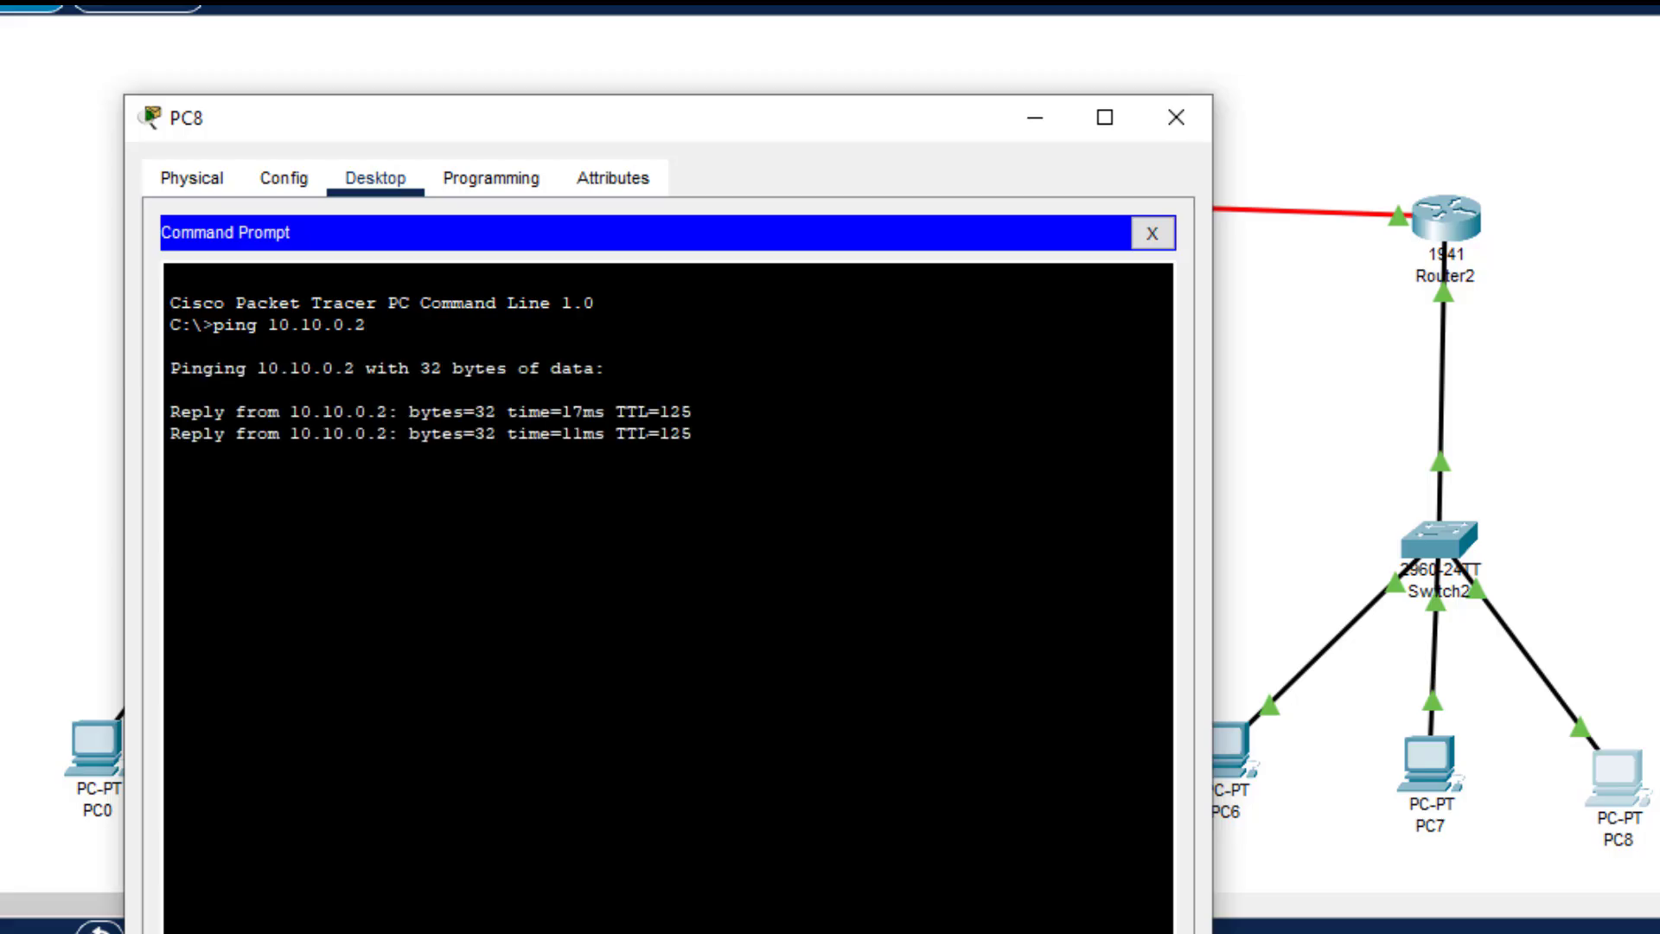